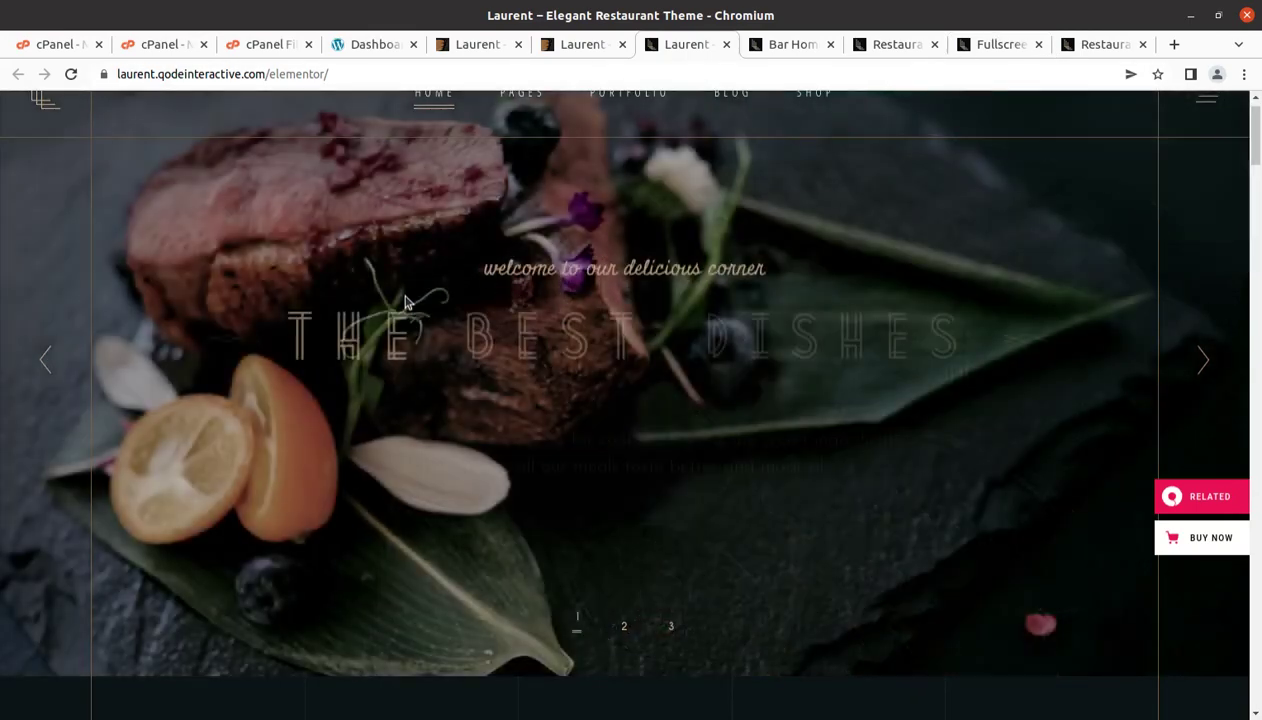
Look through the open Bar Home, Restaurant Menu and Fullscreen Showcase demo pages of the Laurent theme.
click(796, 48)
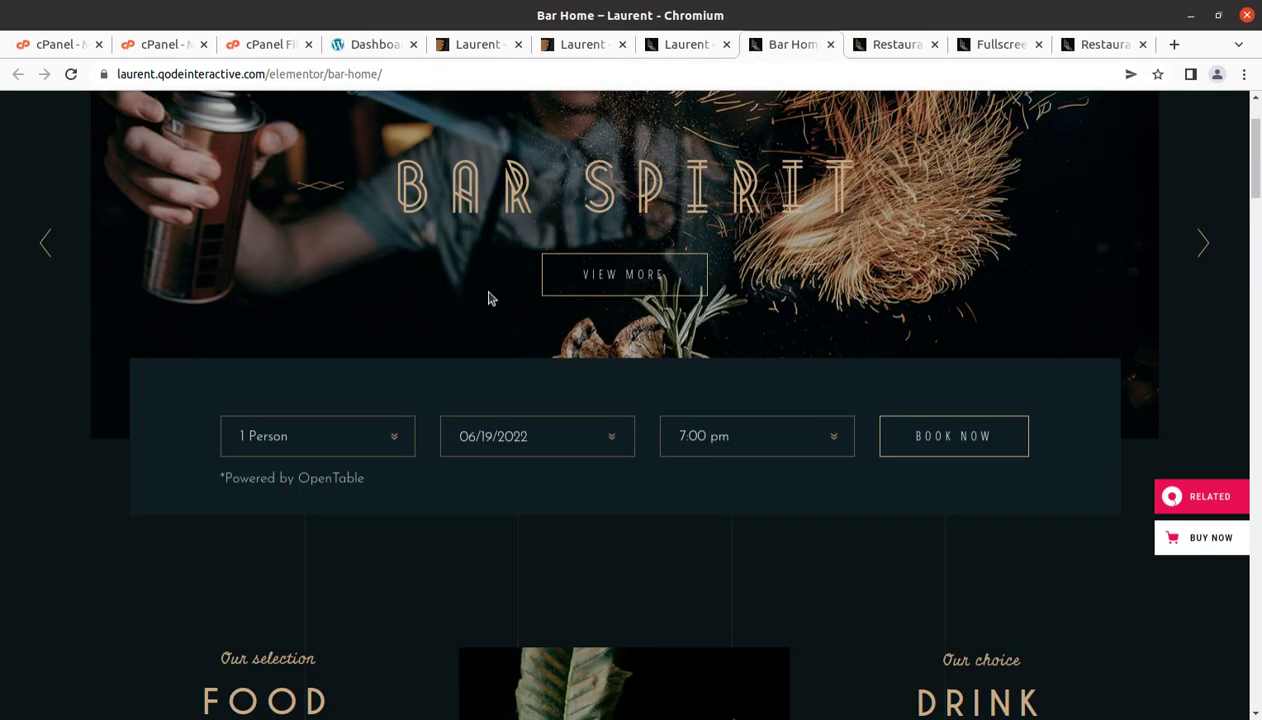
scroll(449, 313, up, 3)
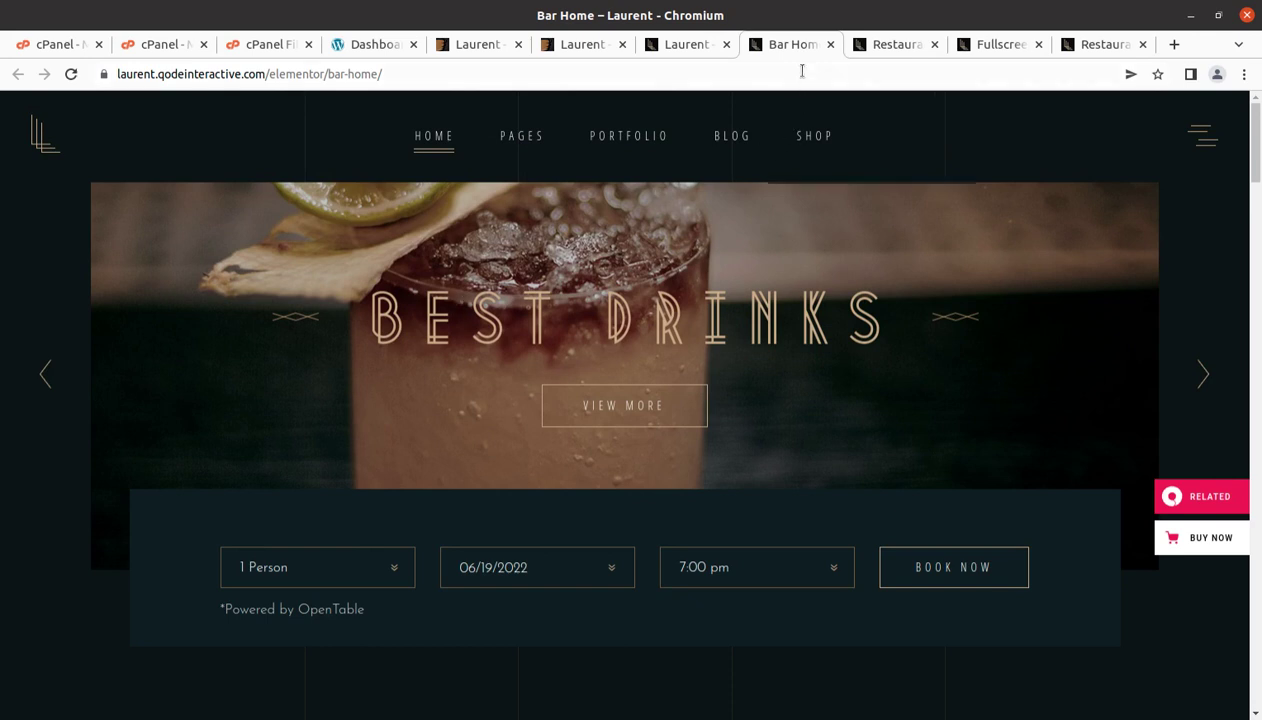
click(888, 46)
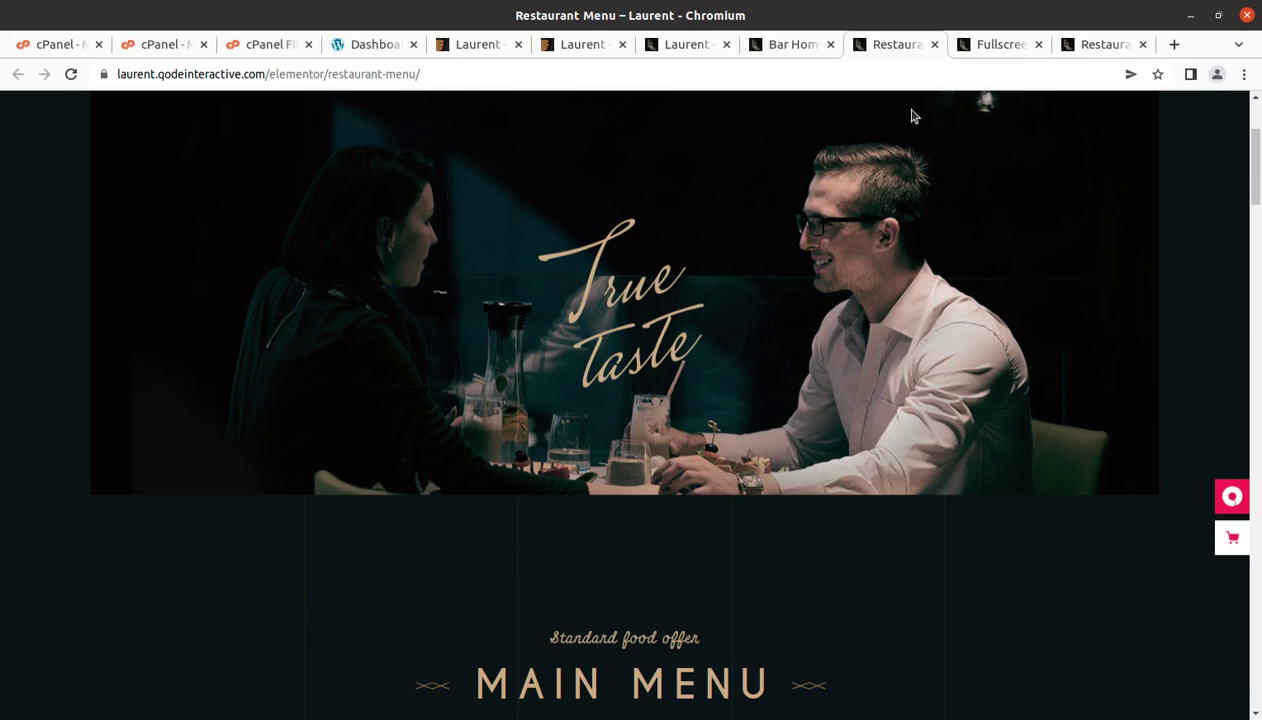
click(995, 46)
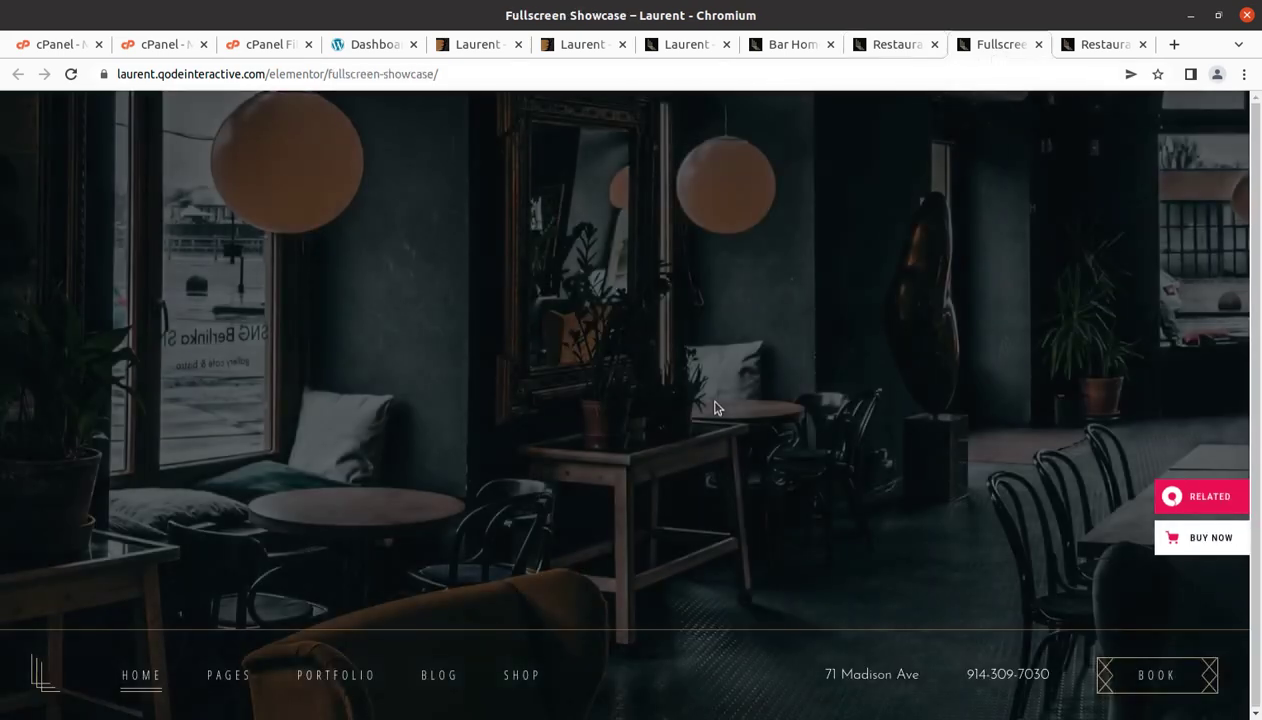
click(1099, 46)
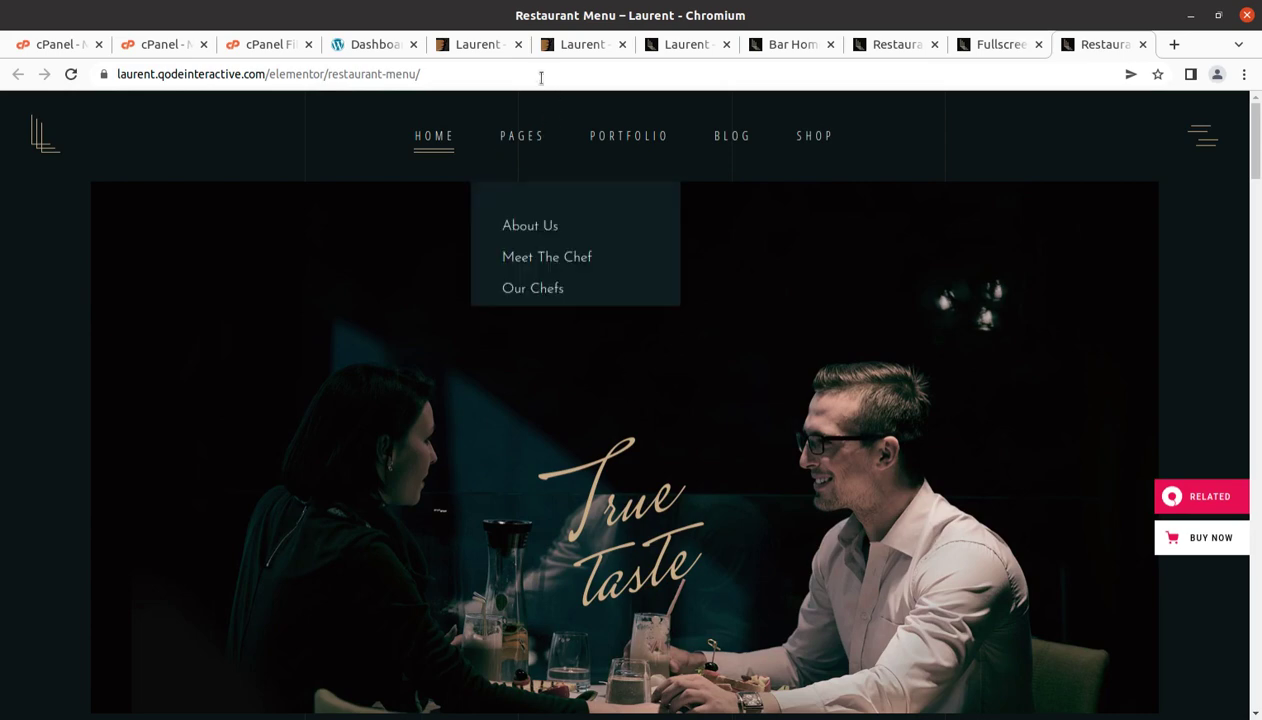
Return to the Fullscreen Showcase demo and view the entries under its Pages navigation.
click(1000, 46)
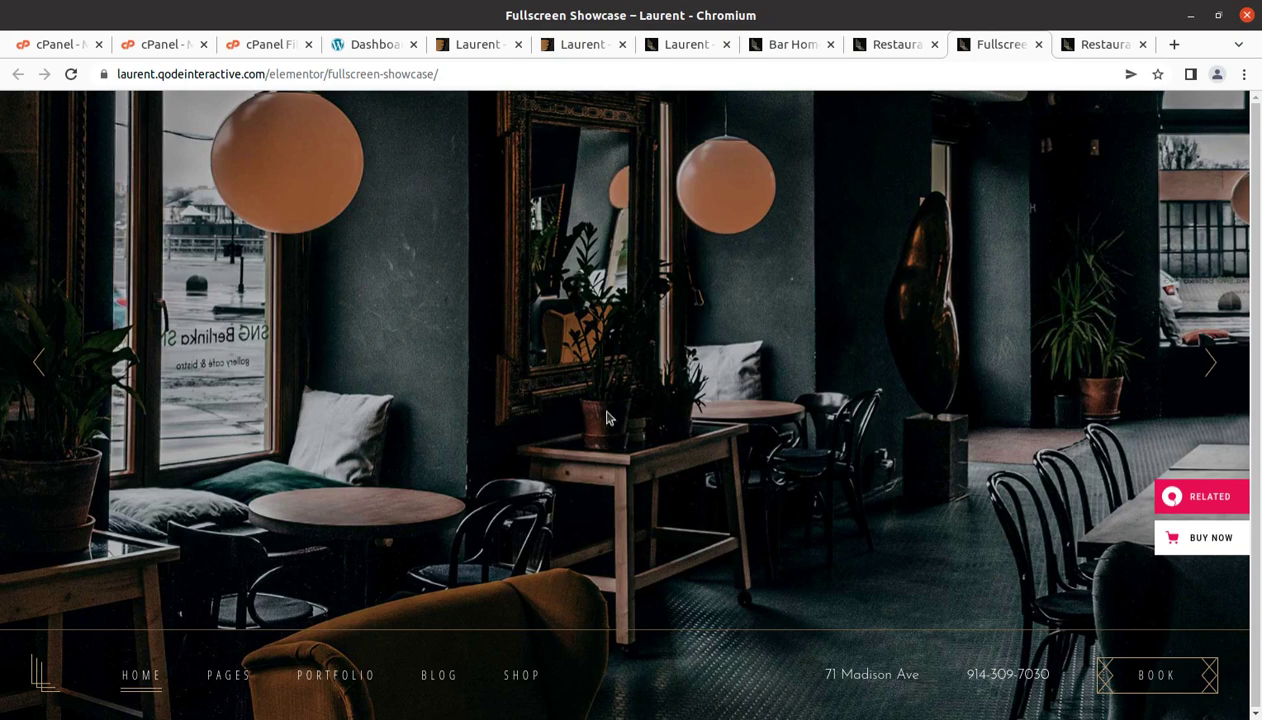
mouse_move(218, 688)
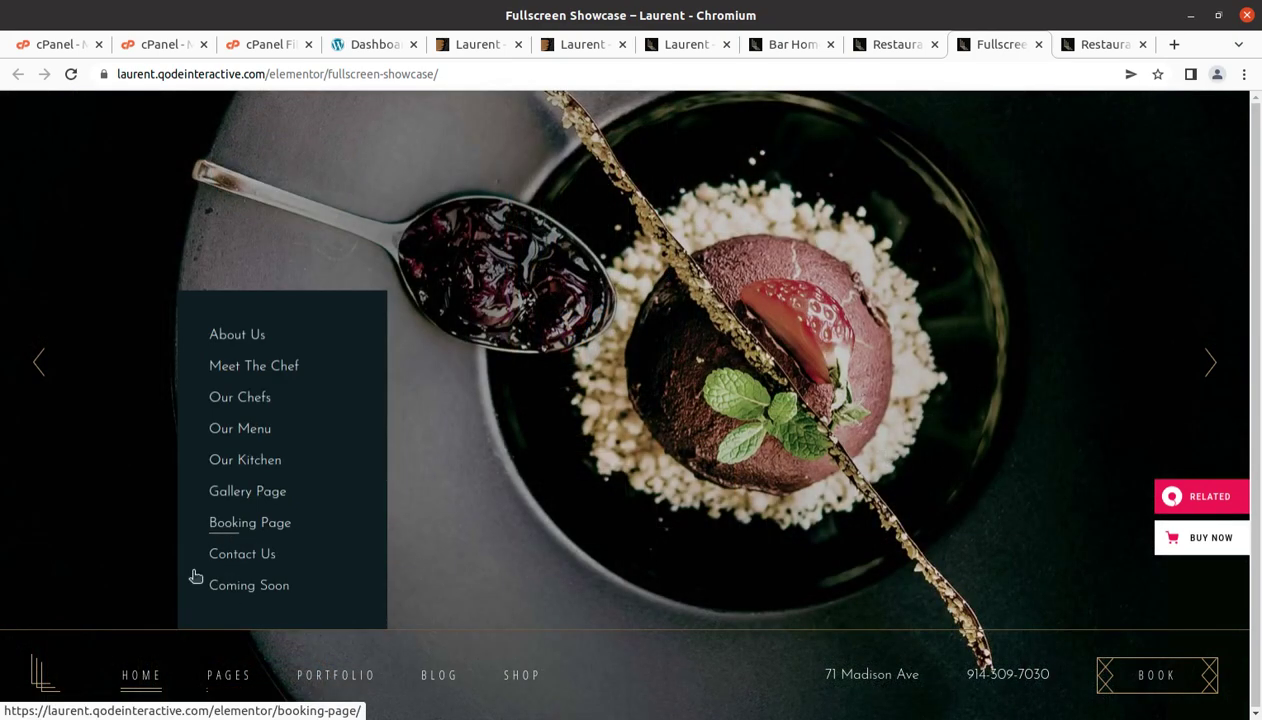
click(214, 678)
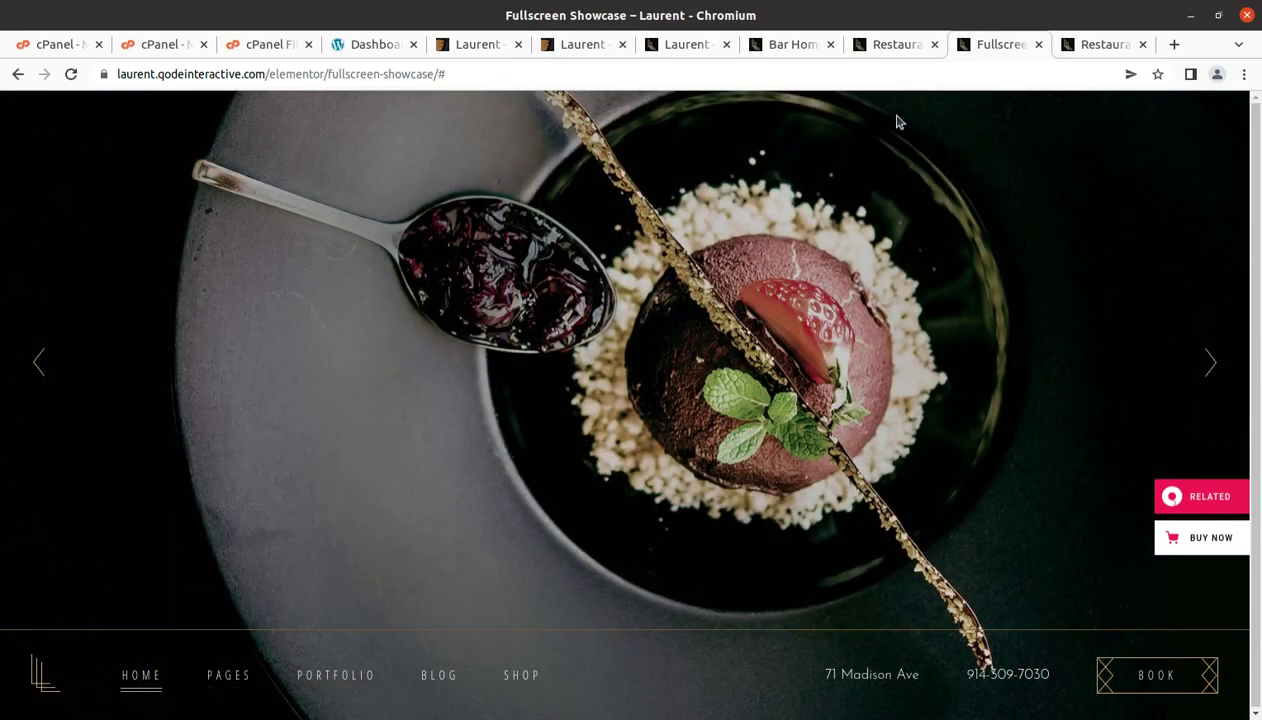
Examine the cocktail list in the Restaurant Menu demo and return to the Bar Home demo.
click(890, 47)
scroll(568, 582, down, 7)
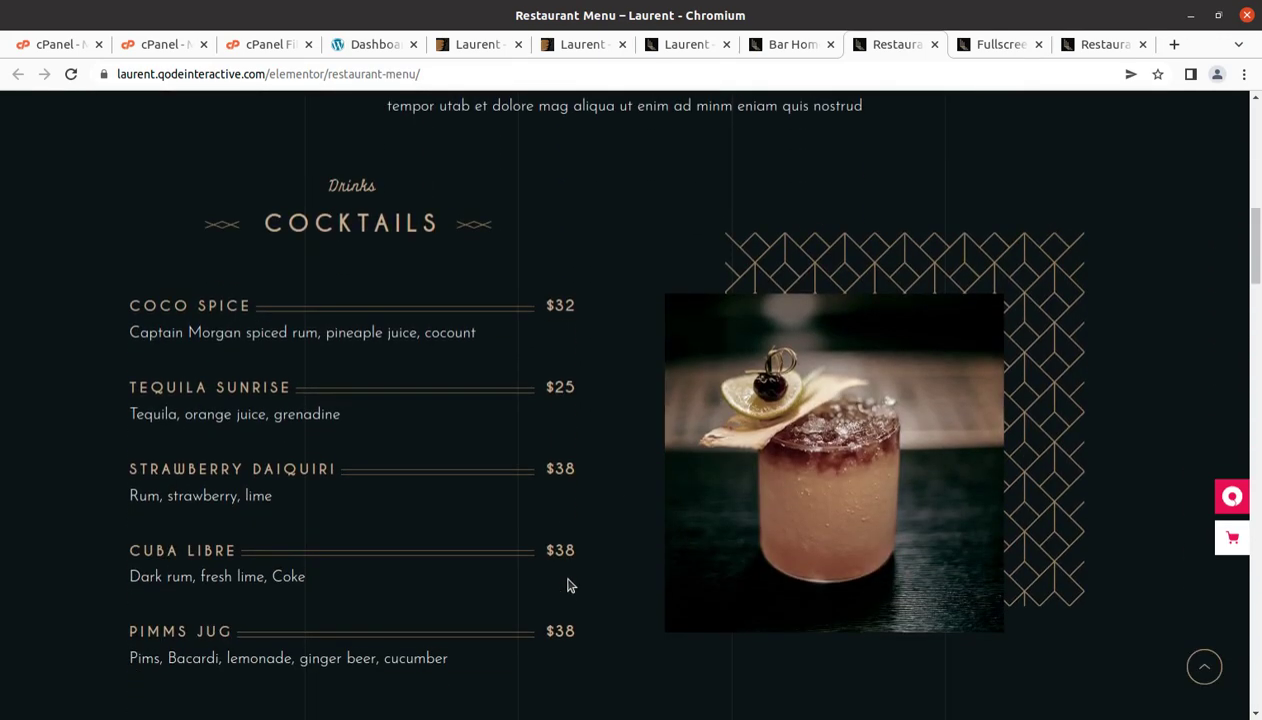
click(786, 47)
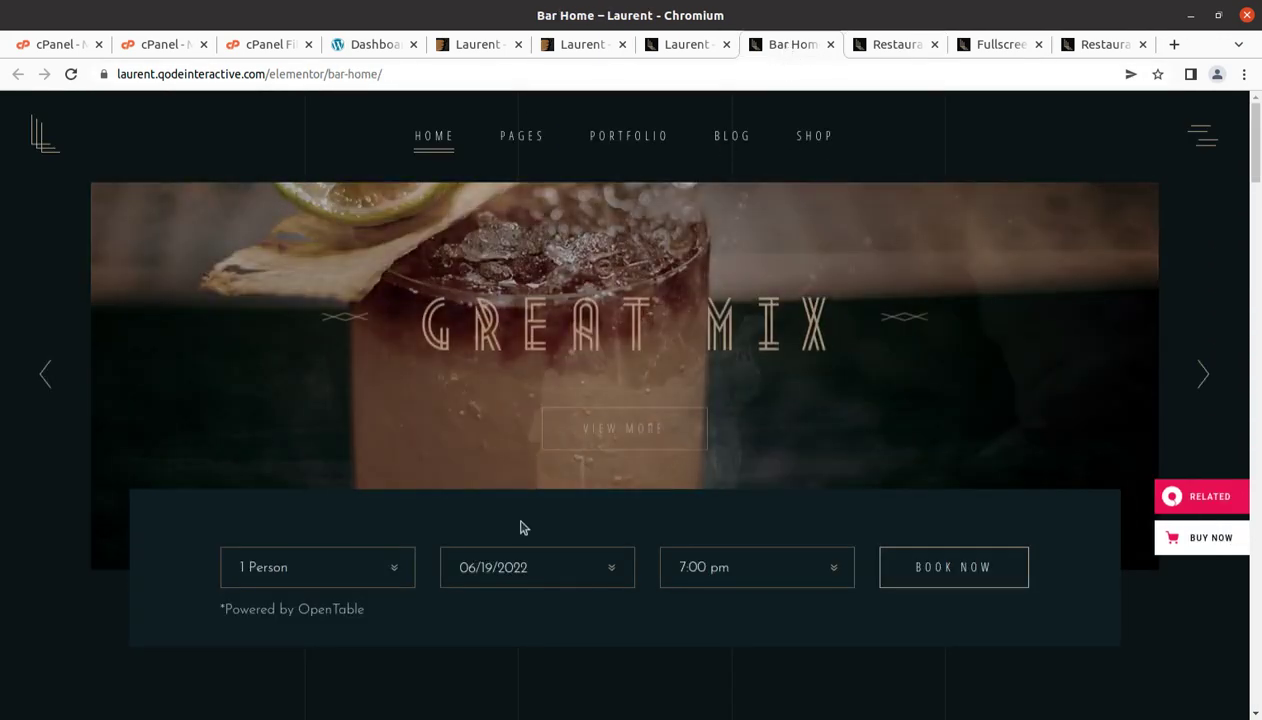
Show the theme's ThemeForest preview gallery and its item page, highlighting the full title "Laurent - Elegant Restaurant Theme".
click(584, 46)
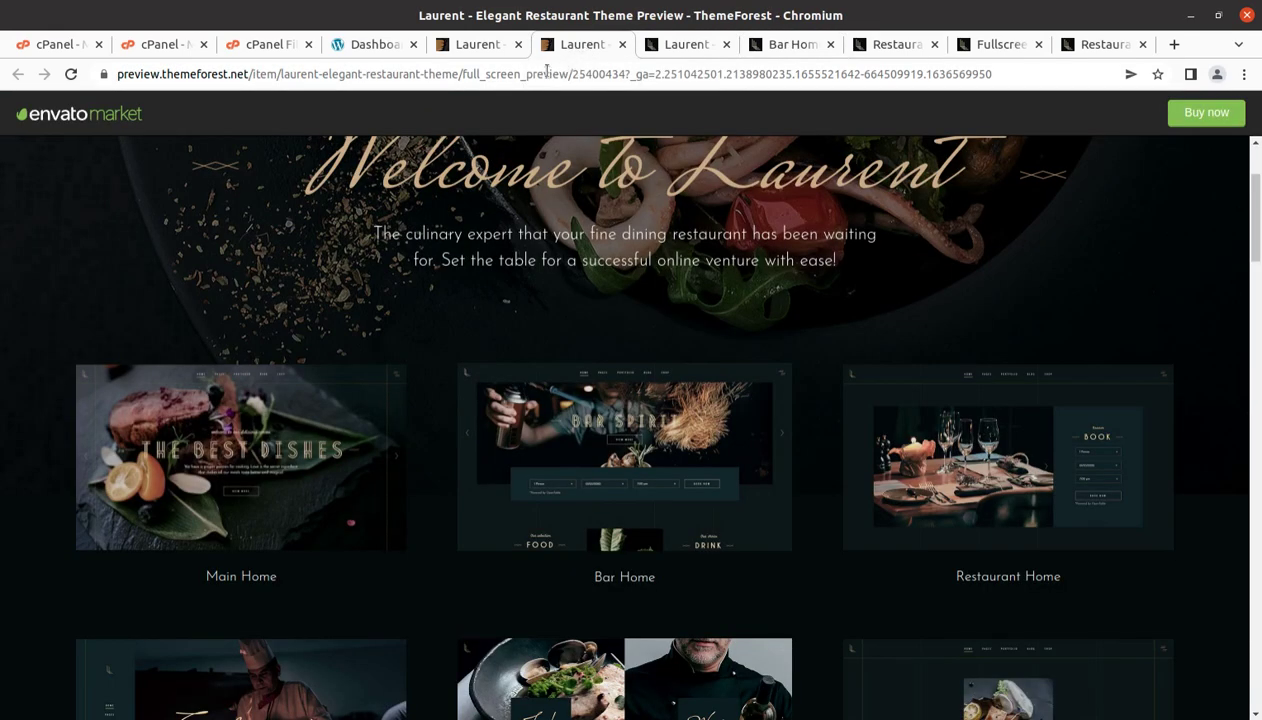
click(476, 46)
drag(201, 277, 302, 271)
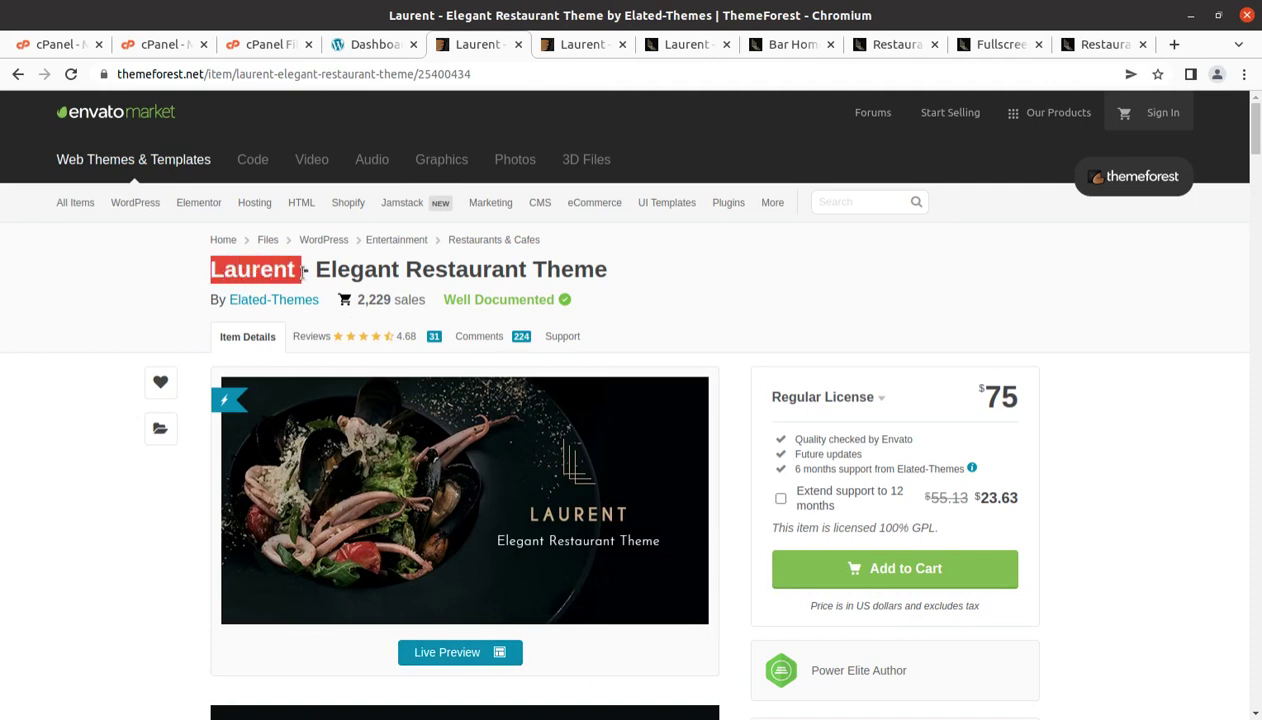
drag(620, 272, 185, 278)
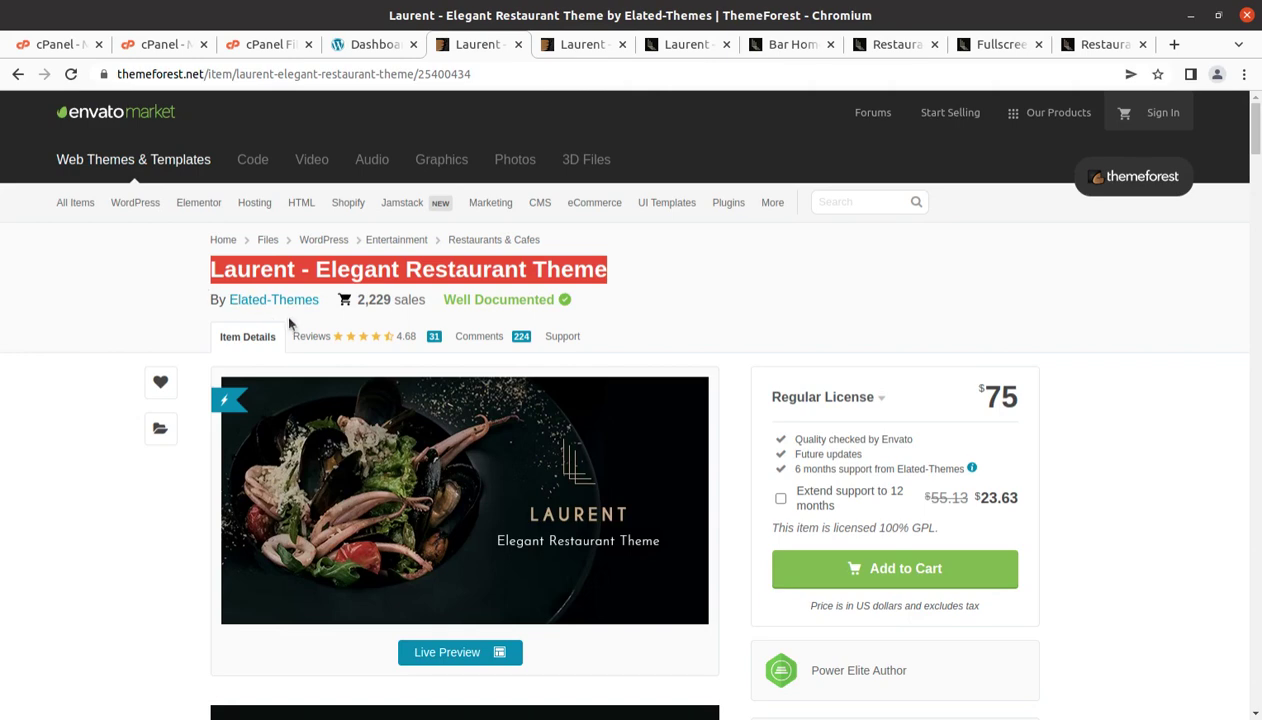
Highlight the author name Elated-Themes and the Power Elite Author label on the item page.
scroll(639, 442, down, 3)
drag(972, 558, 832, 560)
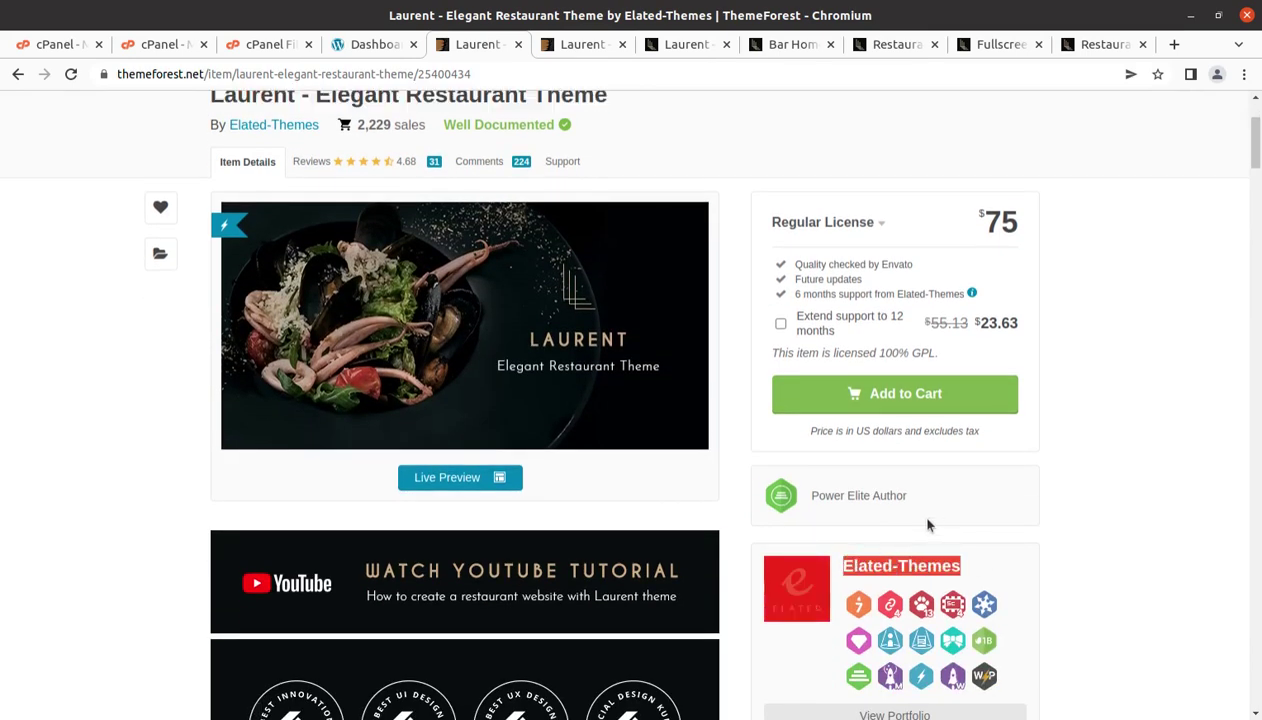
drag(912, 497, 806, 500)
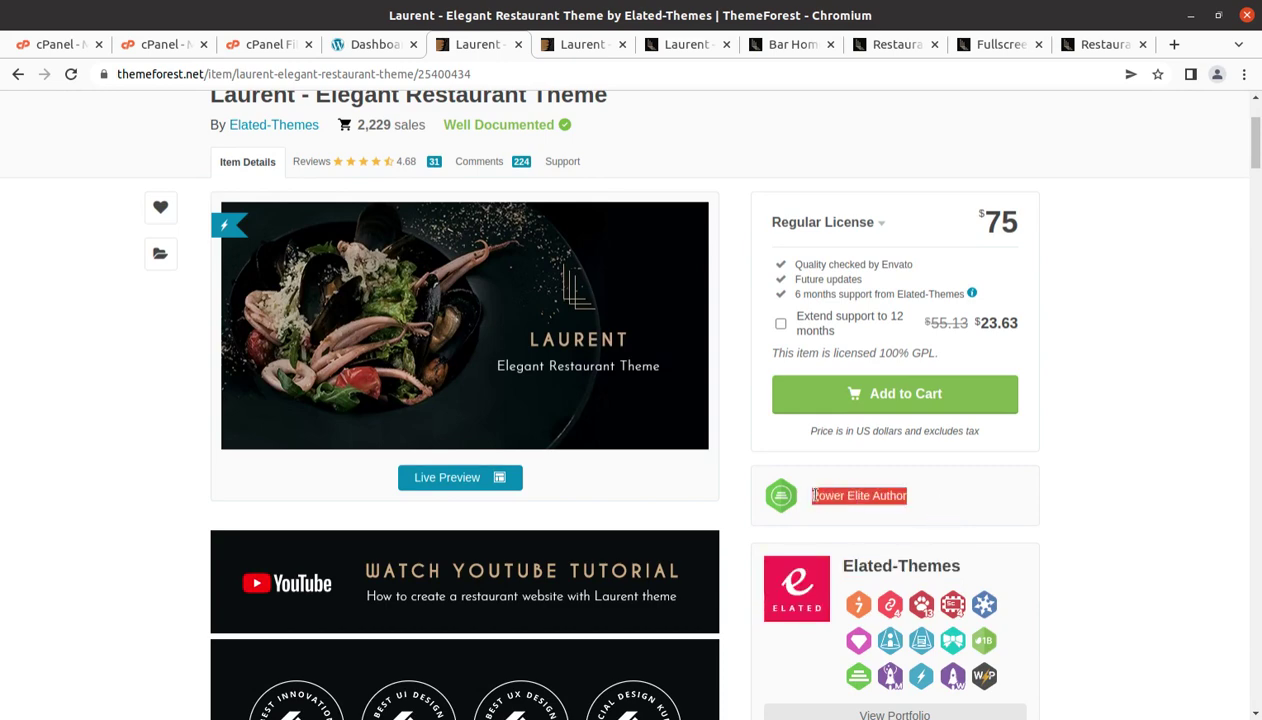
Examine the demo gallery, compatibility details and software versions listed on the theme's item page.
scroll(347, 656, down, 2)
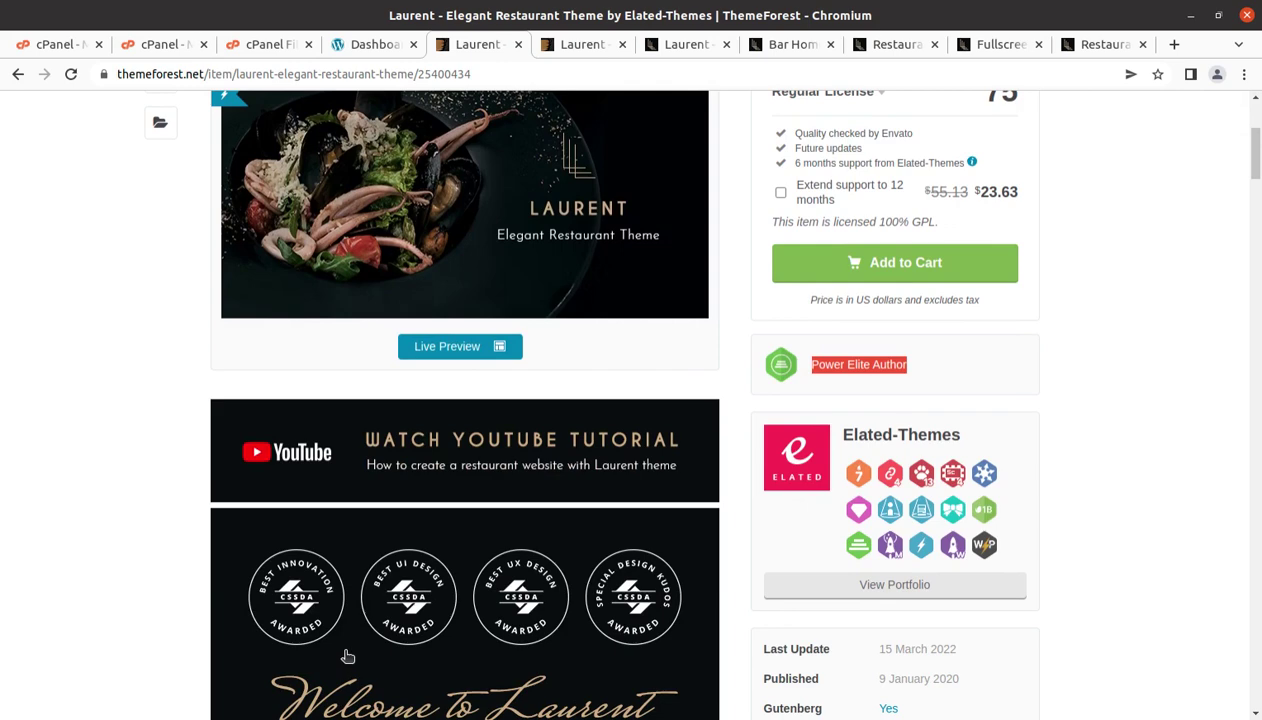
scroll(347, 656, down, 9)
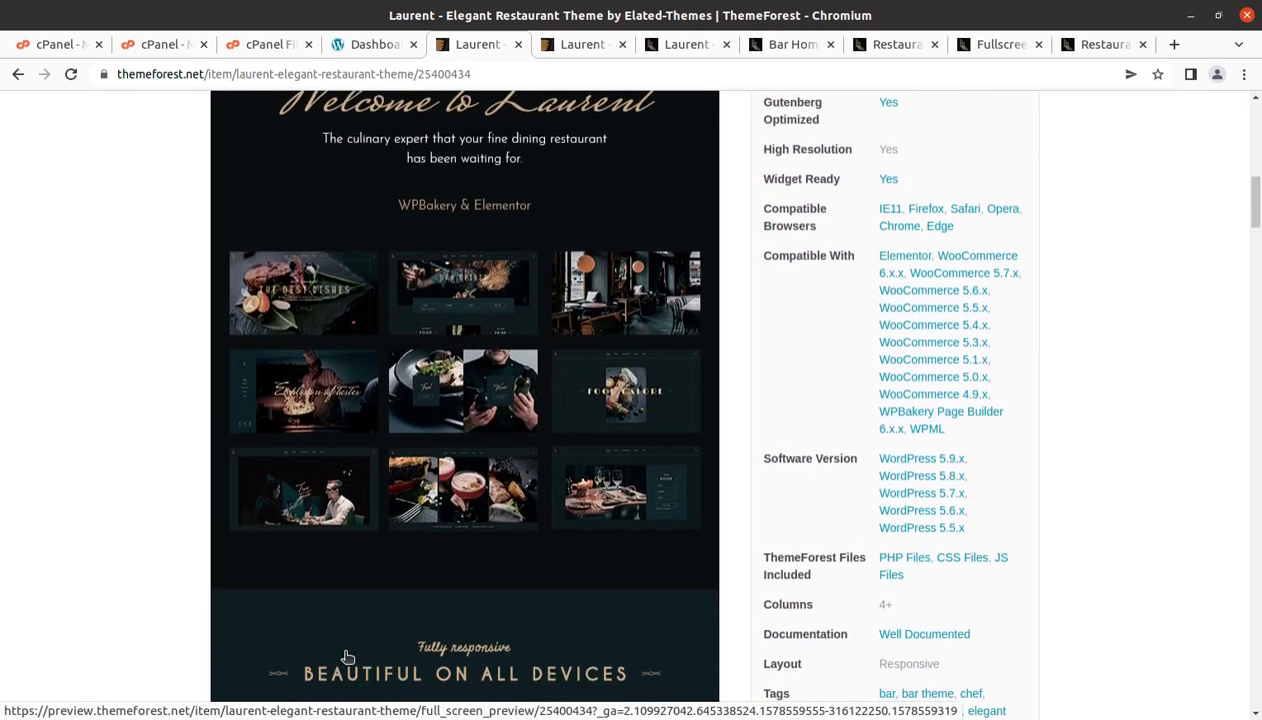
scroll(347, 656, down, 7)
scroll(347, 656, up, 3)
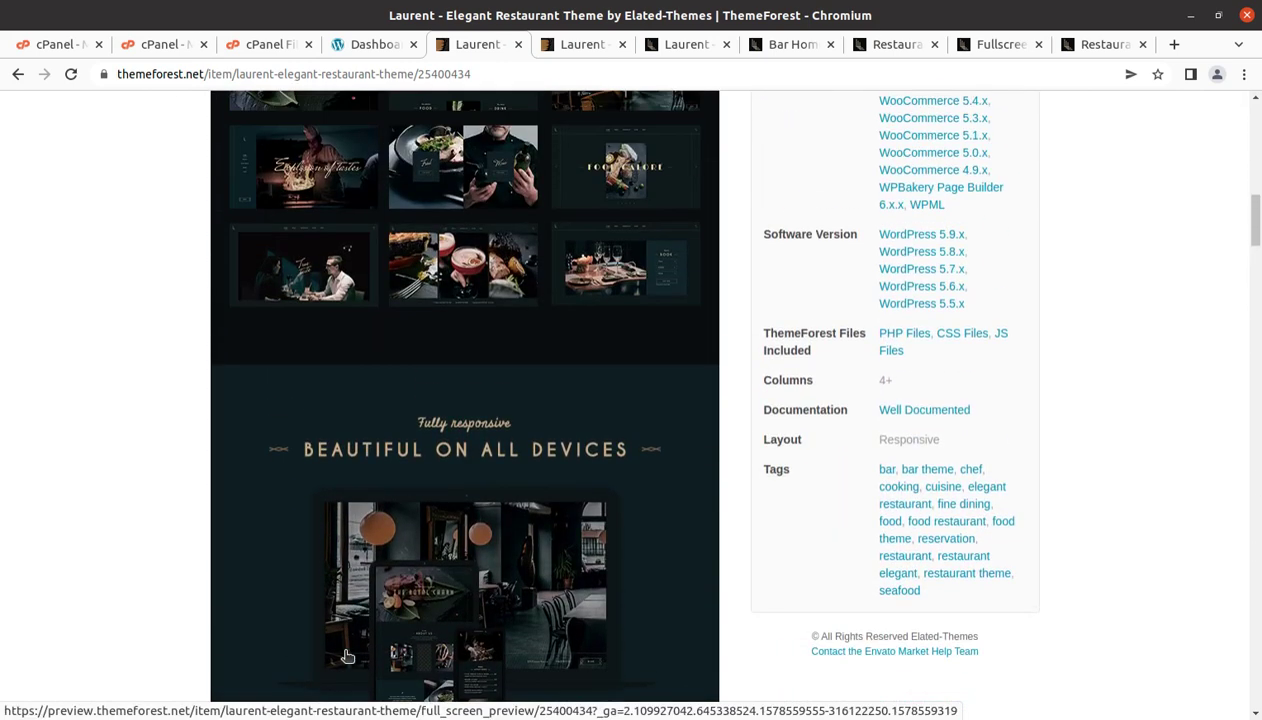
scroll(347, 656, up, 3)
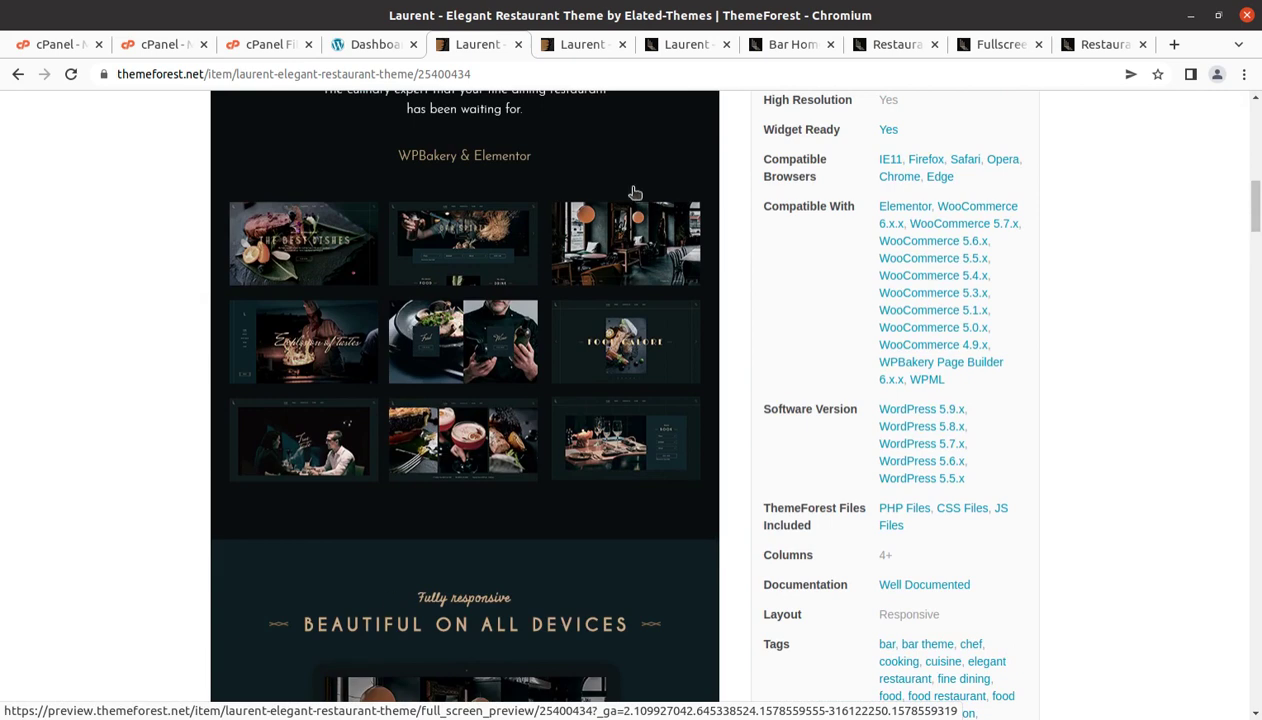
Revisit the main Laurent and Bar Home demos and return to the beginning of the Restaurant Menu demo.
click(673, 49)
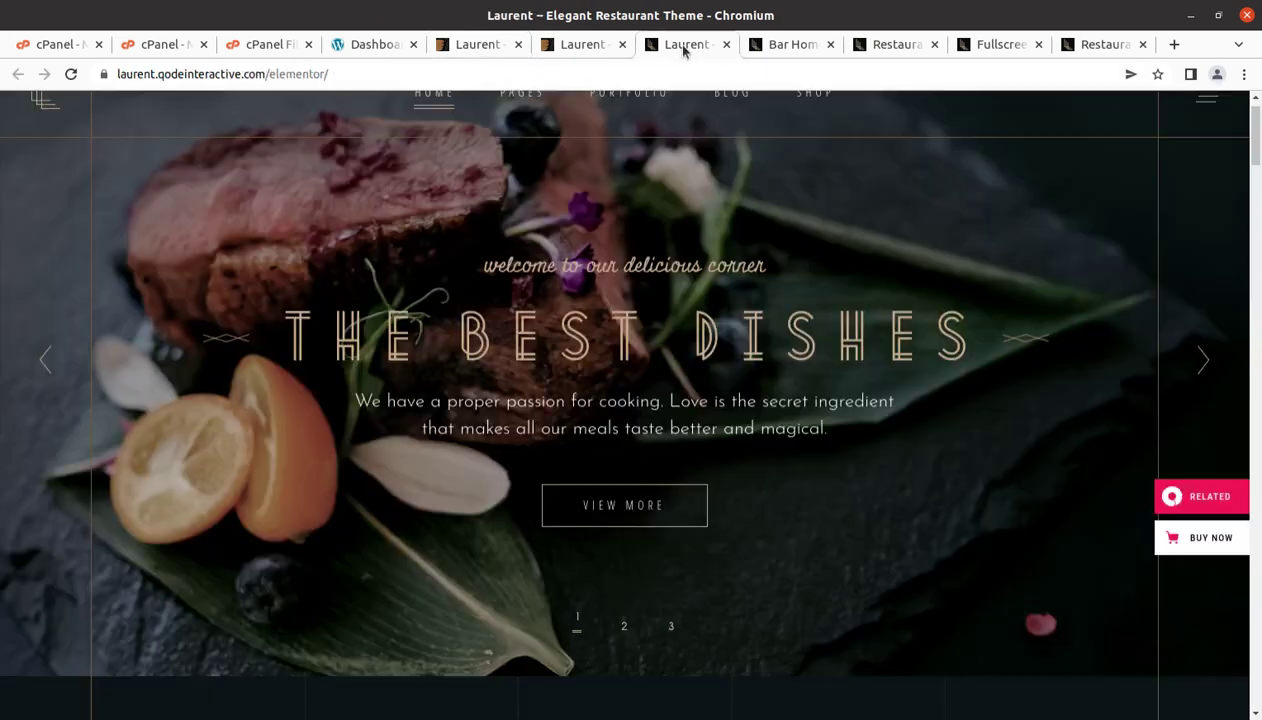
click(792, 52)
click(890, 55)
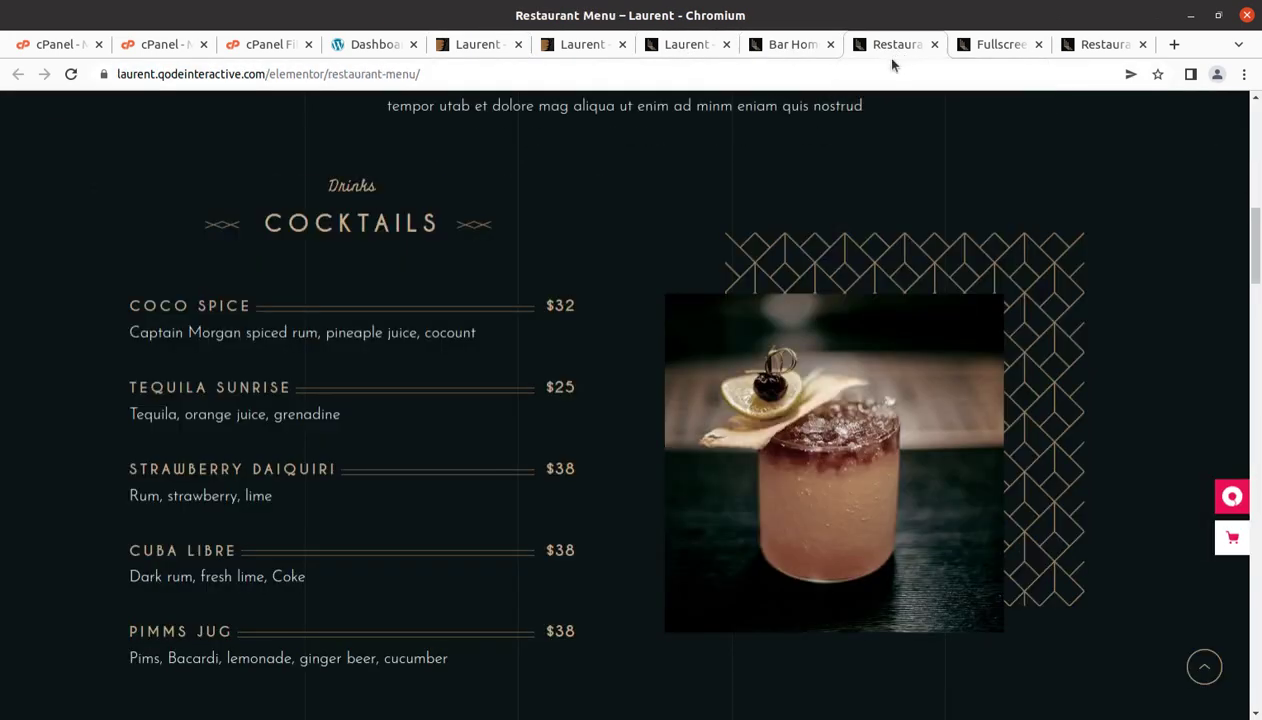
scroll(485, 670, up, 8)
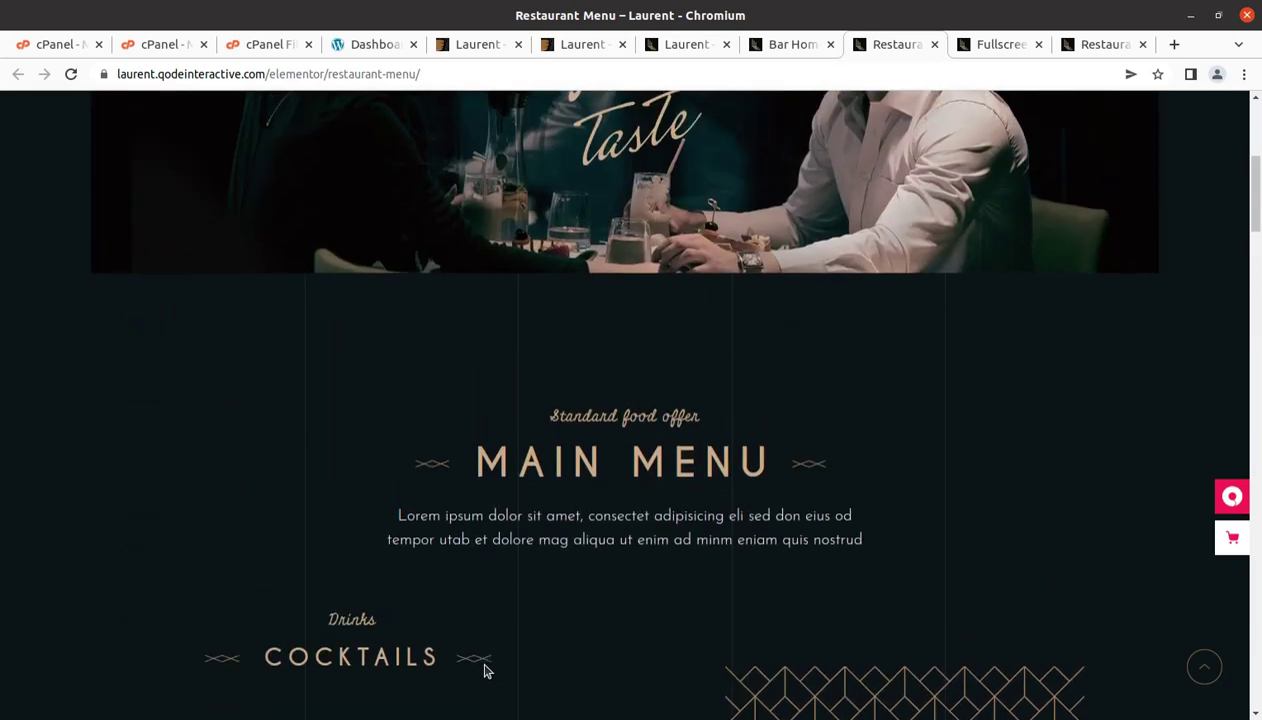
scroll(485, 670, up, 5)
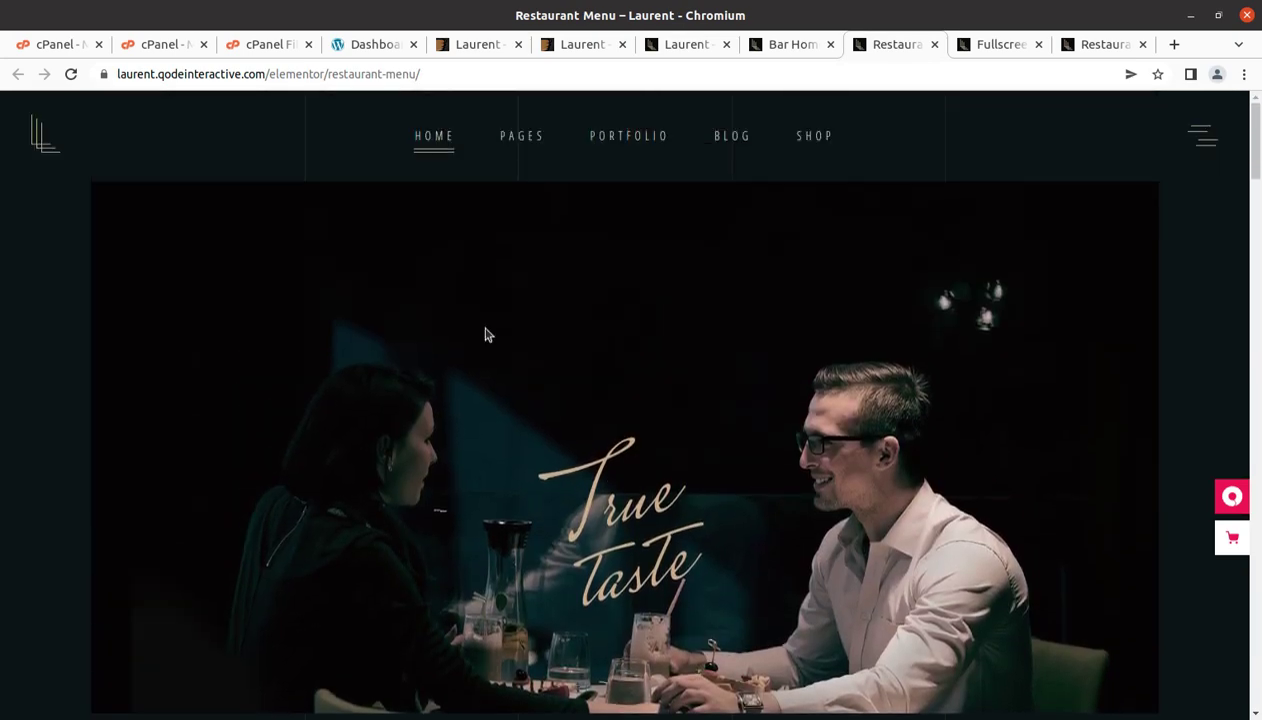
Preview the About Us page from the Restaurant Menu demo, go back and examine the cocktail and wine sections.
mouse_move(515, 133)
click(512, 230)
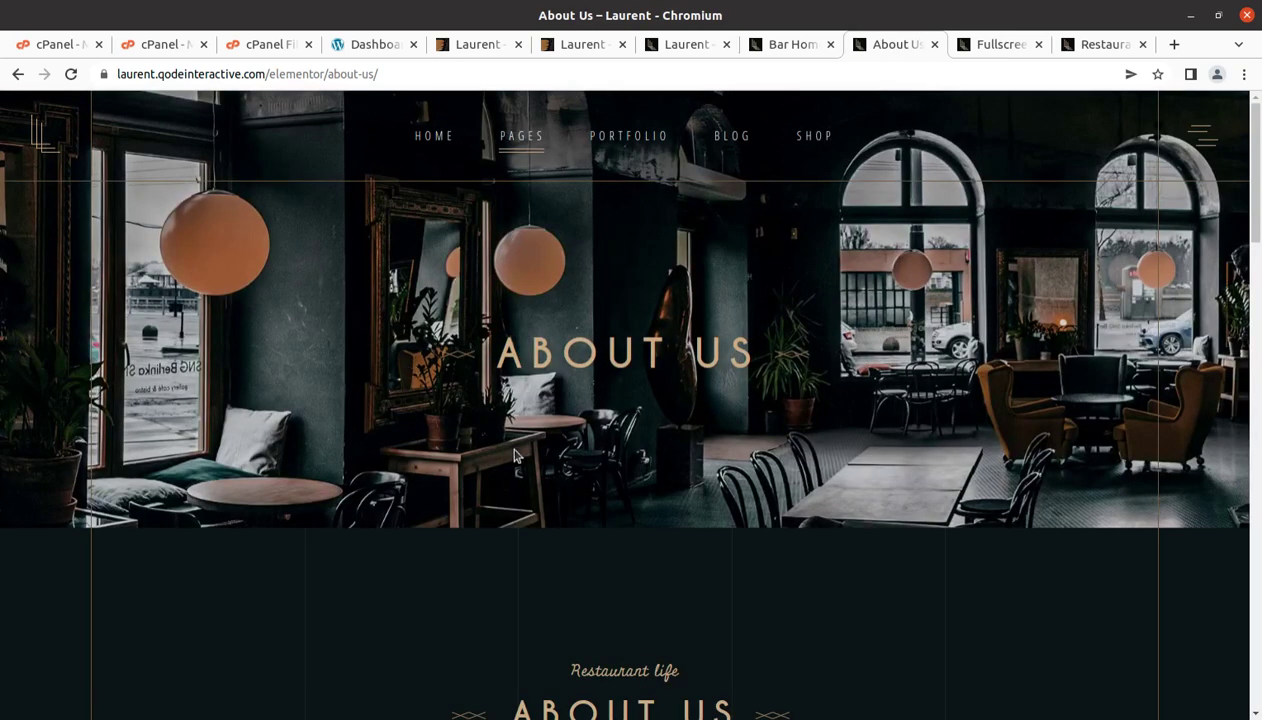
scroll(500, 430, down, 3)
click(18, 74)
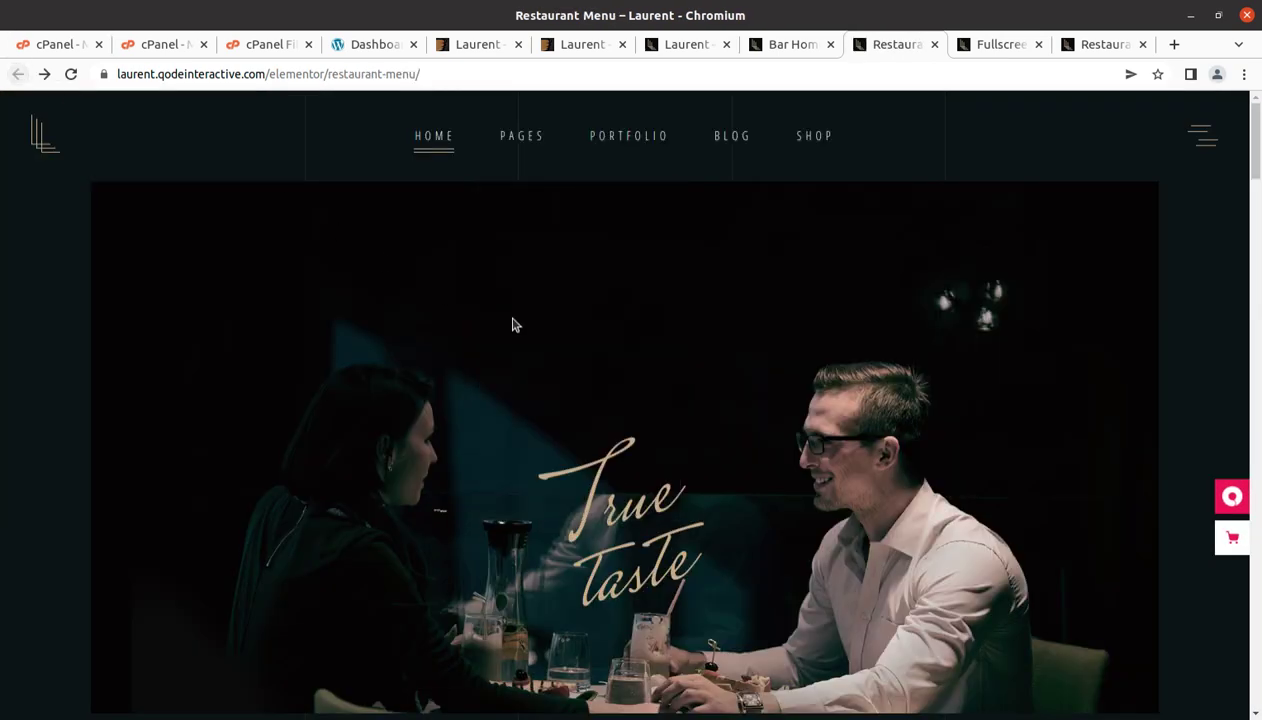
scroll(580, 355, down, 7)
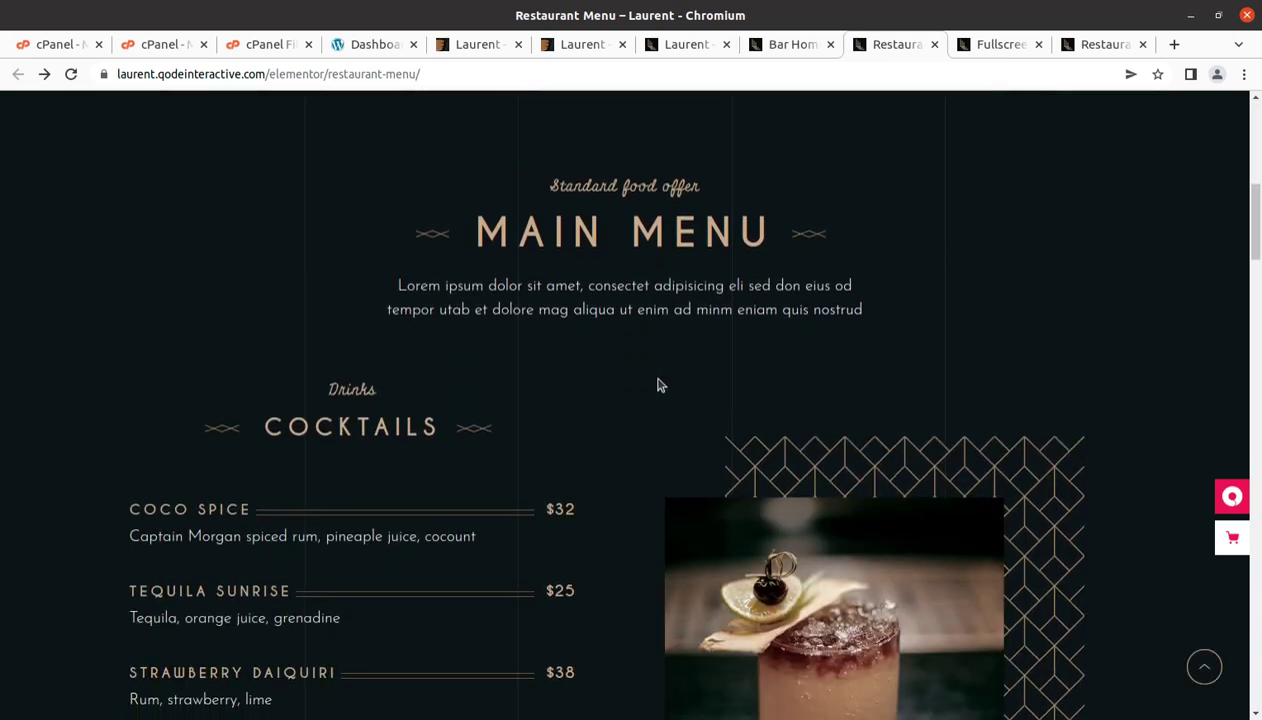
scroll(658, 385, down, 9)
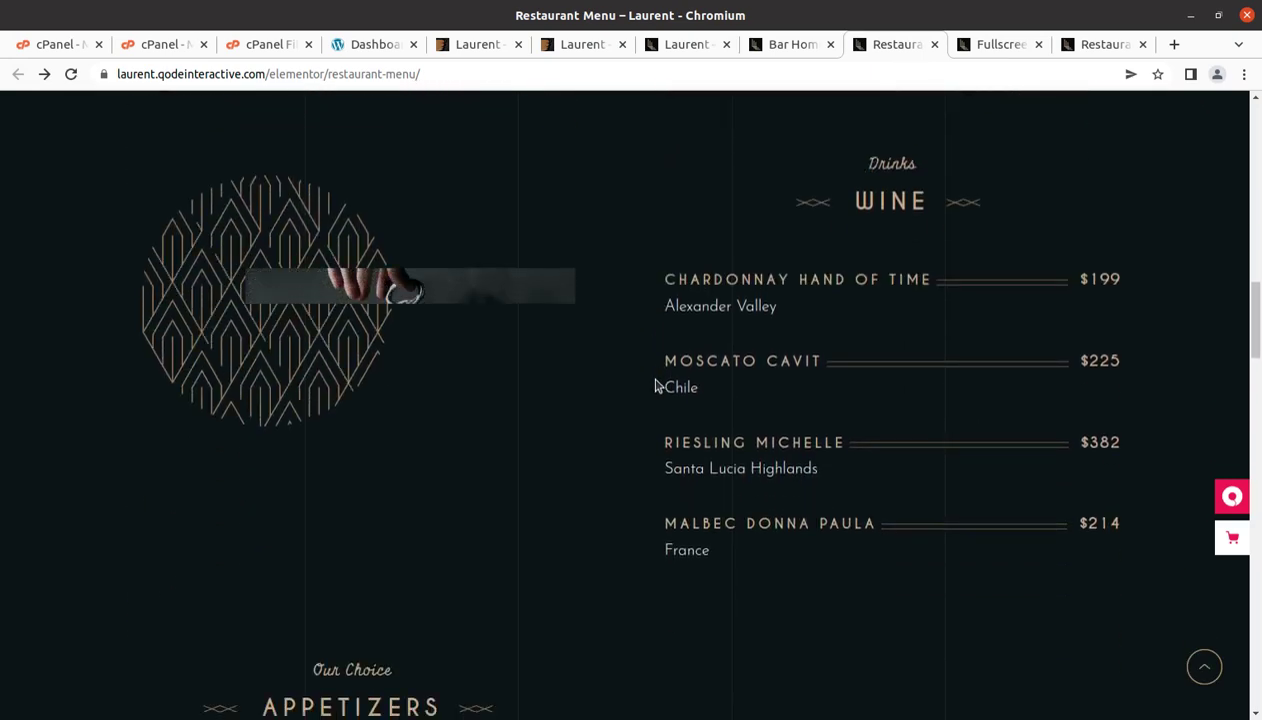
Open the booking page from the Fullscreen Showcase demo and bring up its reservation form.
click(983, 45)
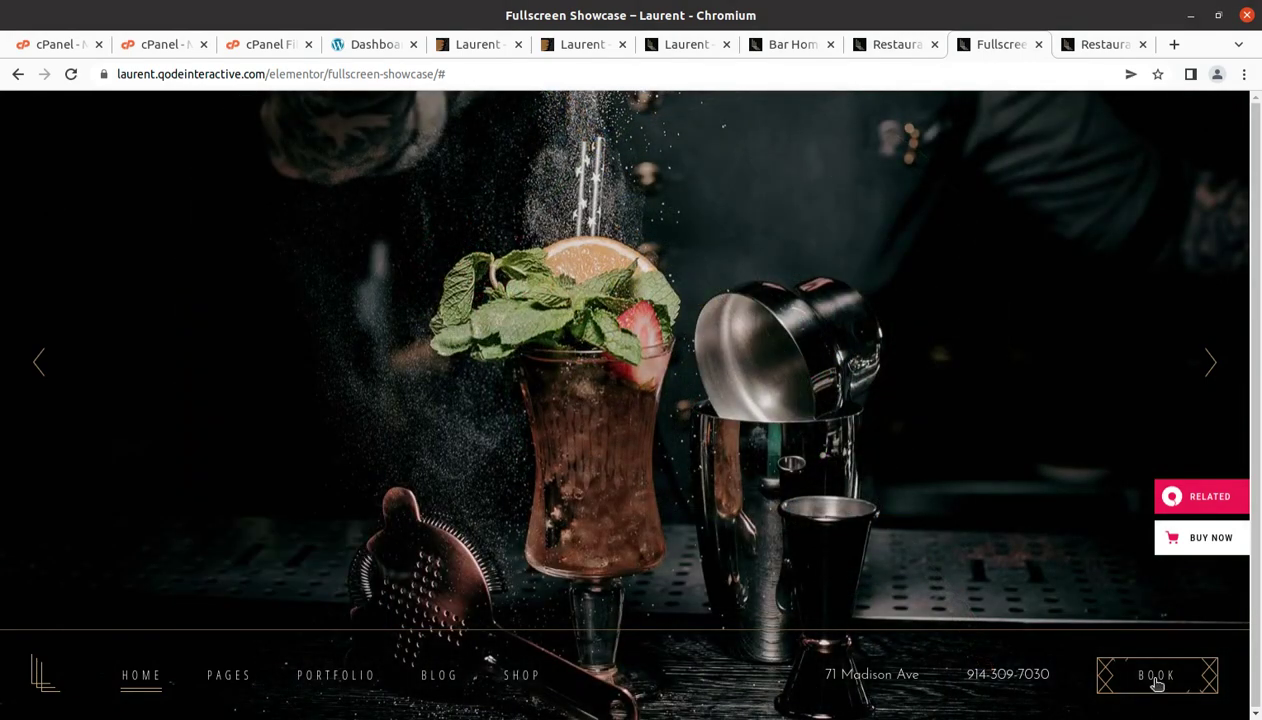
click(1157, 680)
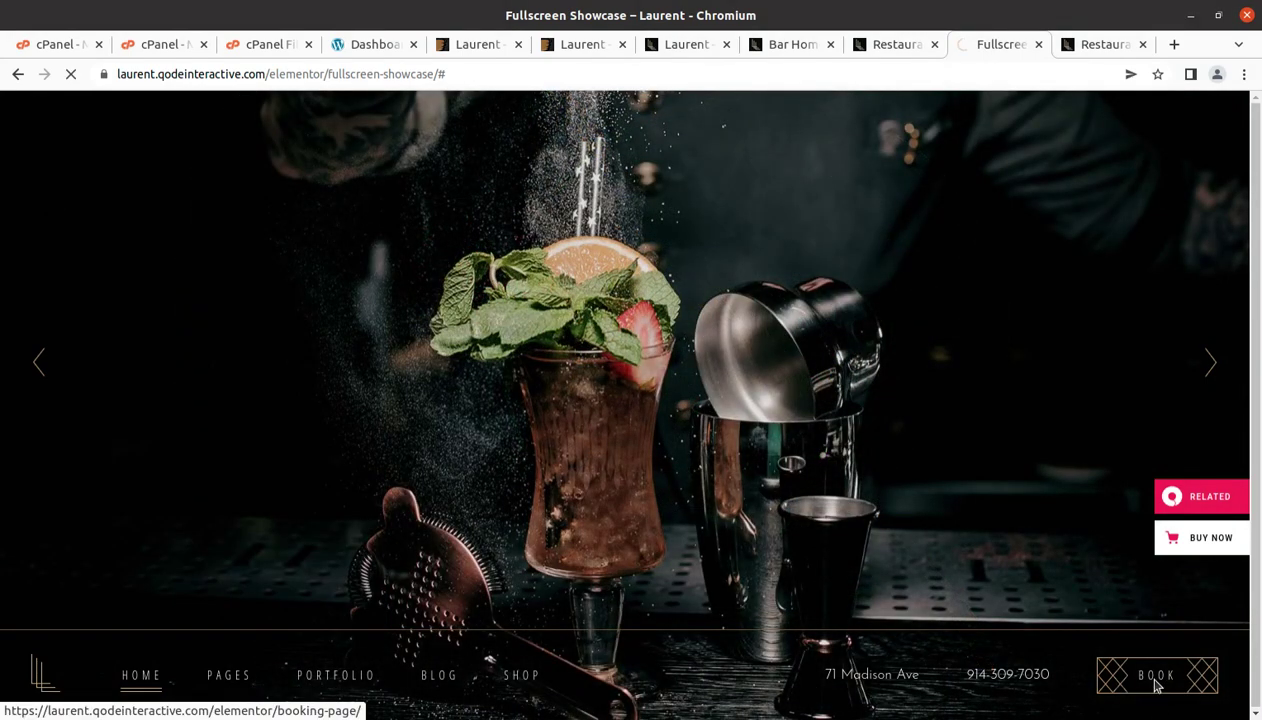
scroll(1104, 663, down, 2)
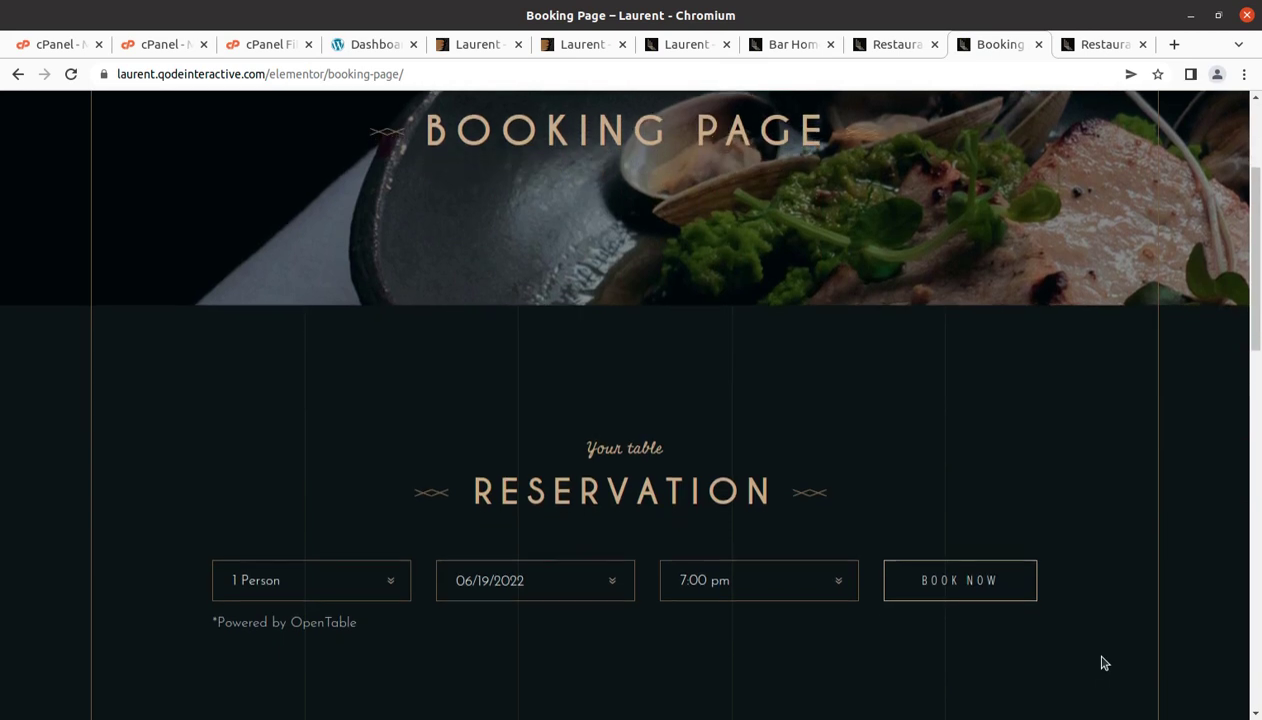
scroll(1104, 663, down, 2)
Set the reservation to 2 People on June 1, 2022.
click(360, 357)
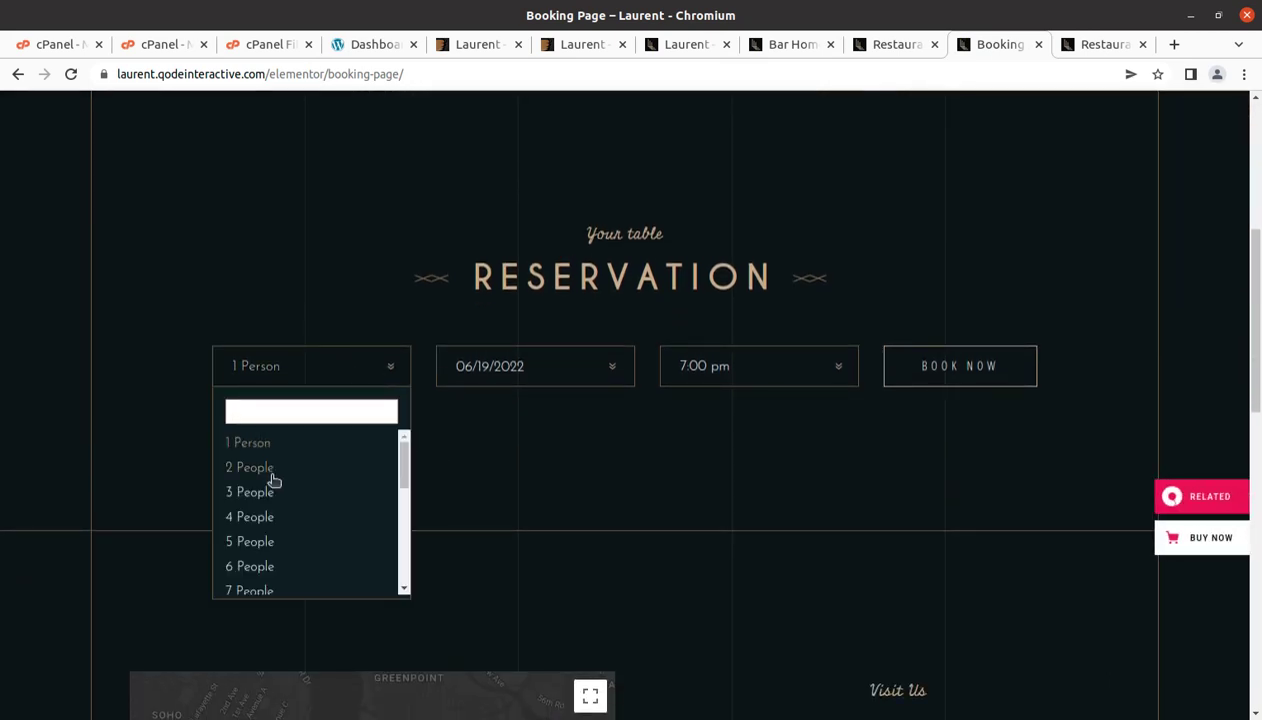
click(252, 467)
click(562, 375)
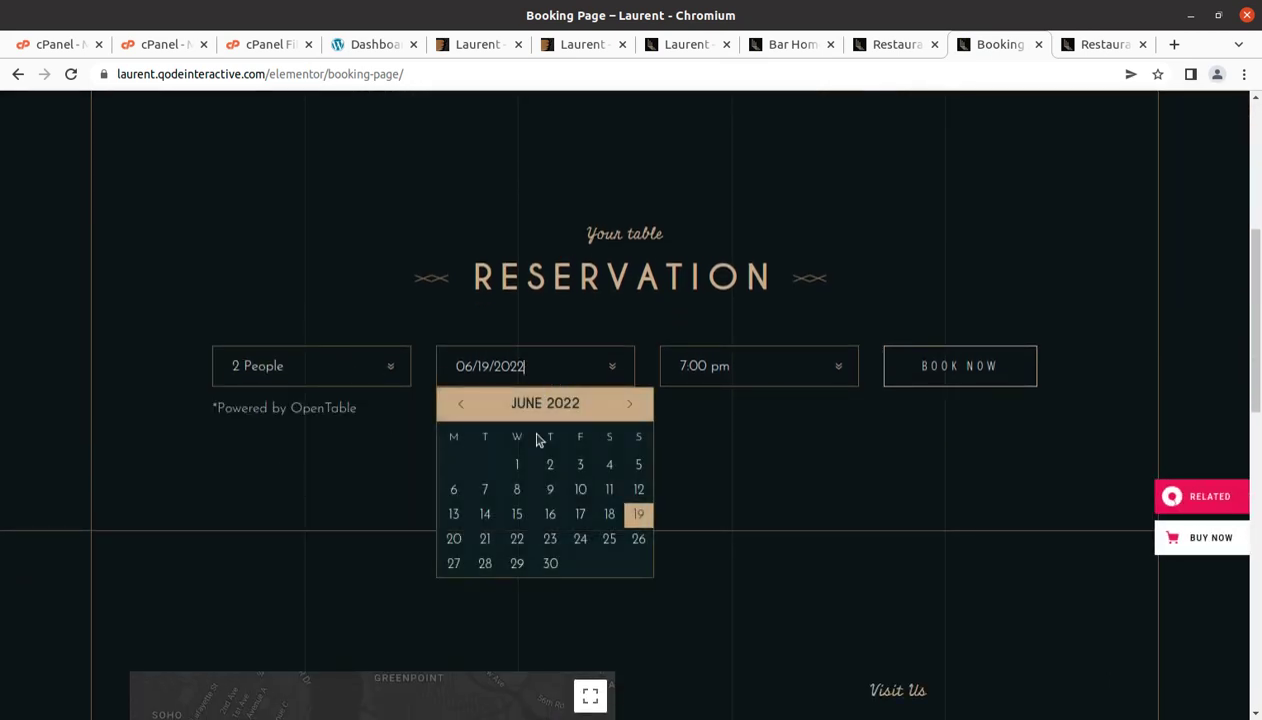
click(516, 466)
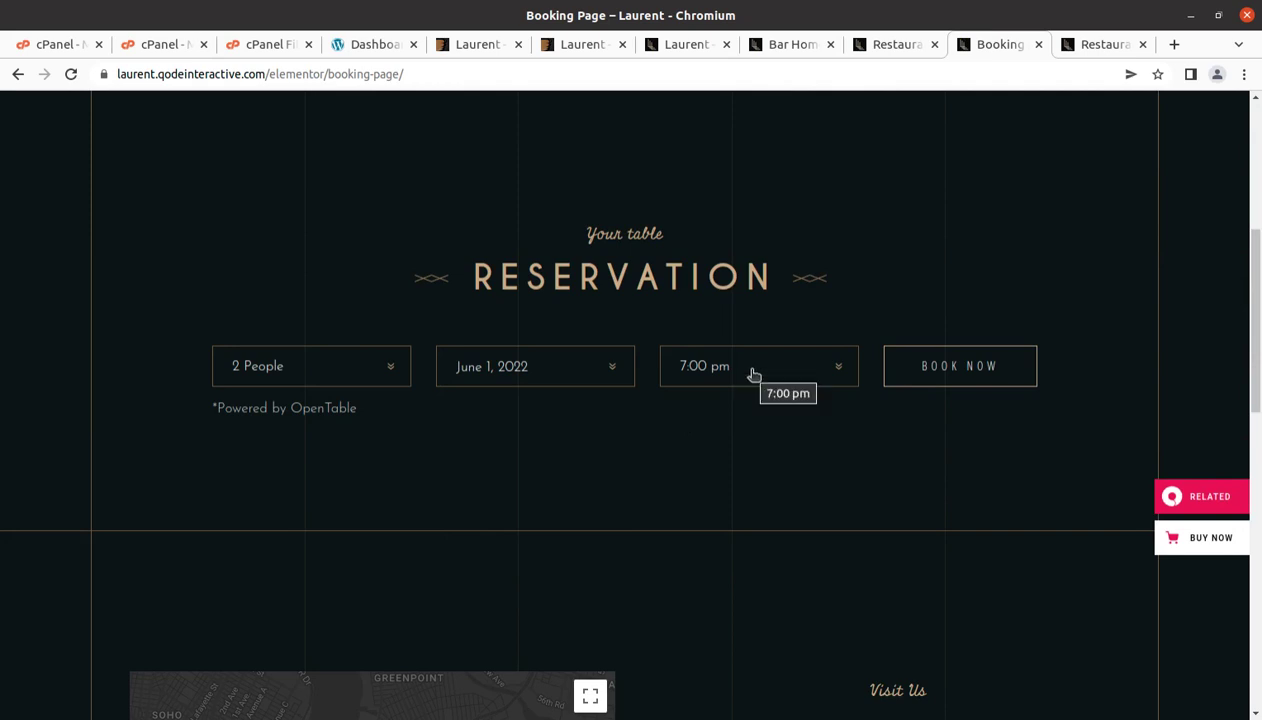
Change the reservation date to June 26, 2022 and submit the booking request.
click(548, 375)
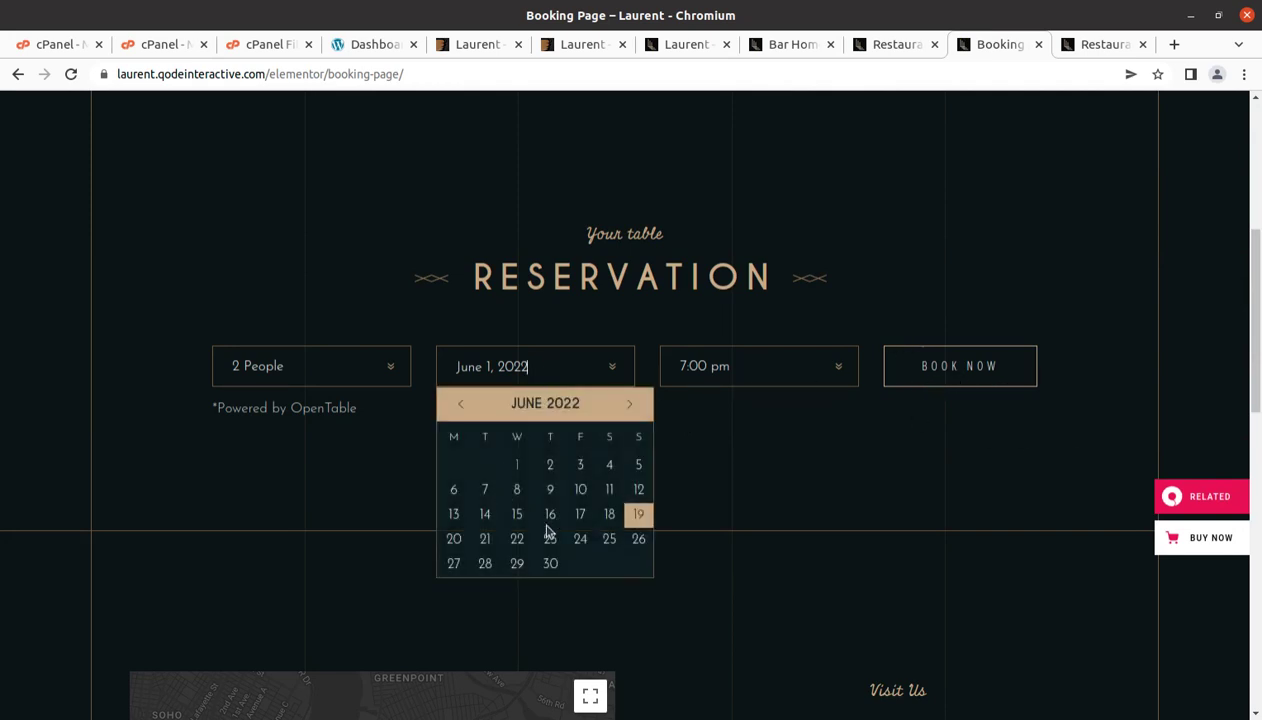
click(639, 540)
click(946, 390)
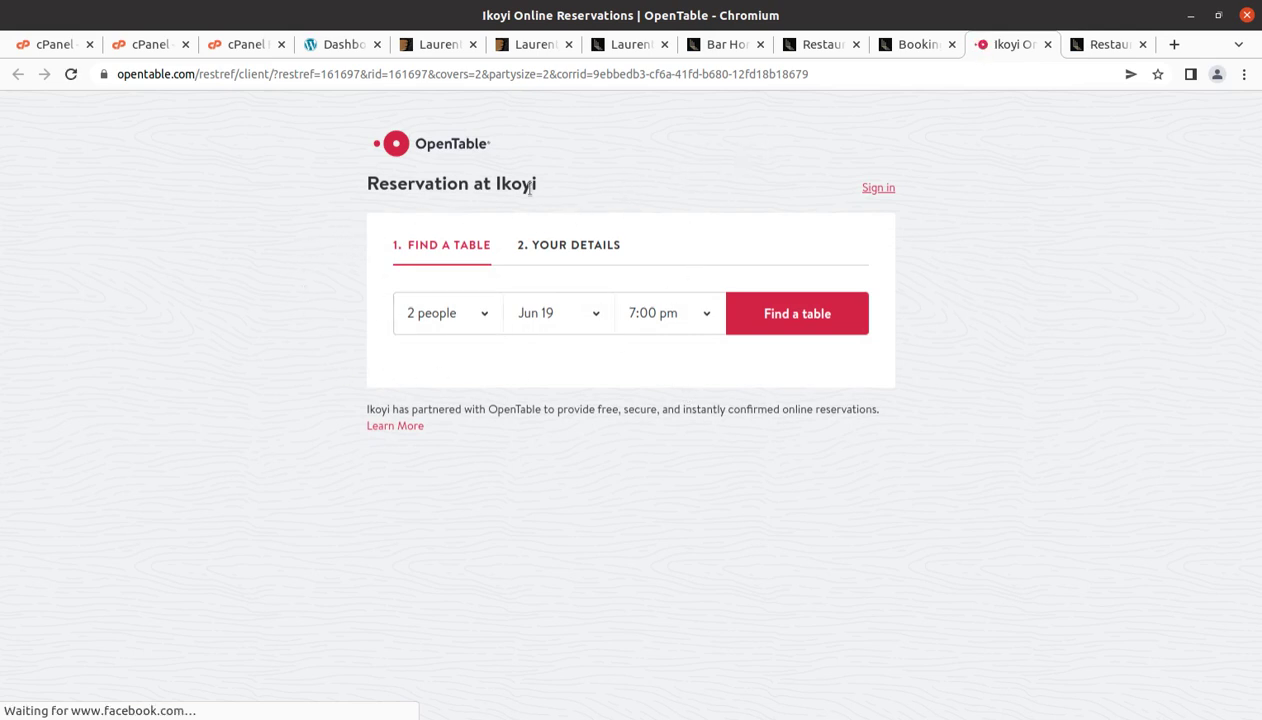
Close the OpenTable reservation page and look over the theme demo's booking page again.
click(1047, 44)
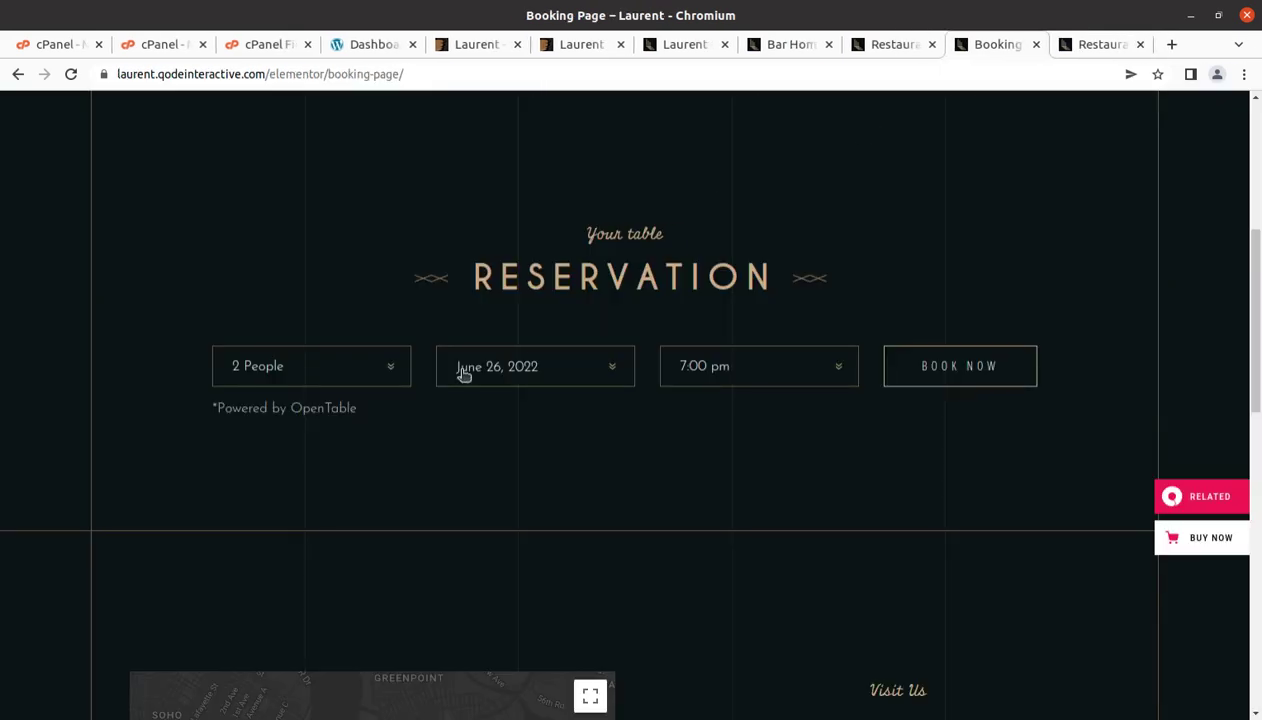
scroll(420, 440, up, 1)
scroll(420, 440, up, 4)
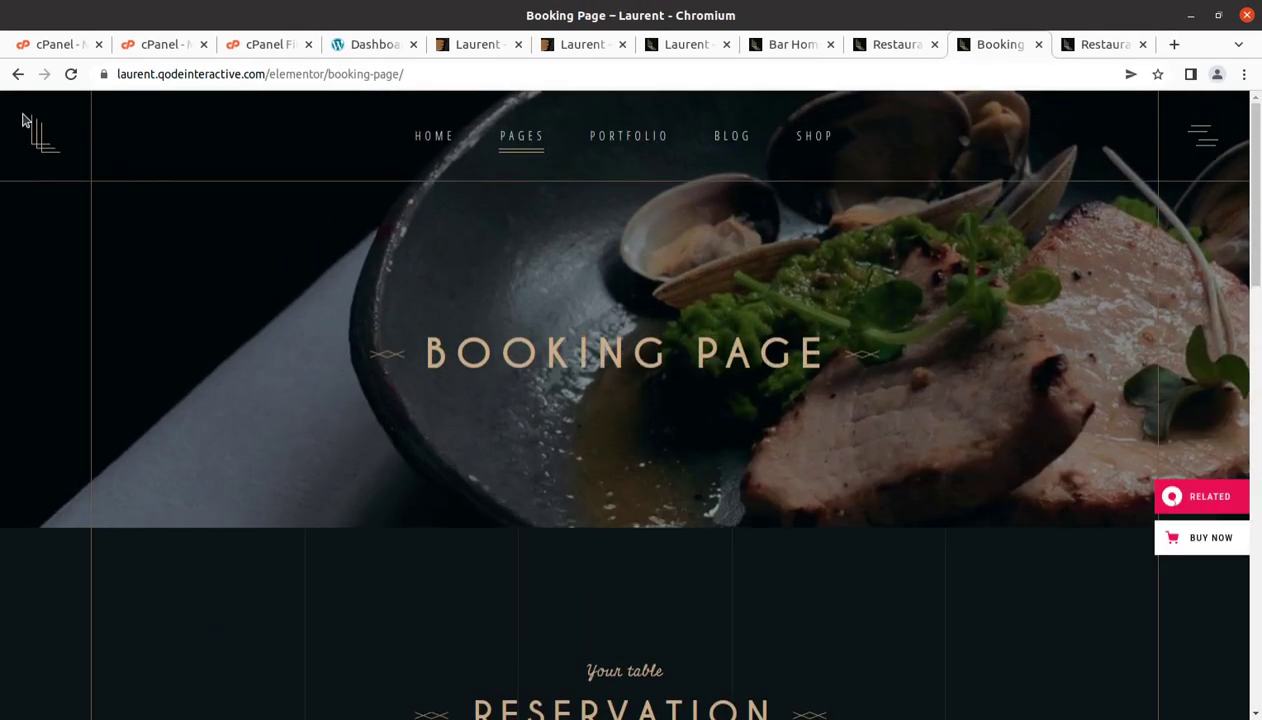
click(435, 150)
scroll(446, 530, down, 5)
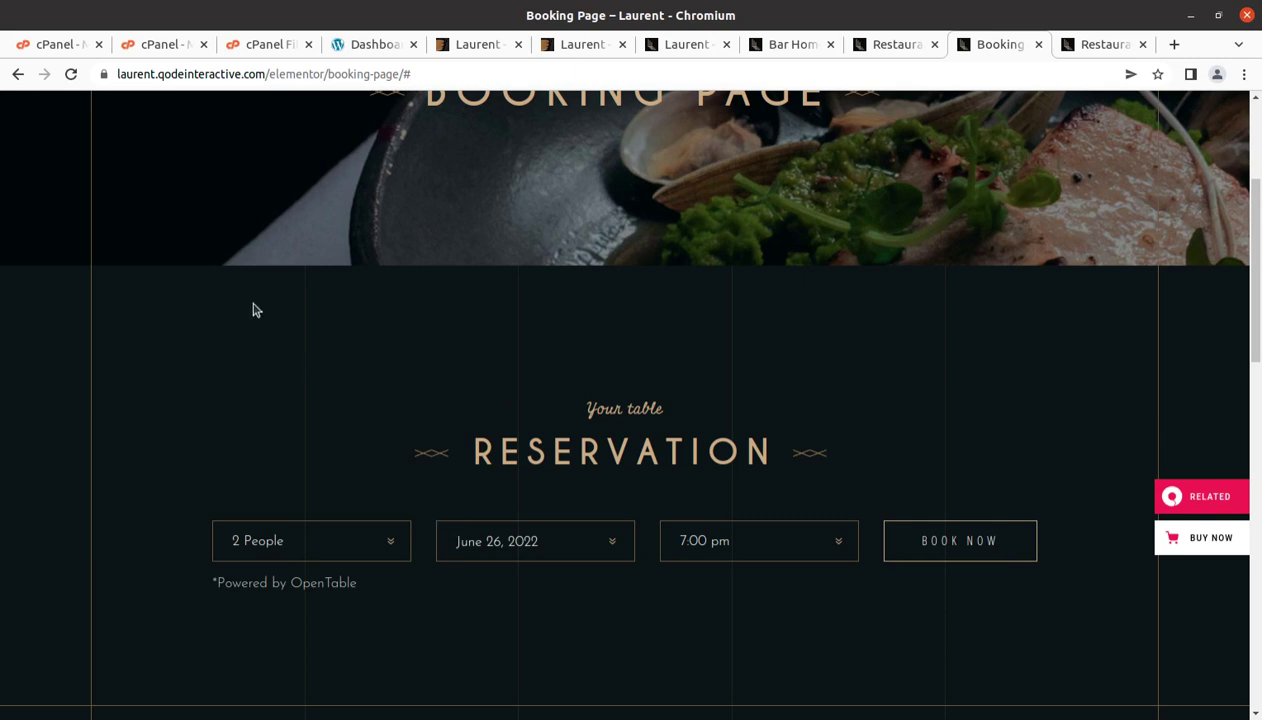
scroll(270, 540, up, 3)
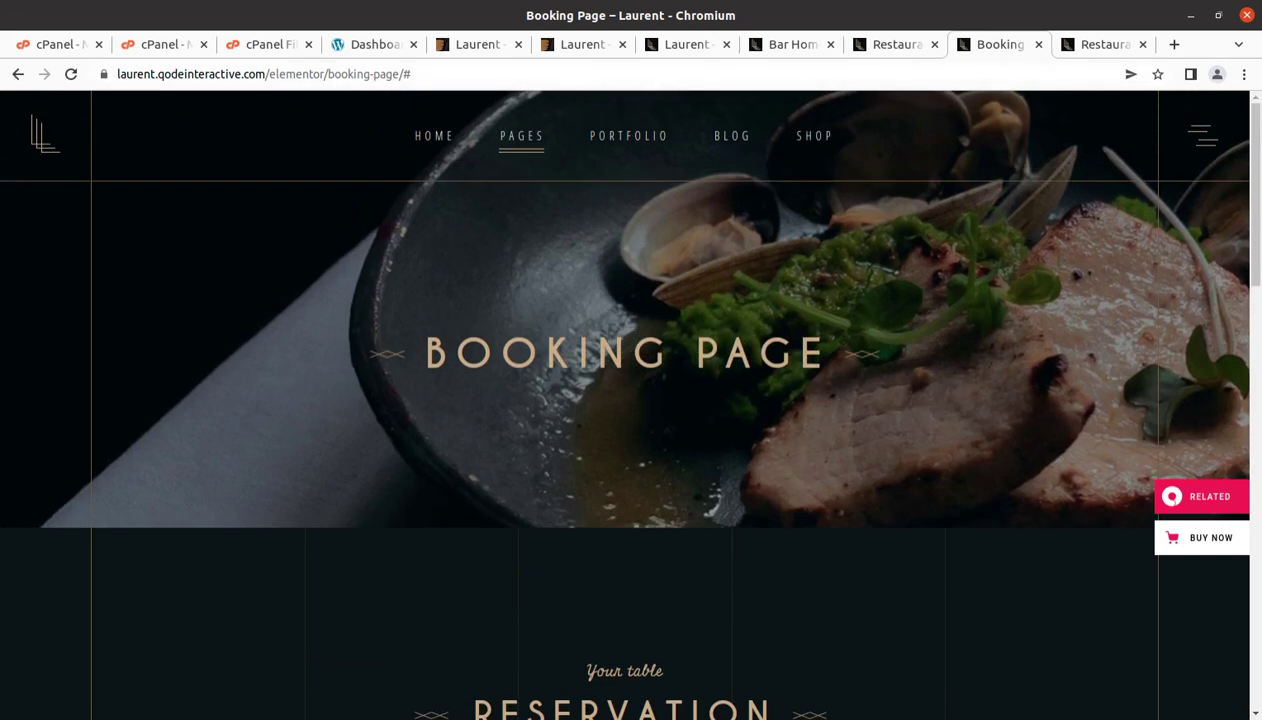
Switch to the file manager and go through the laurent_v2.7 folder's documentation, licensing, xml export, laurent.zip and laurent-child.zip items.
key(alt+Tab)
click(248, 103)
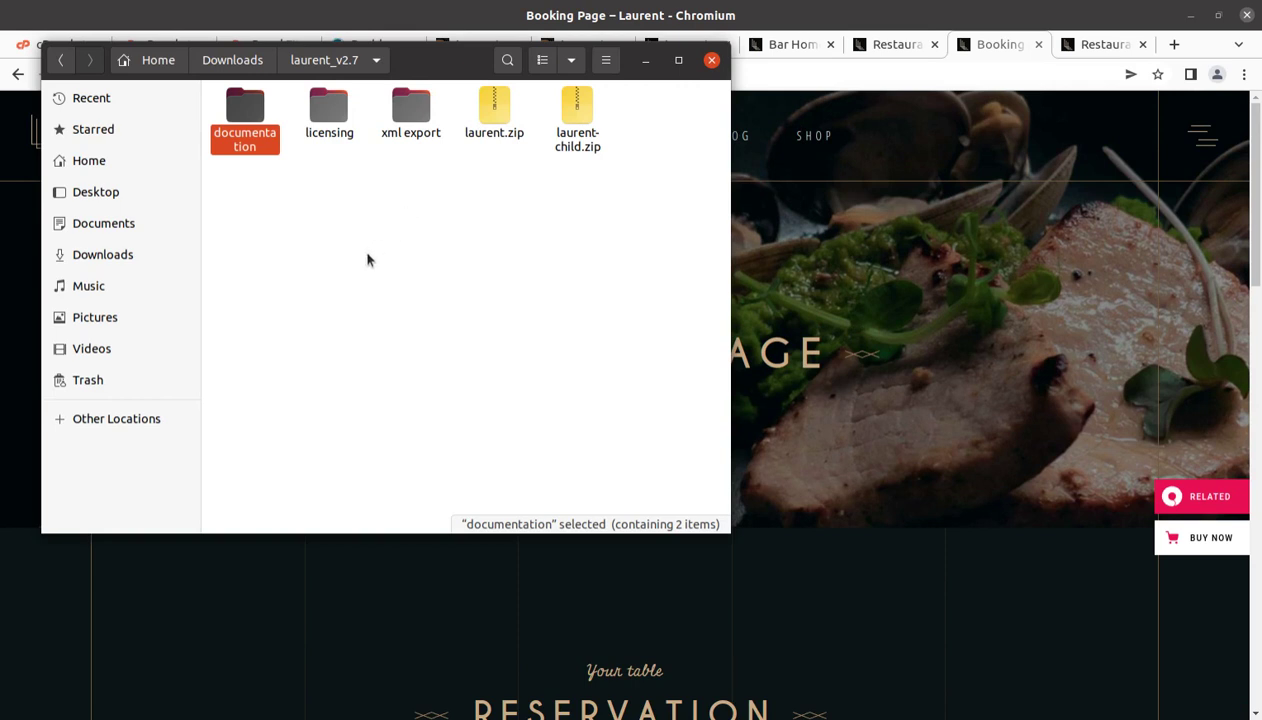
click(367, 260)
click(250, 110)
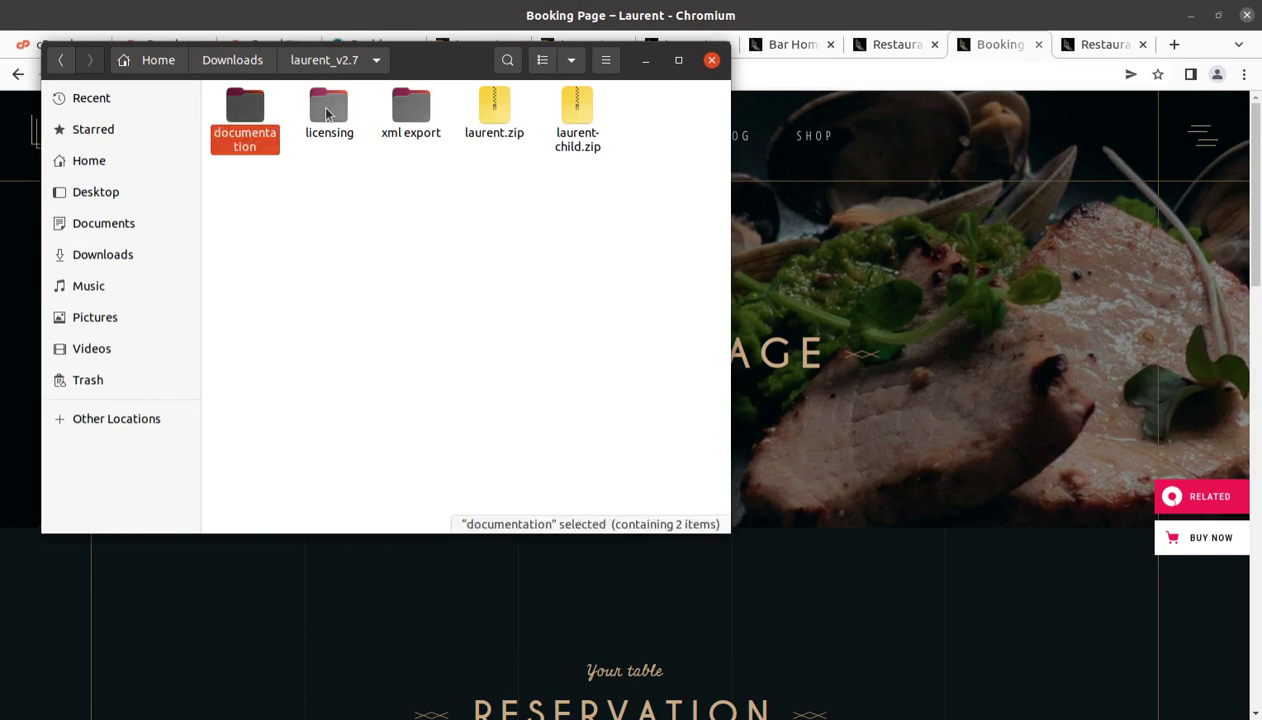
click(329, 108)
click(405, 118)
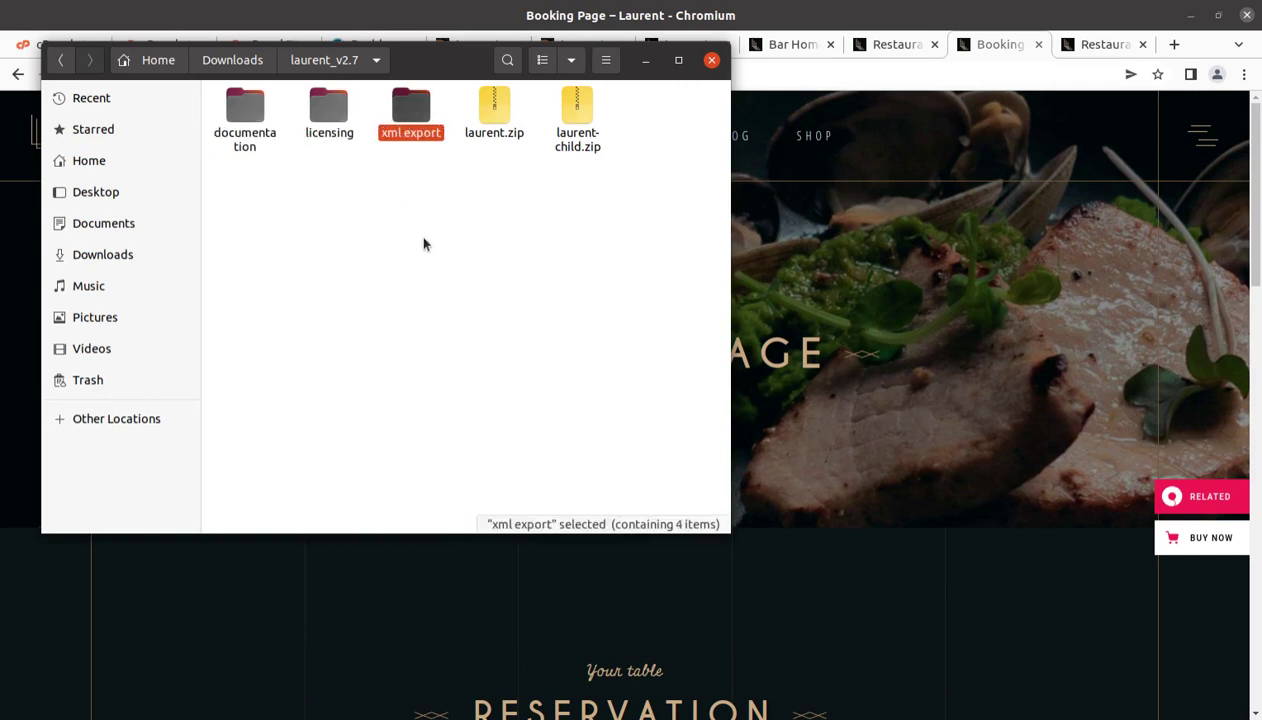
click(492, 108)
click(576, 108)
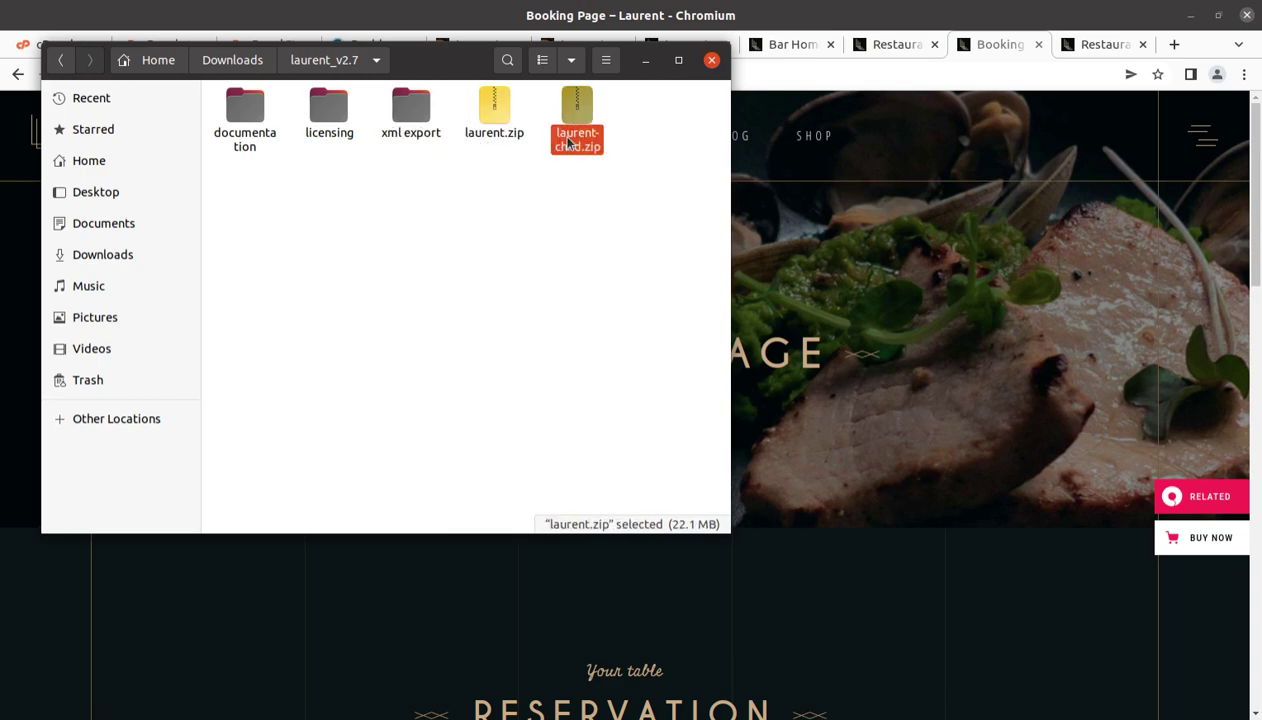
click(645, 60)
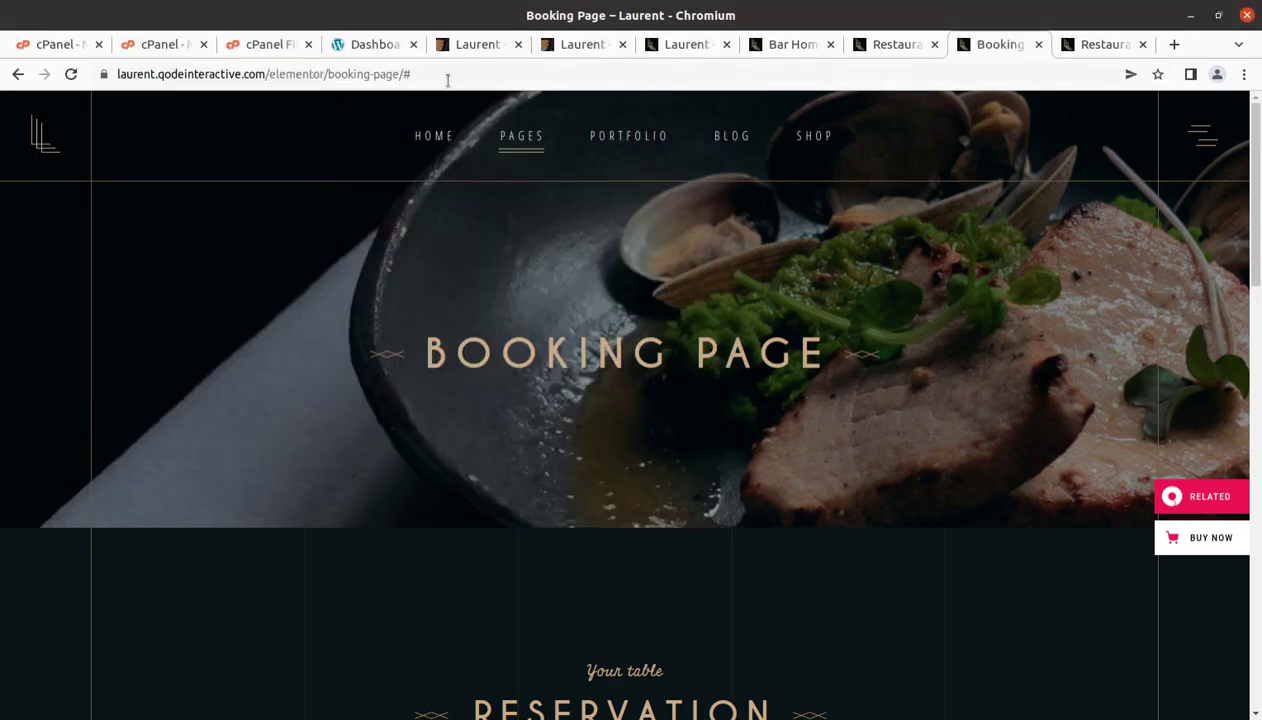
Switch to the WordPress dashboard and dismiss its welcome panel.
click(366, 46)
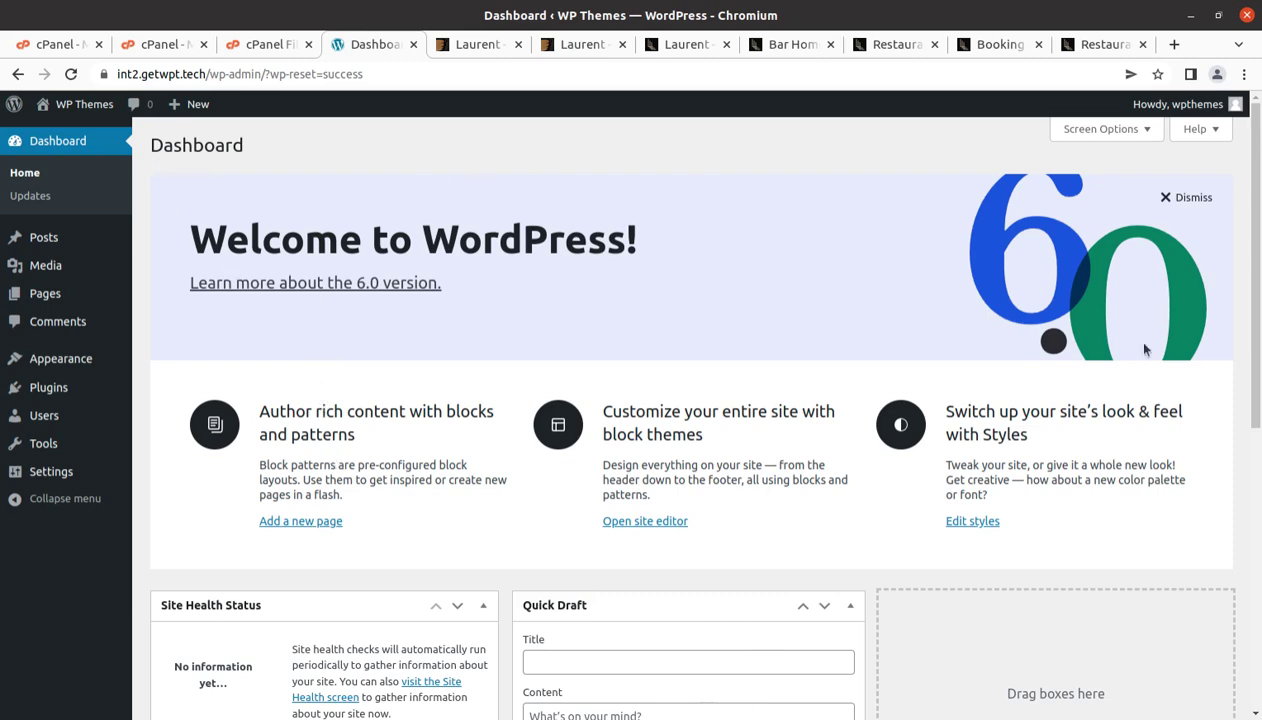
click(1164, 200)
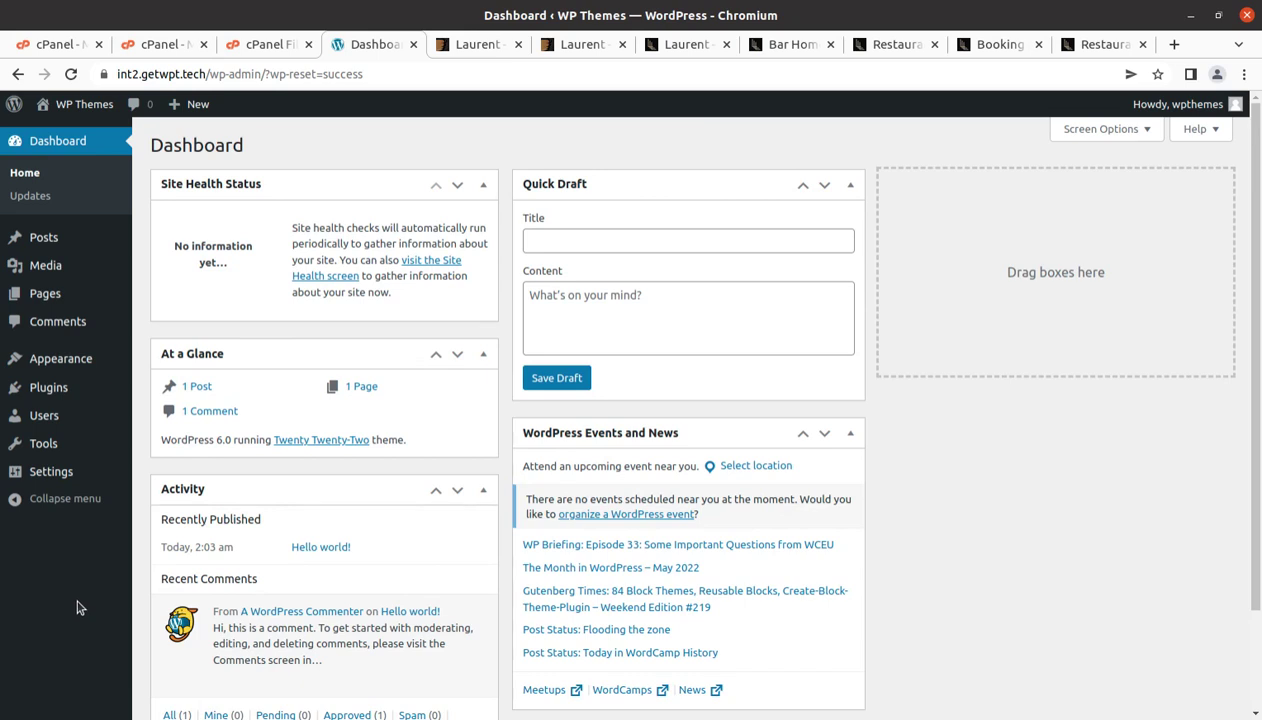
Open the site's installed themes and view the details of the Twenty Twenty-Two theme.
mouse_move(62, 366)
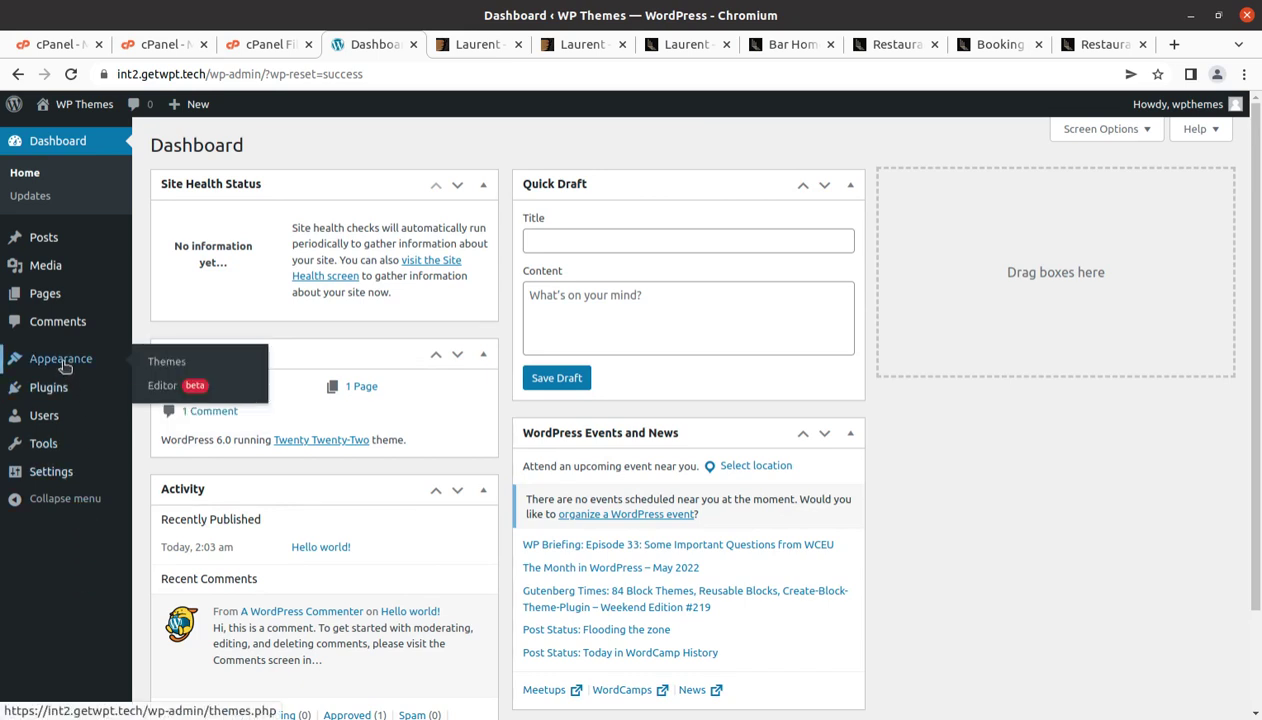
click(165, 365)
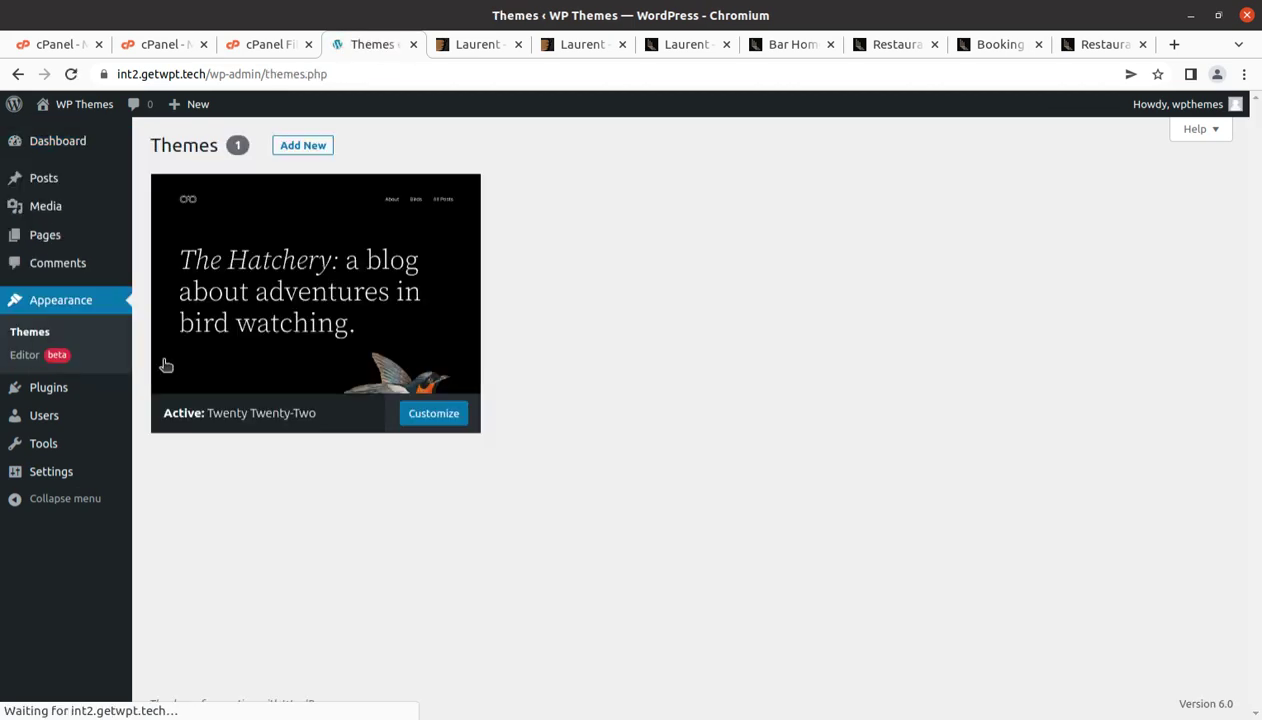
click(217, 386)
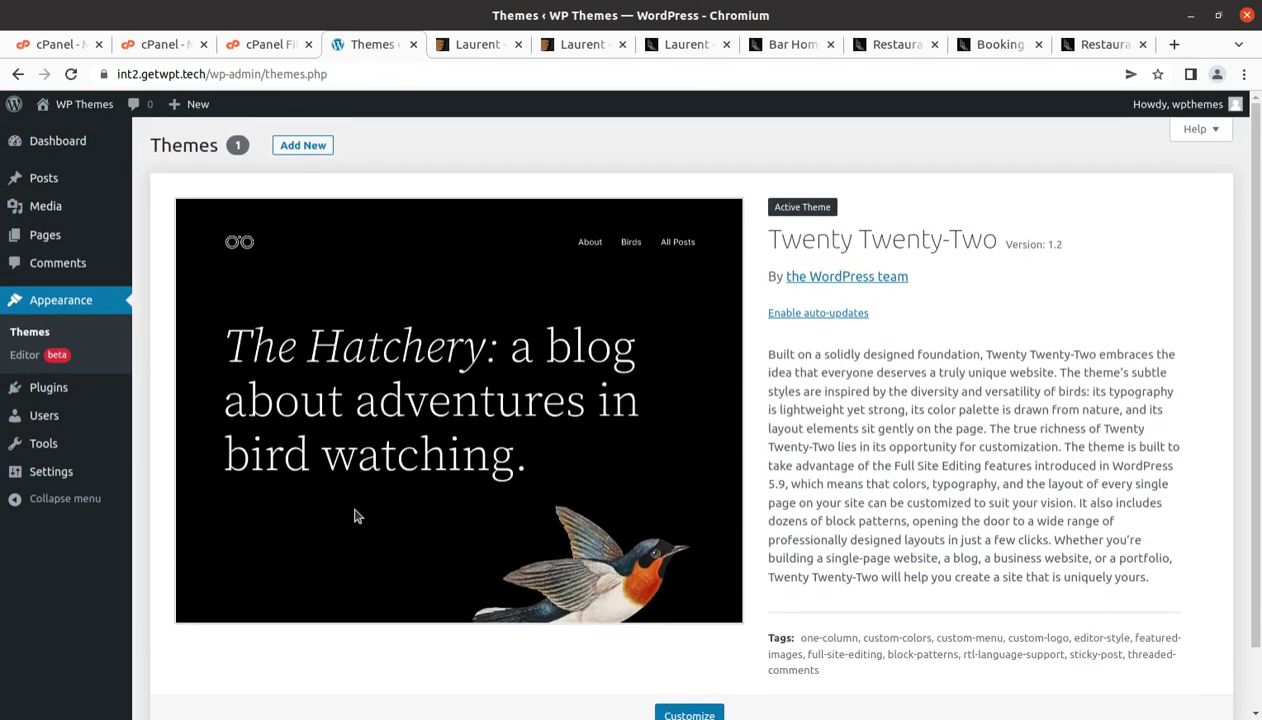
click(298, 146)
click(309, 148)
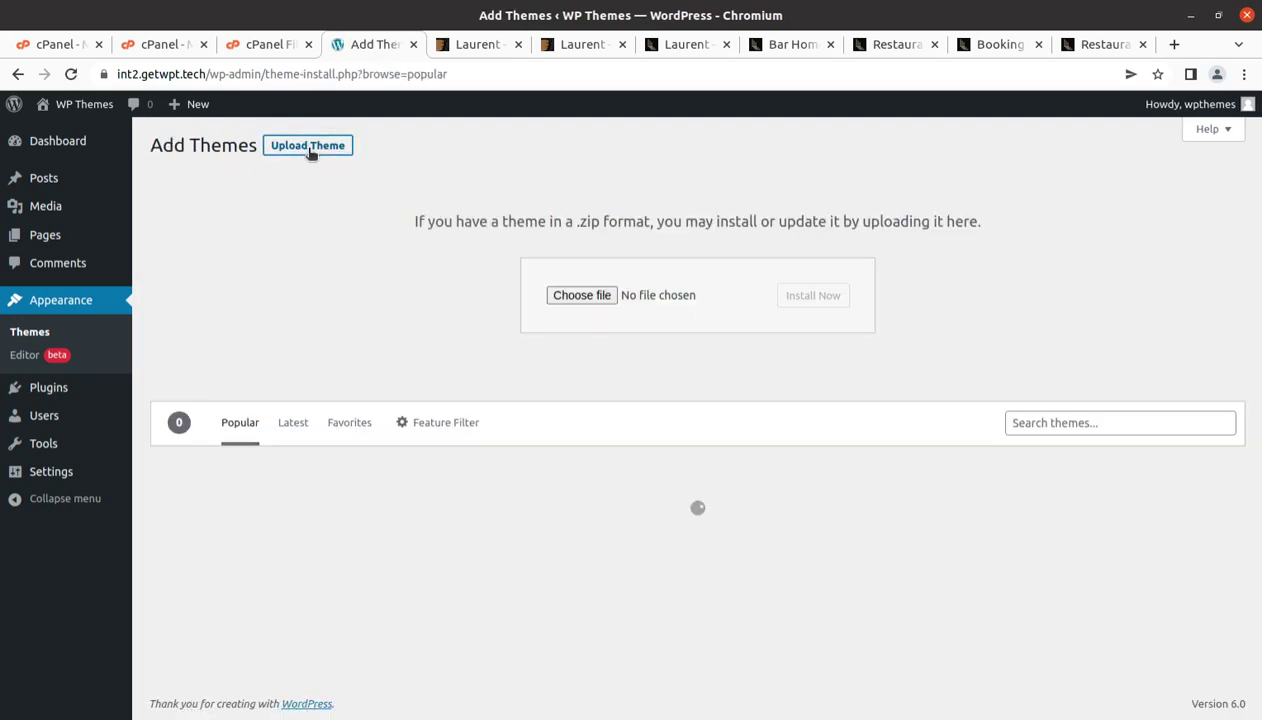
click(553, 294)
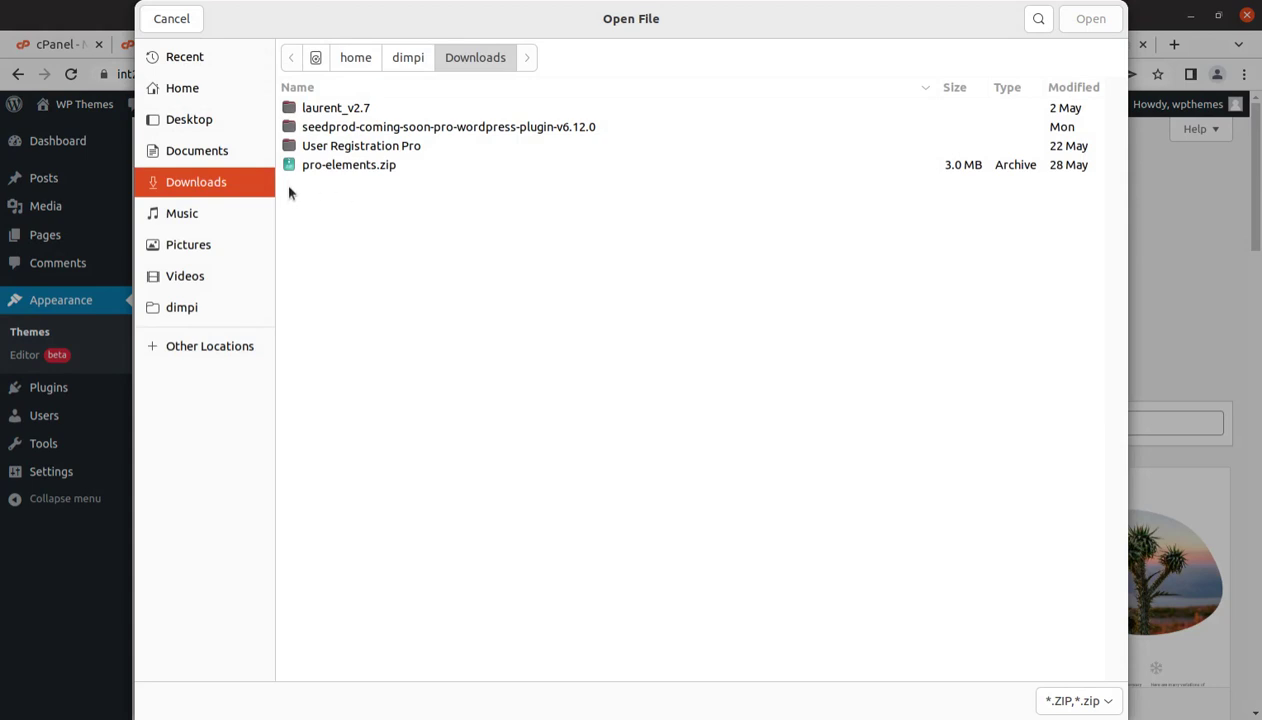
double_click(318, 110)
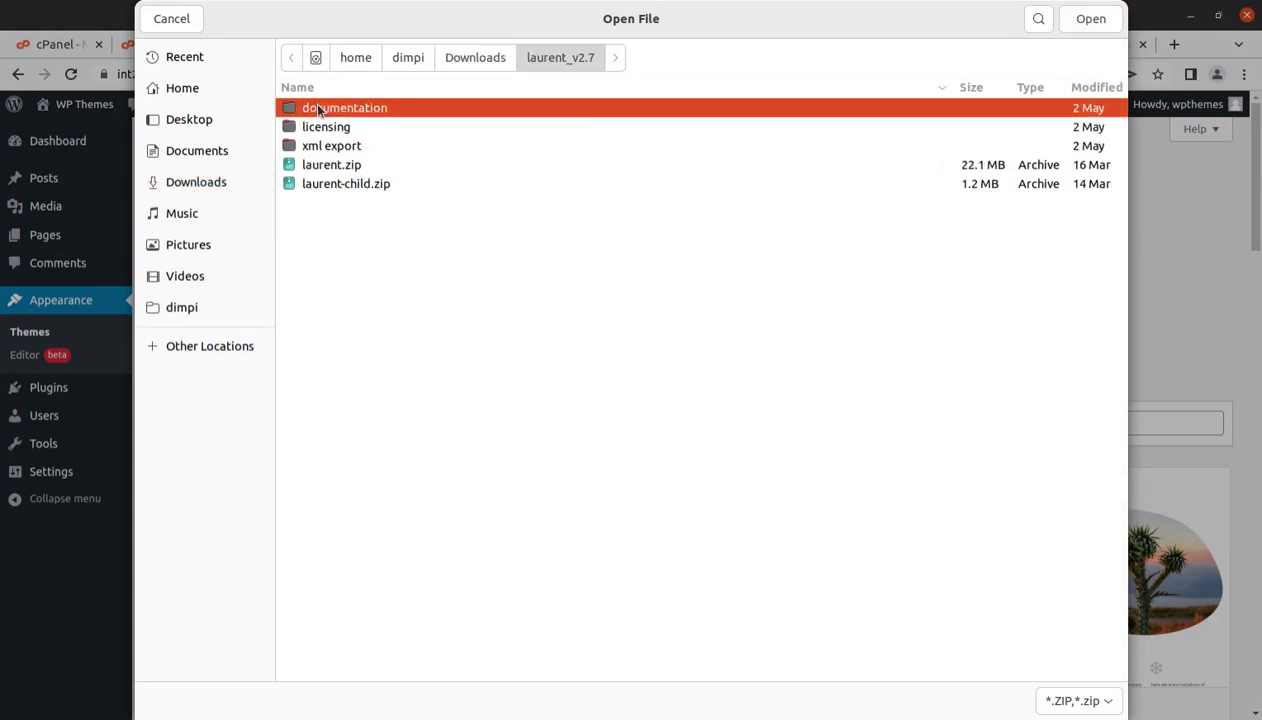
click(341, 164)
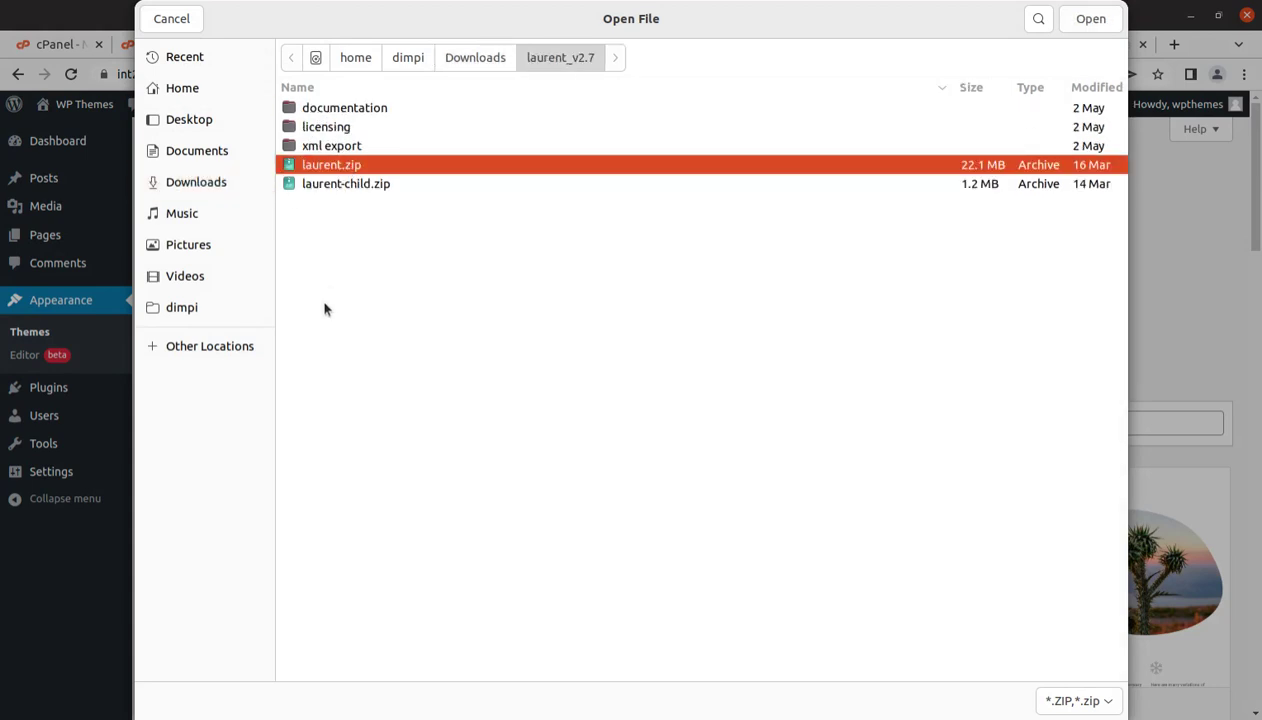
click(172, 19)
Switch to cPanel File Manager, upload laurent.zip from the laurent_v2.7 folder into wp-content/themes and return to that directory.
click(255, 44)
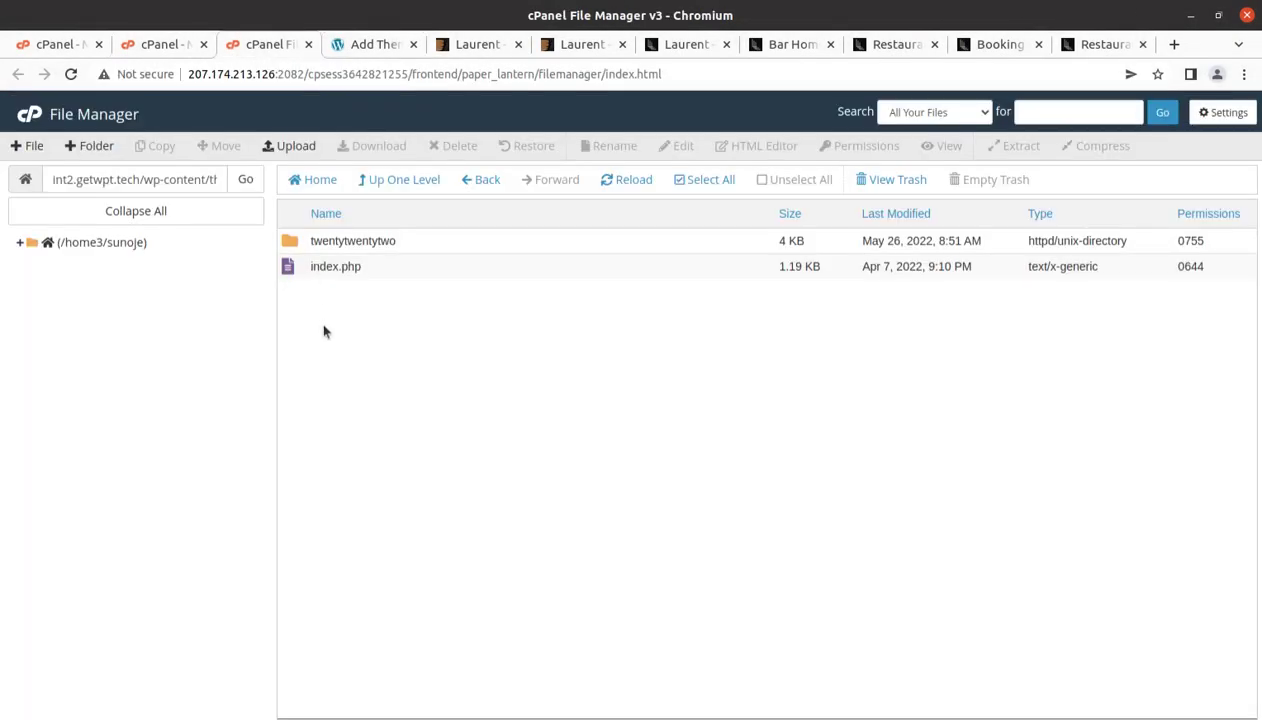
drag(143, 179, 258, 190)
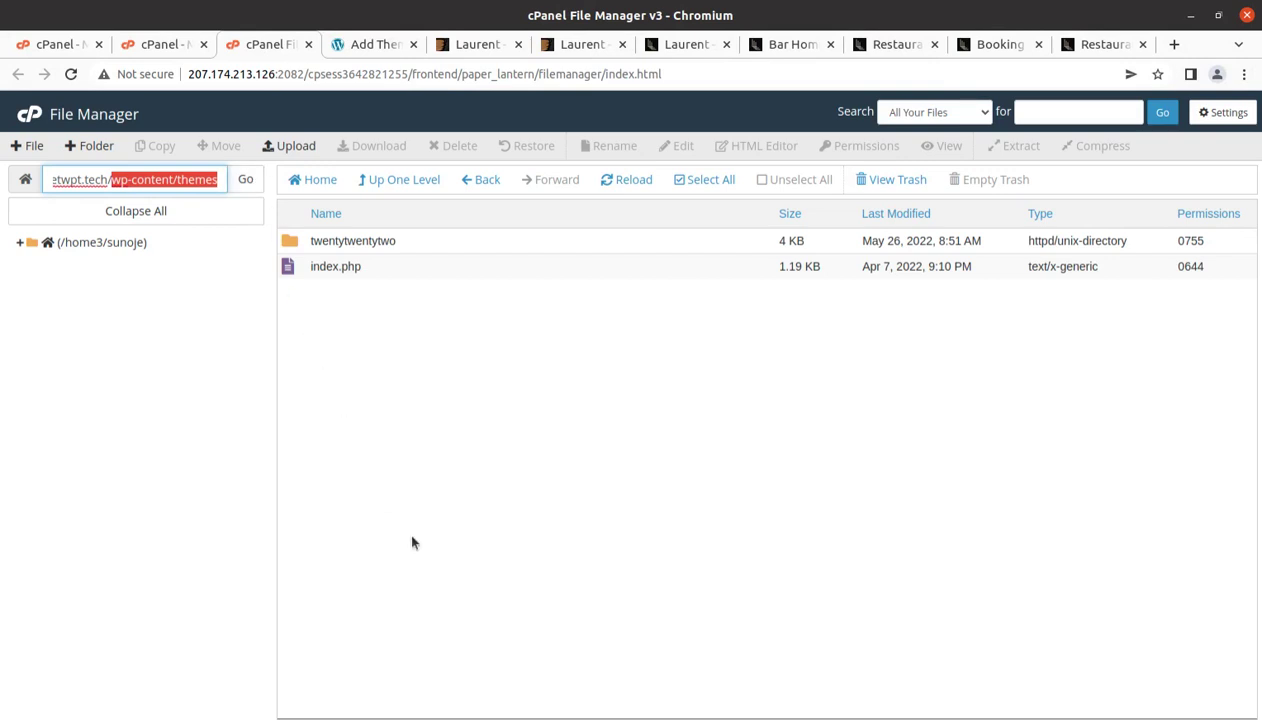
click(291, 146)
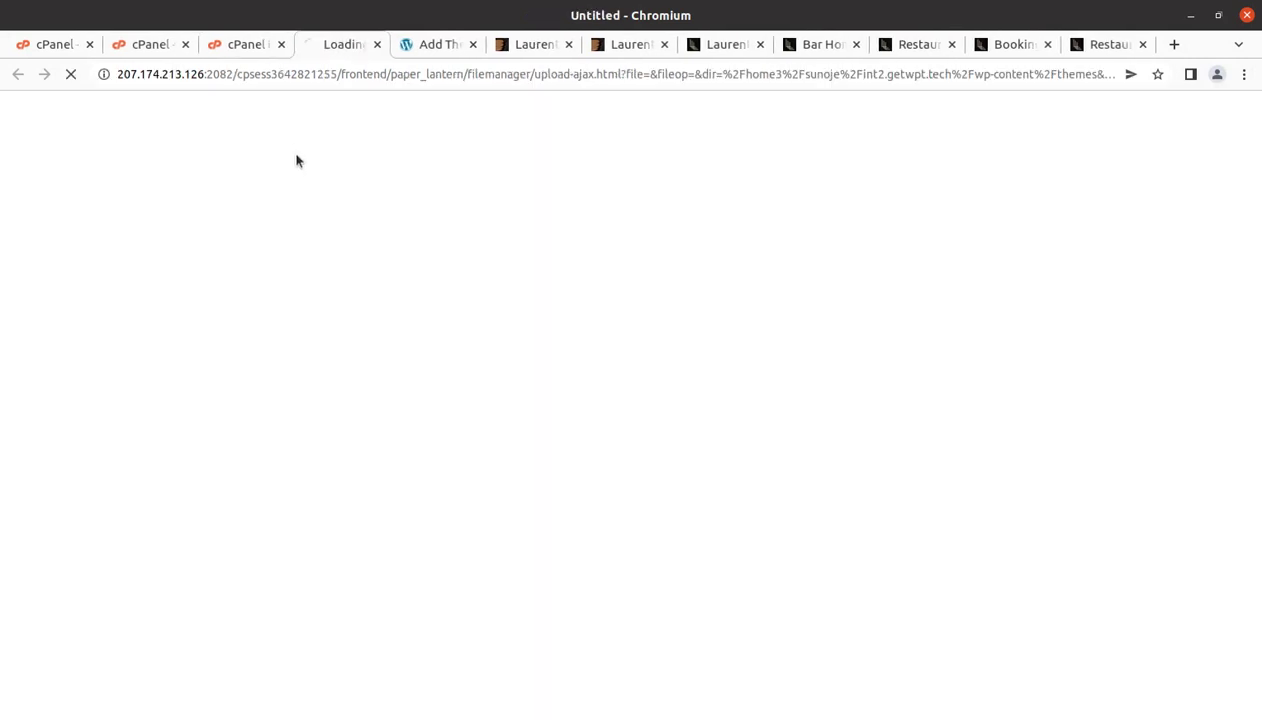
click(618, 382)
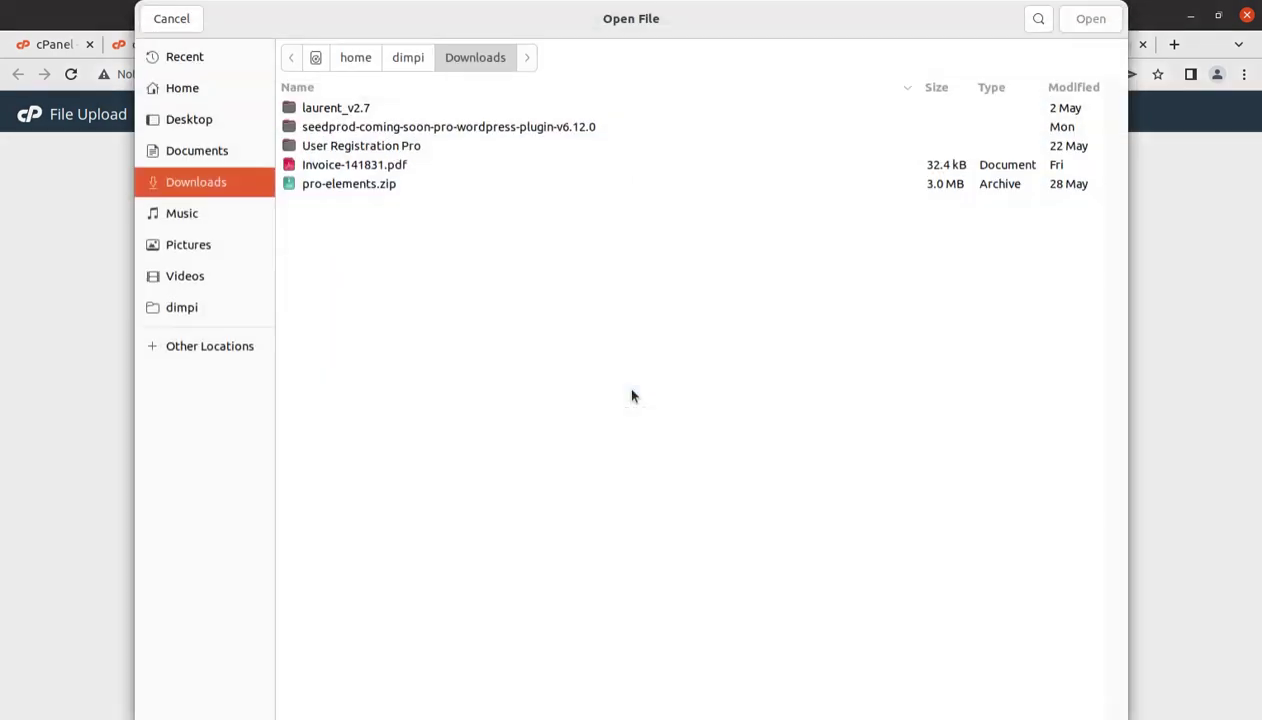
double_click(323, 107)
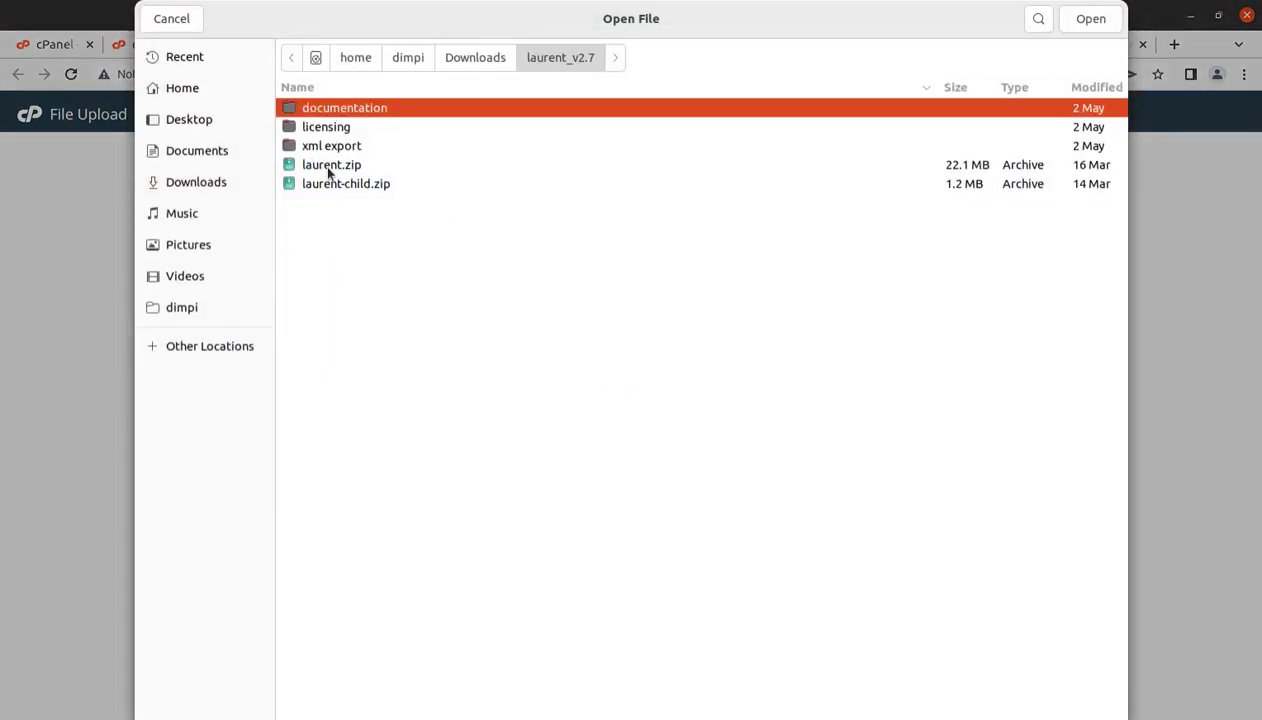
click(330, 165)
click(1088, 18)
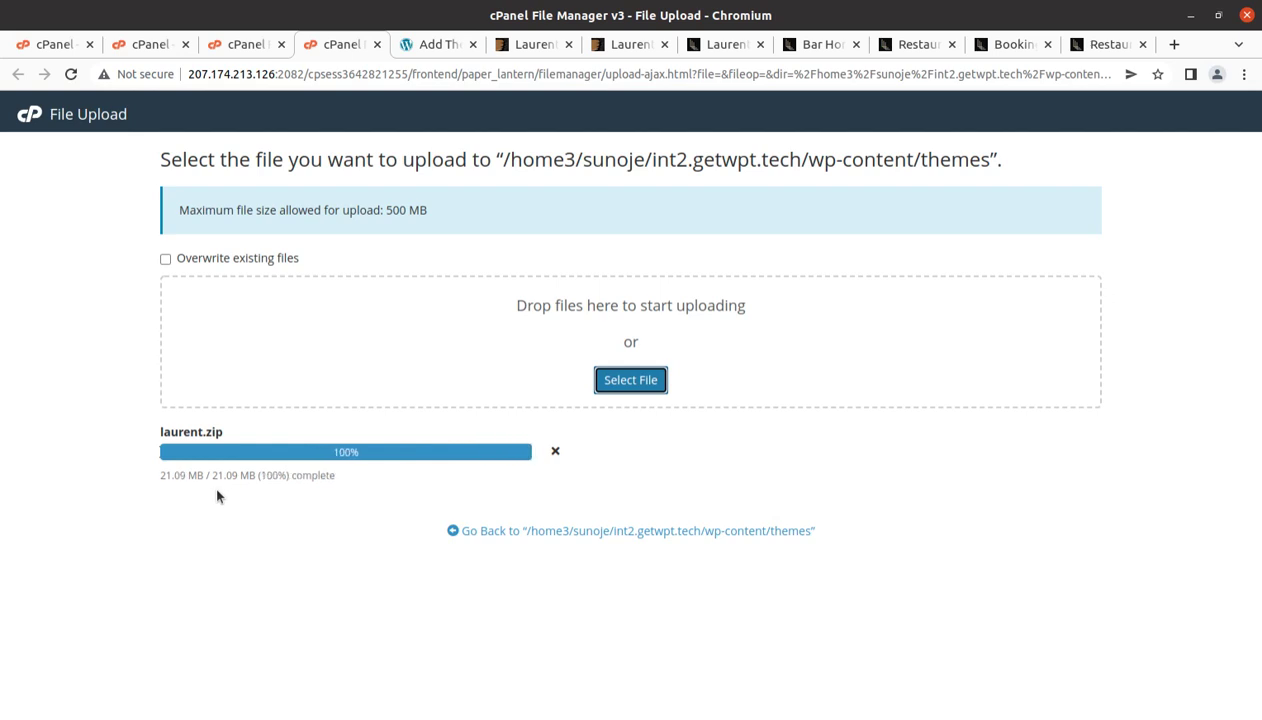
click(360, 445)
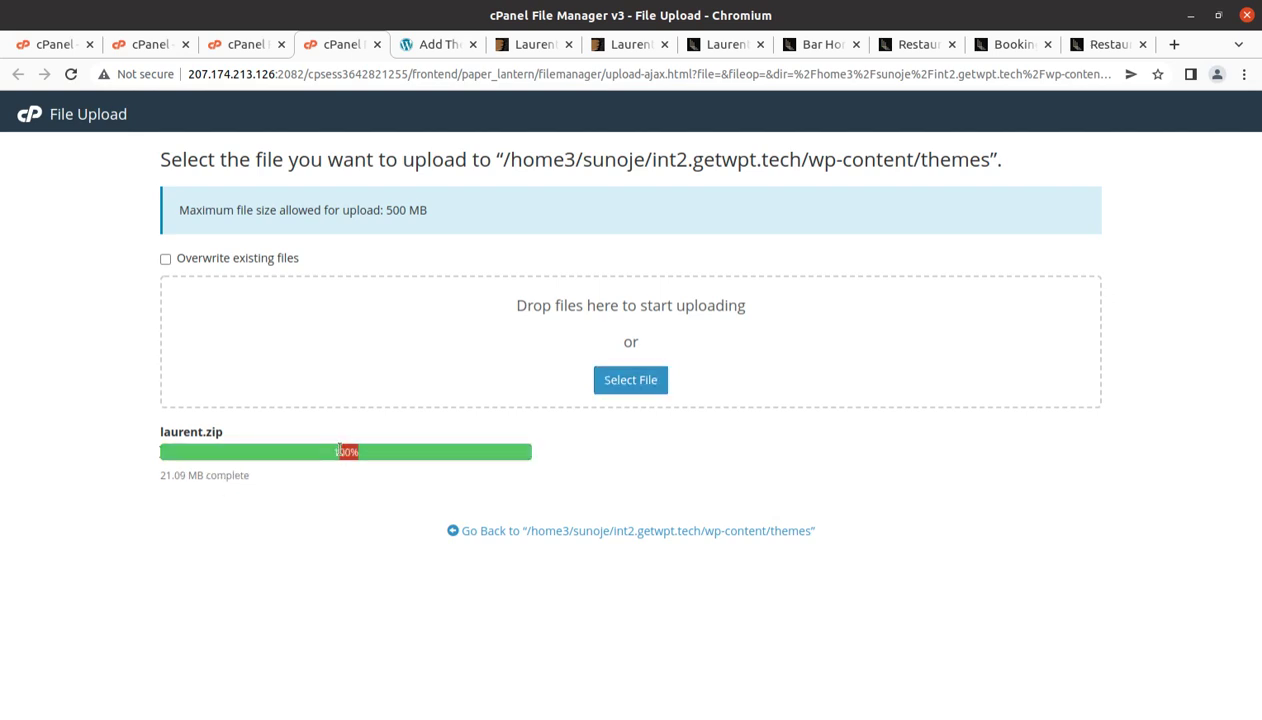
click(521, 530)
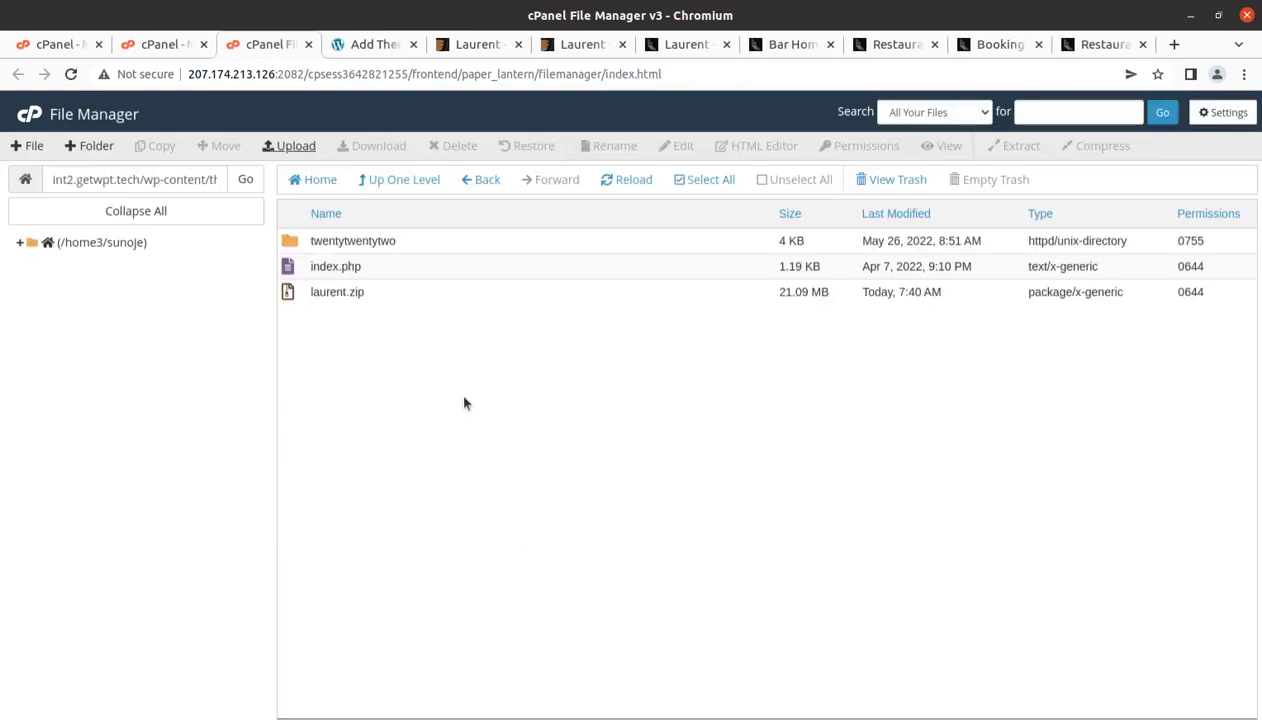
Extract laurent.zip into the themes directory and reload the file listing.
click(397, 300)
right_click(397, 300)
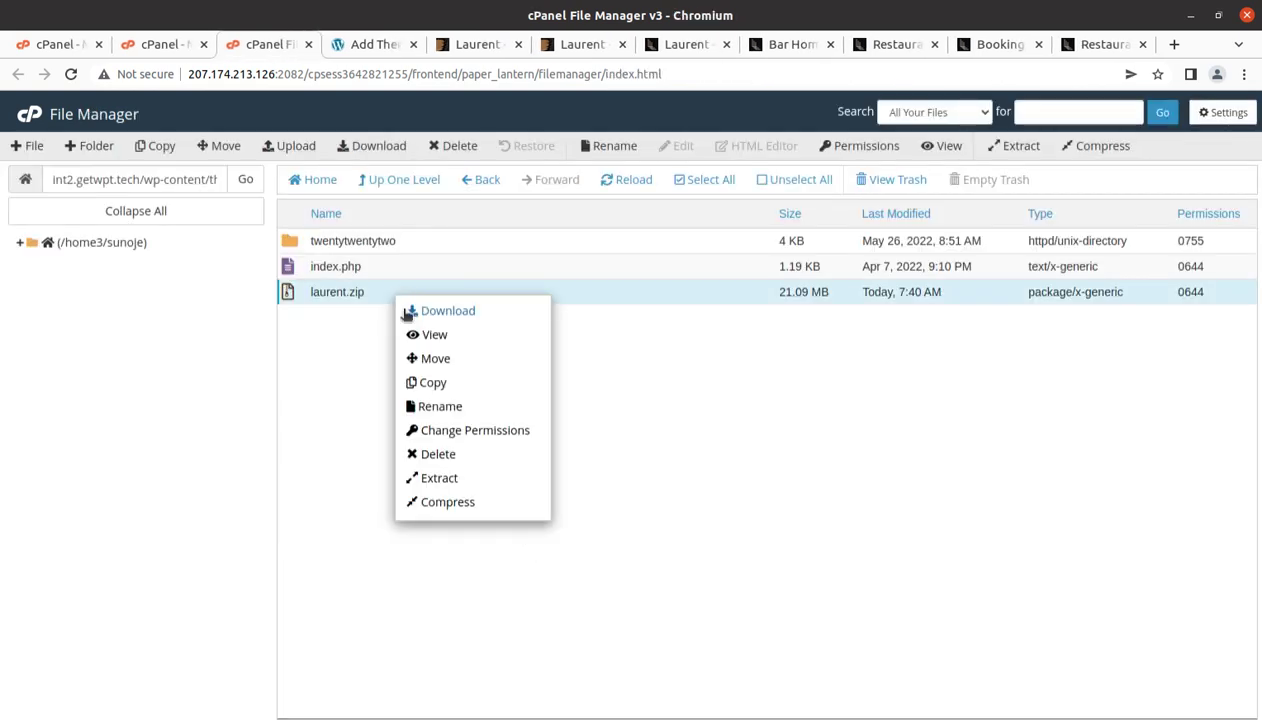
click(432, 479)
click(757, 490)
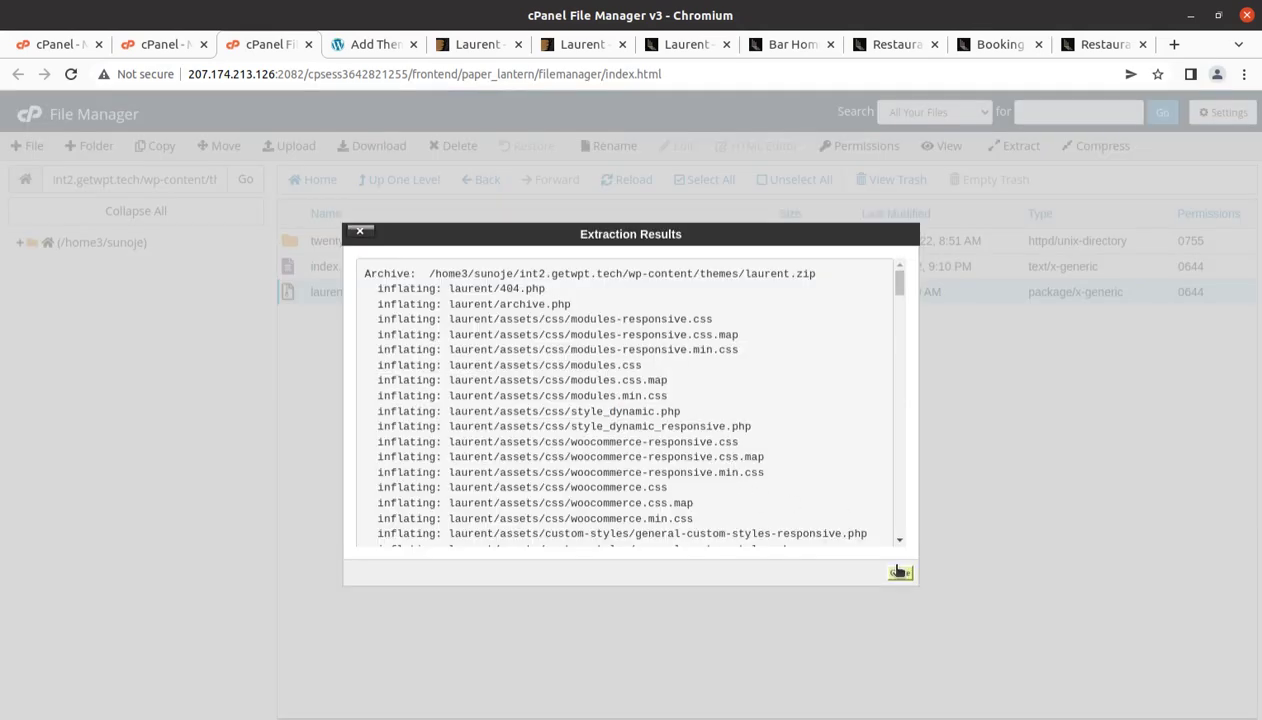
click(898, 571)
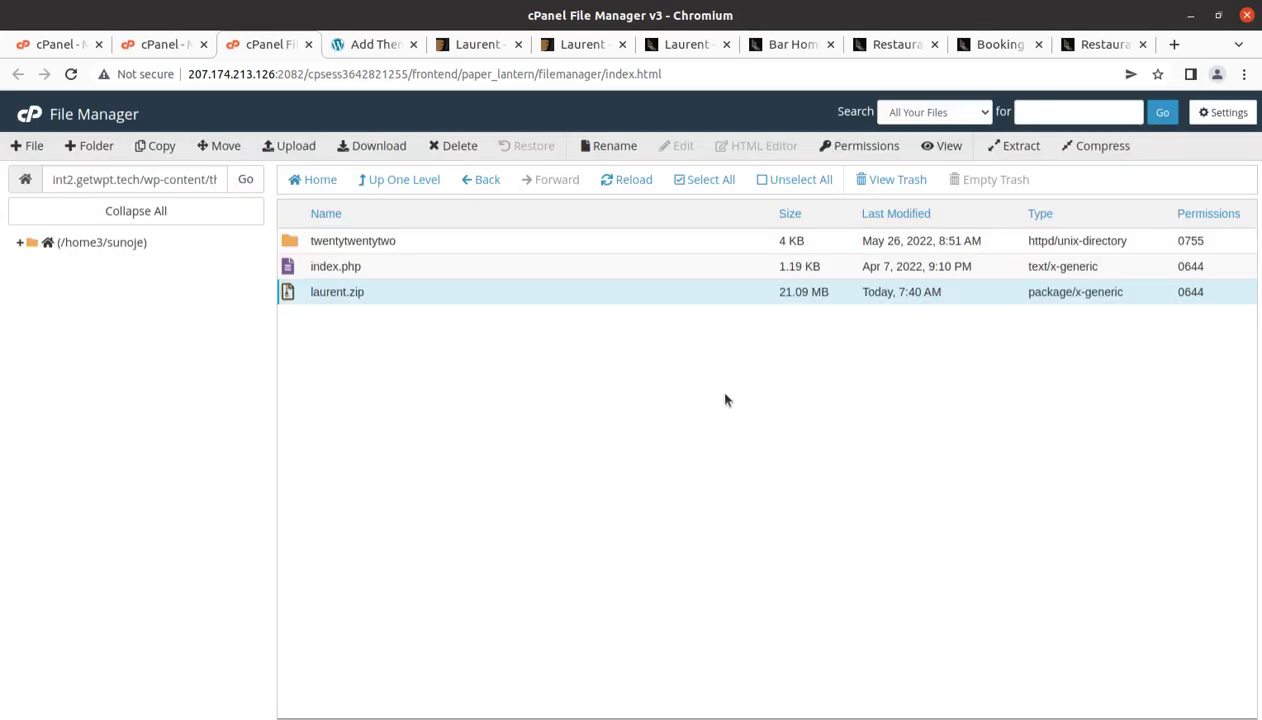
click(622, 187)
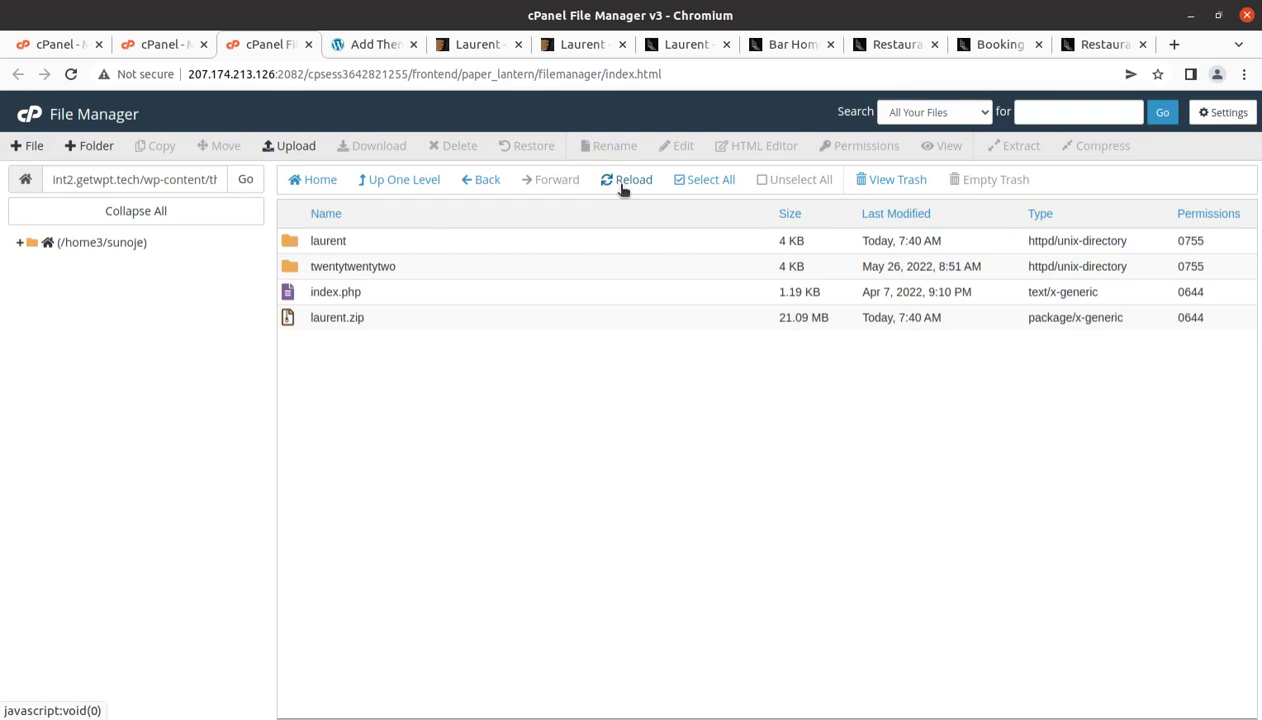
Examine the contents of the extracted laurent folder and return to the themes directory.
click(368, 244)
double_click(369, 242)
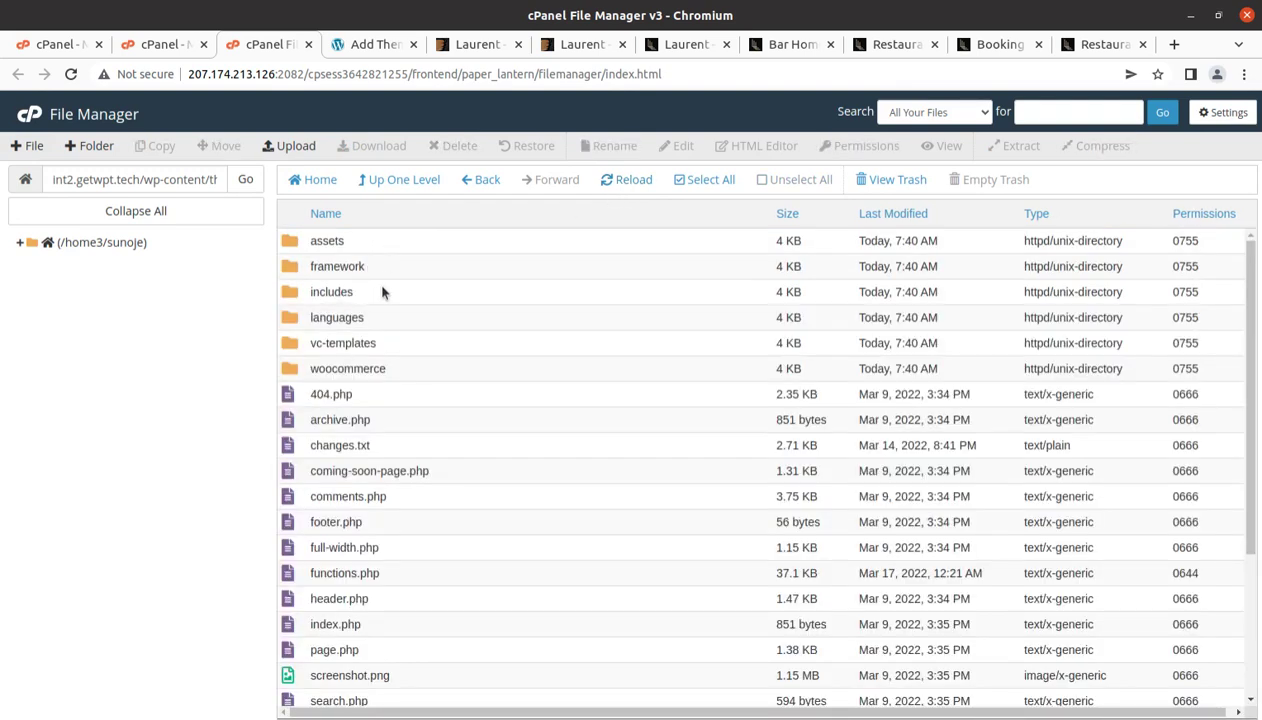
click(378, 266)
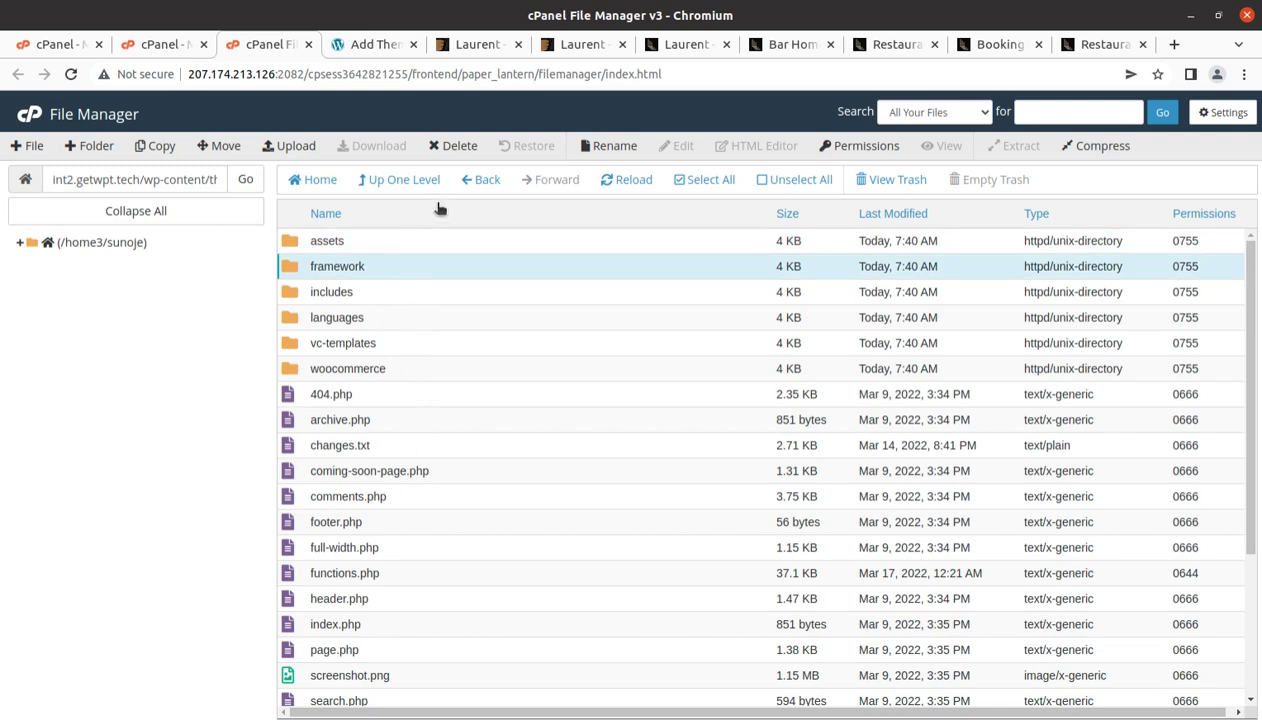
click(404, 179)
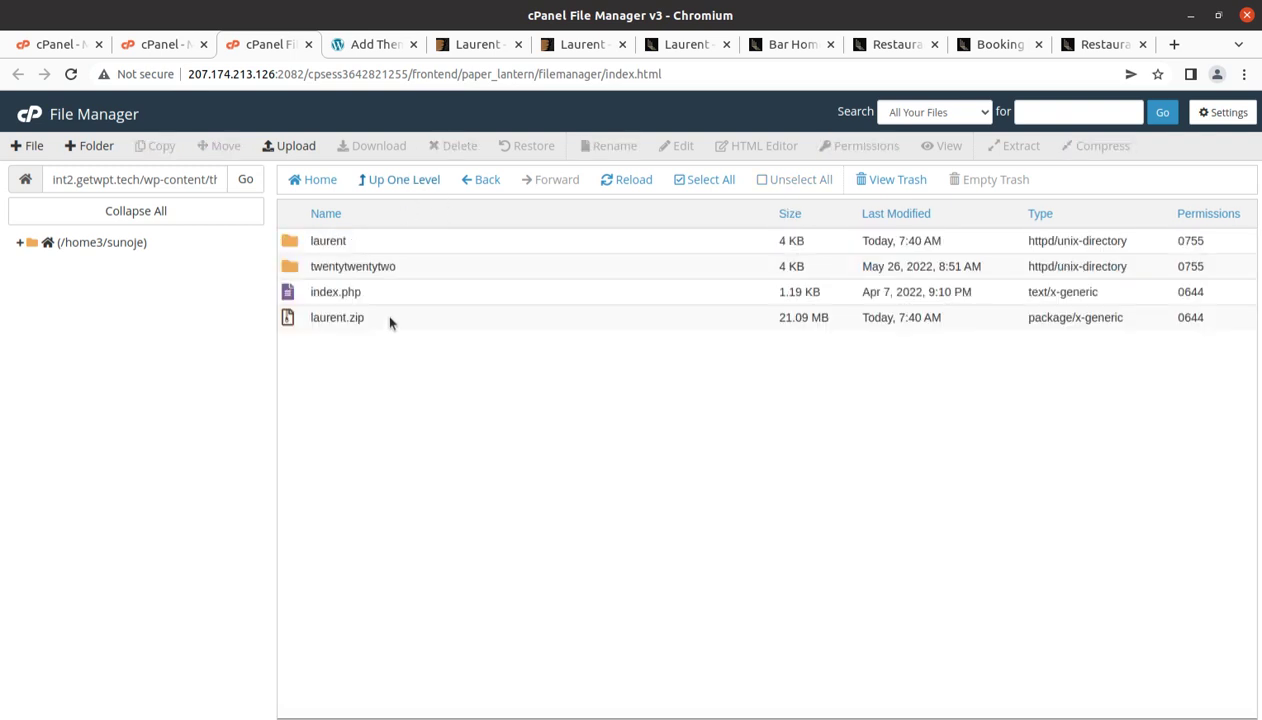
Move laurent.zip from the themes directory to the trash.
click(389, 318)
click(453, 145)
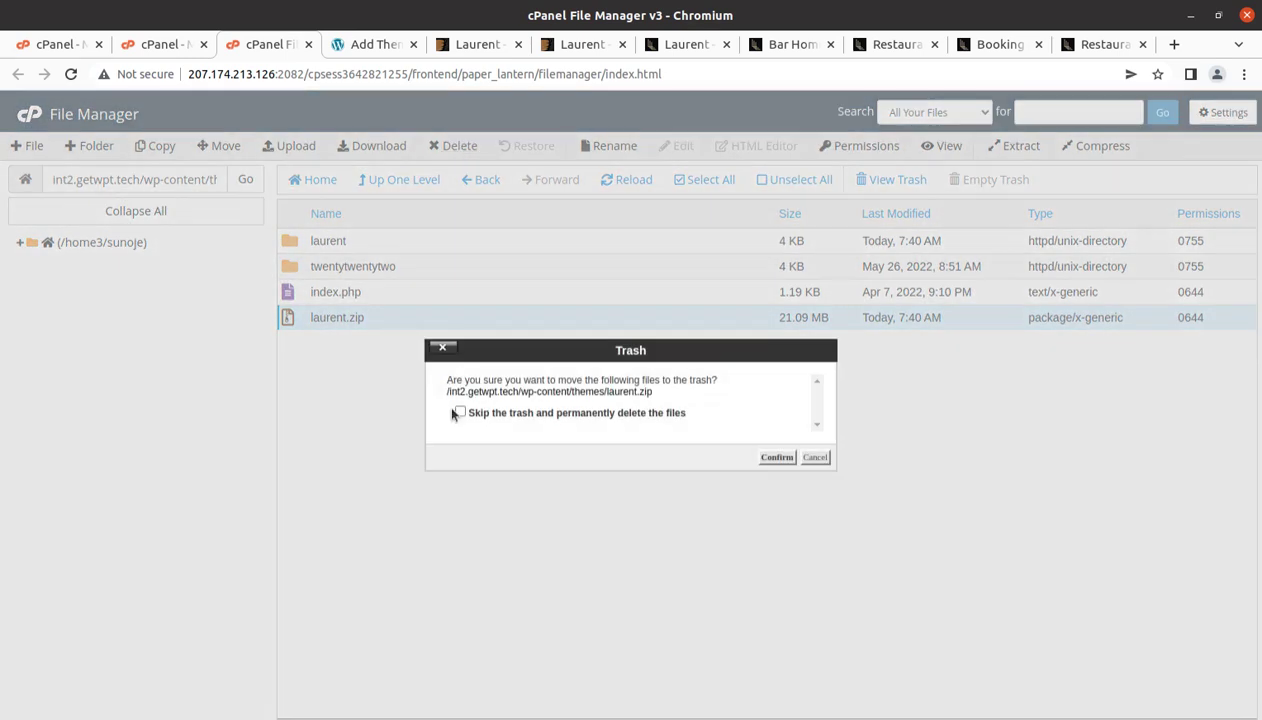
click(776, 457)
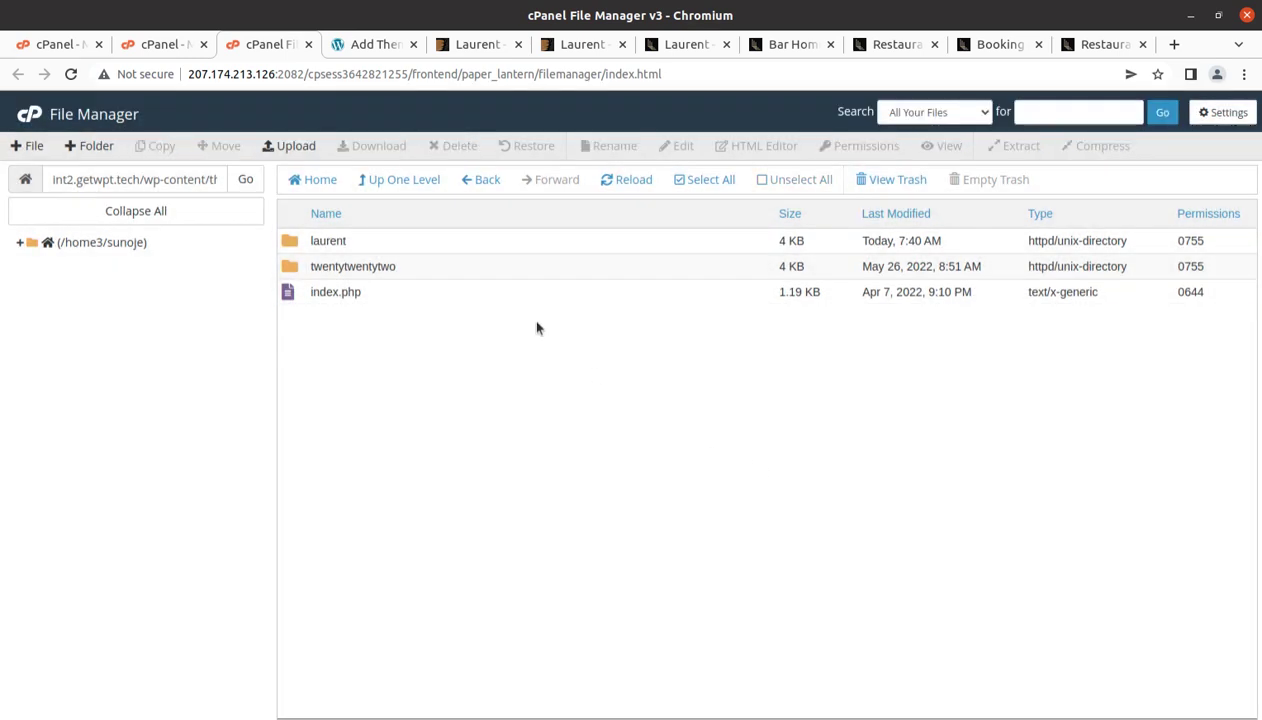
Switch to the WordPress admin, open the installed Laurent theme's details to check its version and author, and activate the theme.
click(373, 47)
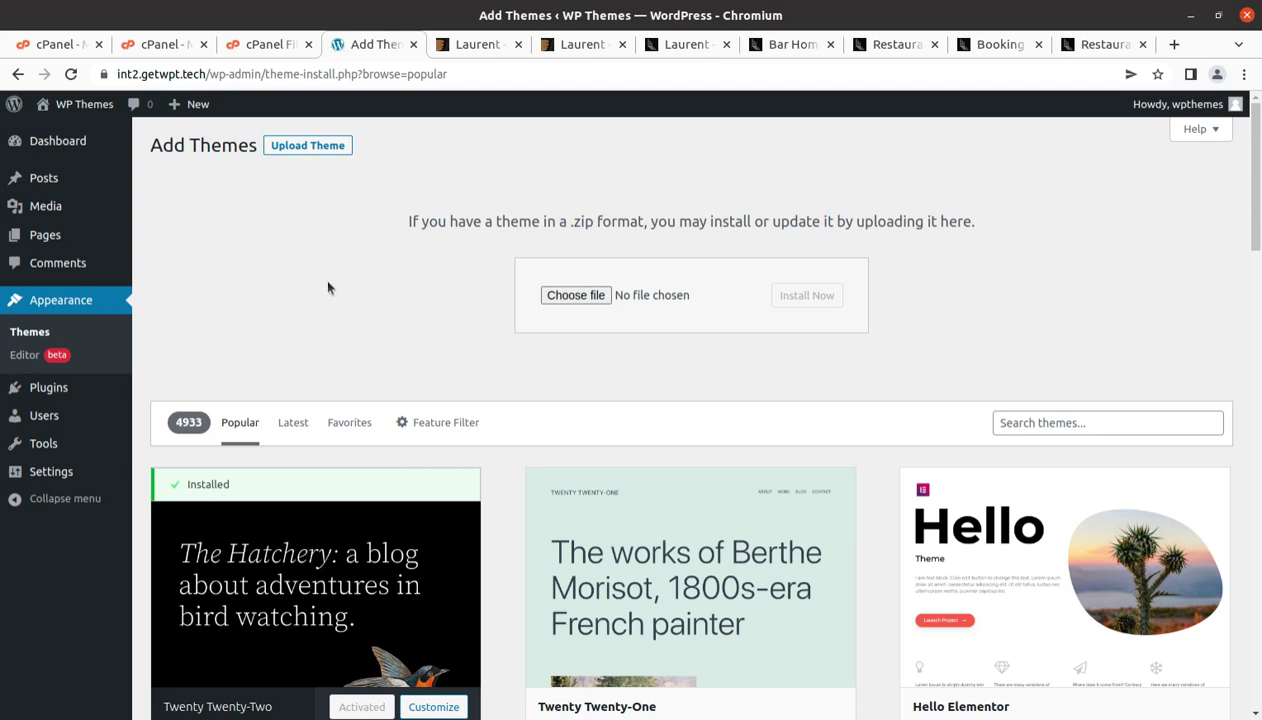
click(44, 335)
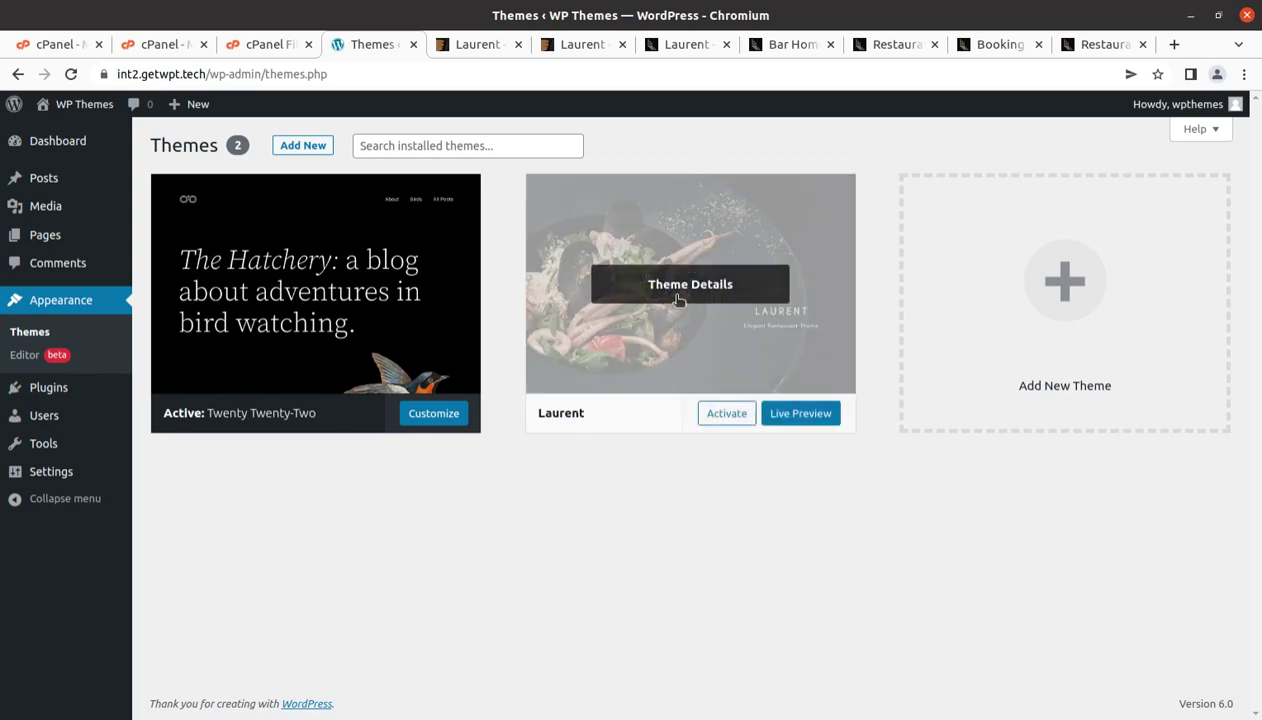
click(678, 298)
drag(760, 248, 868, 241)
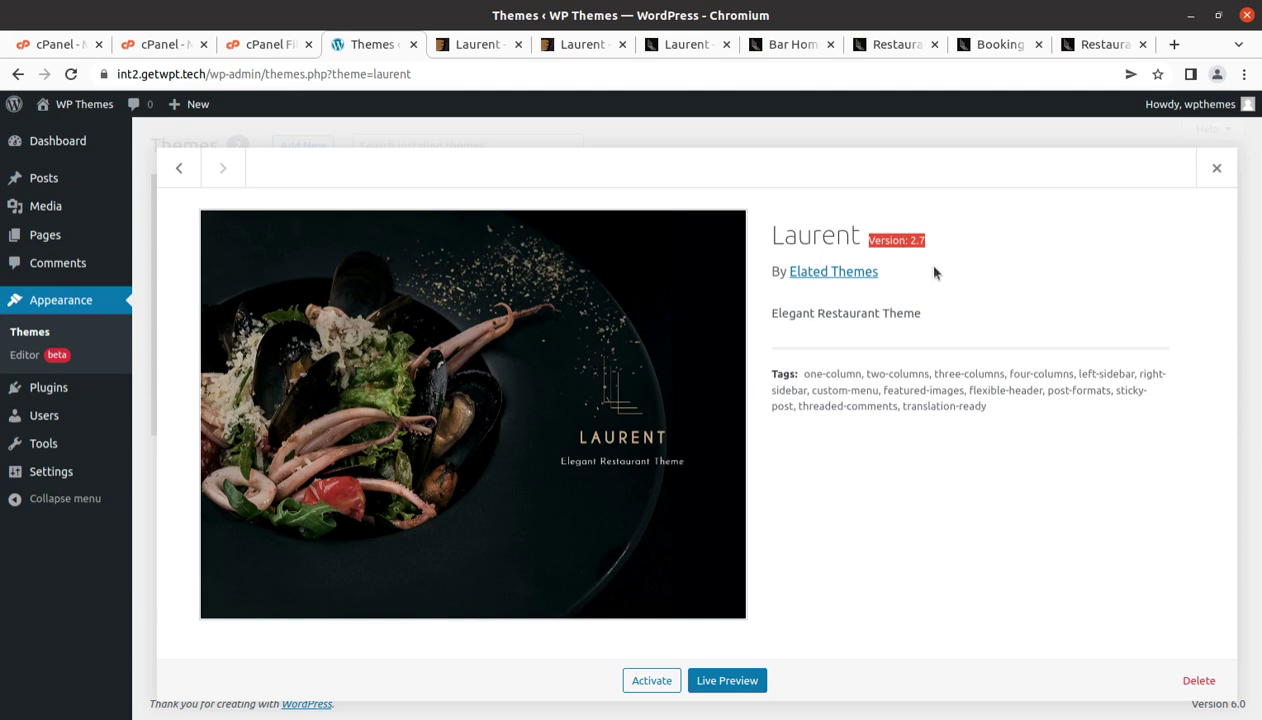
drag(806, 292, 778, 277)
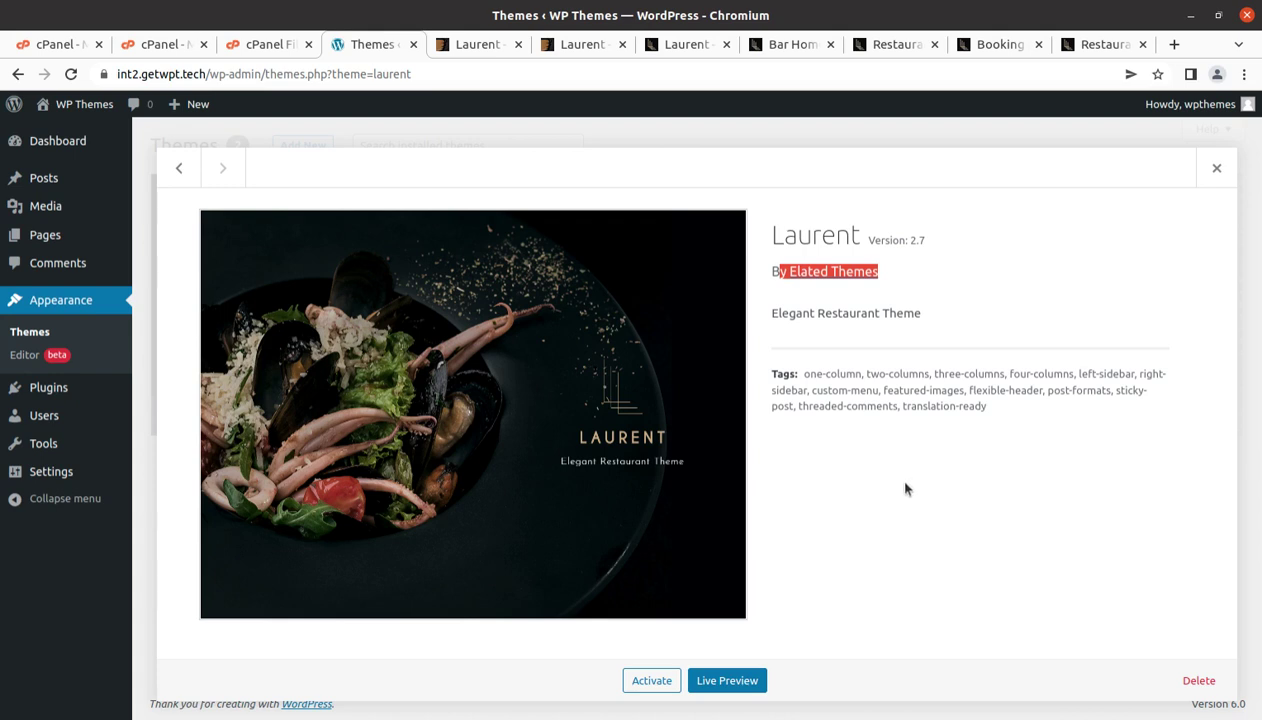
click(652, 682)
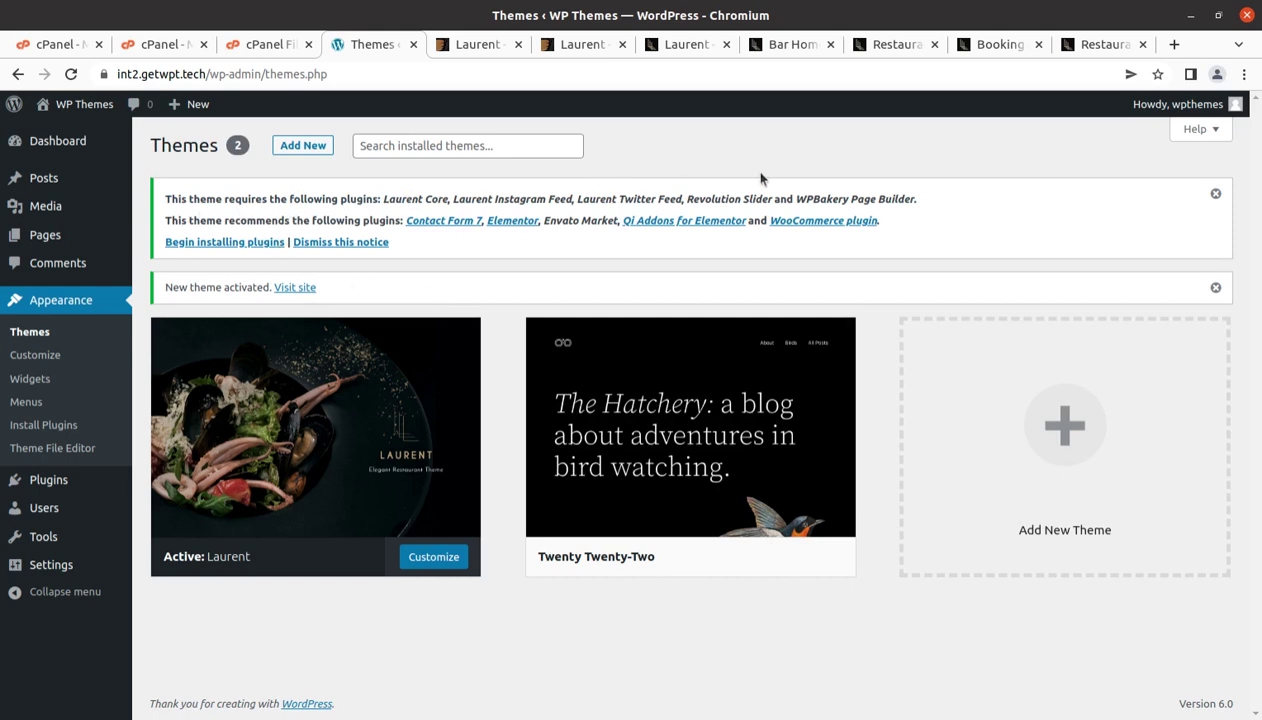
Open the theme's plugin installation list and review the required and recommended plugins.
click(224, 244)
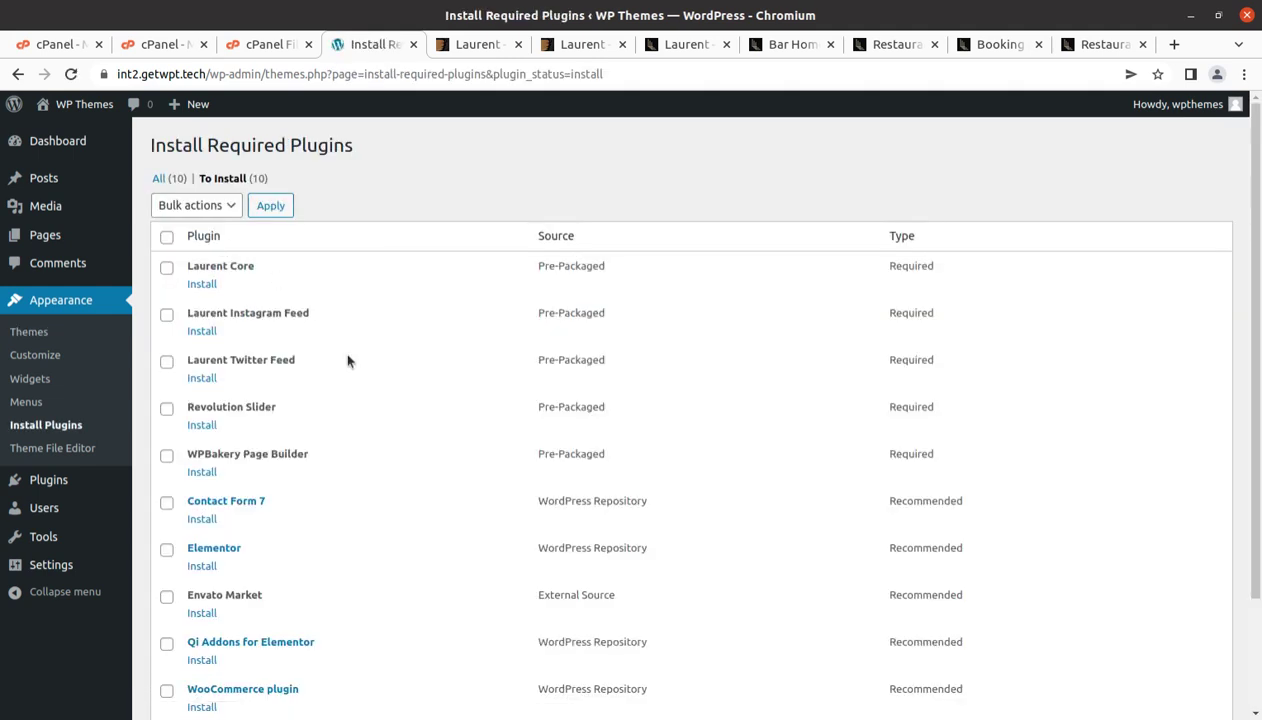
scroll(343, 340, down, 2)
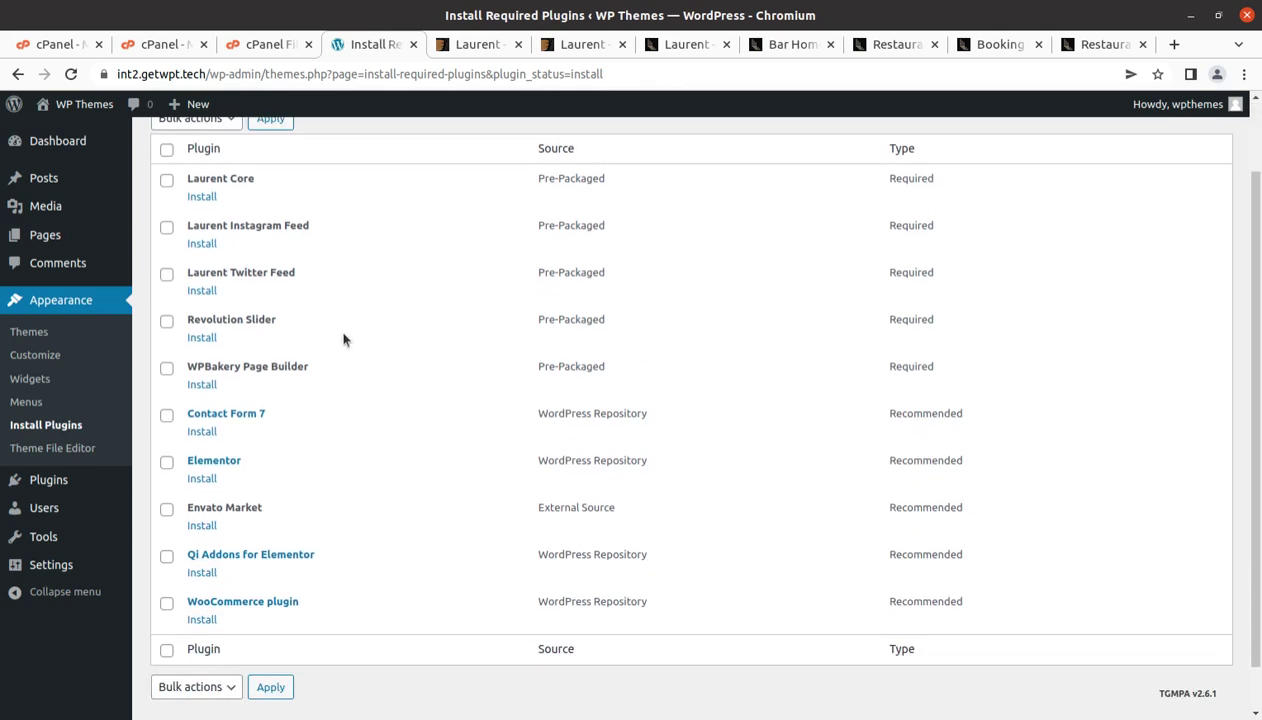
drag(935, 366, 183, 173)
drag(1014, 591, 170, 415)
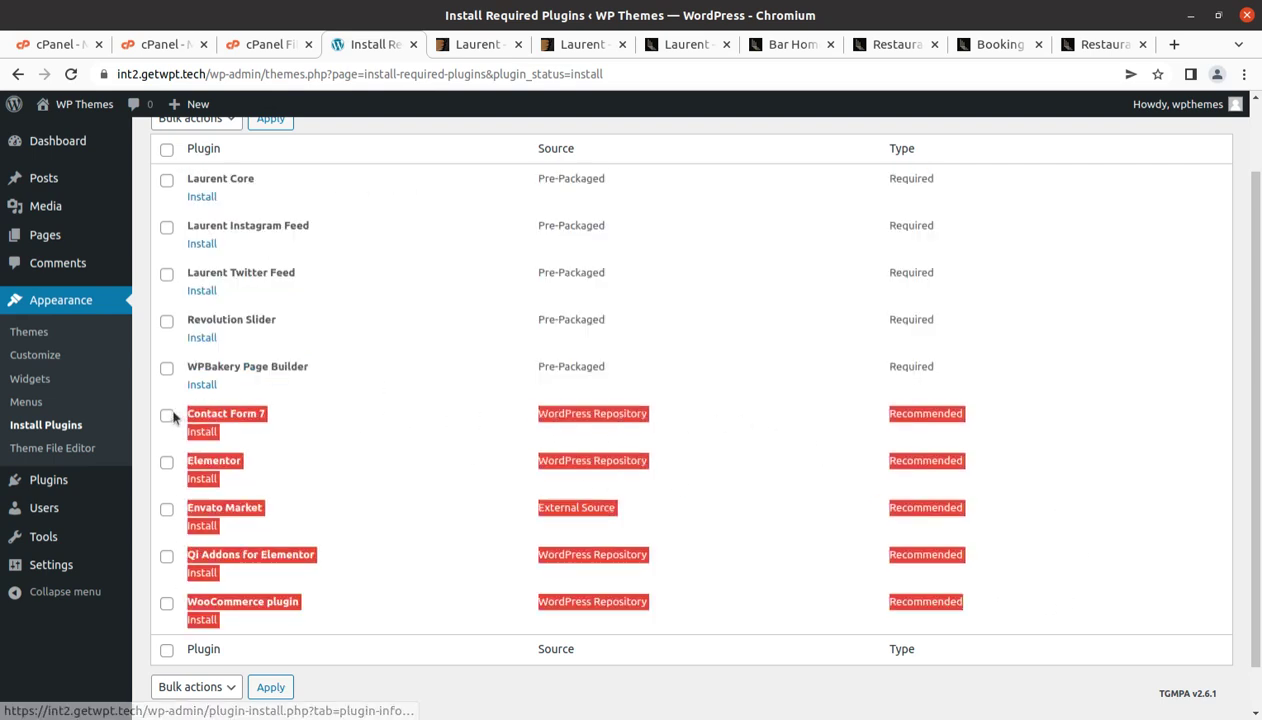
click(1063, 443)
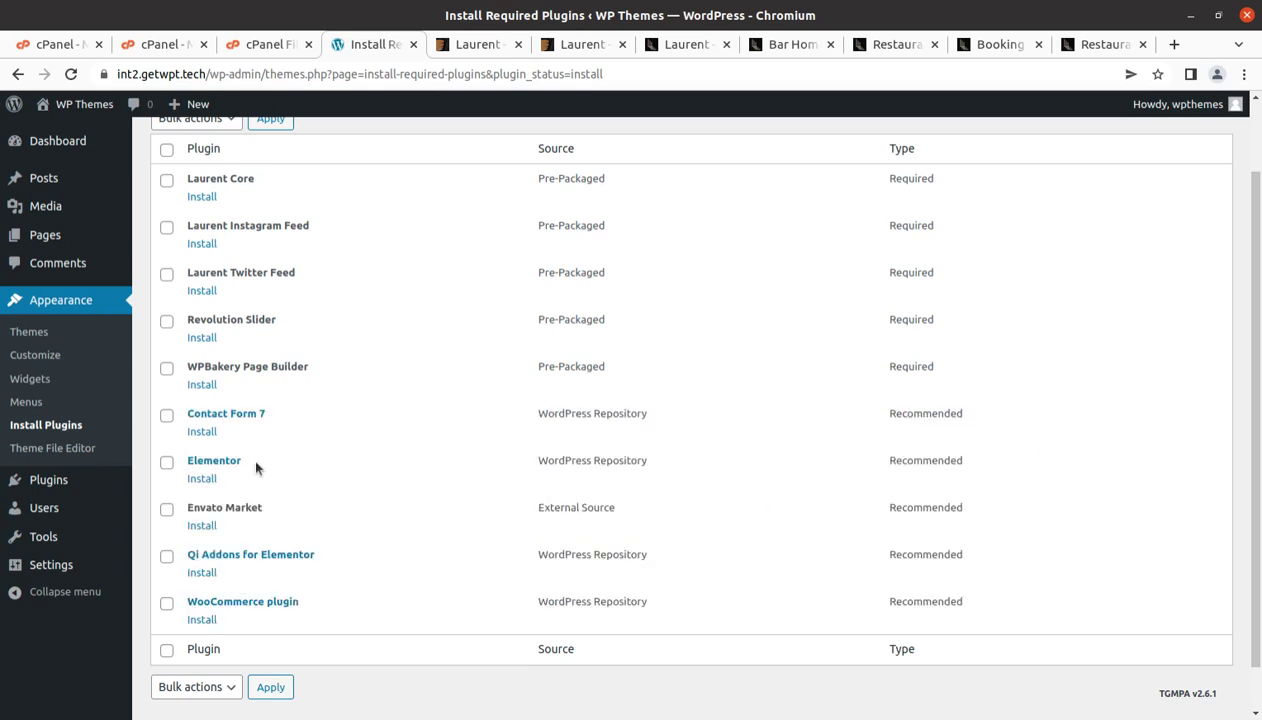
Switch to the ThemeForest preview of Laurent and examine which demos offer WPBakery and Elementor versions.
click(479, 46)
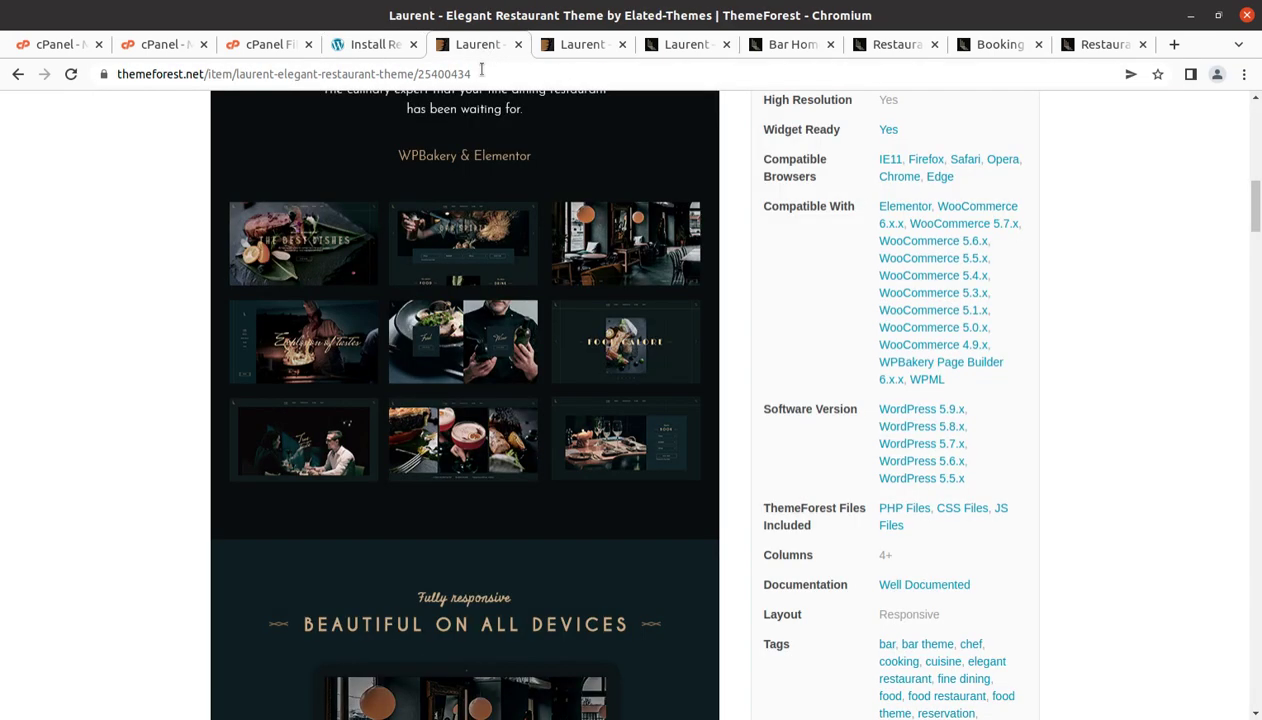
click(581, 45)
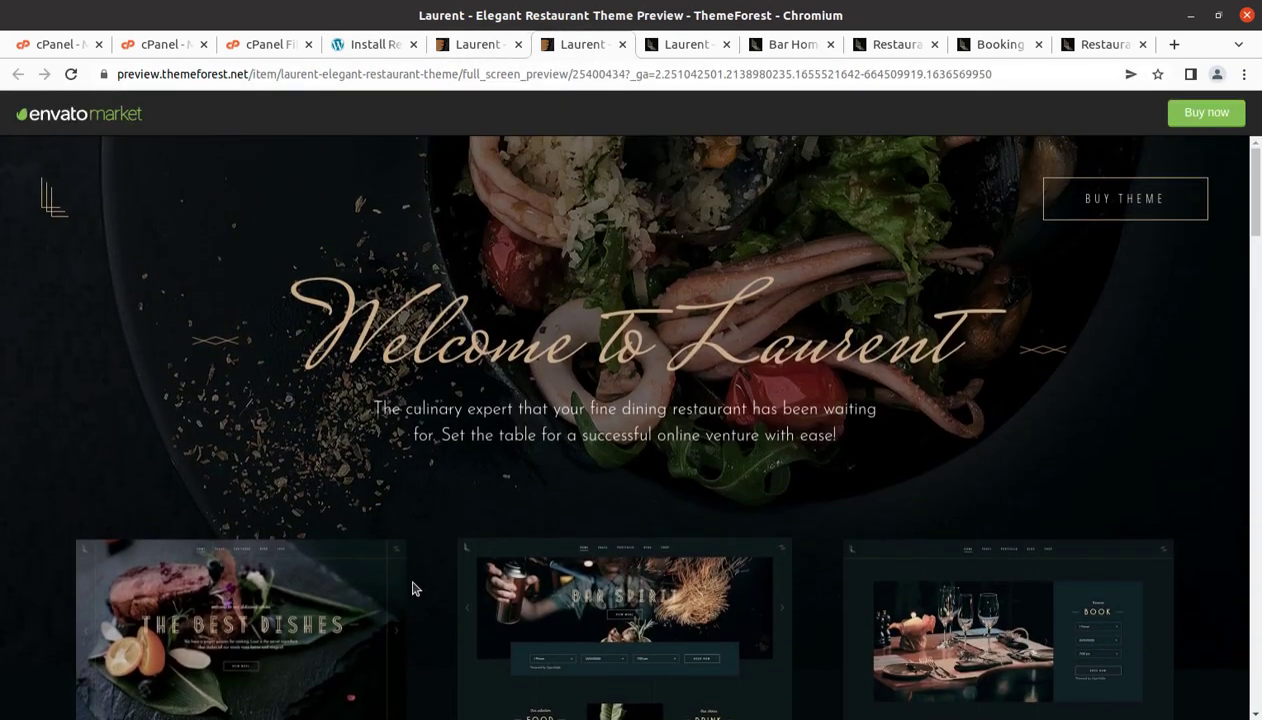
scroll(415, 590, down, 3)
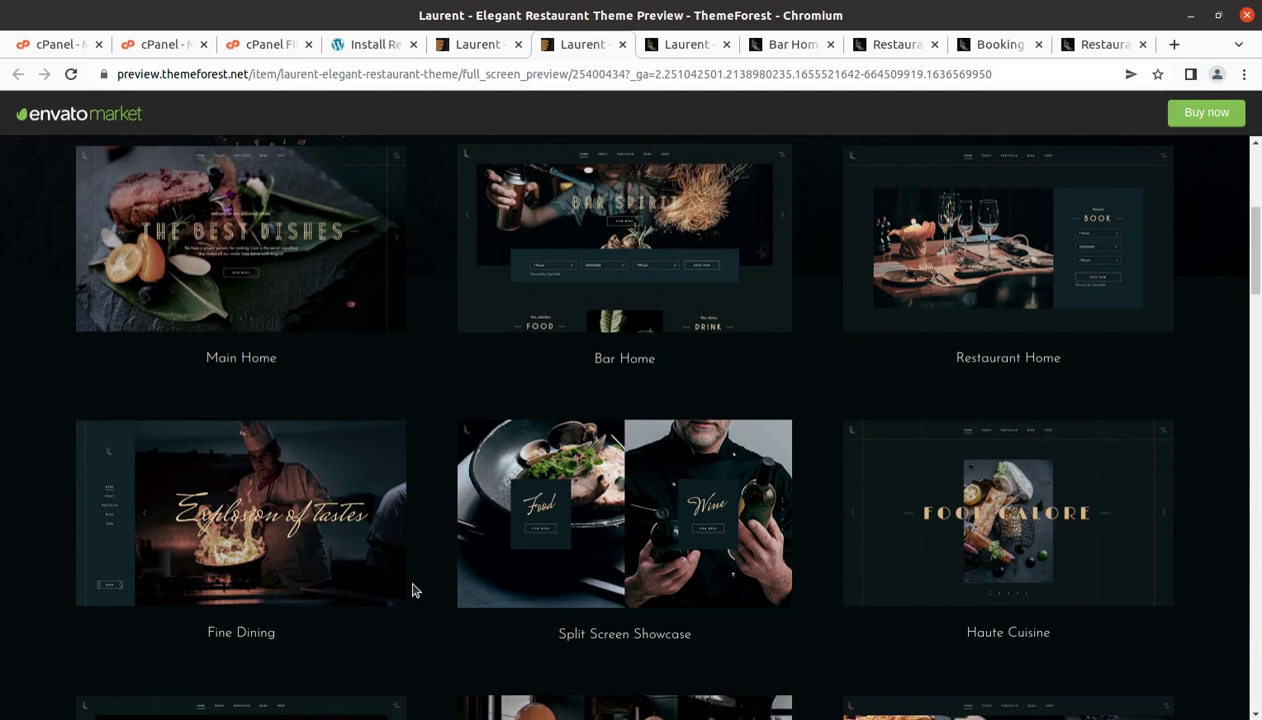
mouse_move(231, 346)
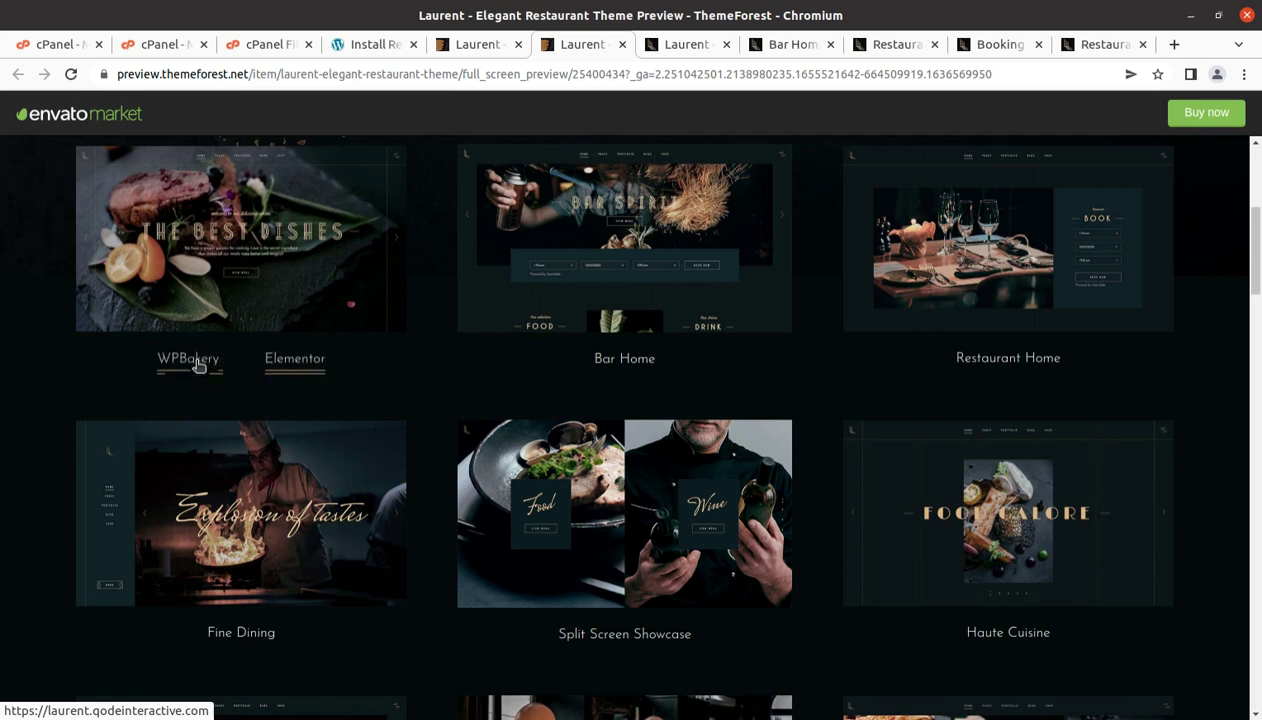
mouse_move(558, 365)
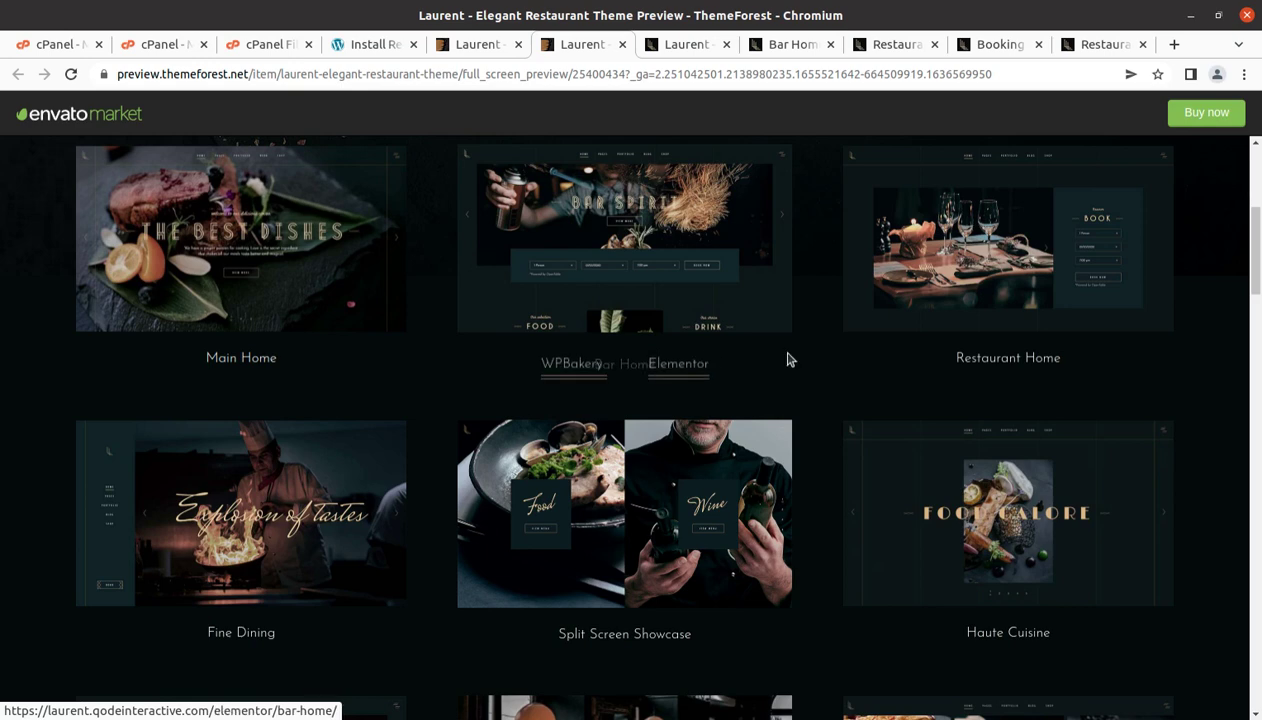
mouse_move(1028, 368)
scroll(939, 373, down, 3)
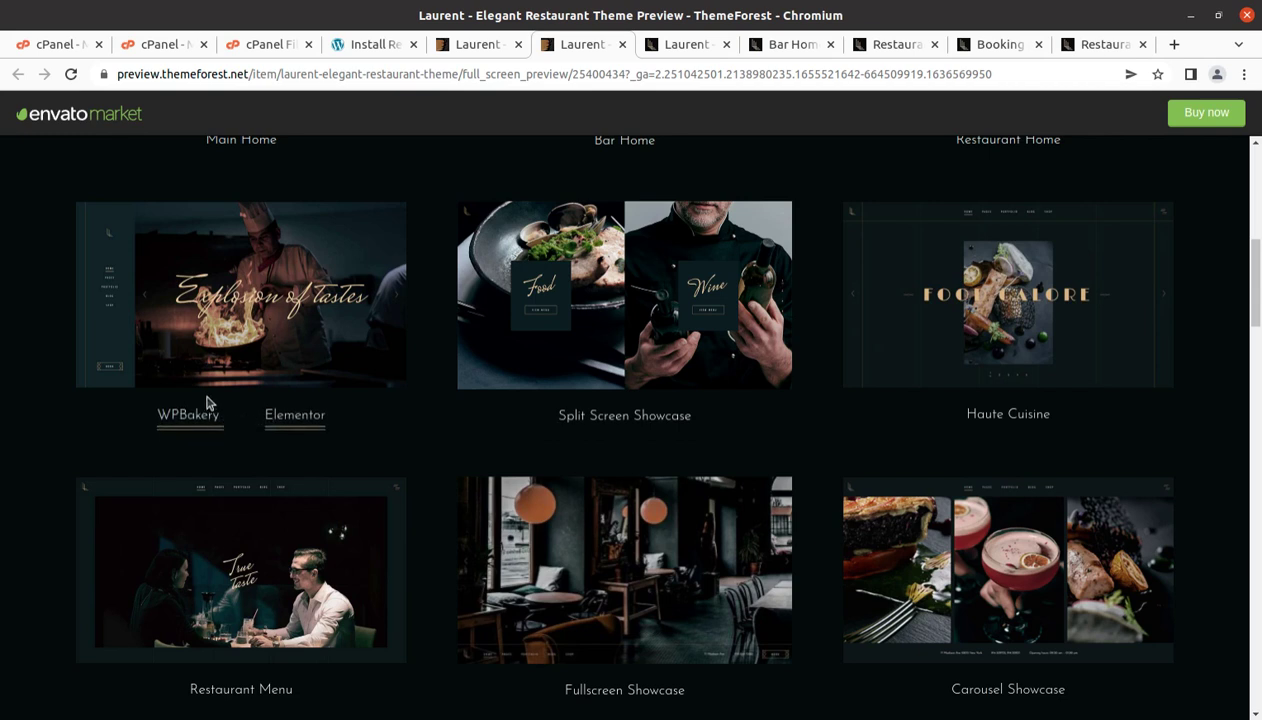
scroll(225, 573, down, 2)
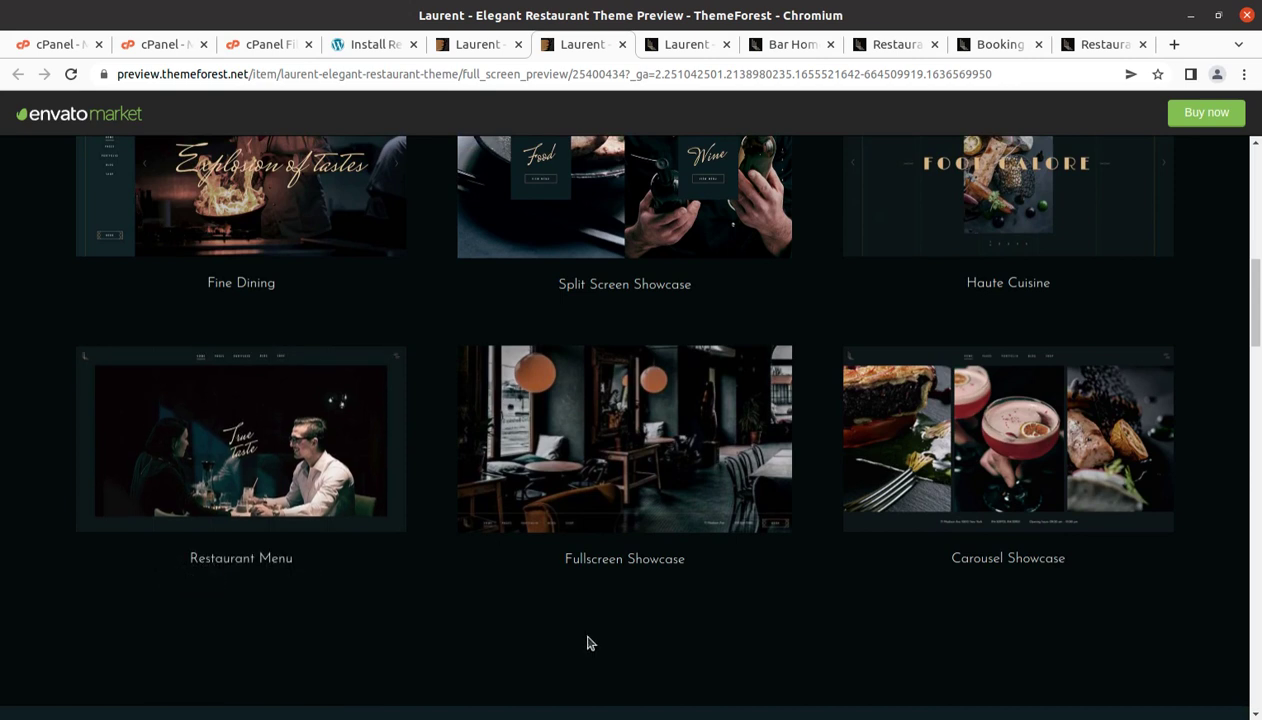
scroll(1028, 565, up, 2)
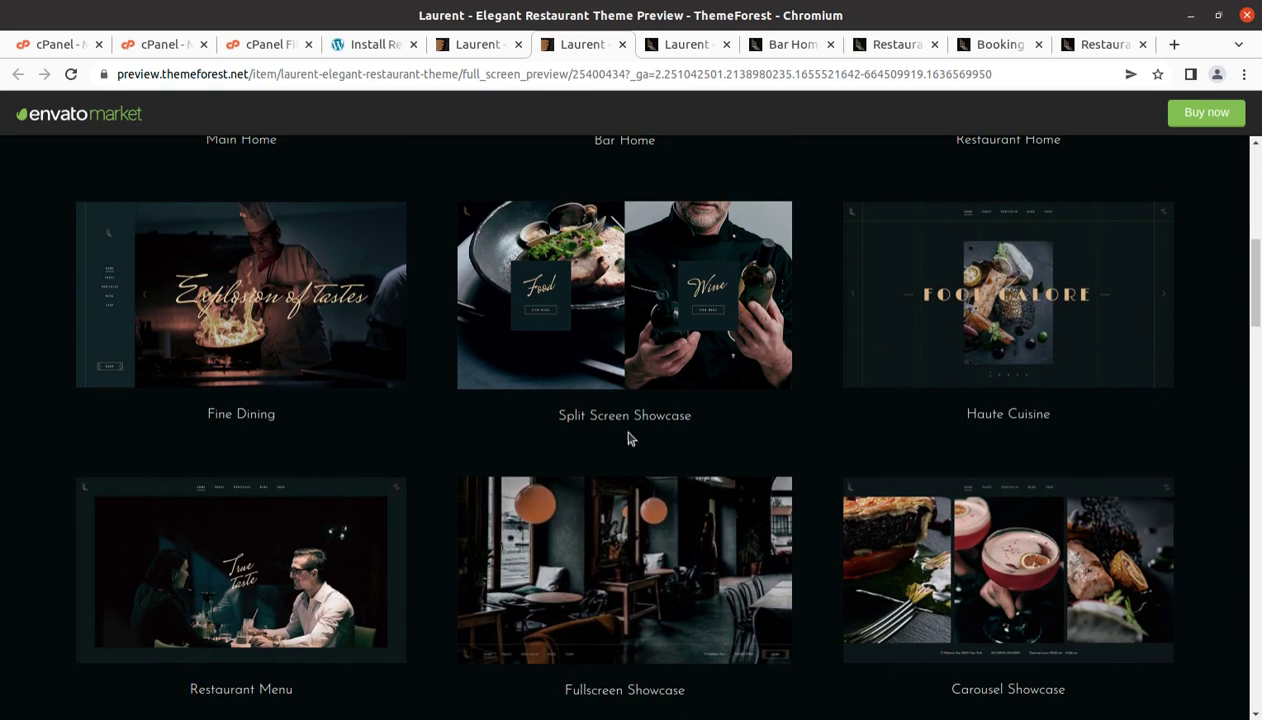
Open the Elementor version of the Split Screen Showcase demo in a new tab and look through its Food and Wine slides.
mouse_move(600, 414)
scroll(600, 414, up, 2)
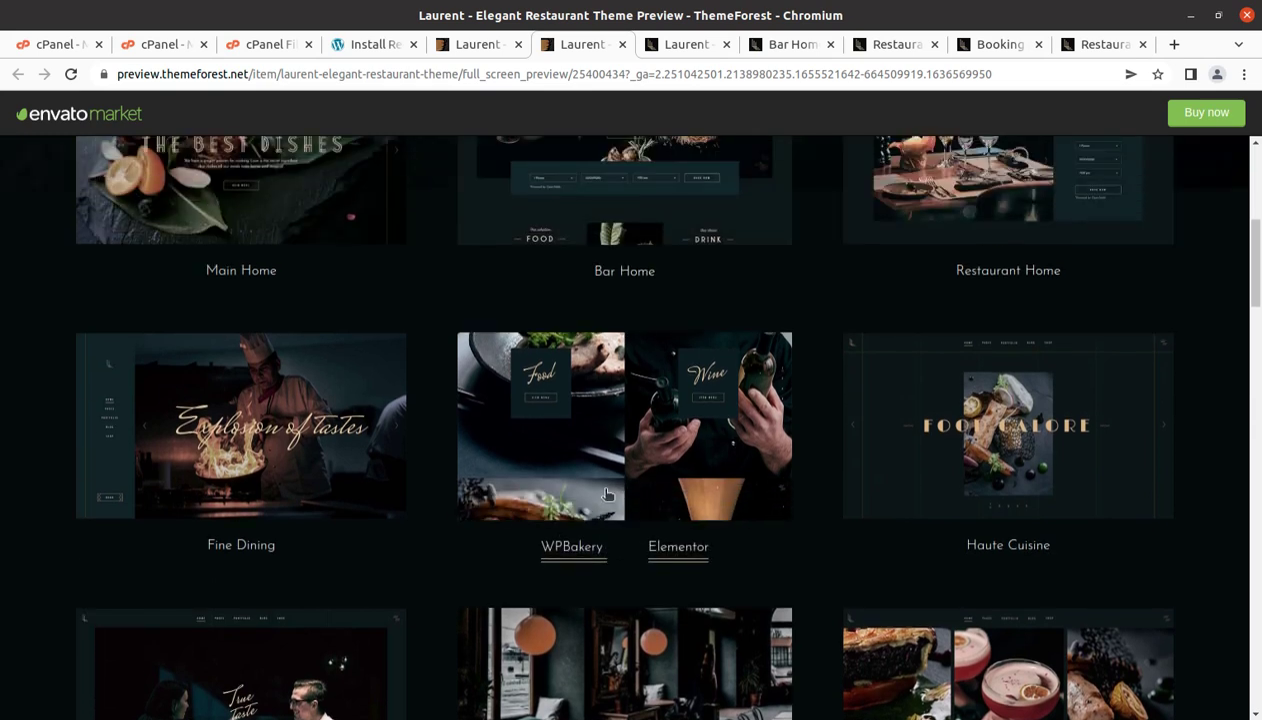
middle_click(676, 547)
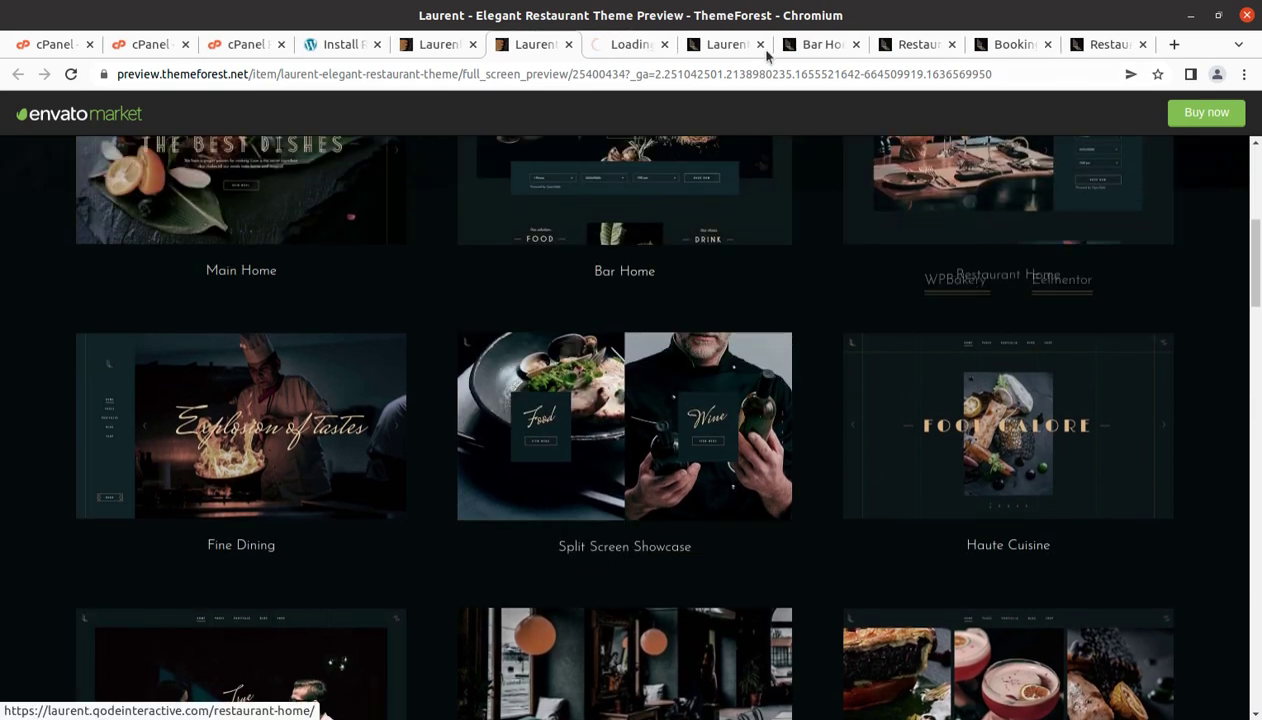
click(640, 45)
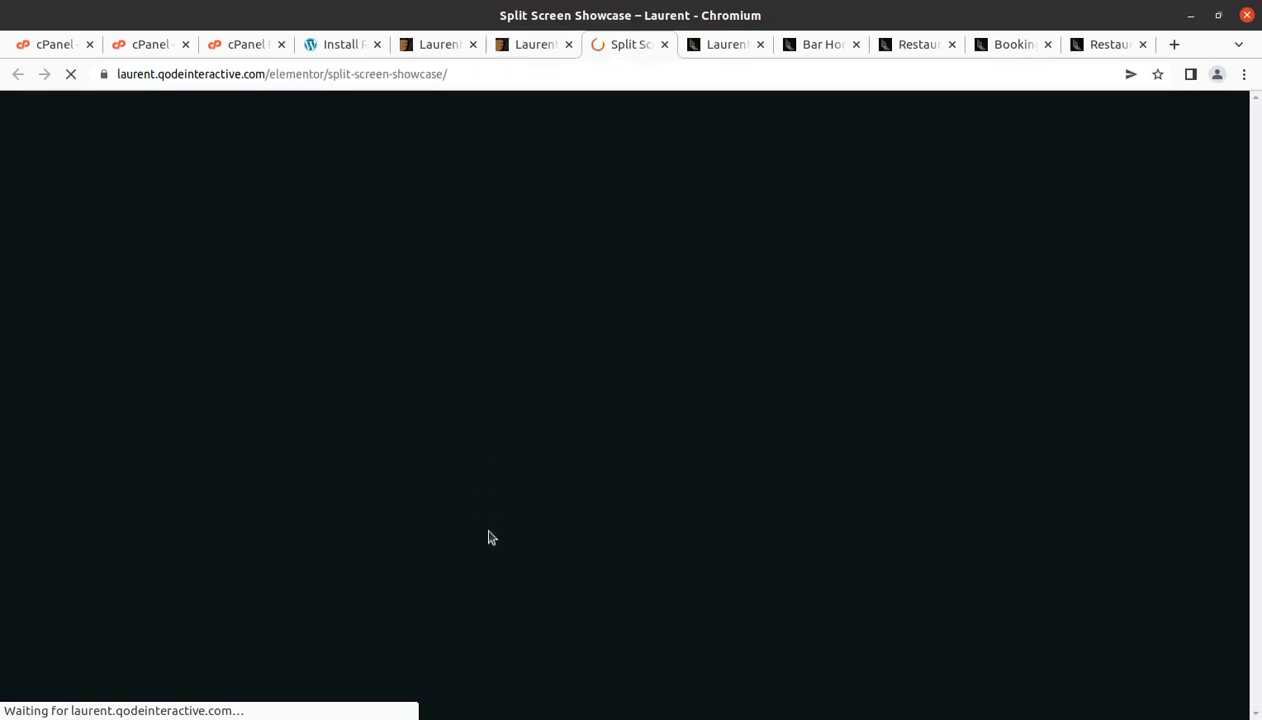
scroll(577, 560, down, 1)
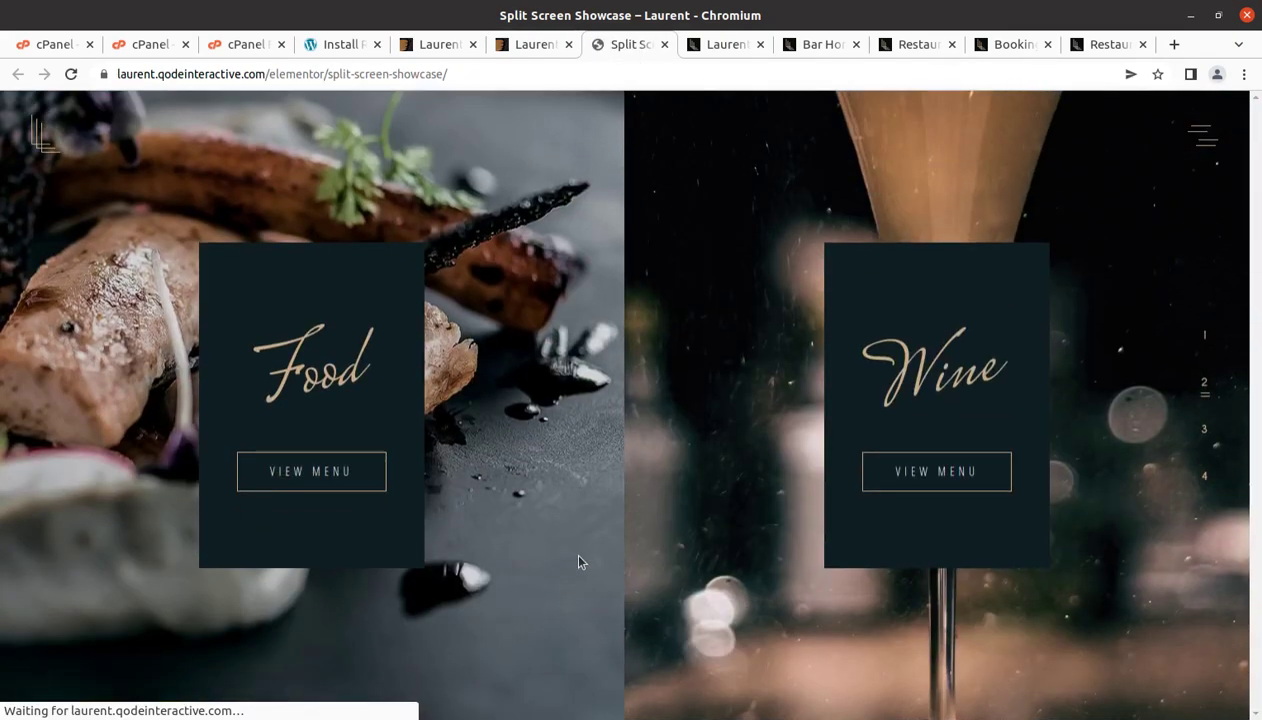
scroll(577, 560, down, 1)
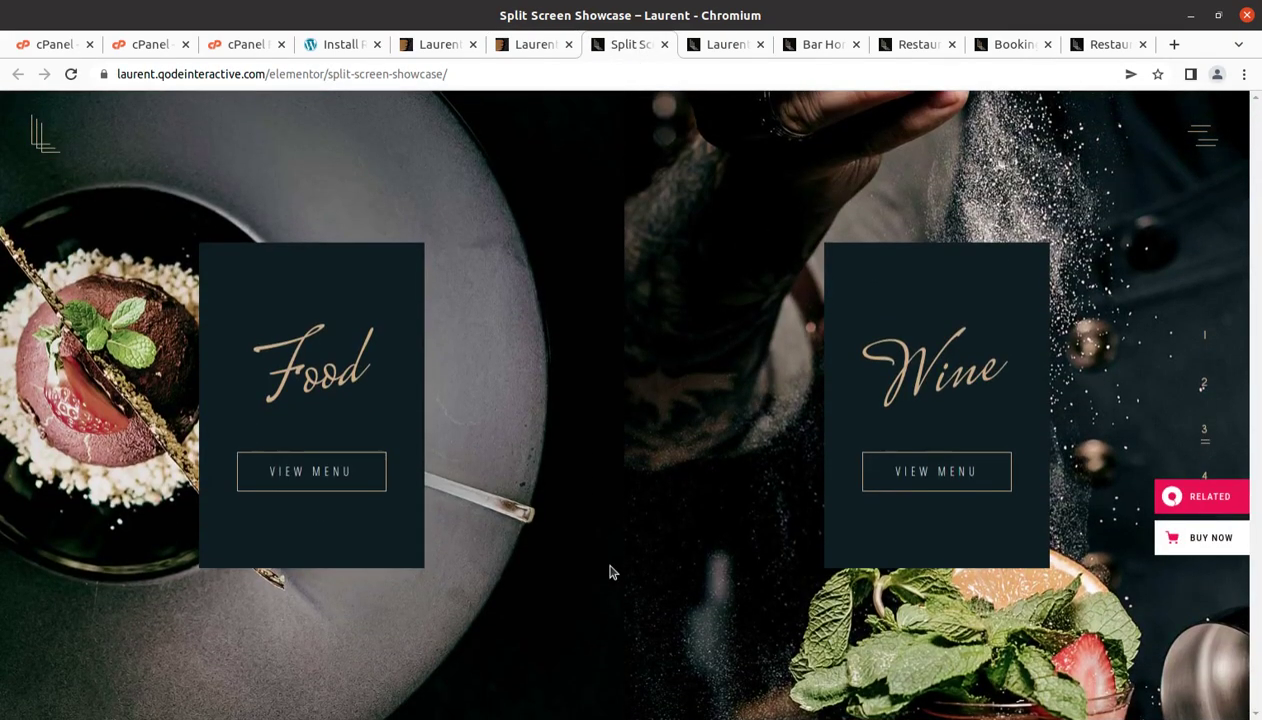
scroll(610, 570, up, 1)
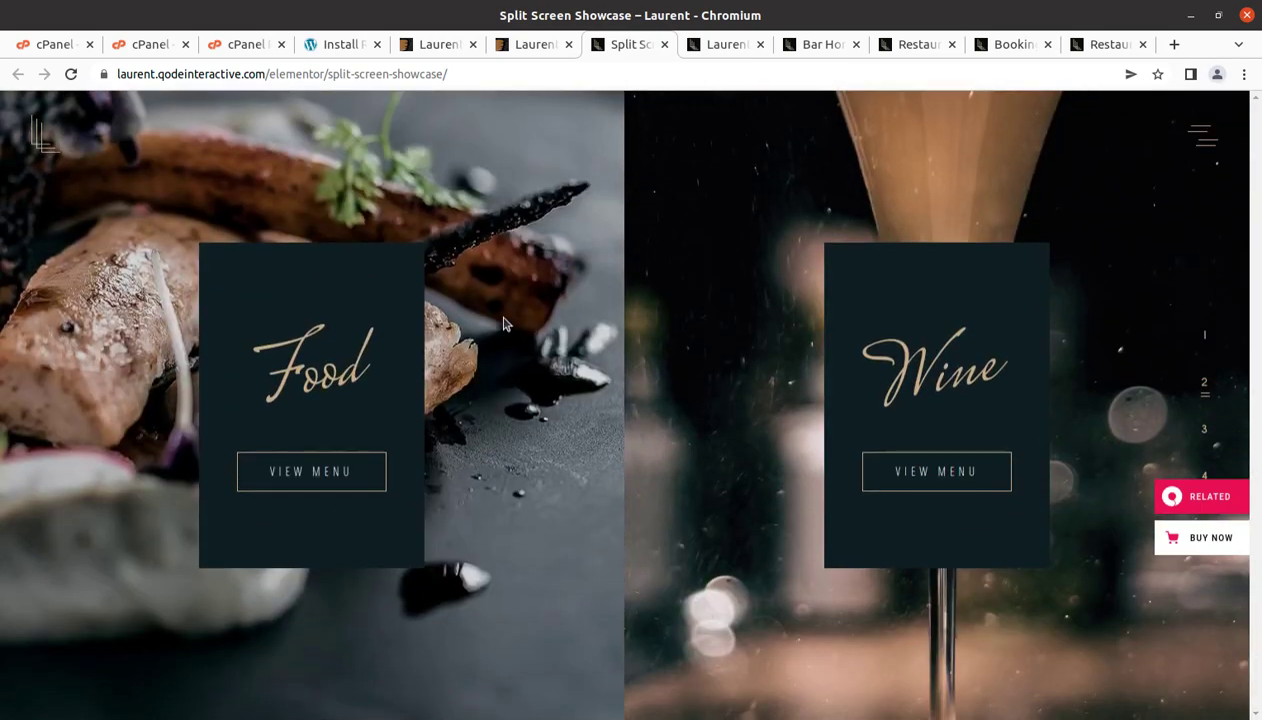
scroll(787, 510, down, 1)
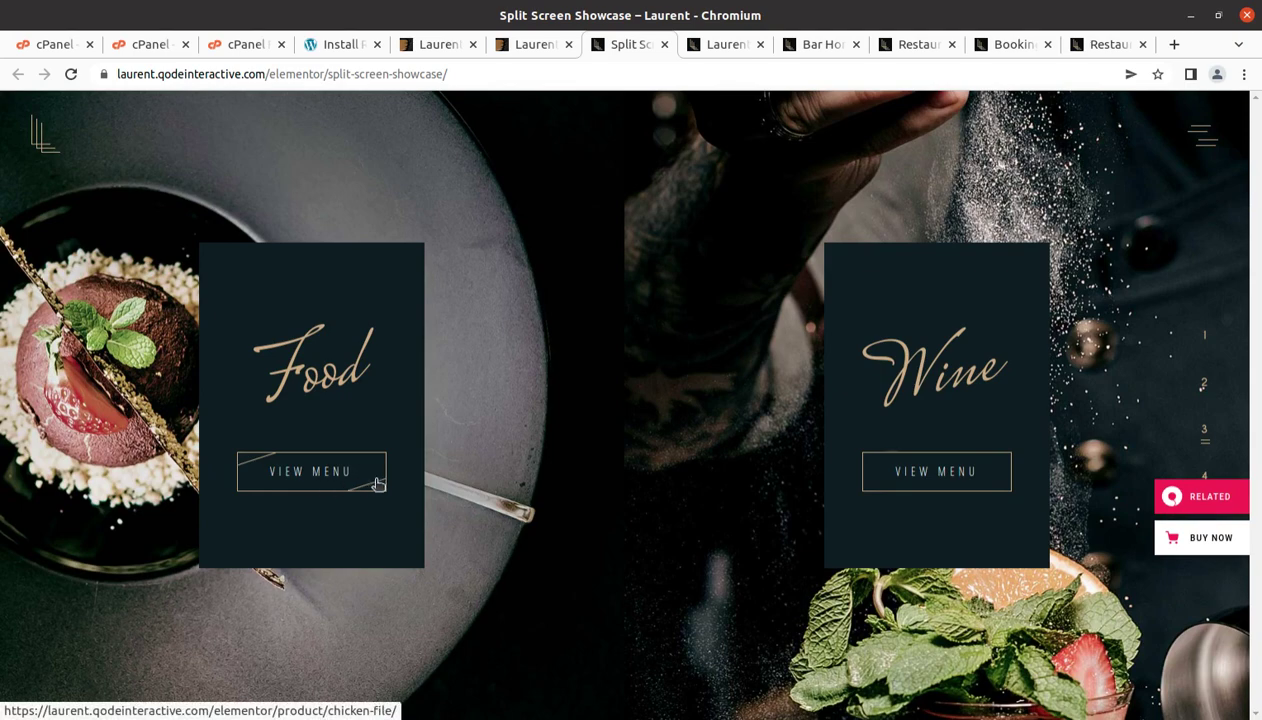
scroll(925, 482, down, 1)
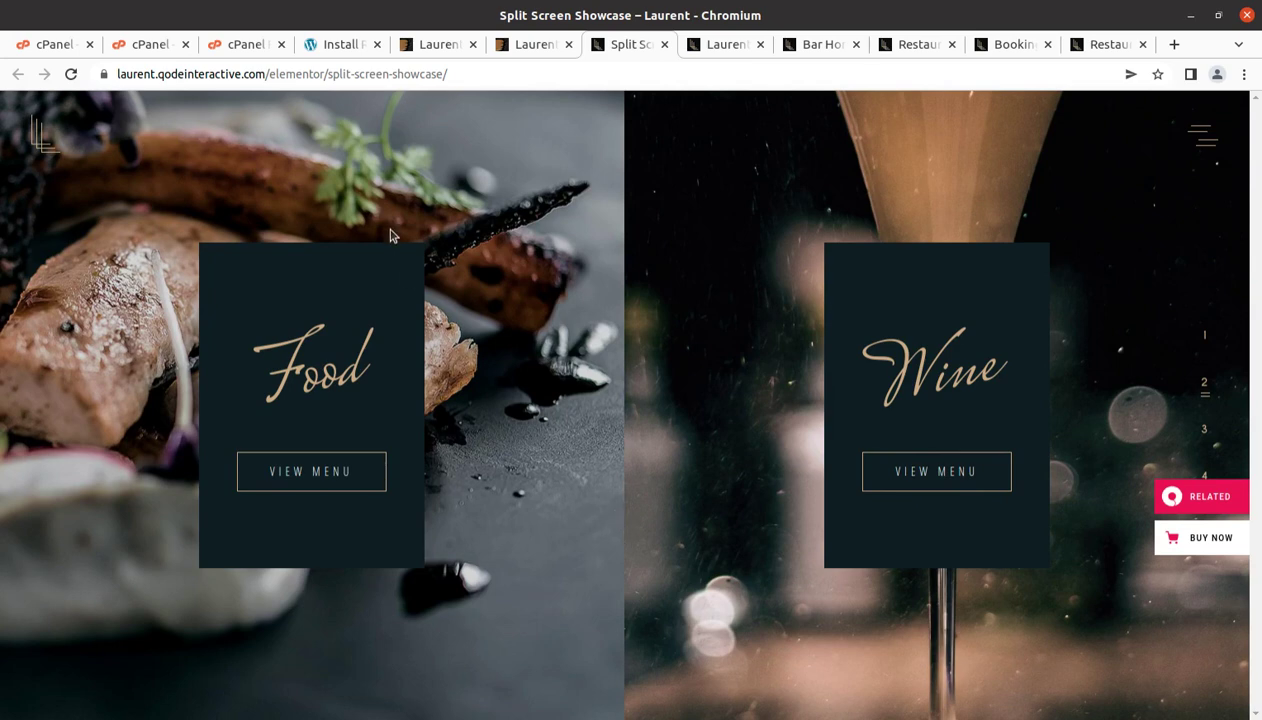
Return to the Install Required Plugins page and review the page builder, slider, feed, core, Elementor add-on and WooCommerce entries.
click(330, 45)
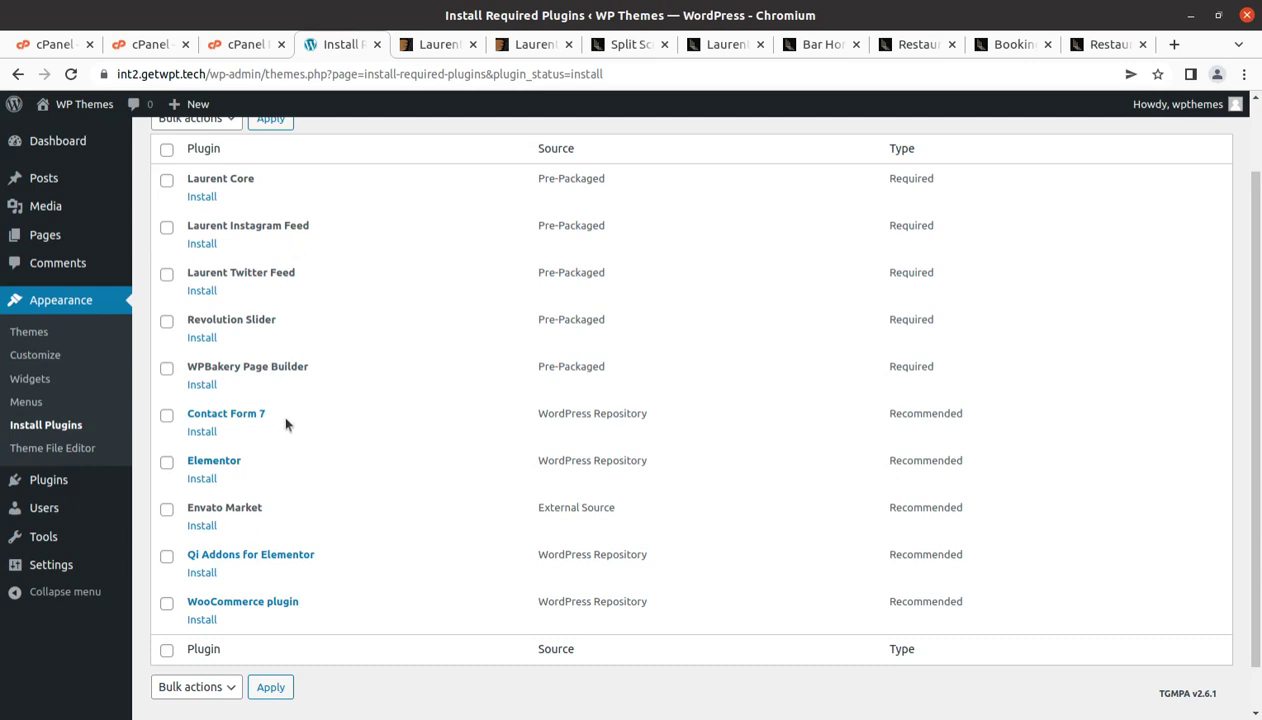
drag(322, 376, 160, 368)
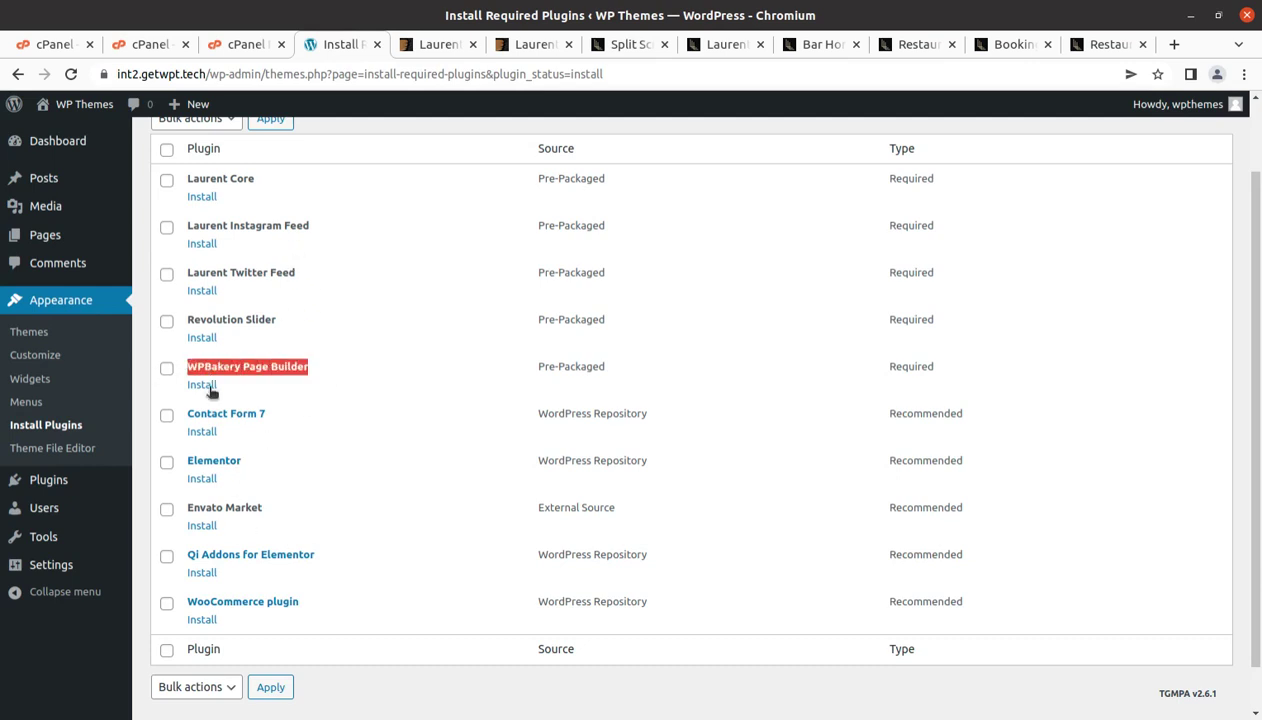
drag(266, 462, 184, 458)
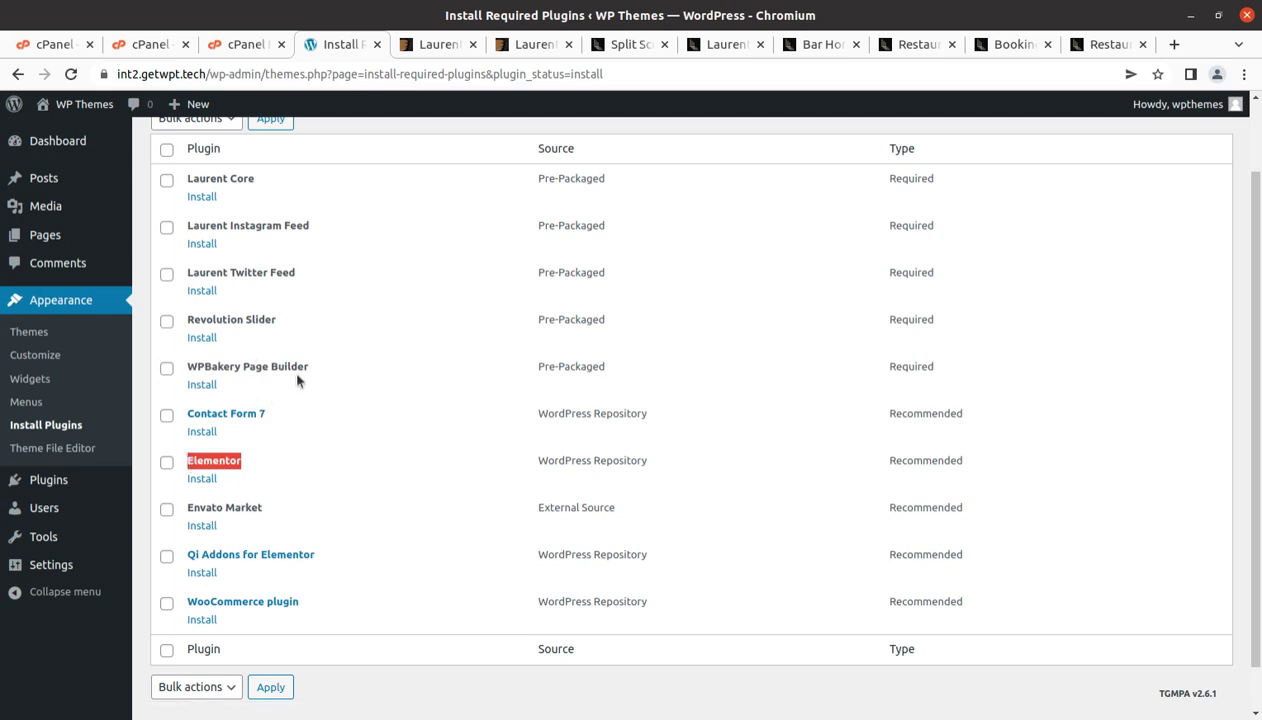
drag(292, 321, 182, 327)
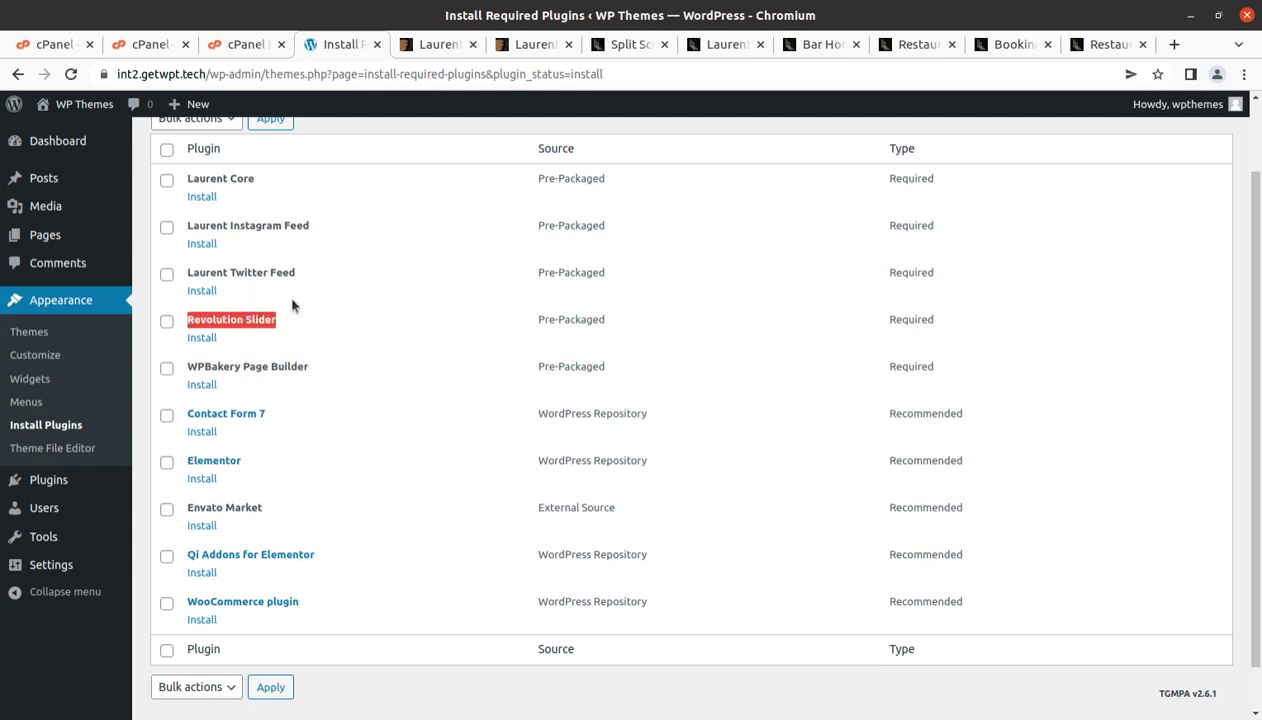
drag(307, 270, 166, 279)
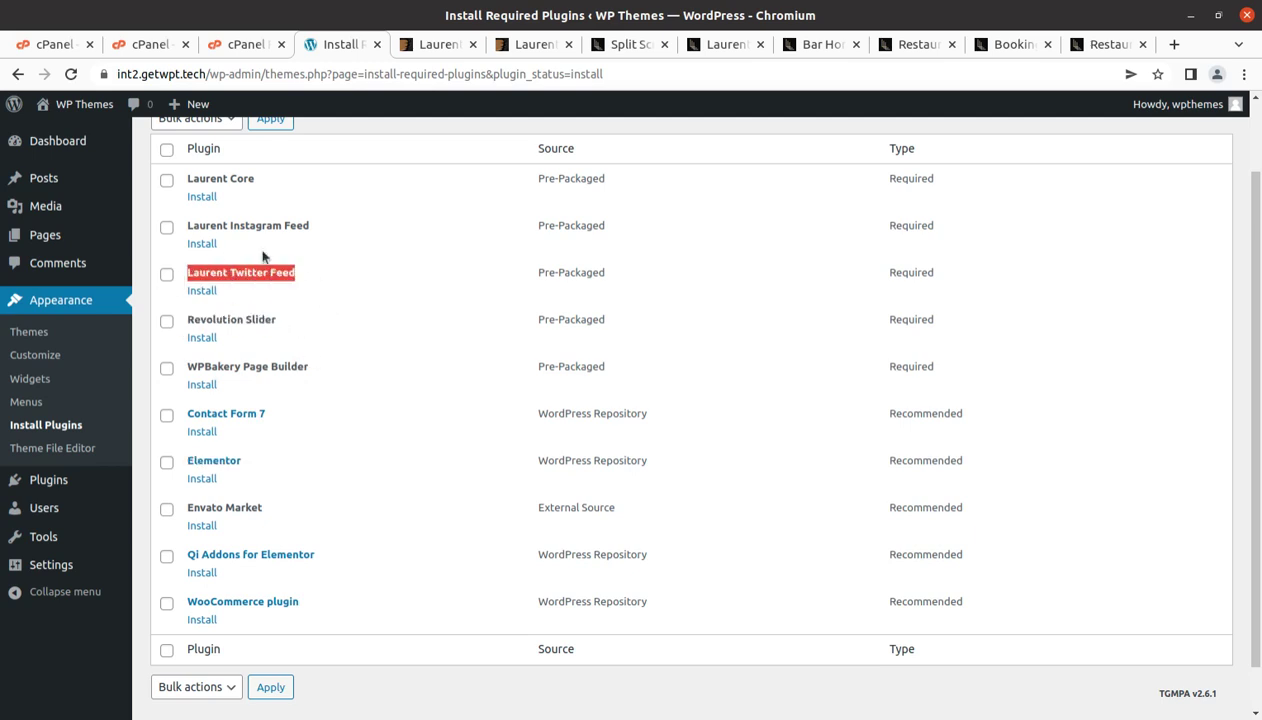
drag(316, 225, 189, 227)
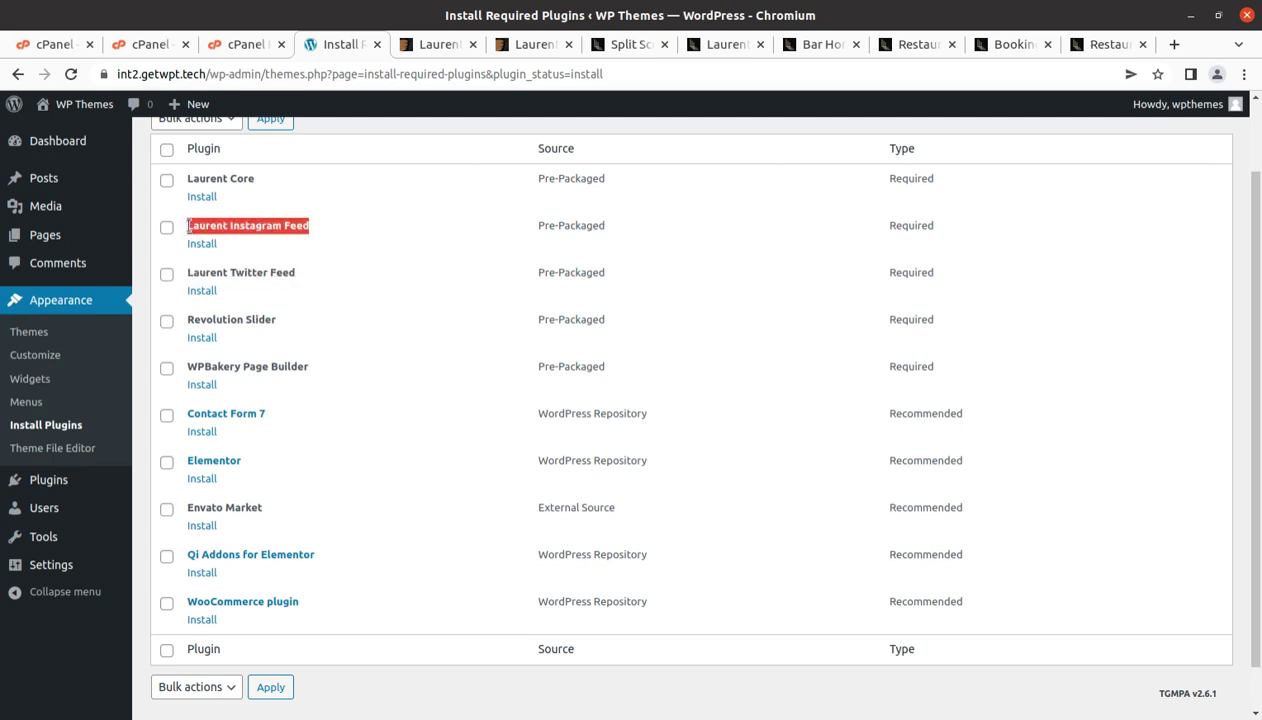
drag(254, 178, 318, 248)
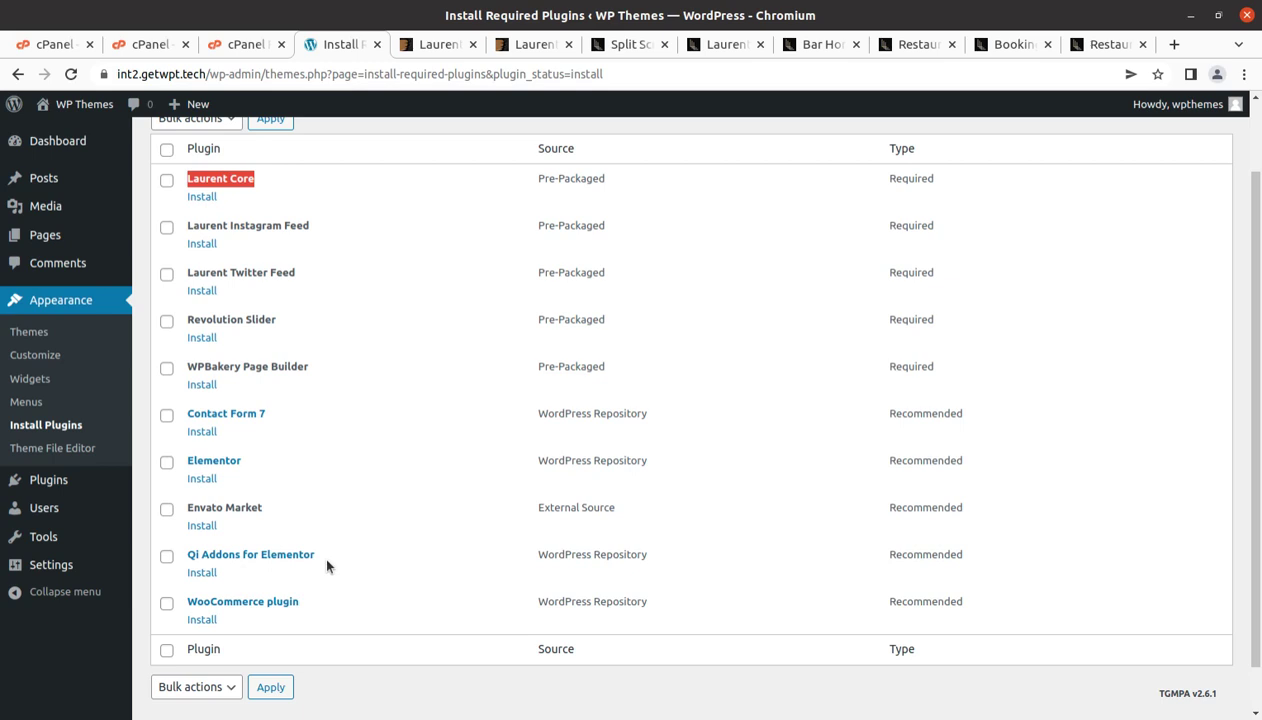
drag(321, 551, 169, 557)
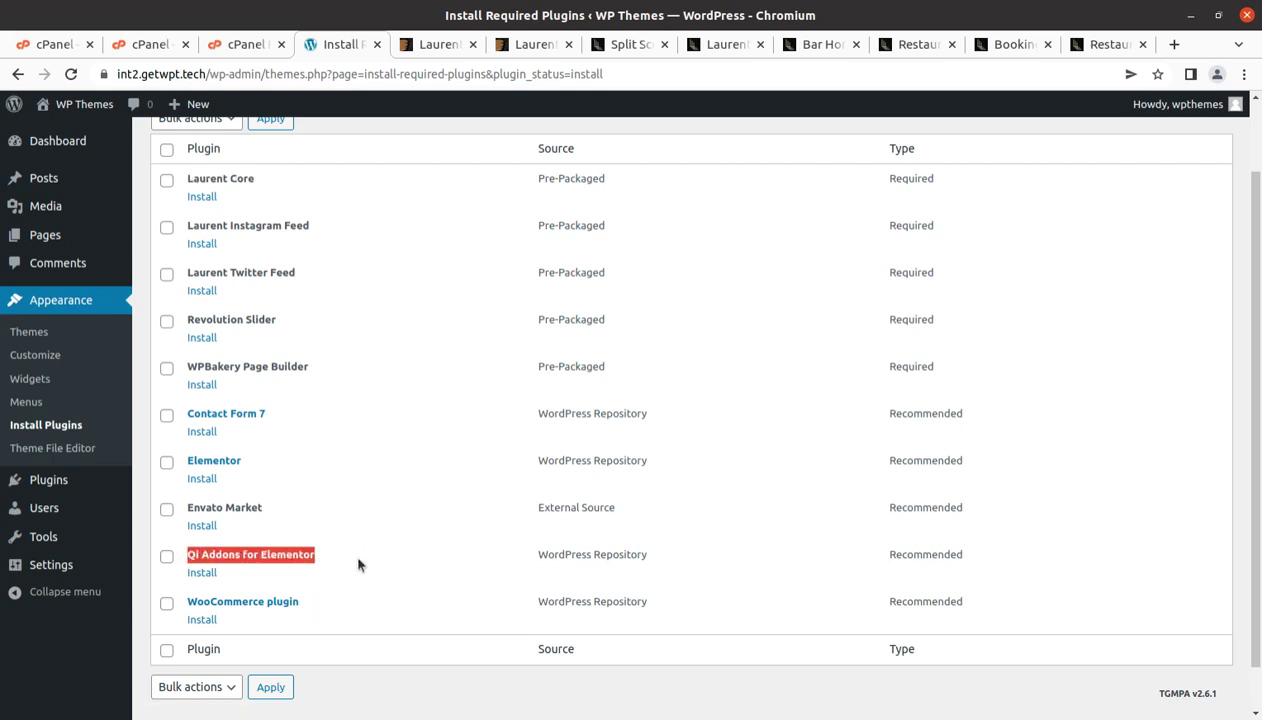
drag(308, 604, 185, 602)
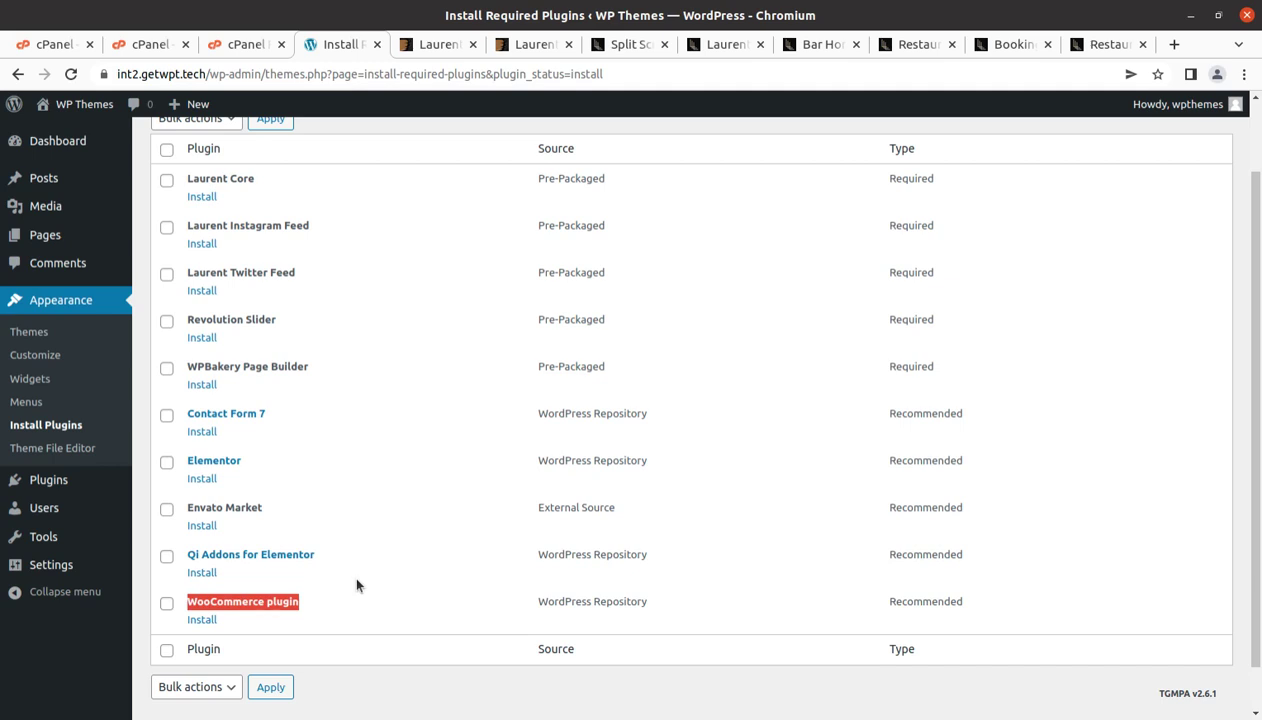
scroll(358, 586, up, 1)
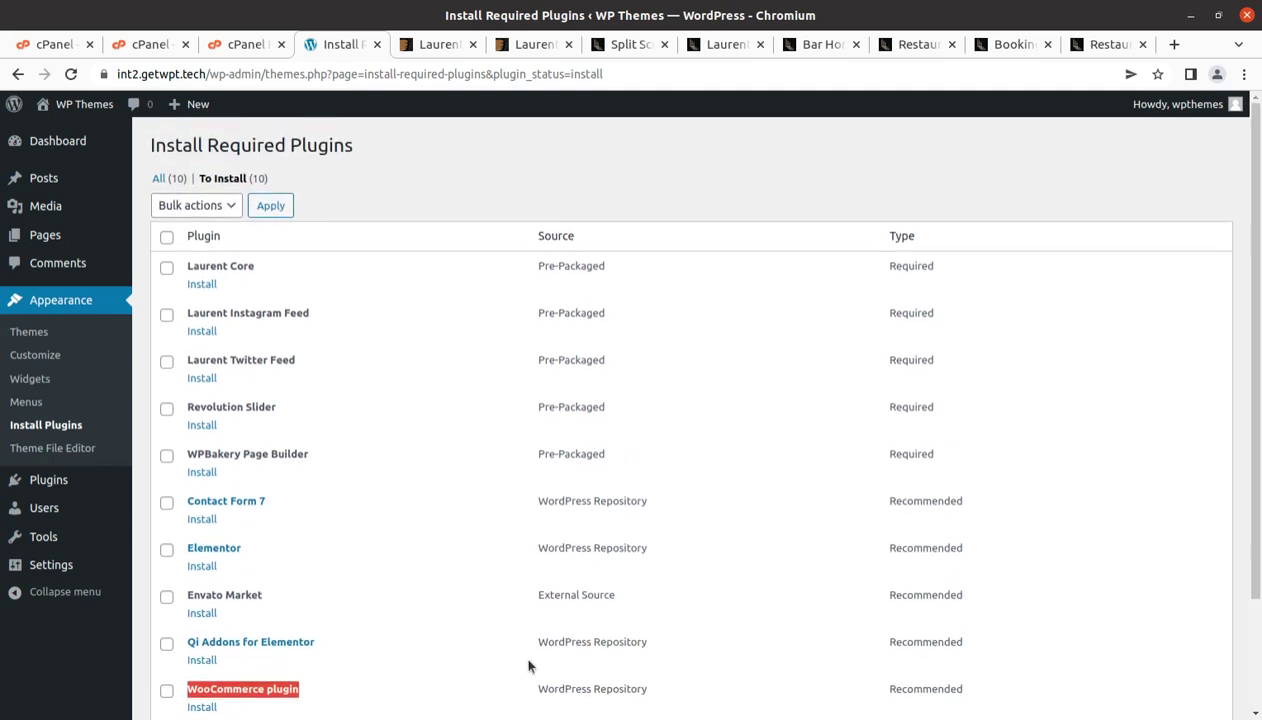
Bulk-install all ten required and recommended plugins and review the installation results.
click(166, 237)
click(212, 210)
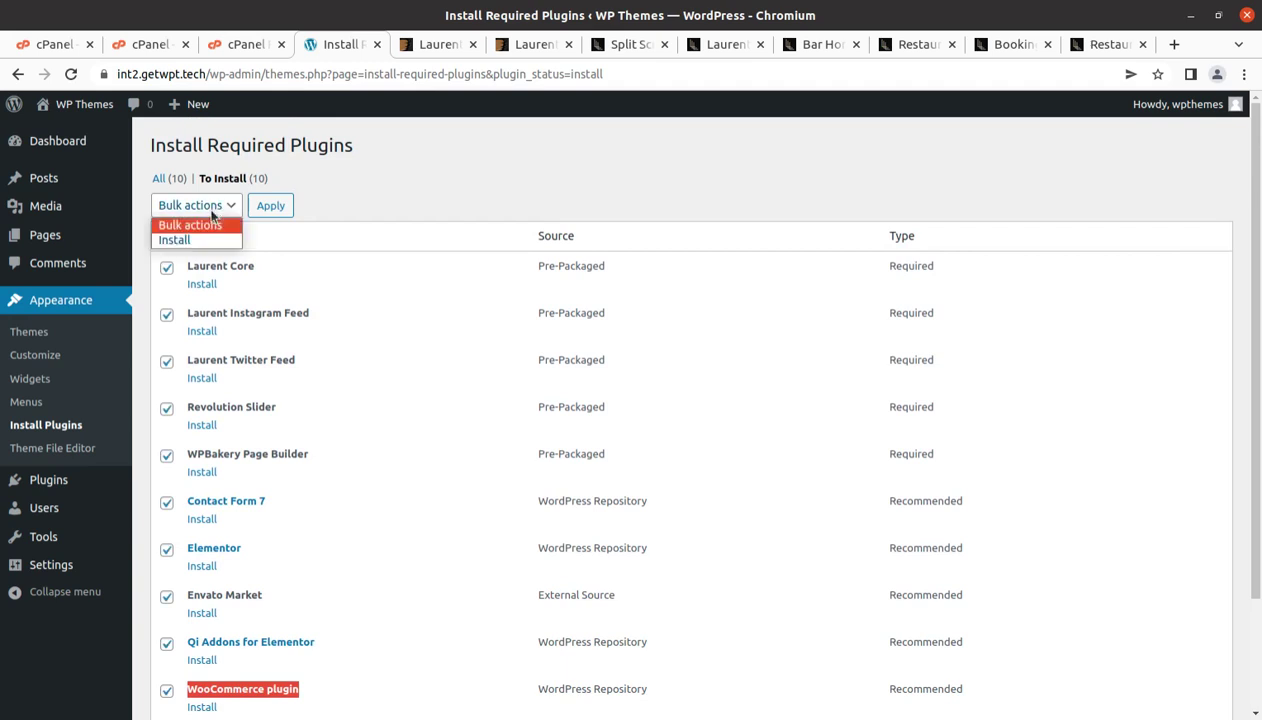
click(205, 239)
click(277, 214)
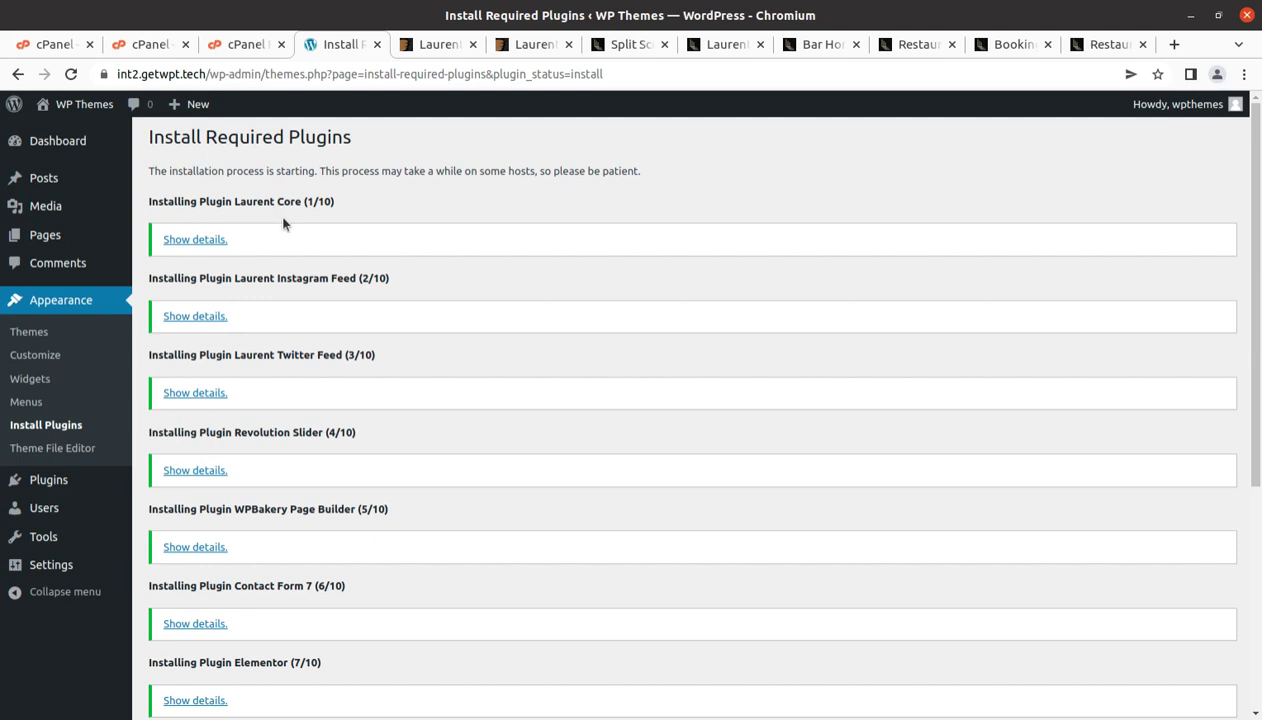
scroll(348, 248, down, 2)
scroll(316, 402, down, 1)
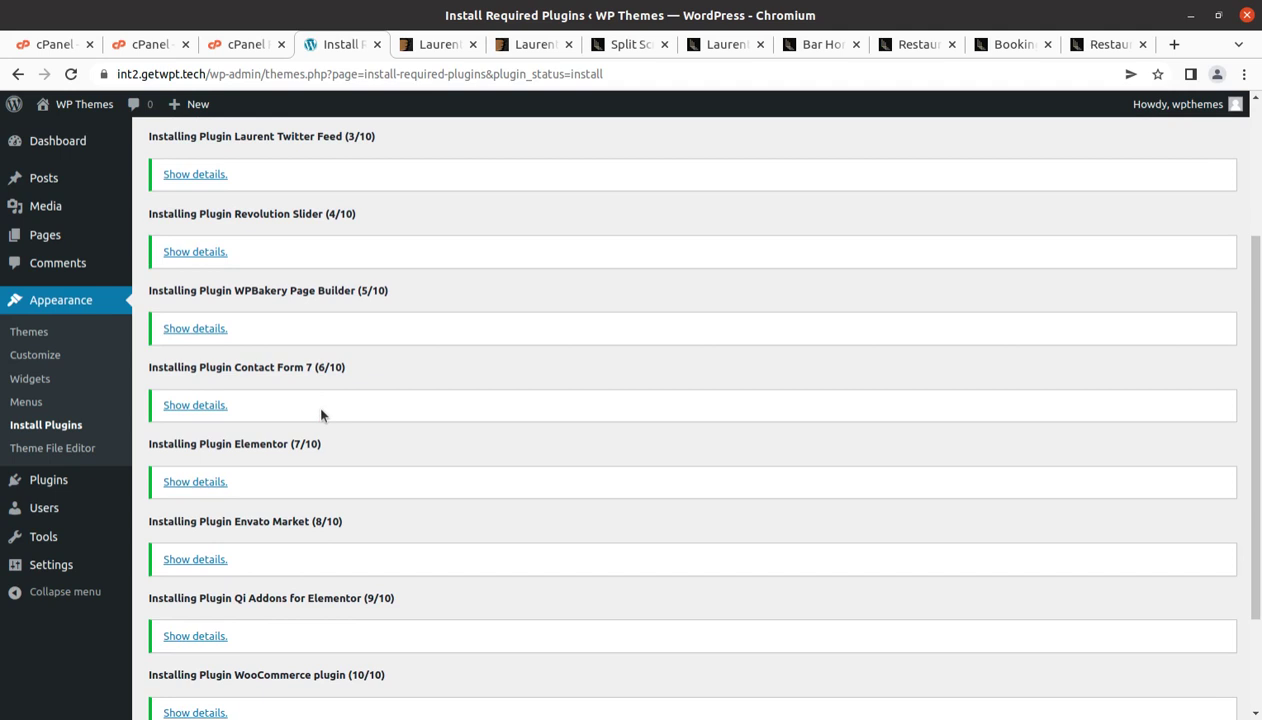
scroll(321, 414, down, 2)
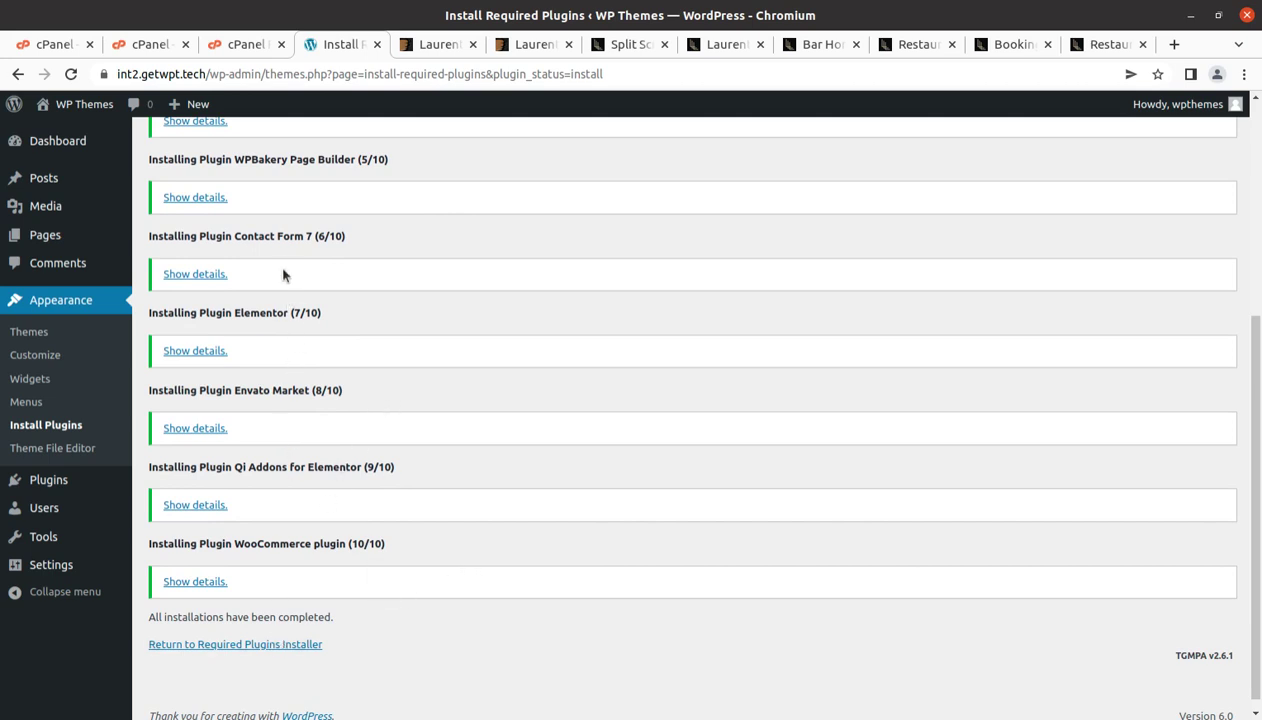
scroll(279, 389, up, 4)
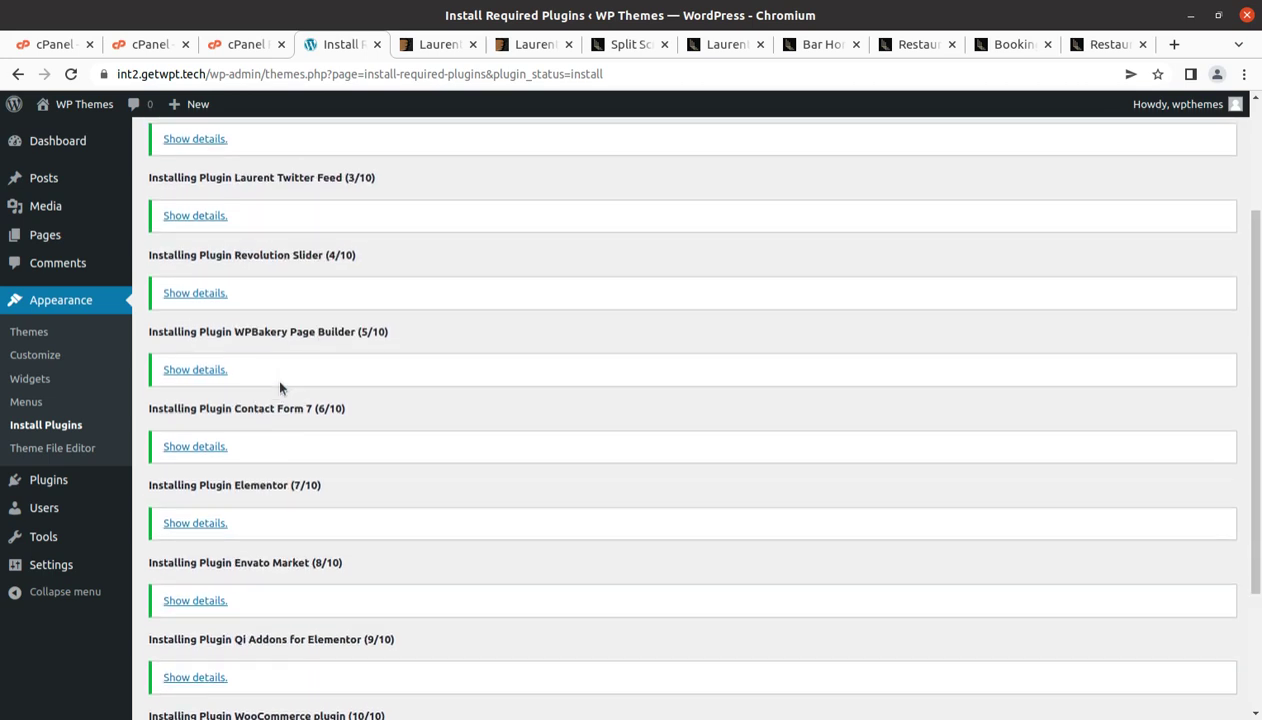
scroll(279, 389, down, 4)
Return to the required plugins installer and bulk-activate all ten installed plugins.
click(268, 636)
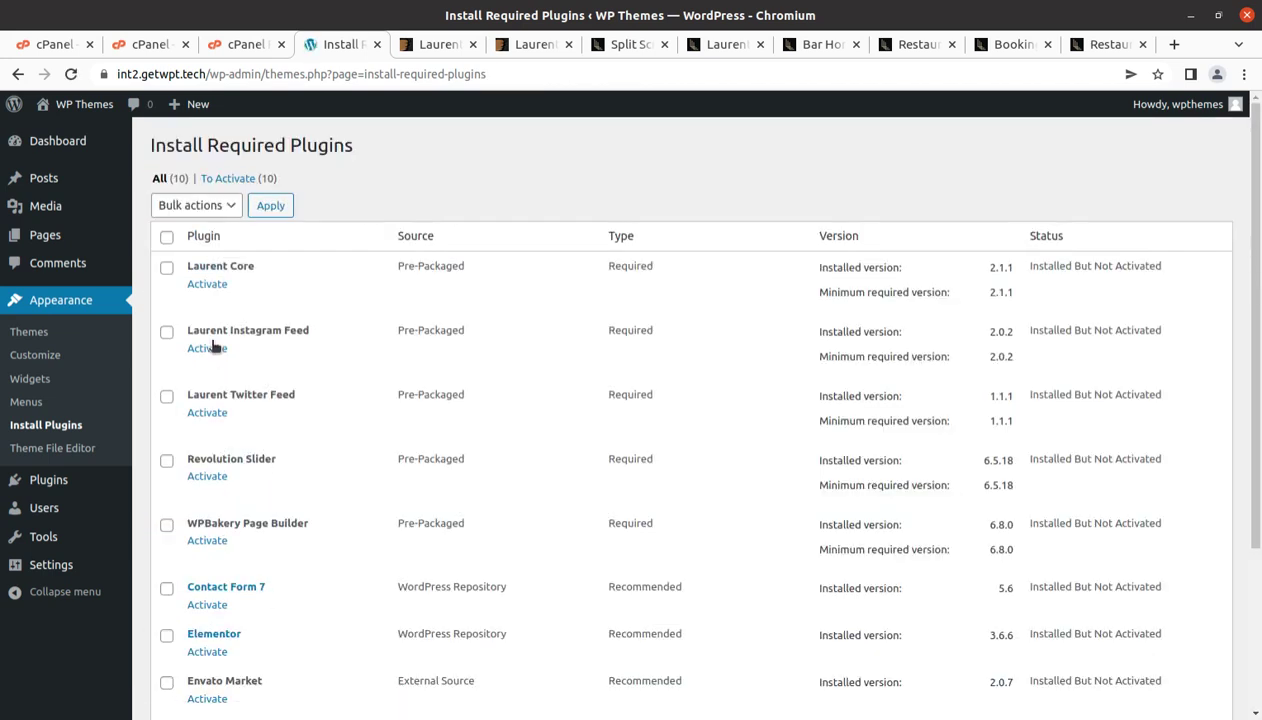
click(166, 237)
click(200, 206)
click(195, 269)
click(270, 206)
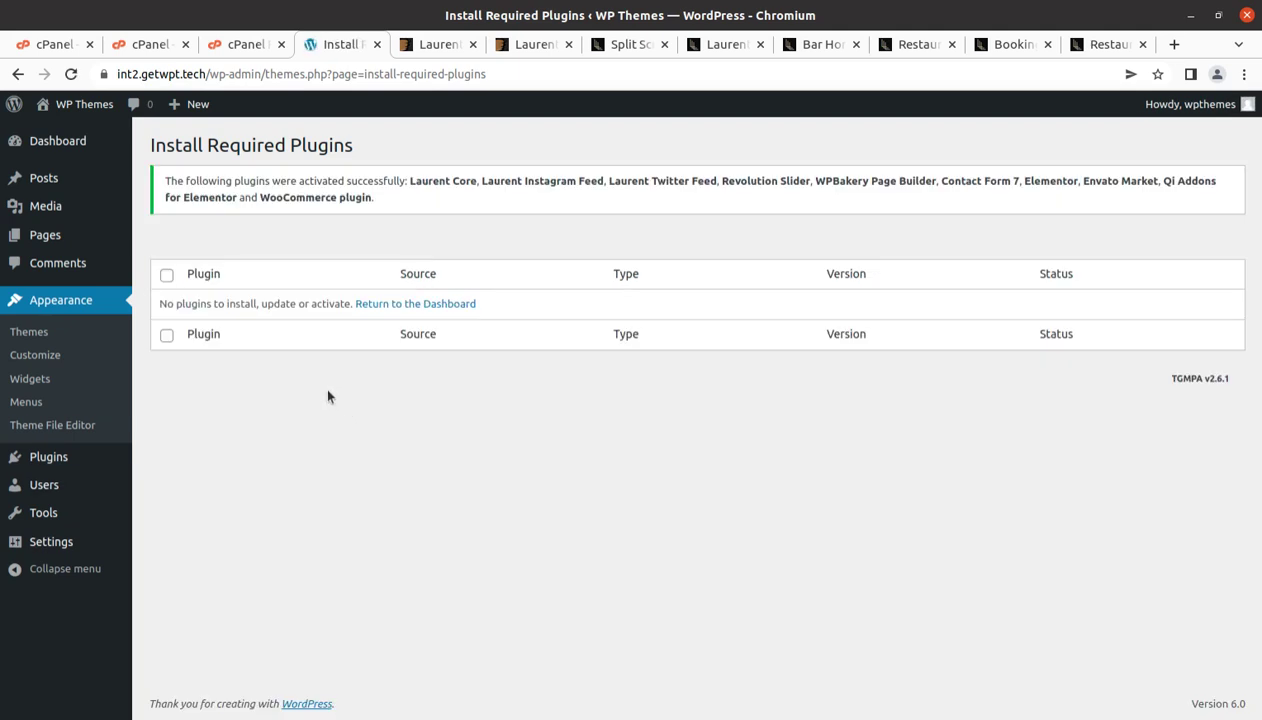
Go to the WordPress dashboard, closing the Elementor onboarding wizard and dismissing the diagnostic data collection notice.
click(63, 148)
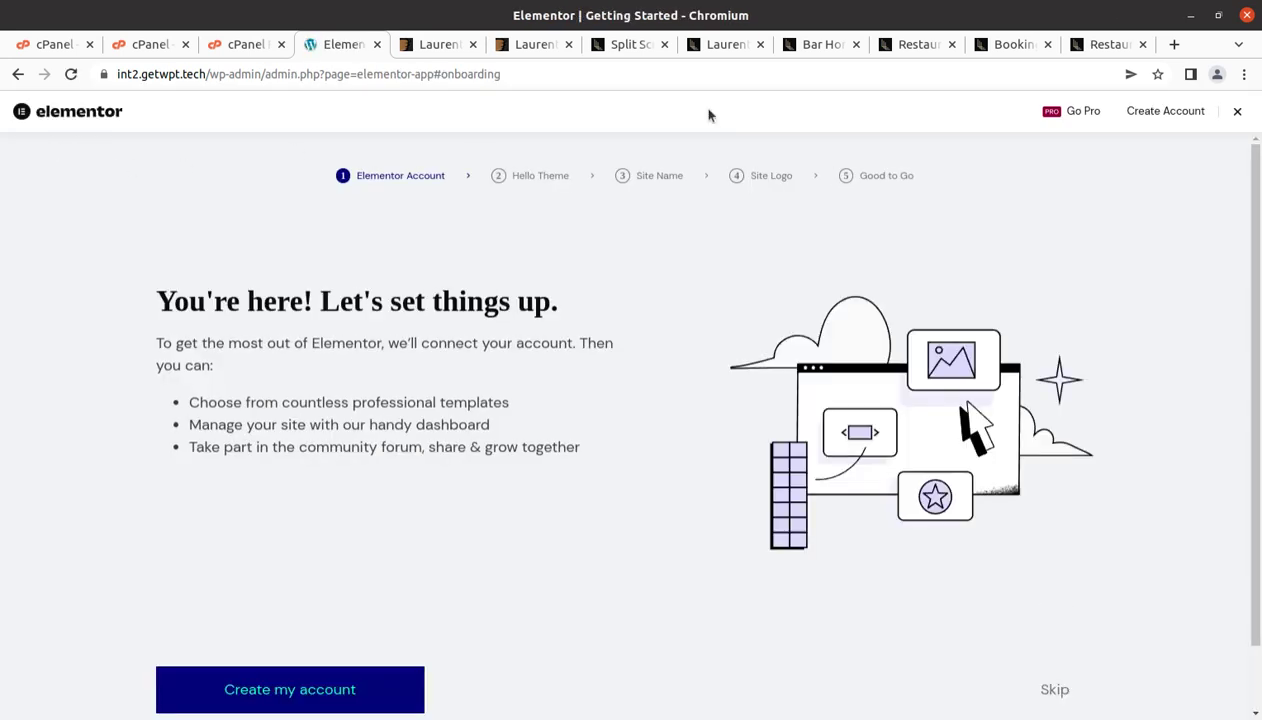
mouse_move(1022, 105)
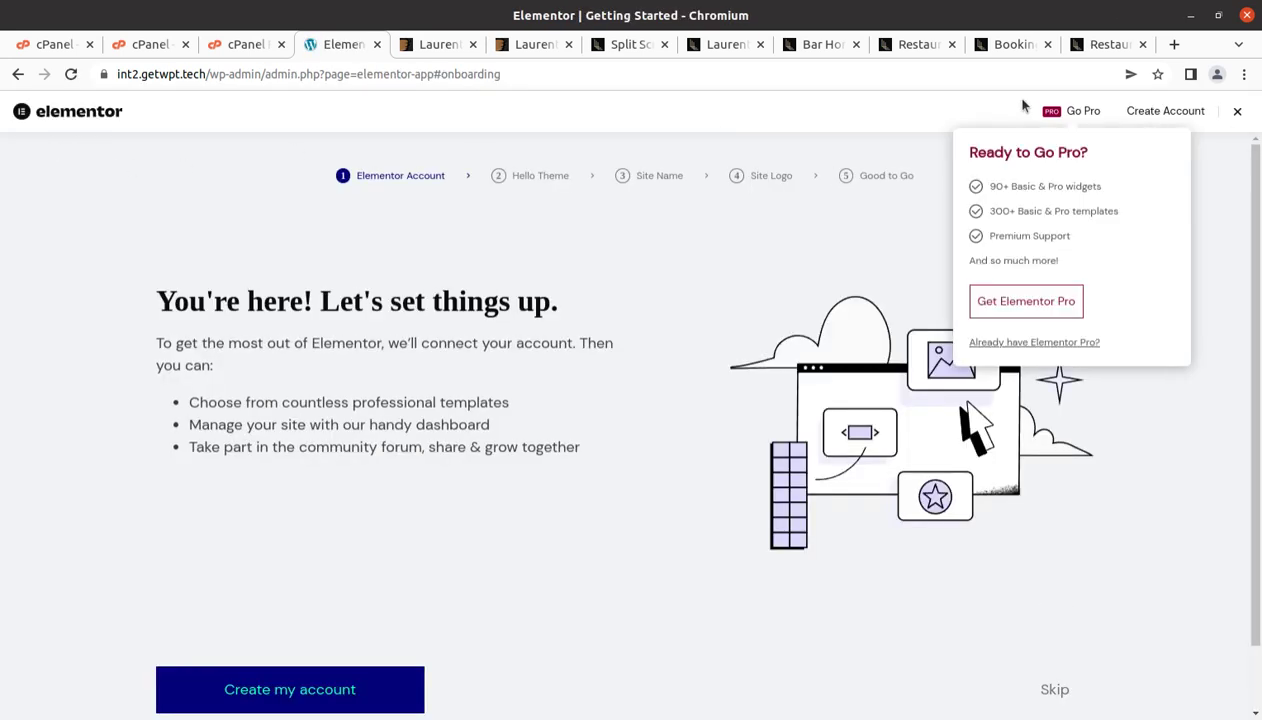
click(1235, 111)
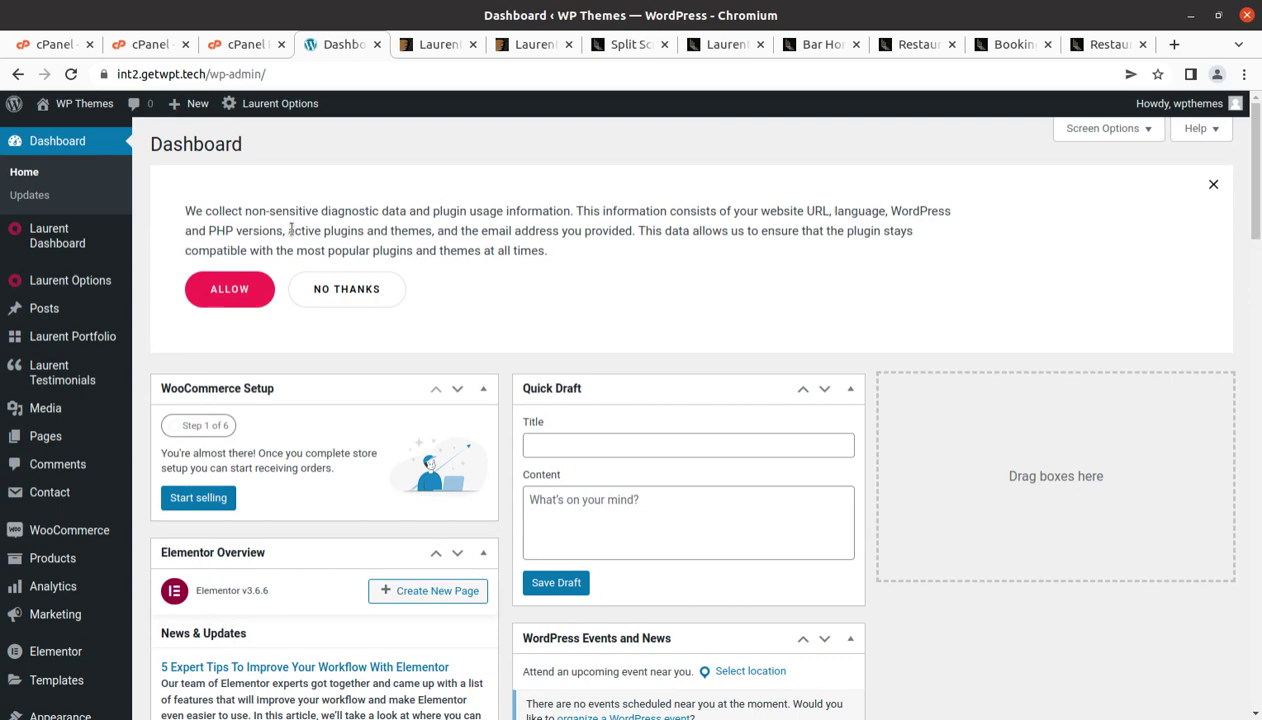
click(1213, 184)
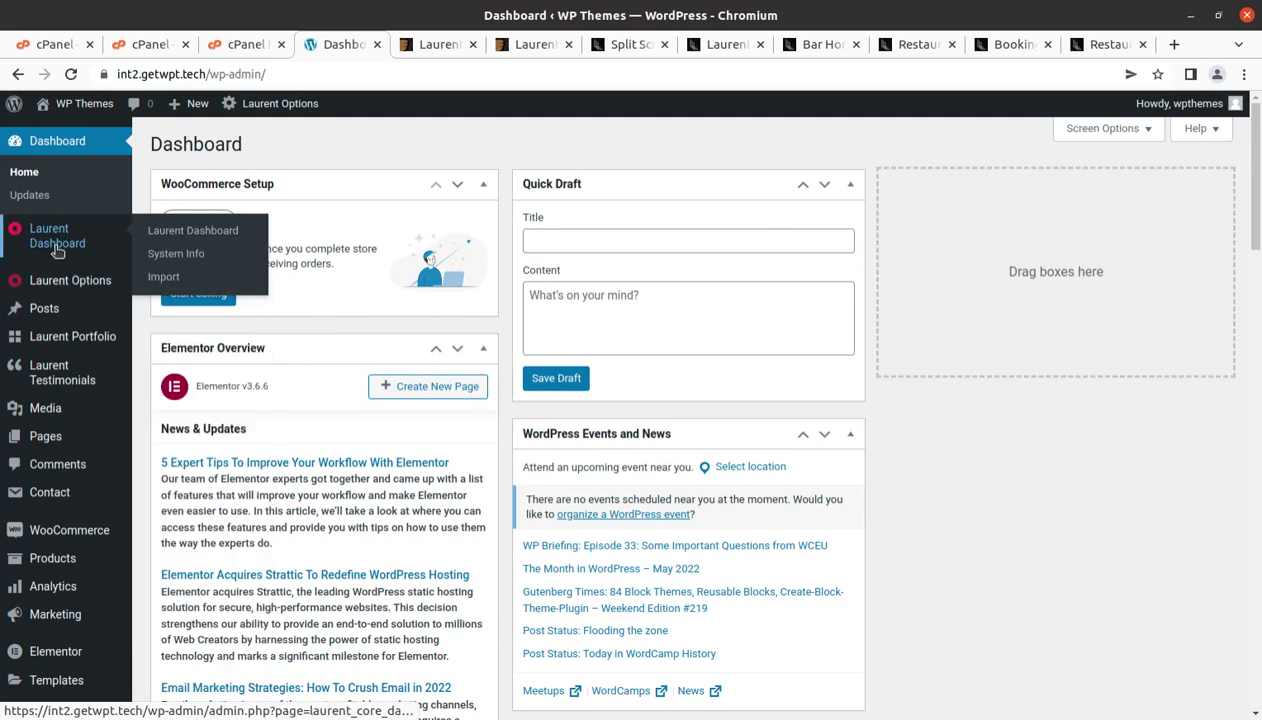
Open the Laurent Dashboard page and look through the submenus of Laurent Options and Laurent Portfolio.
mouse_move(54, 285)
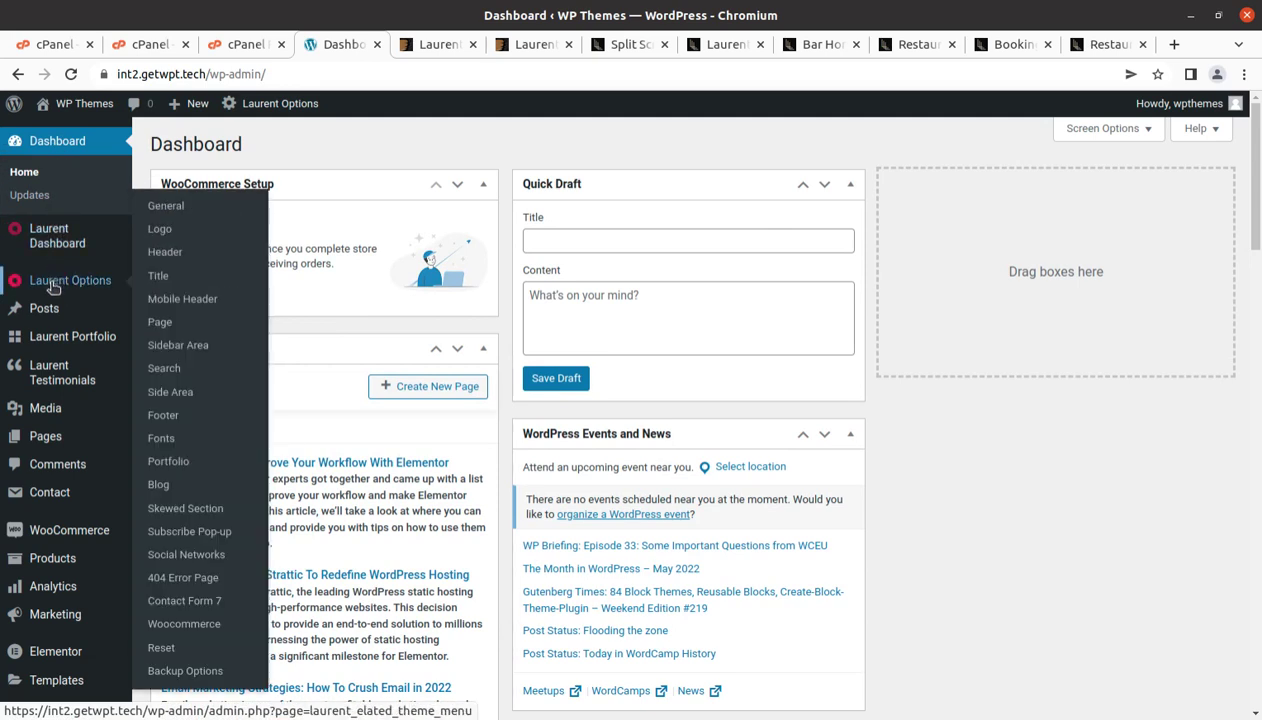
mouse_move(60, 240)
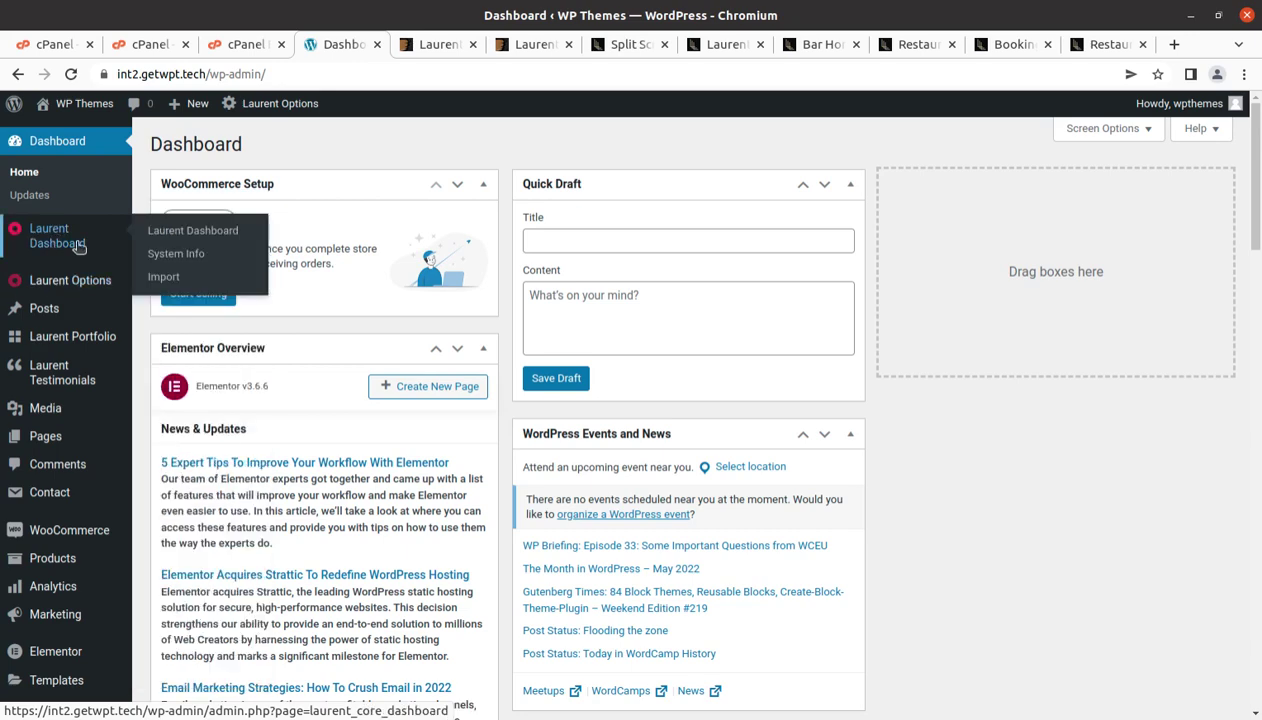
click(195, 238)
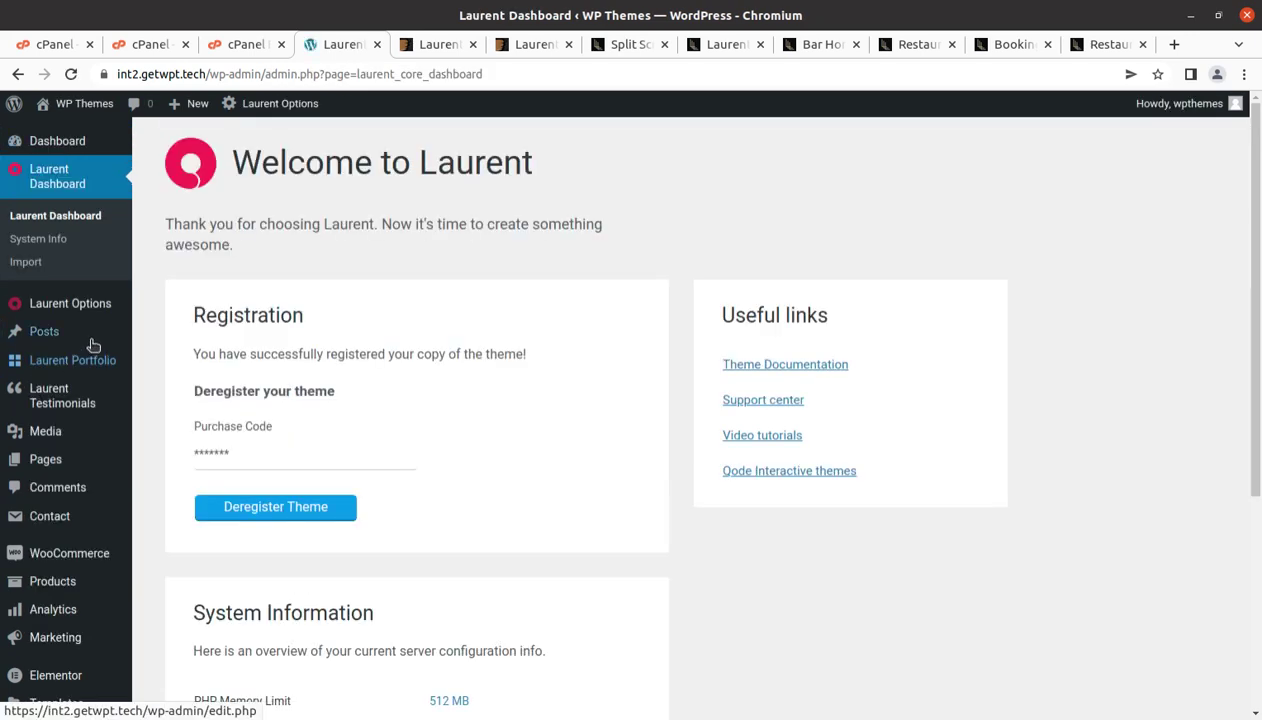
mouse_move(110, 362)
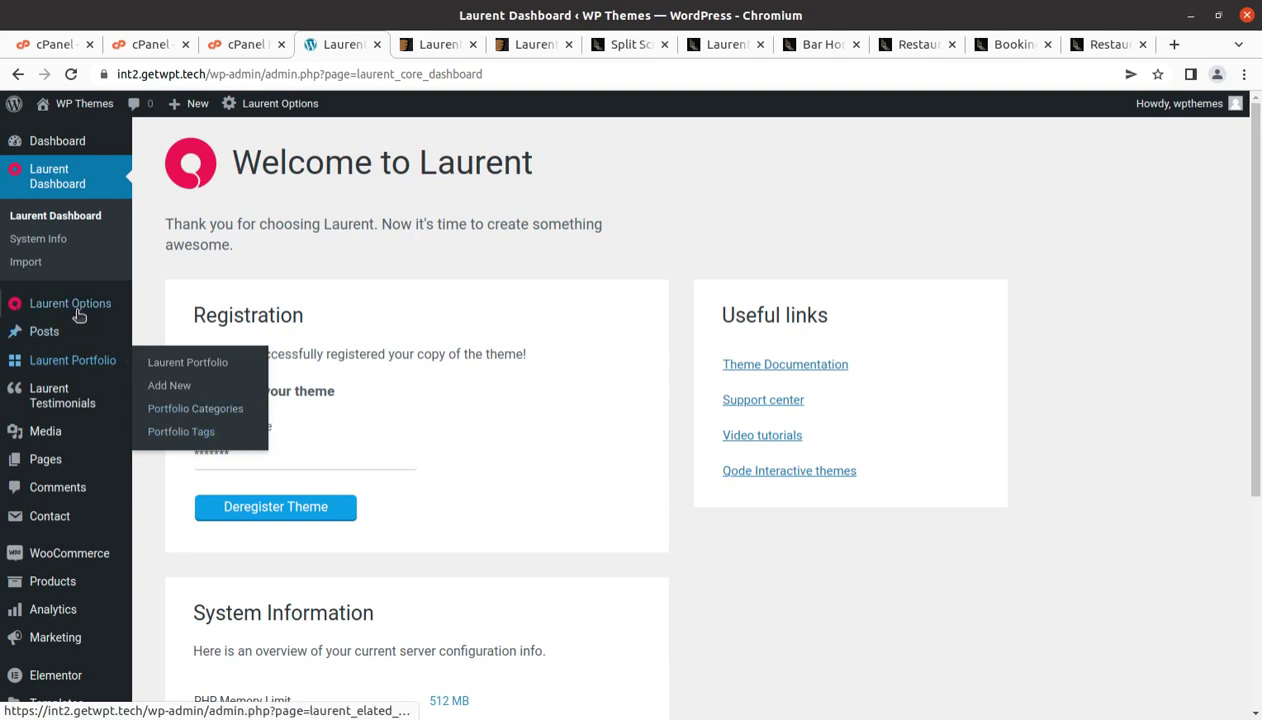
mouse_move(78, 315)
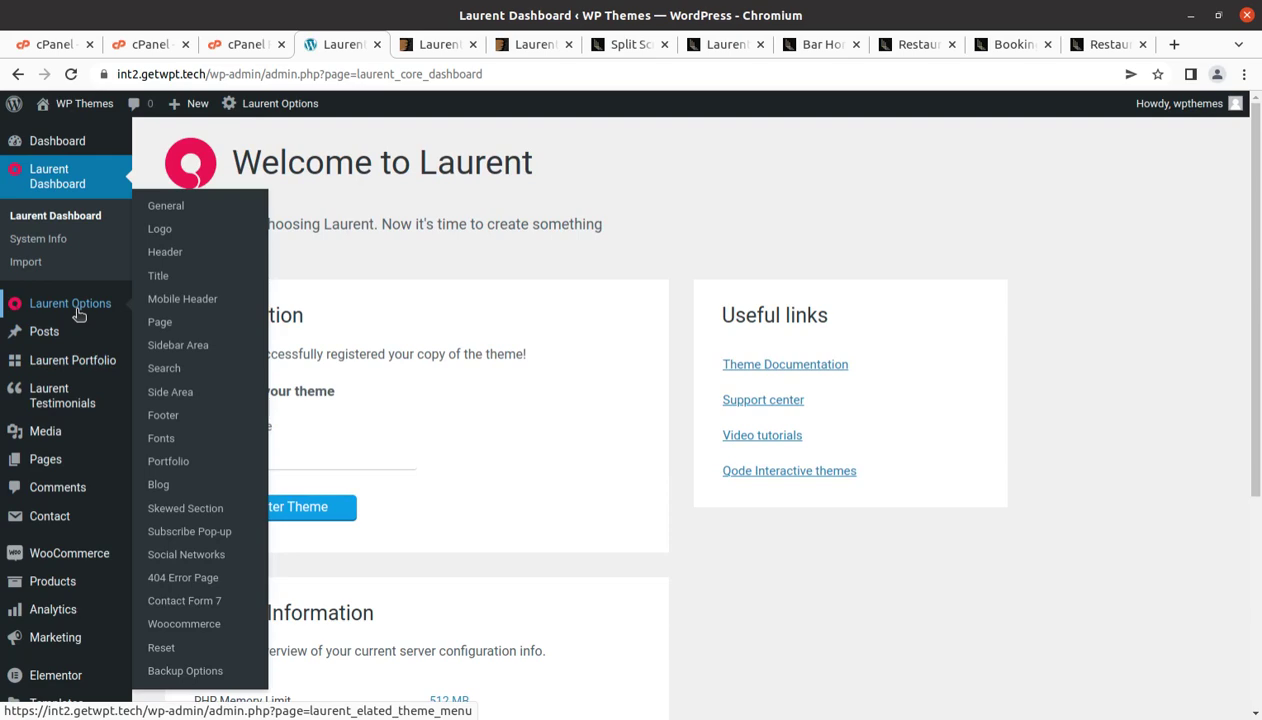
Return to the main WordPress dashboard and look over the admin menu entries added by the theme and plugins.
click(55, 137)
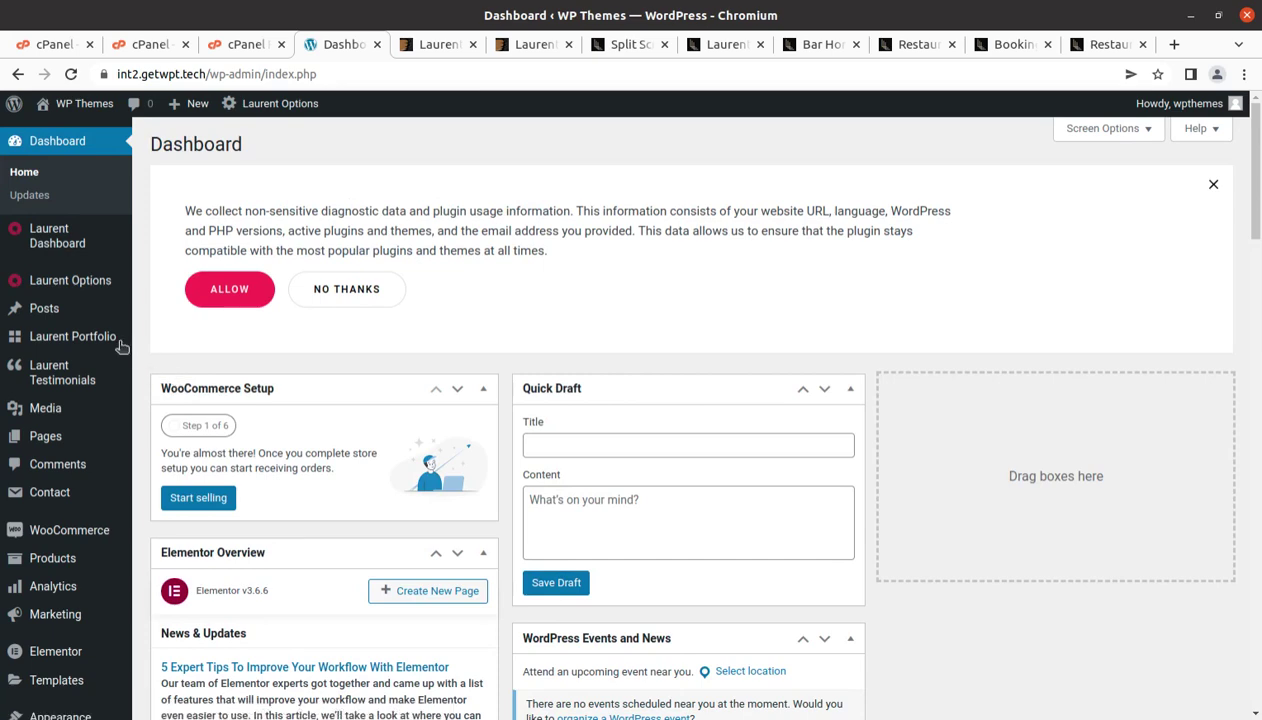
mouse_move(85, 282)
scroll(268, 440, down, 2)
scroll(225, 443, down, 6)
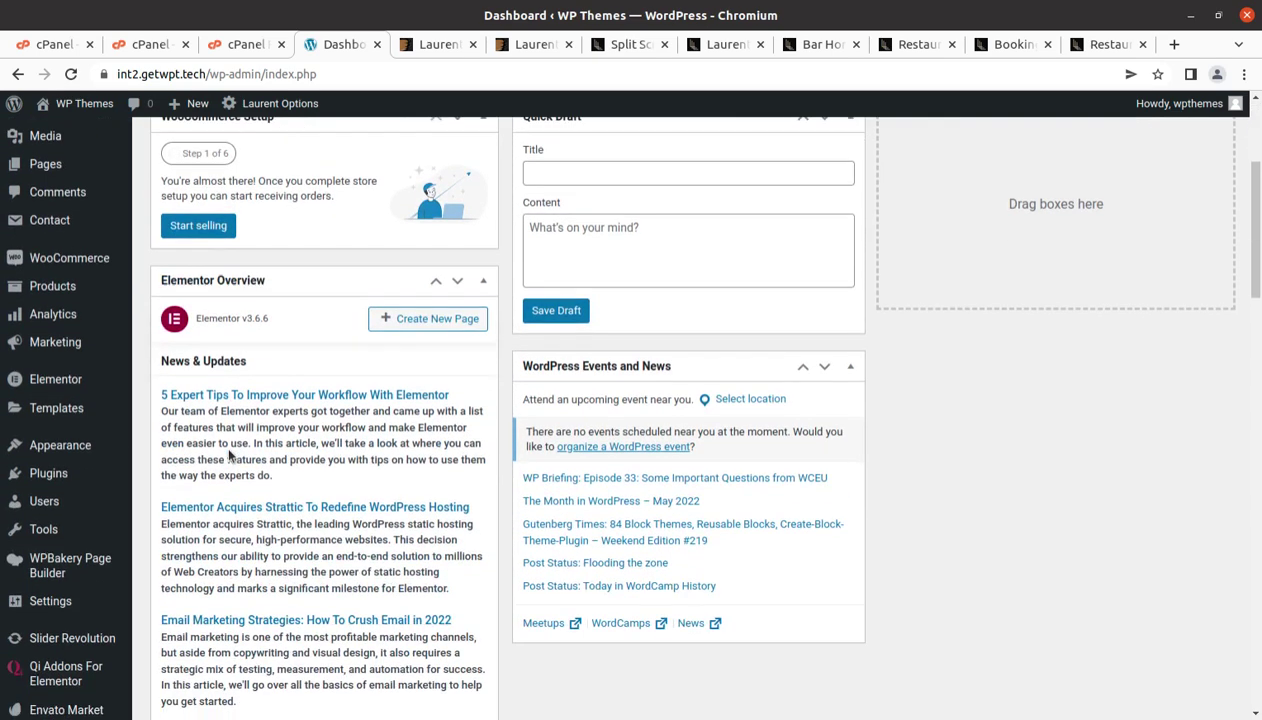
Open the live site in a new browser tab and examine its homepage from header to first post.
mouse_move(62, 104)
middle_click(45, 132)
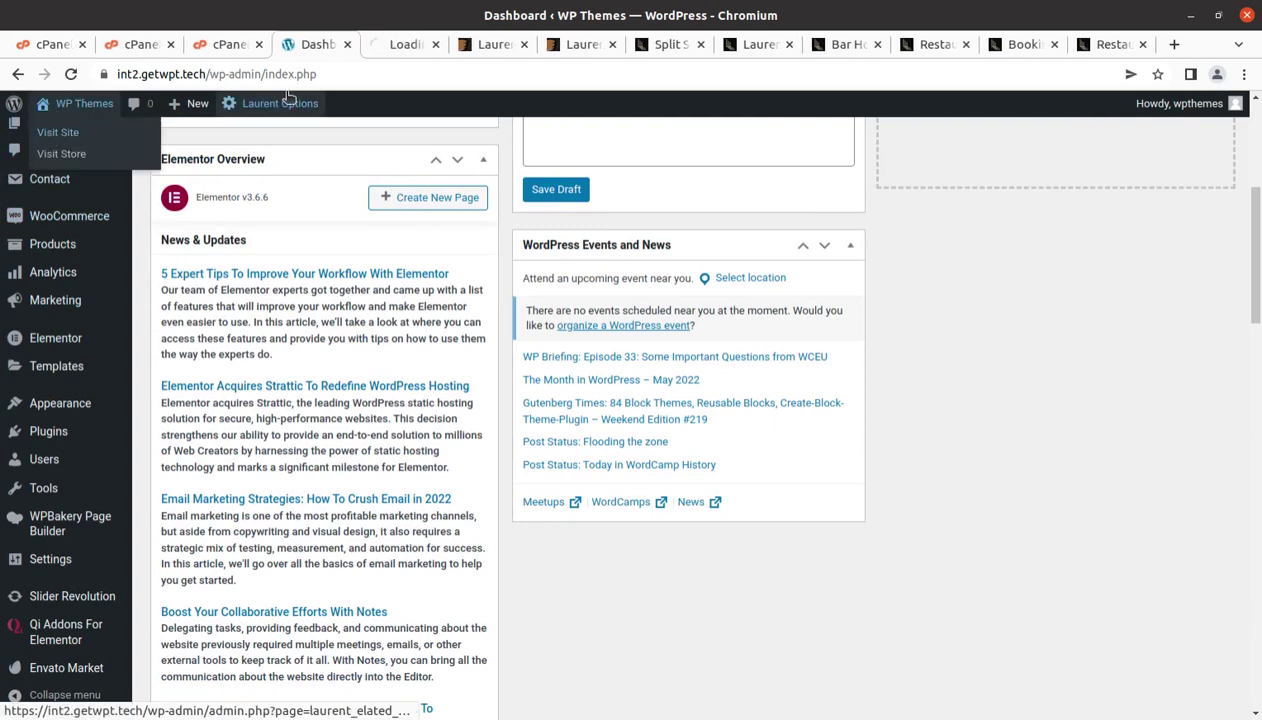
click(406, 48)
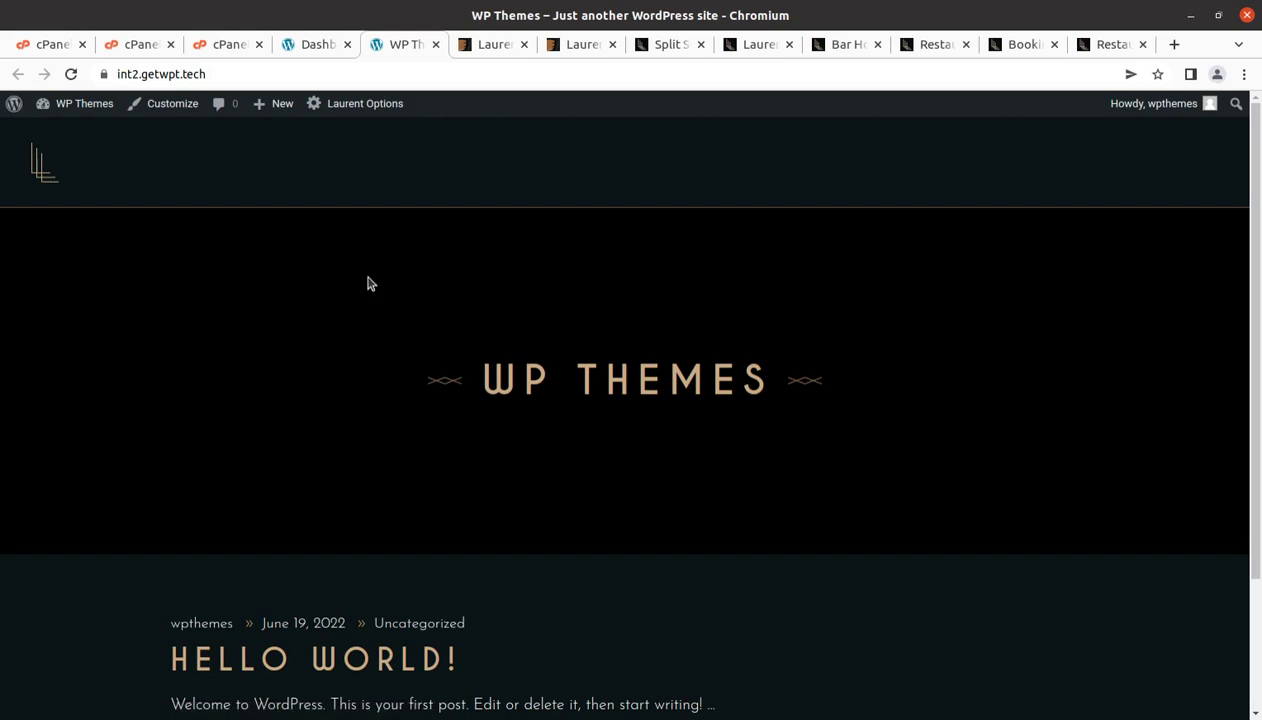
scroll(405, 450, down, 3)
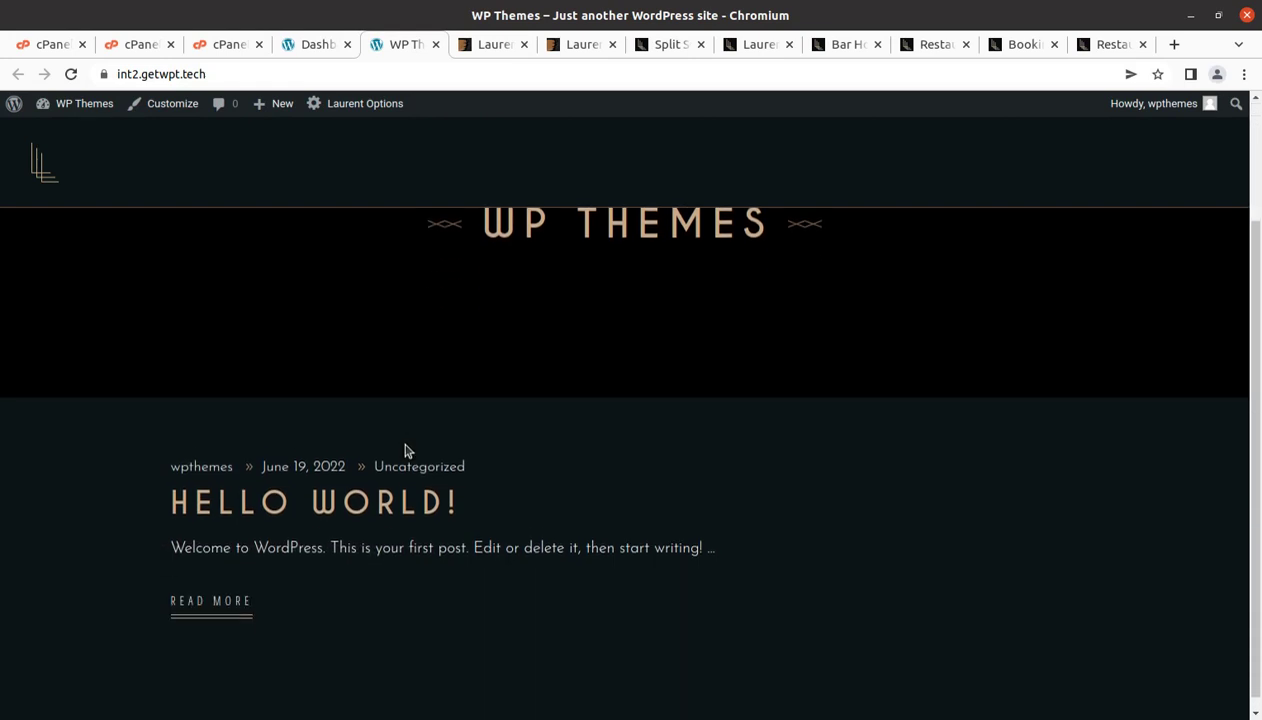
scroll(405, 450, up, 3)
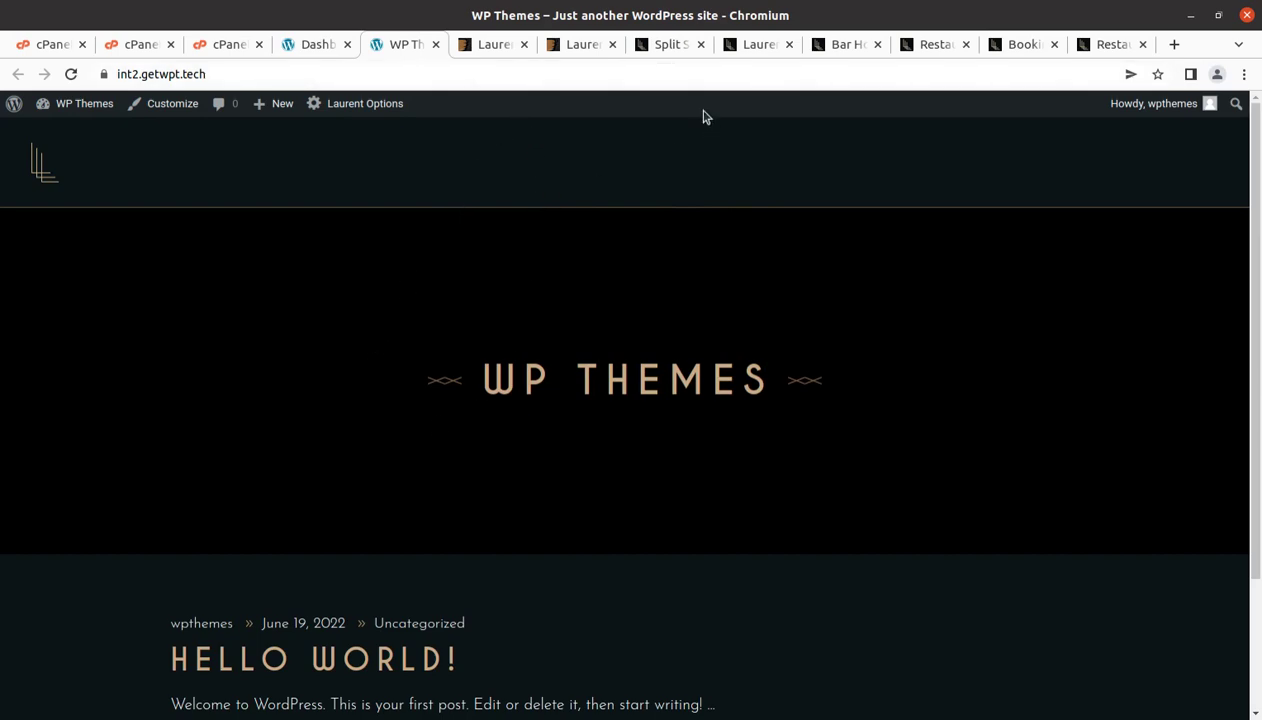
Review the open Laurent Elementor demos: Split Screen Showcase, main home, Bar Home, Restaurant Menu and Booking Page.
click(680, 45)
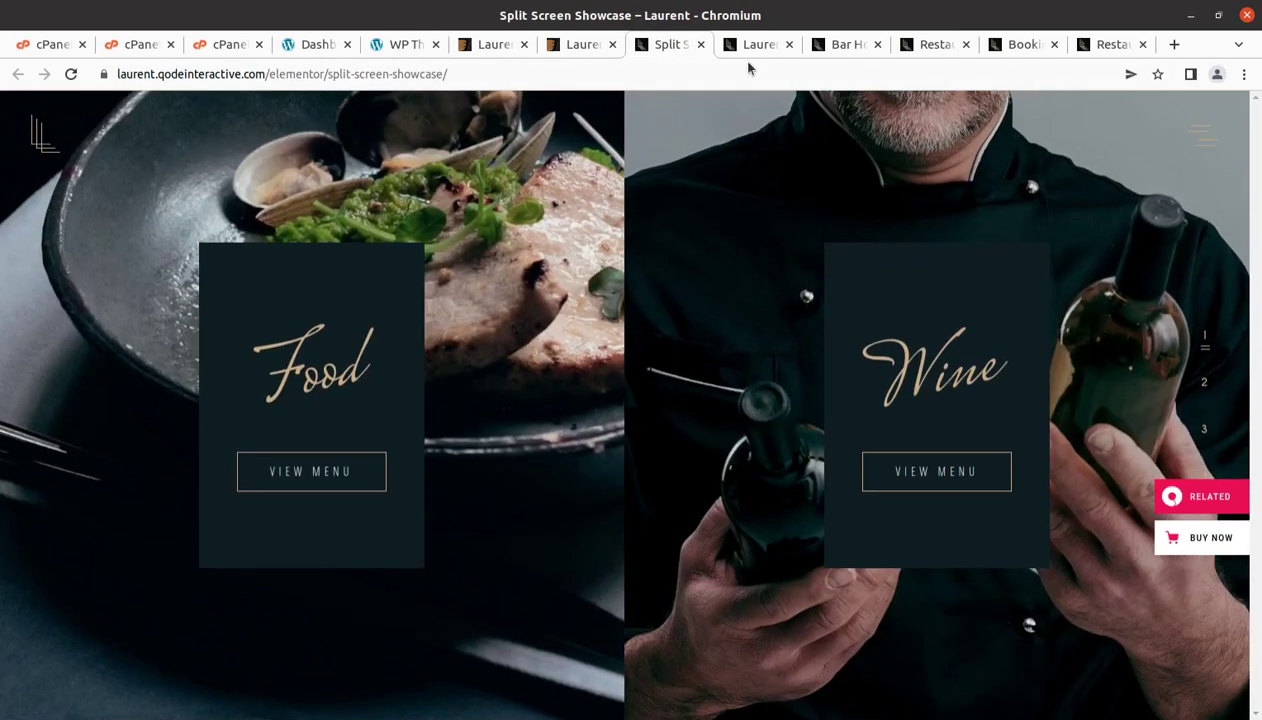
click(762, 45)
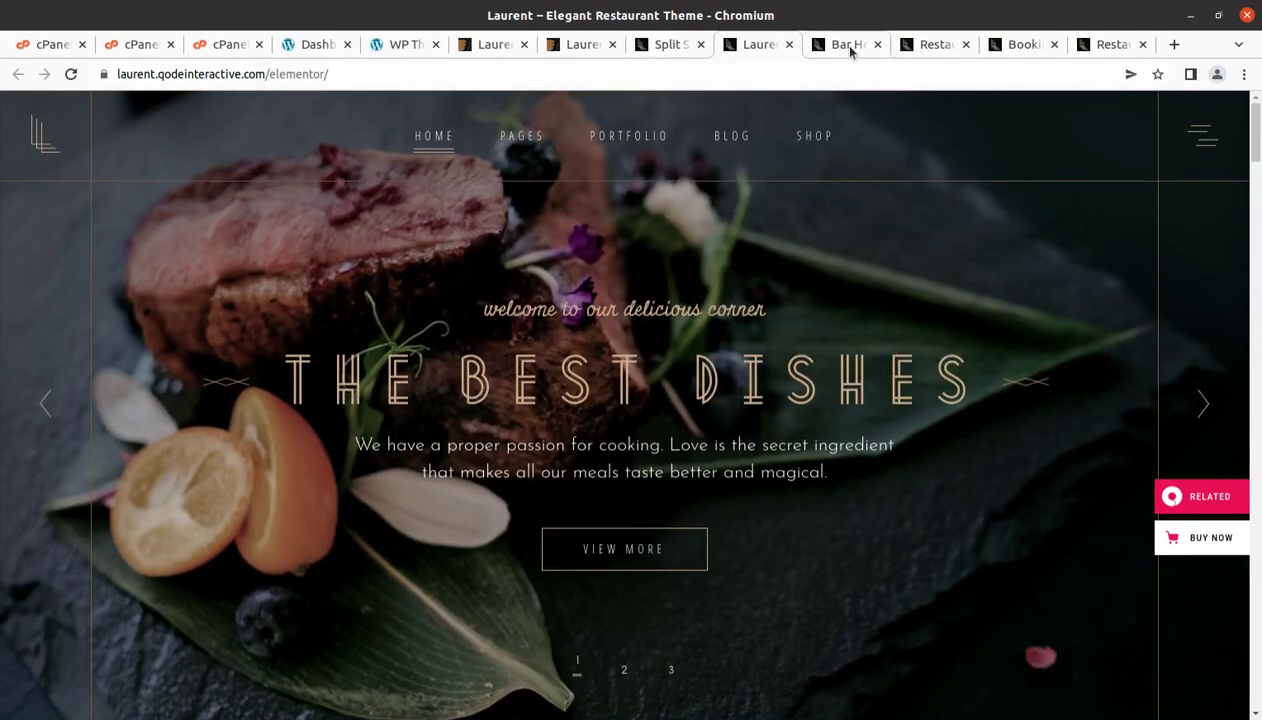
click(850, 45)
click(932, 45)
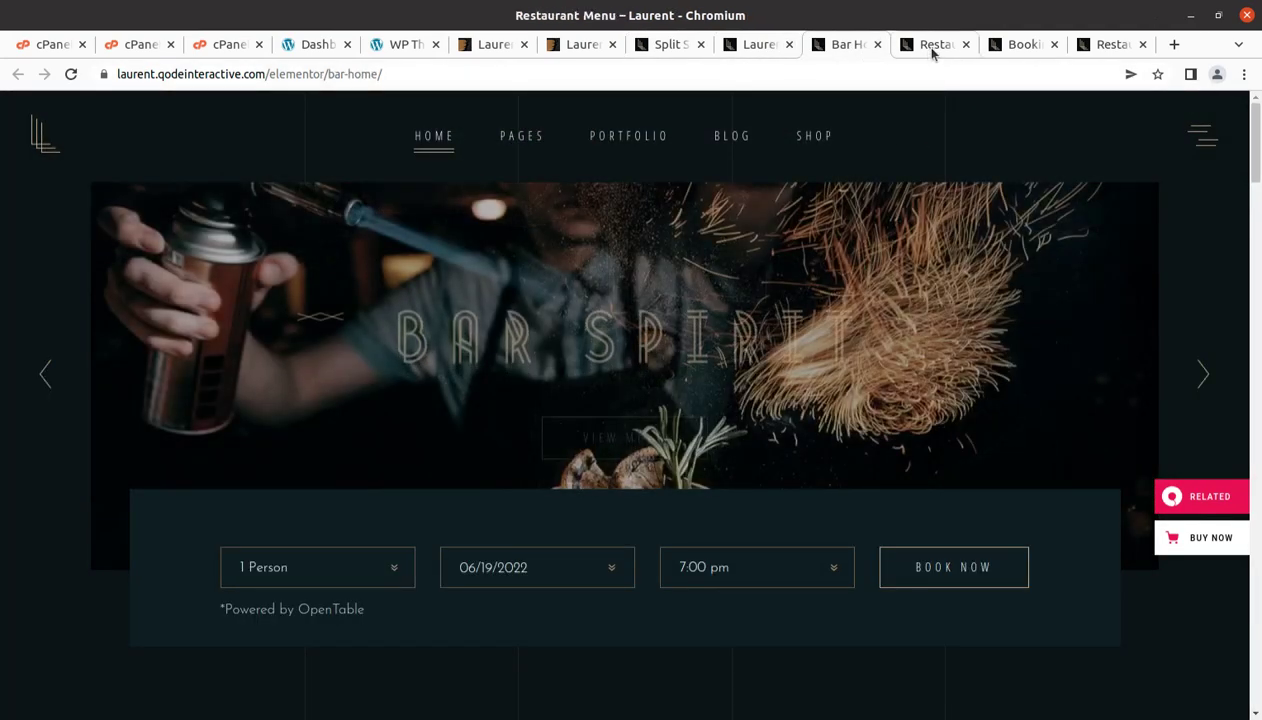
scroll(966, 237, up, 5)
scroll(964, 234, up, 10)
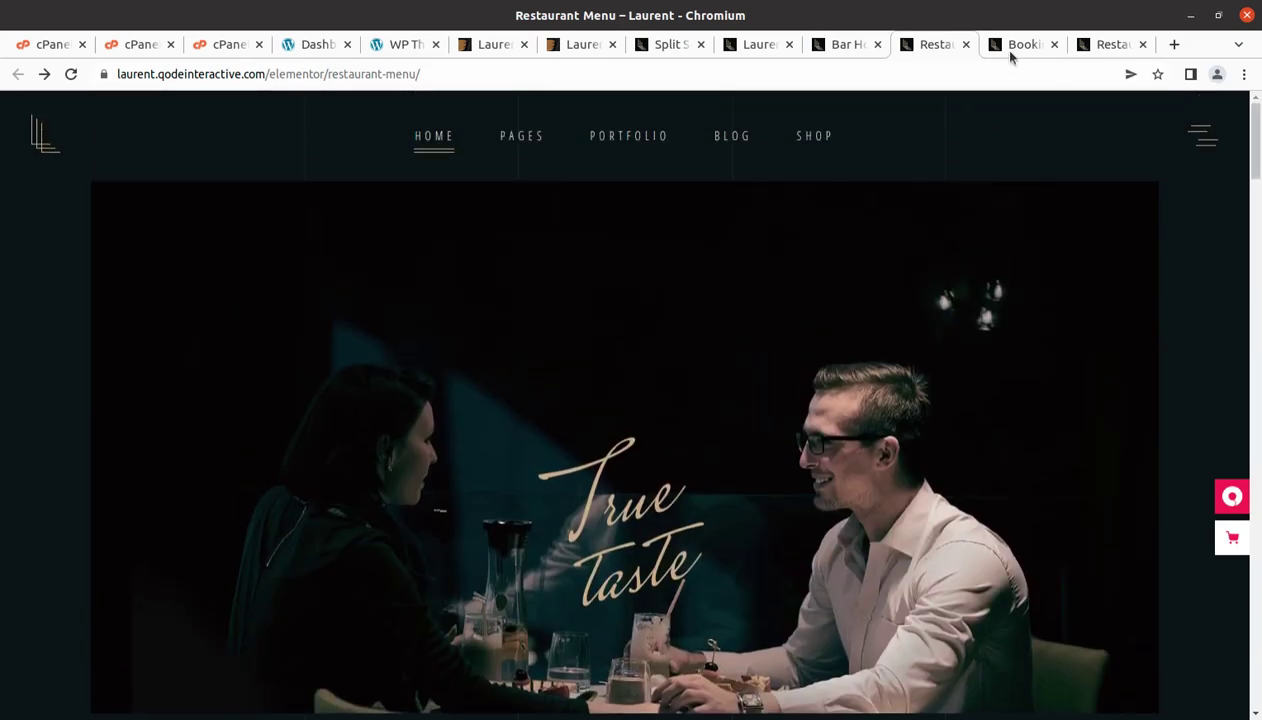
click(1015, 45)
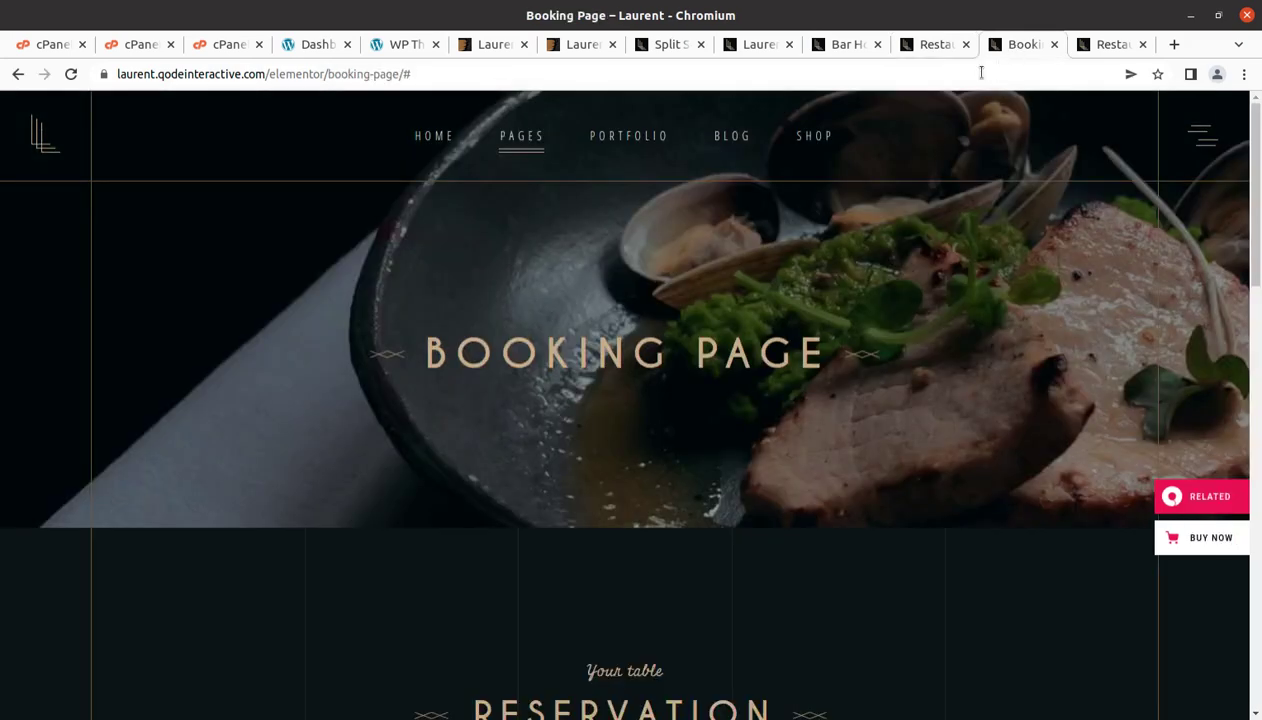
Return to the WordPress dashboard and examine the admin menu entries for plugins, WPBakery, Qi Addons and the Laurent Dashboard.
click(316, 45)
mouse_move(88, 181)
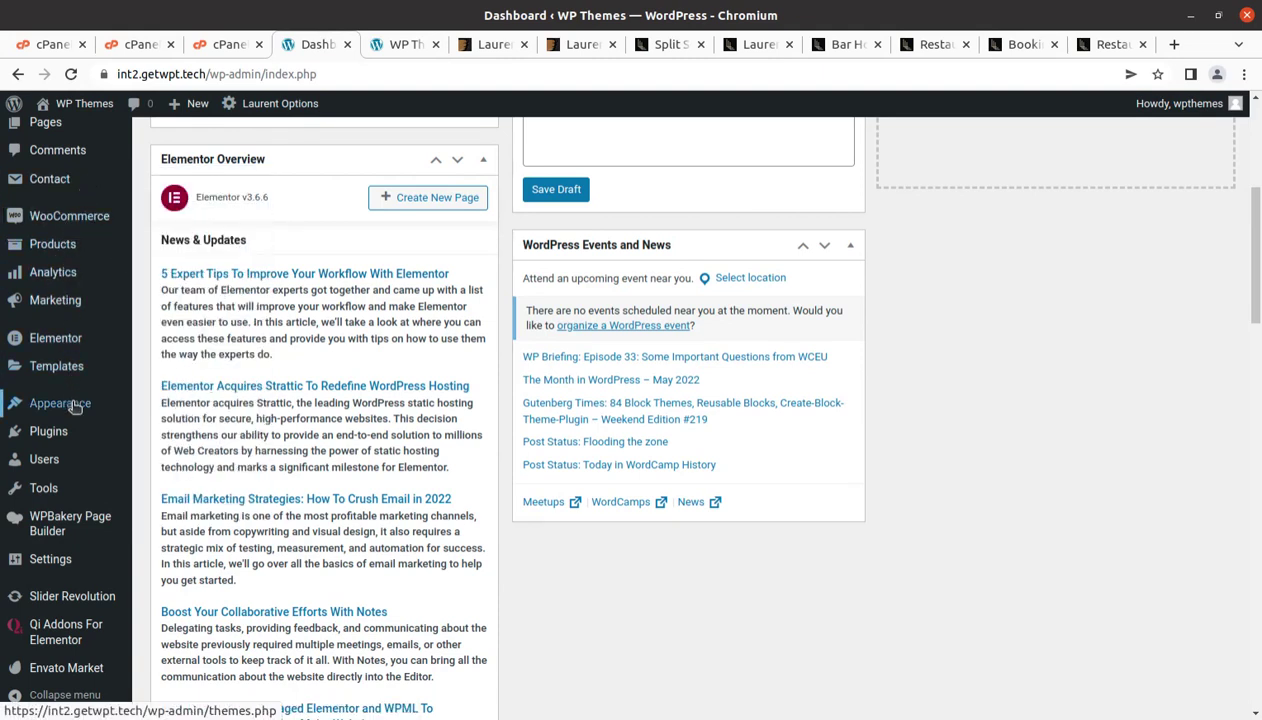
mouse_move(75, 406)
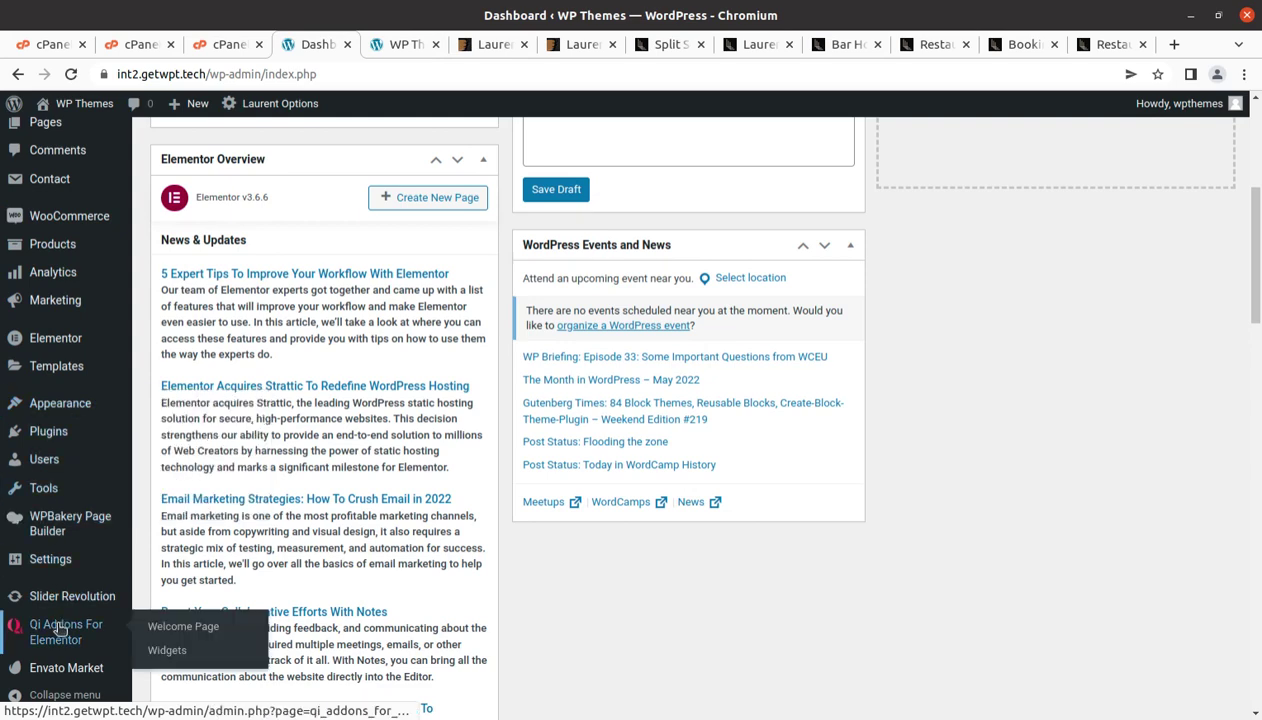
mouse_move(88, 614)
scroll(88, 614, down, 1)
scroll(88, 614, down, 1)
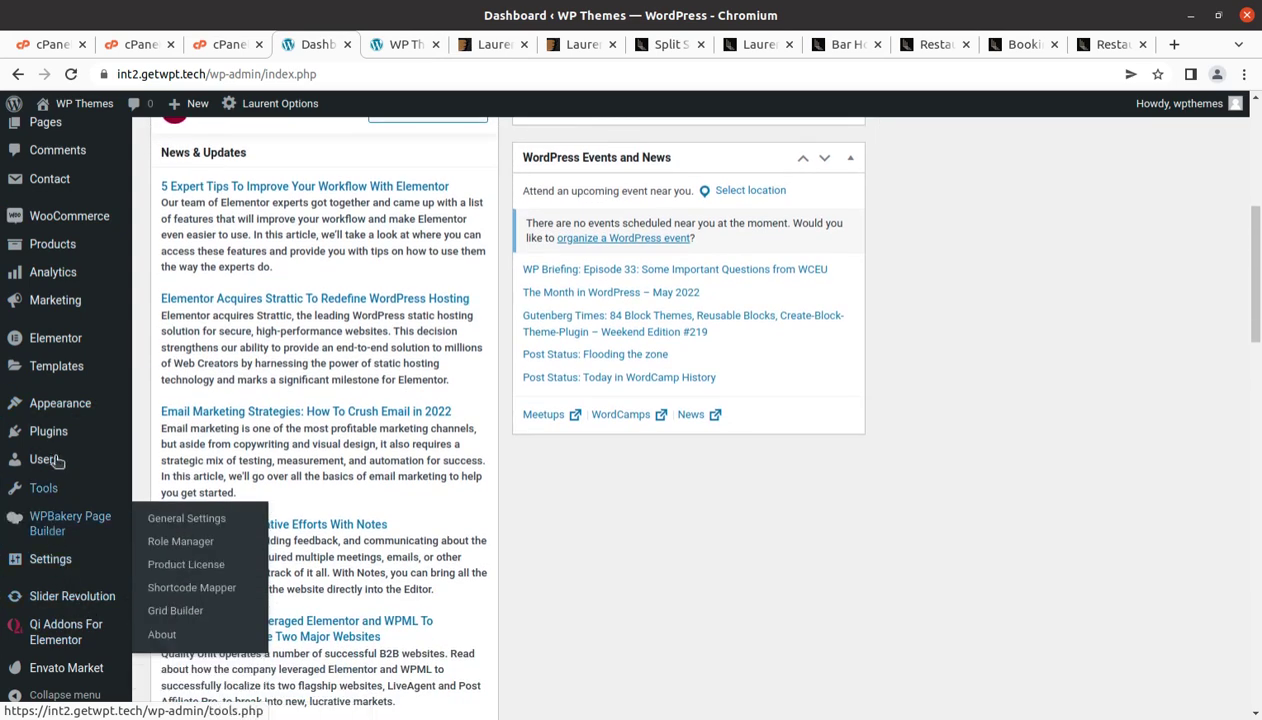
scroll(48, 527, down, 3)
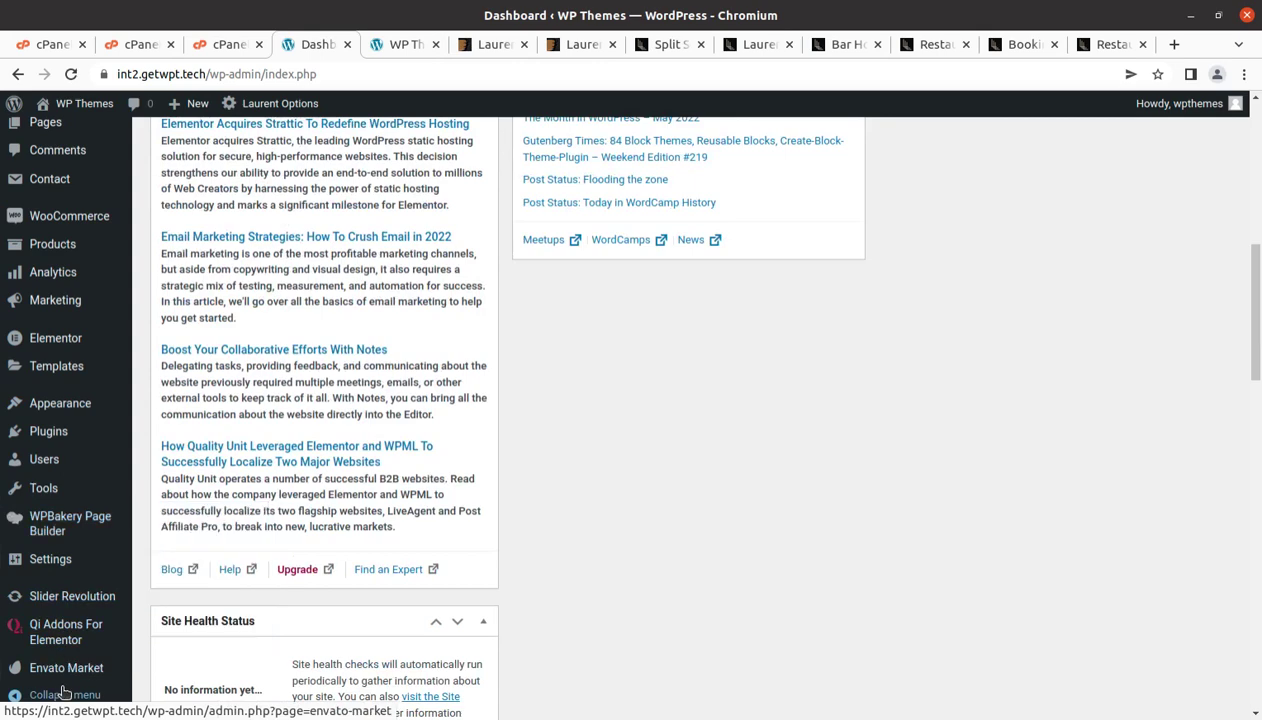
mouse_move(55, 643)
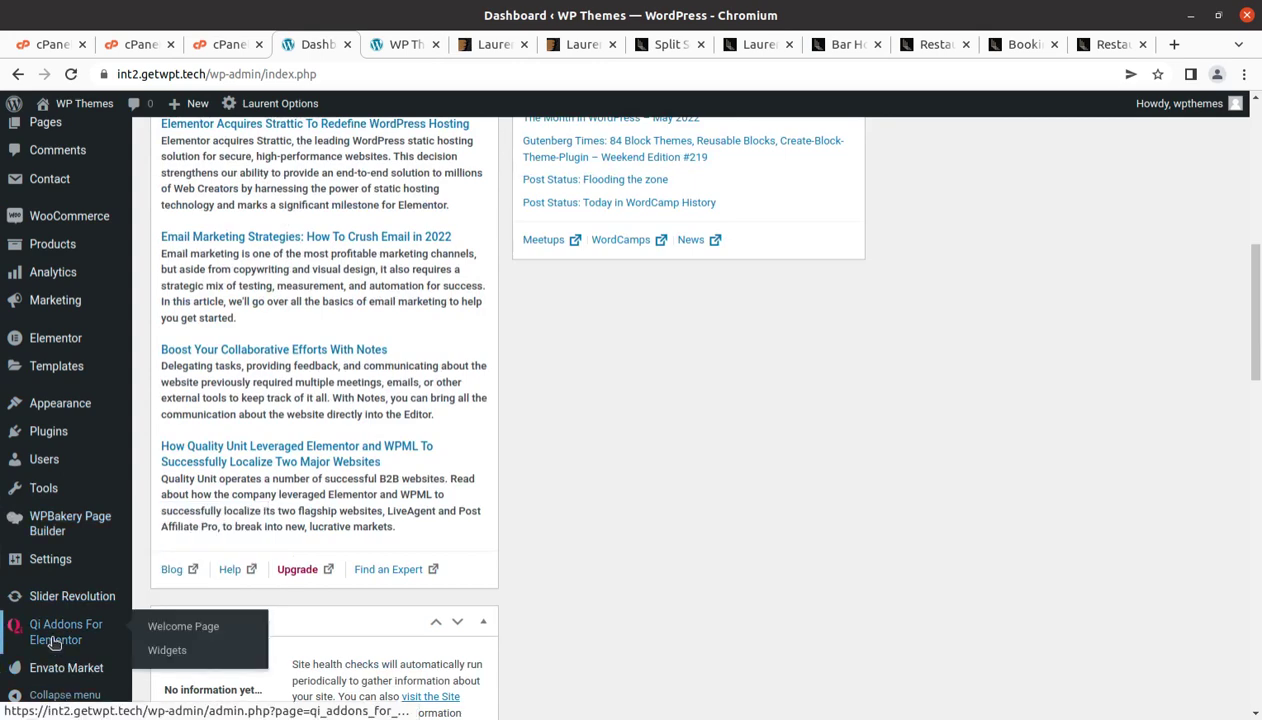
mouse_move(40, 432)
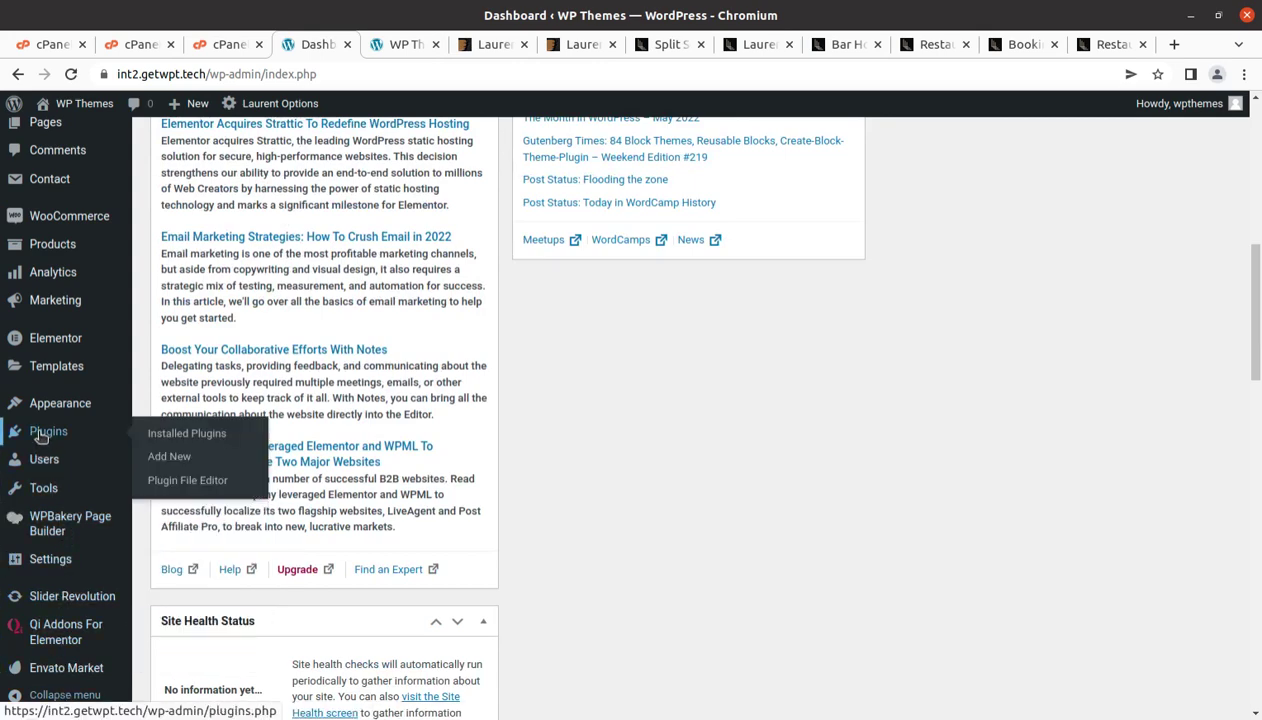
scroll(45, 415, up, 6)
mouse_move(58, 287)
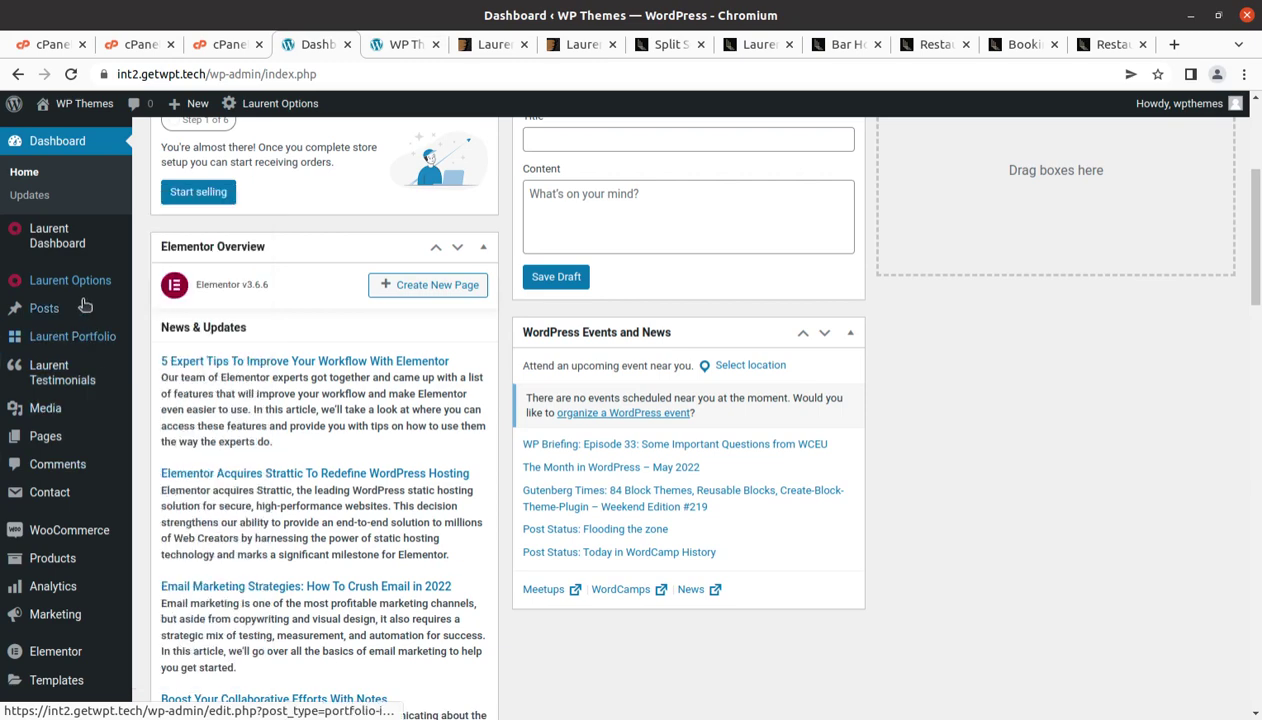
mouse_move(54, 249)
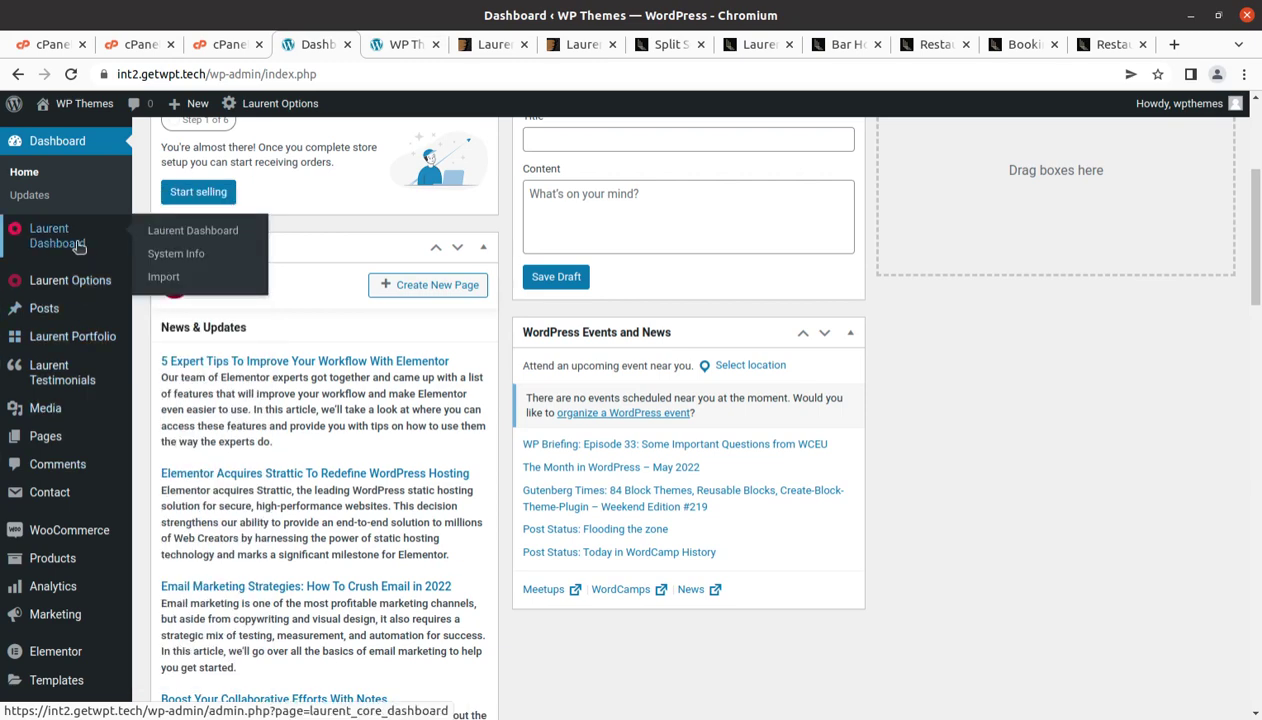
Open the Laurent theme's demo import page and choose Laurent Elementor as the demo to import.
click(172, 238)
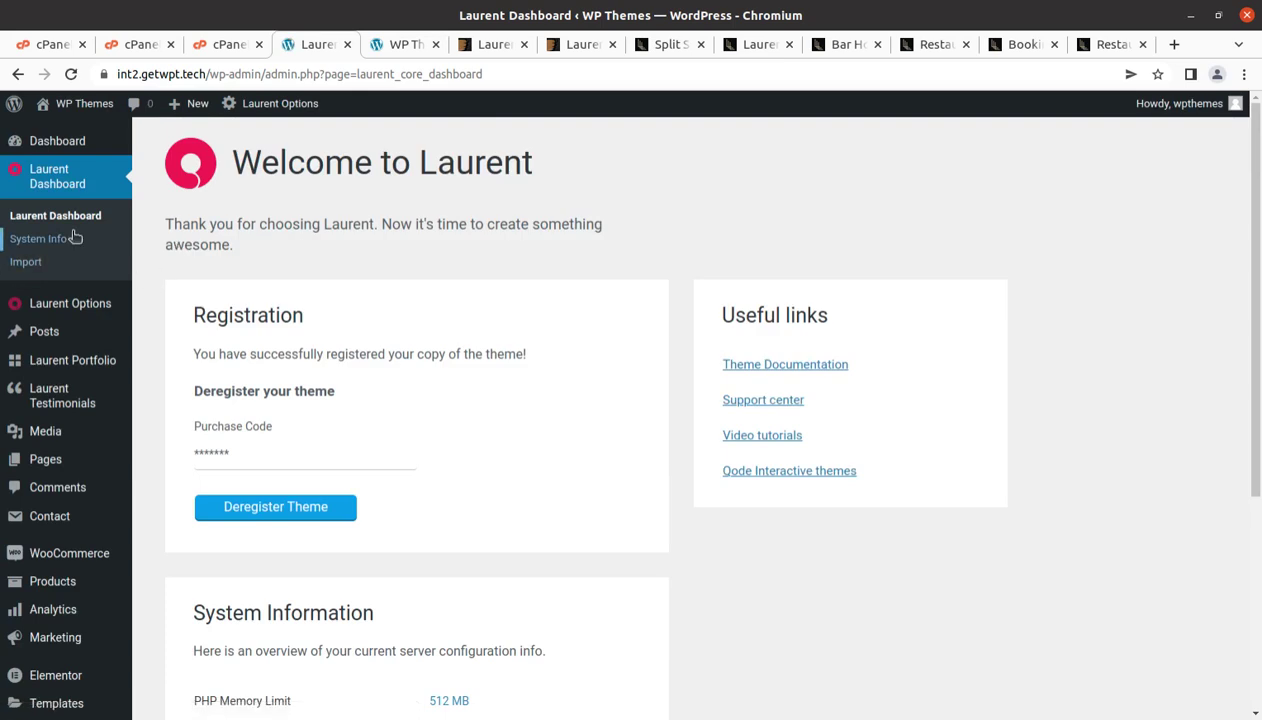
click(29, 266)
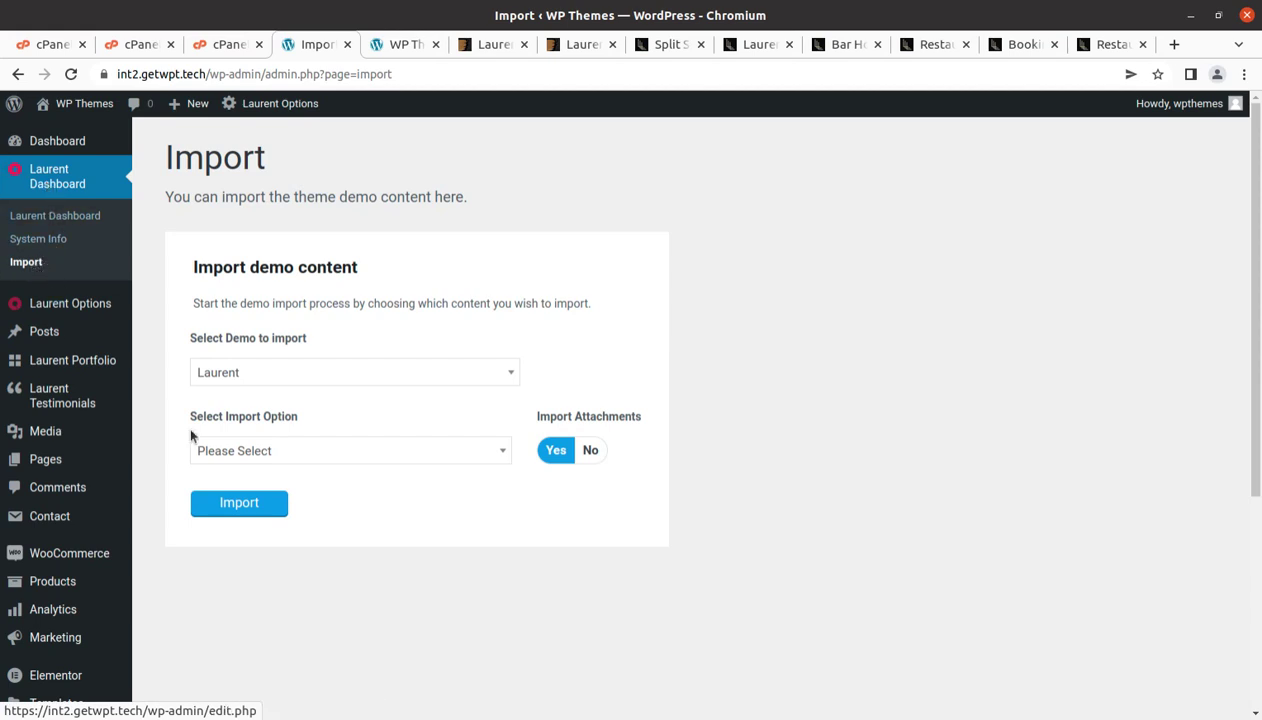
click(298, 373)
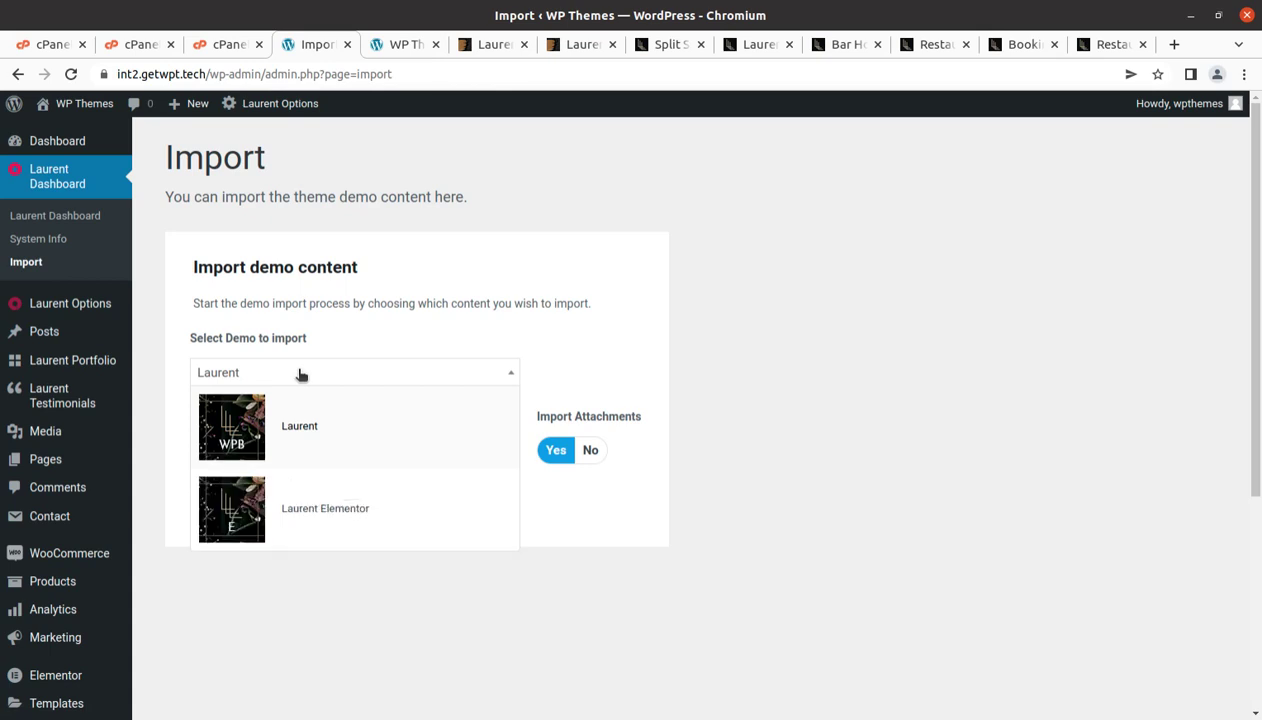
click(304, 514)
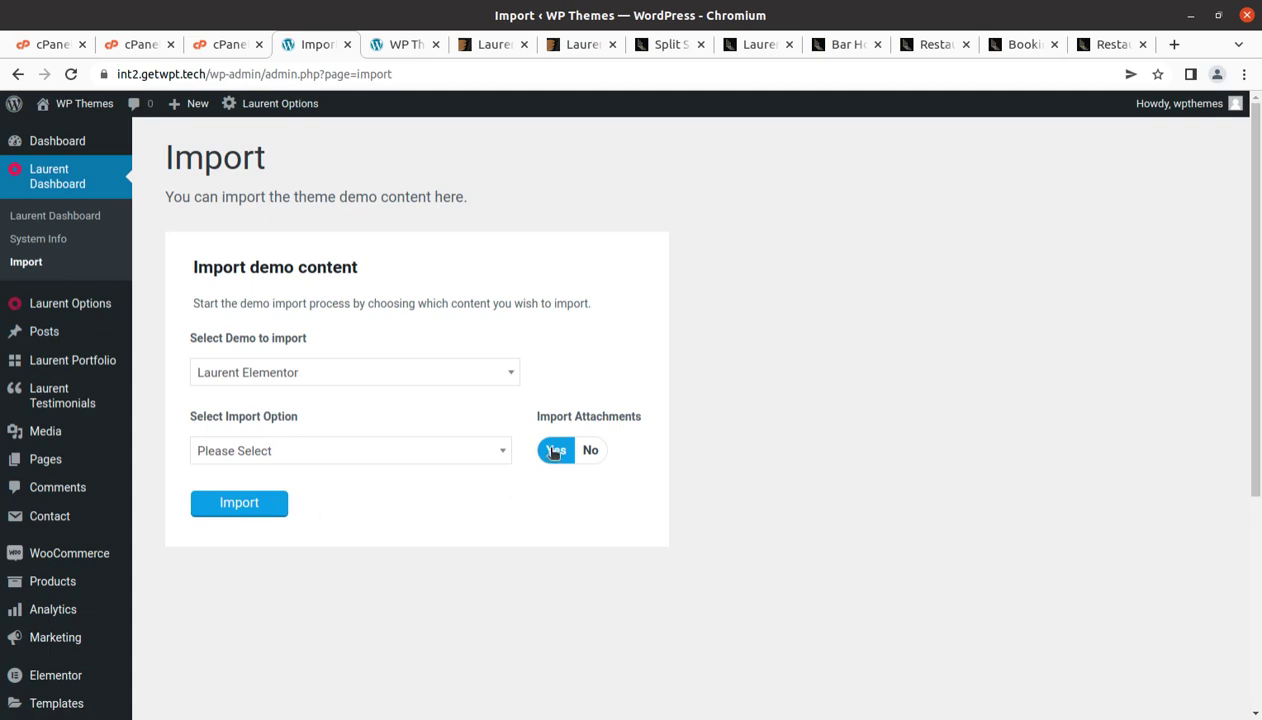
Set the import option to All and start the demo data import with attachments included.
click(281, 452)
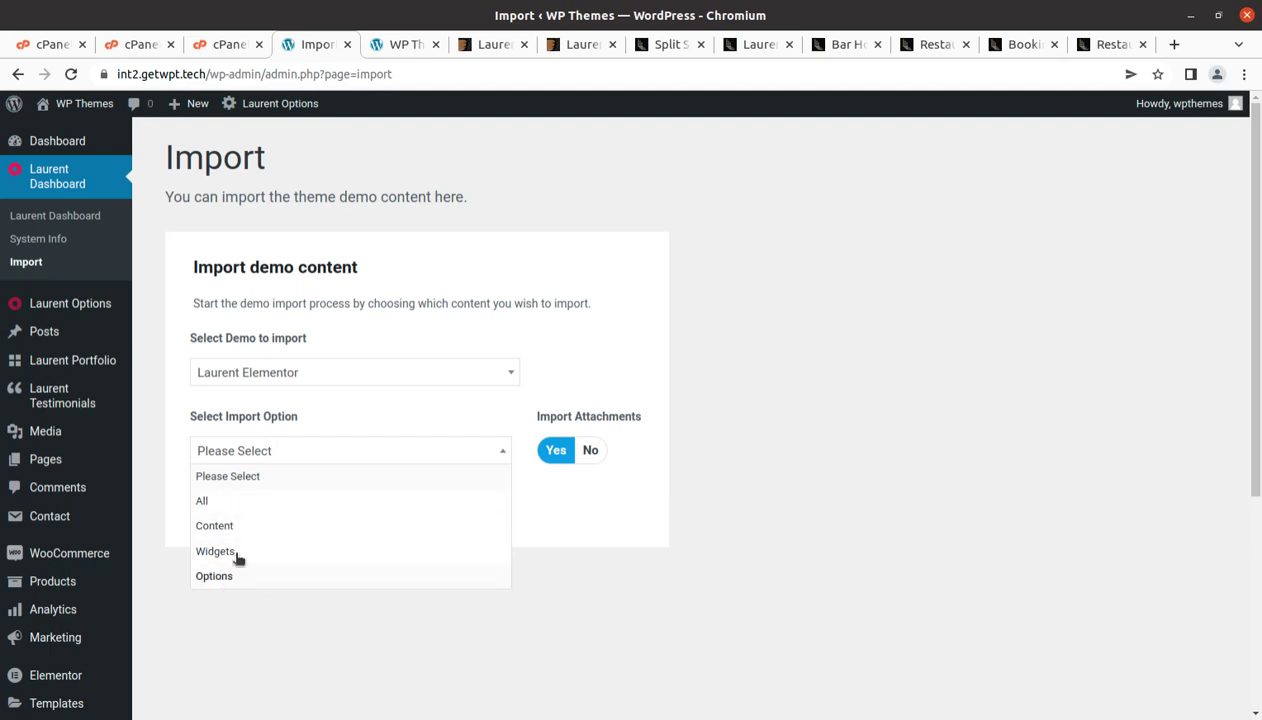
click(210, 500)
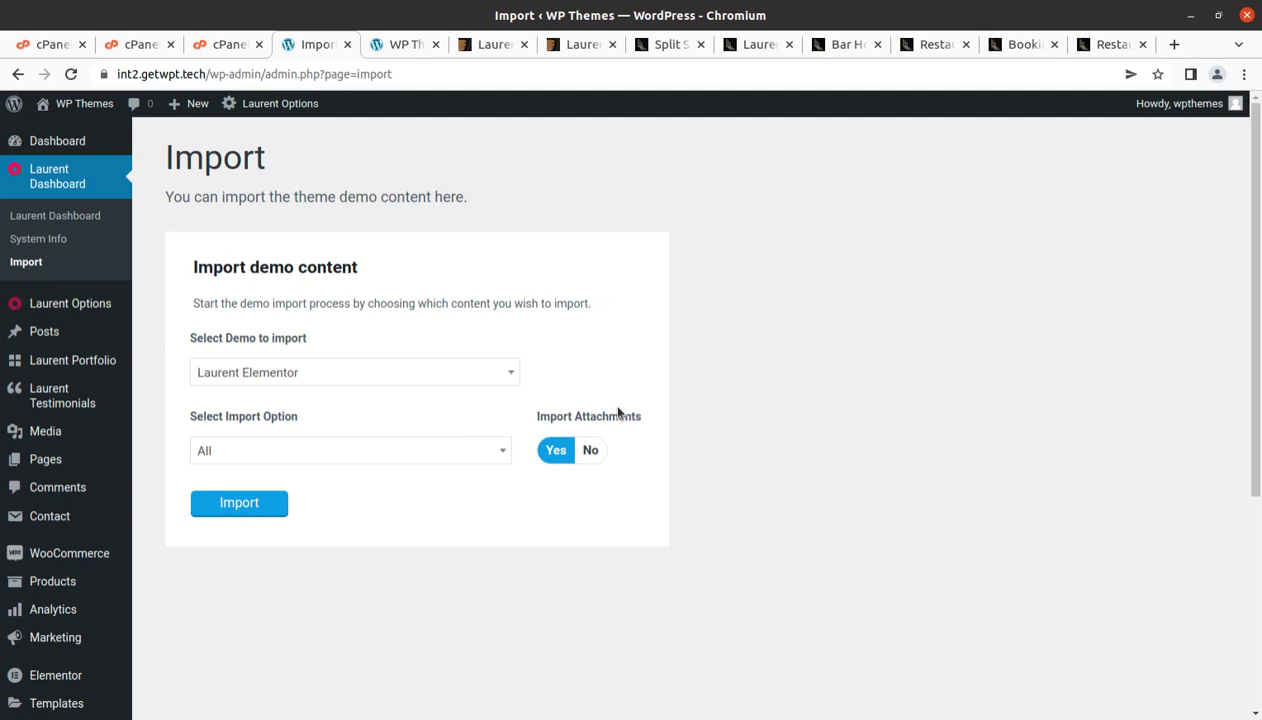
click(240, 504)
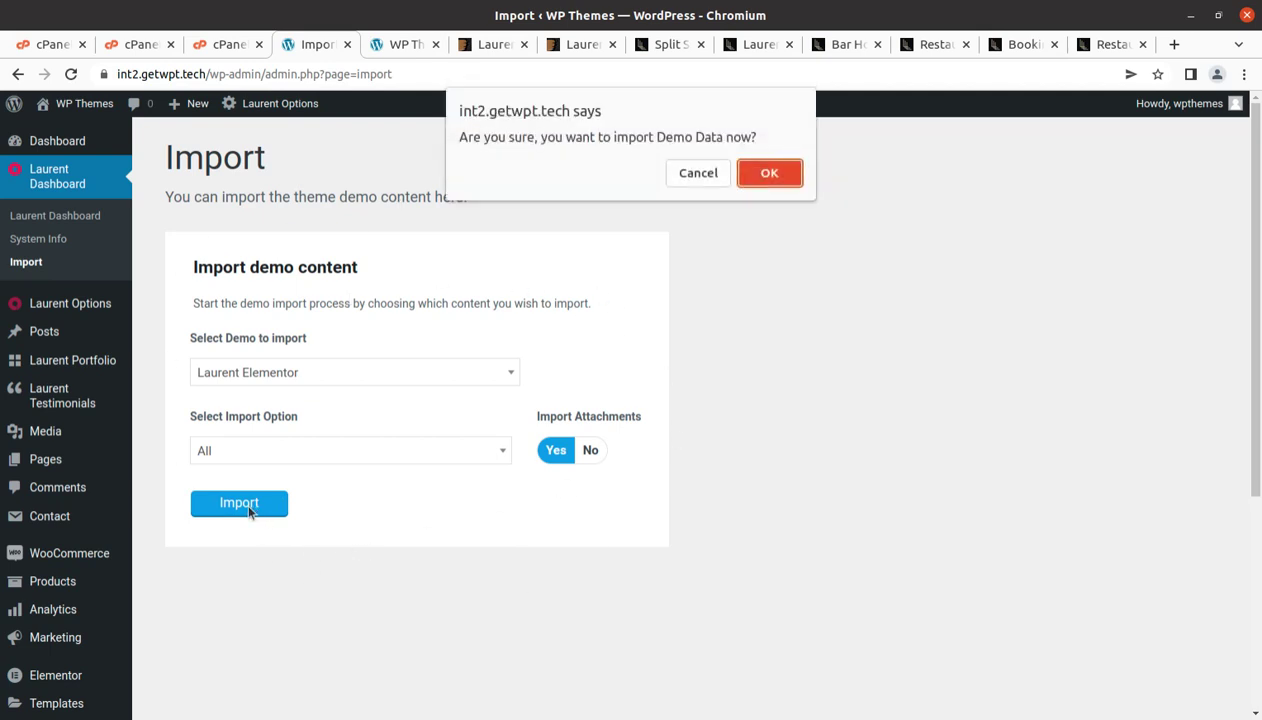
click(766, 175)
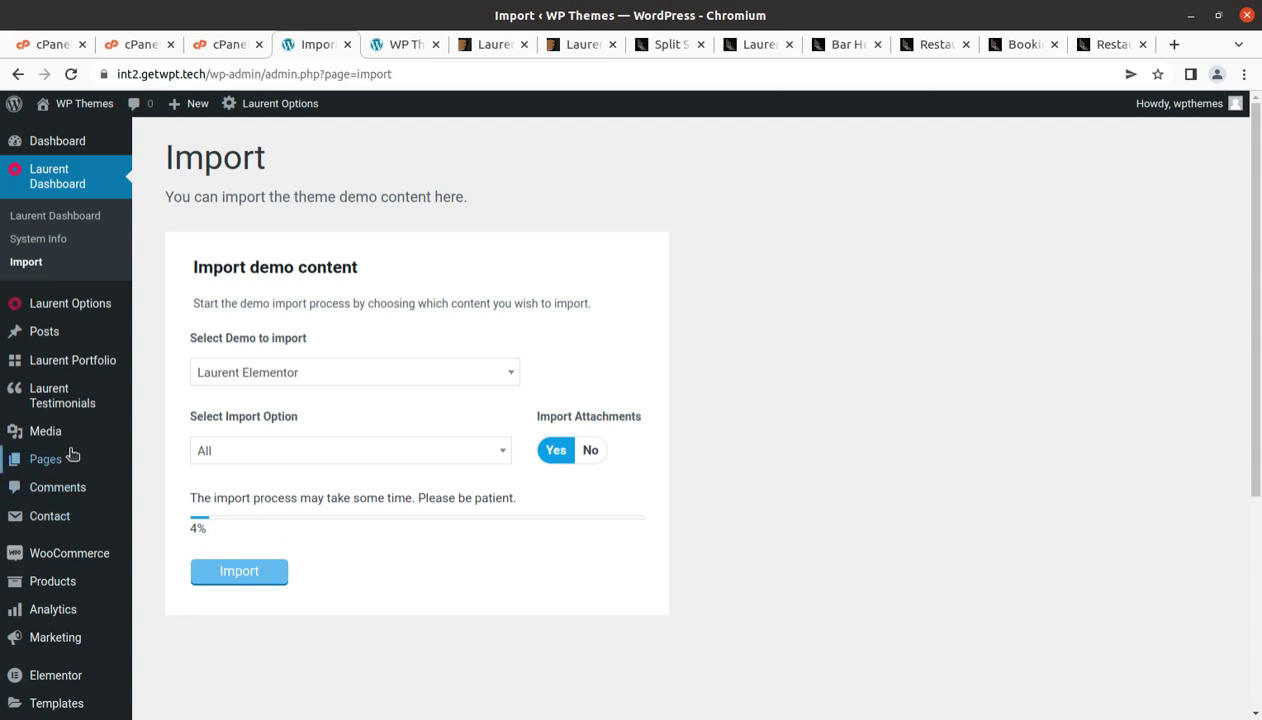
Open the Media Library in a separate browser tab, look through the imported images, and return to check the import progress.
mouse_move(100, 470)
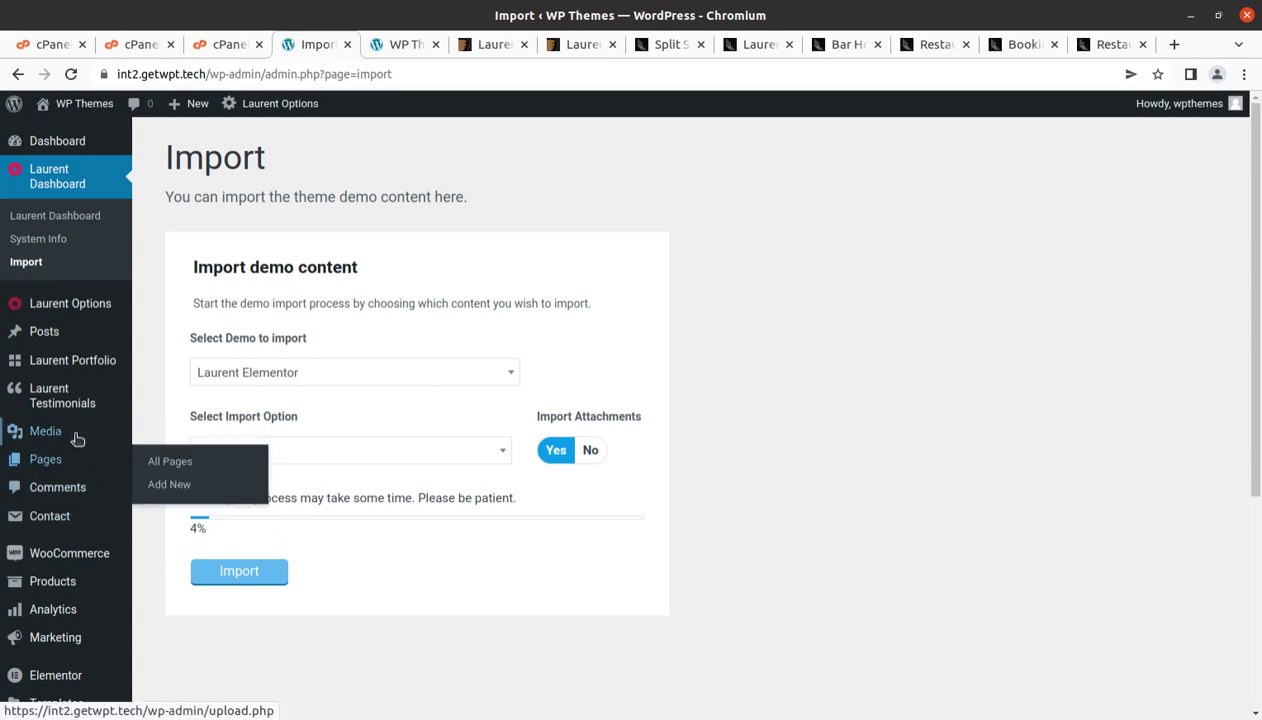
mouse_move(65, 437)
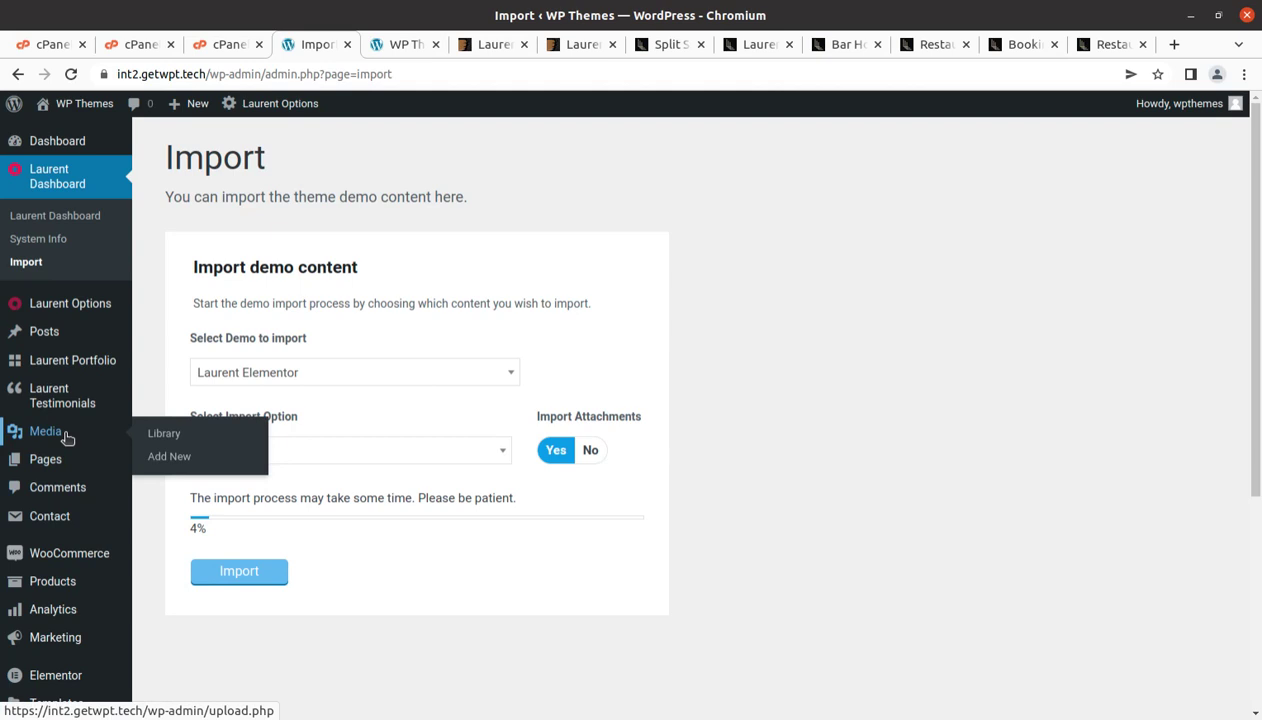
middle_click(174, 438)
click(381, 47)
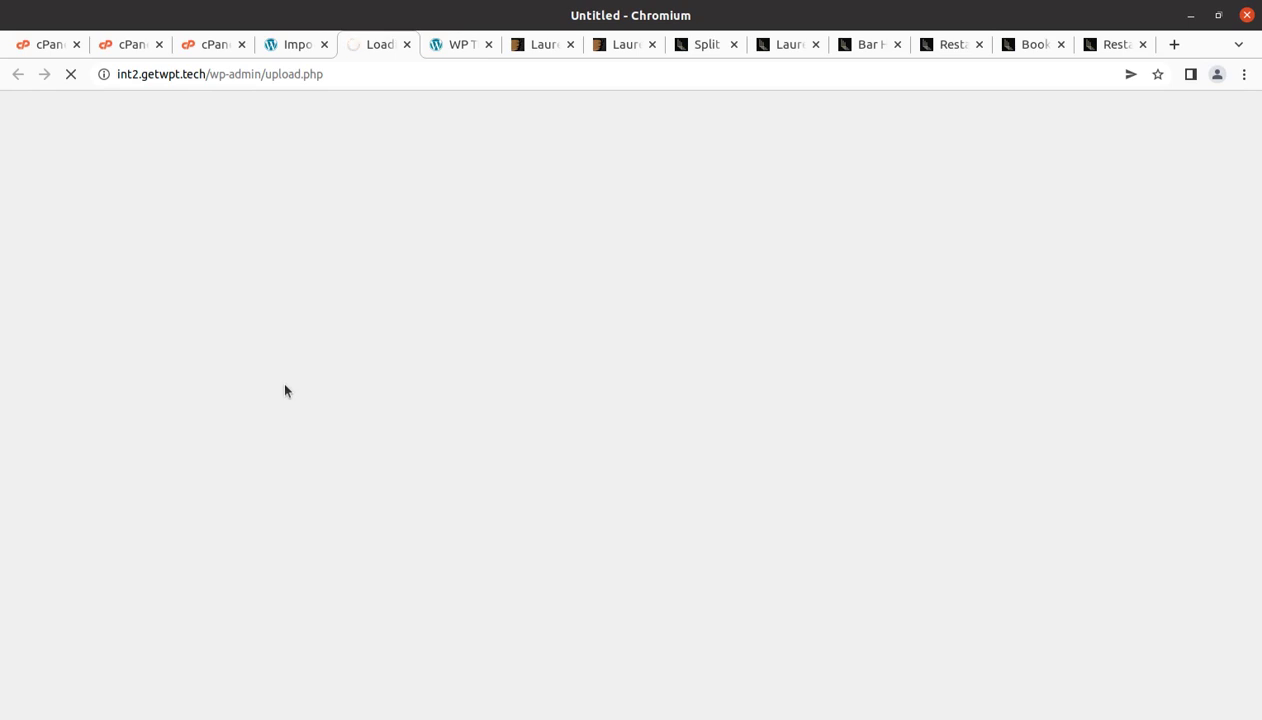
scroll(615, 405, down, 3)
scroll(605, 422, down, 6)
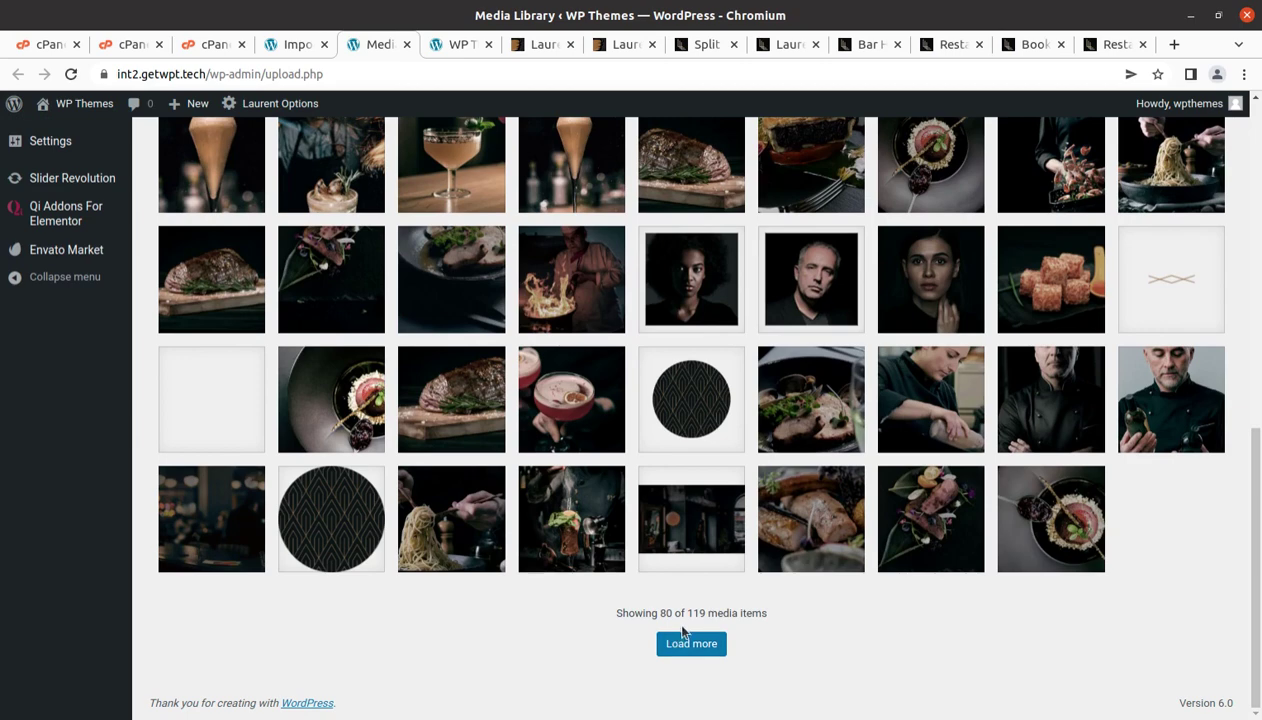
scroll(705, 500, up, 5)
click(293, 45)
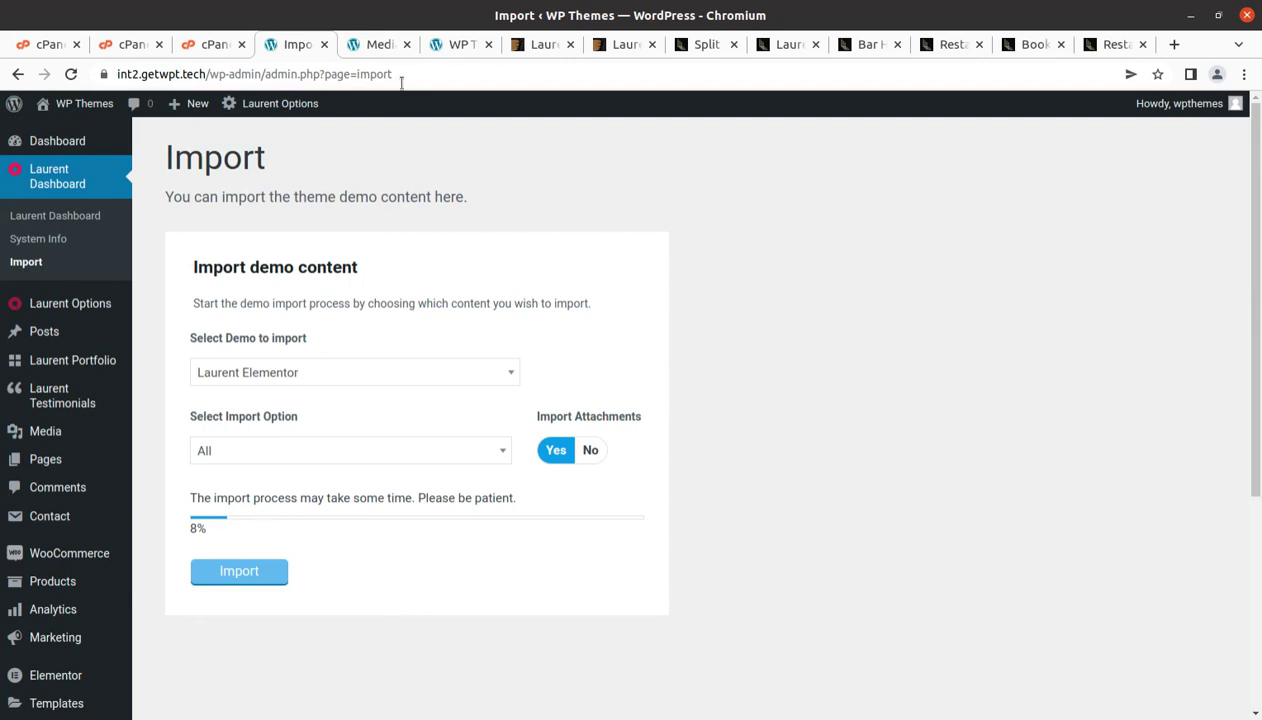
Examine the Media Library's demo images again from the upper rows to the end, then recheck the import progress.
click(373, 47)
scroll(654, 435, down, 3)
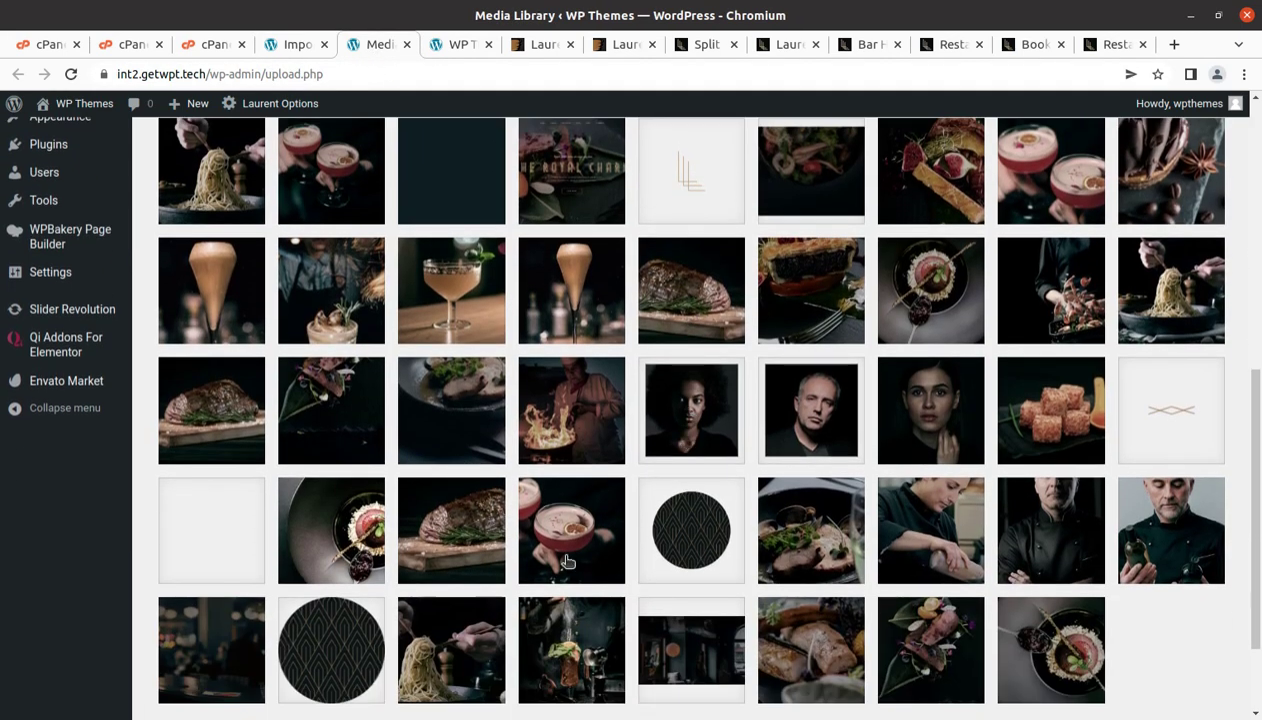
scroll(475, 514, up, 2)
scroll(389, 394, up, 2)
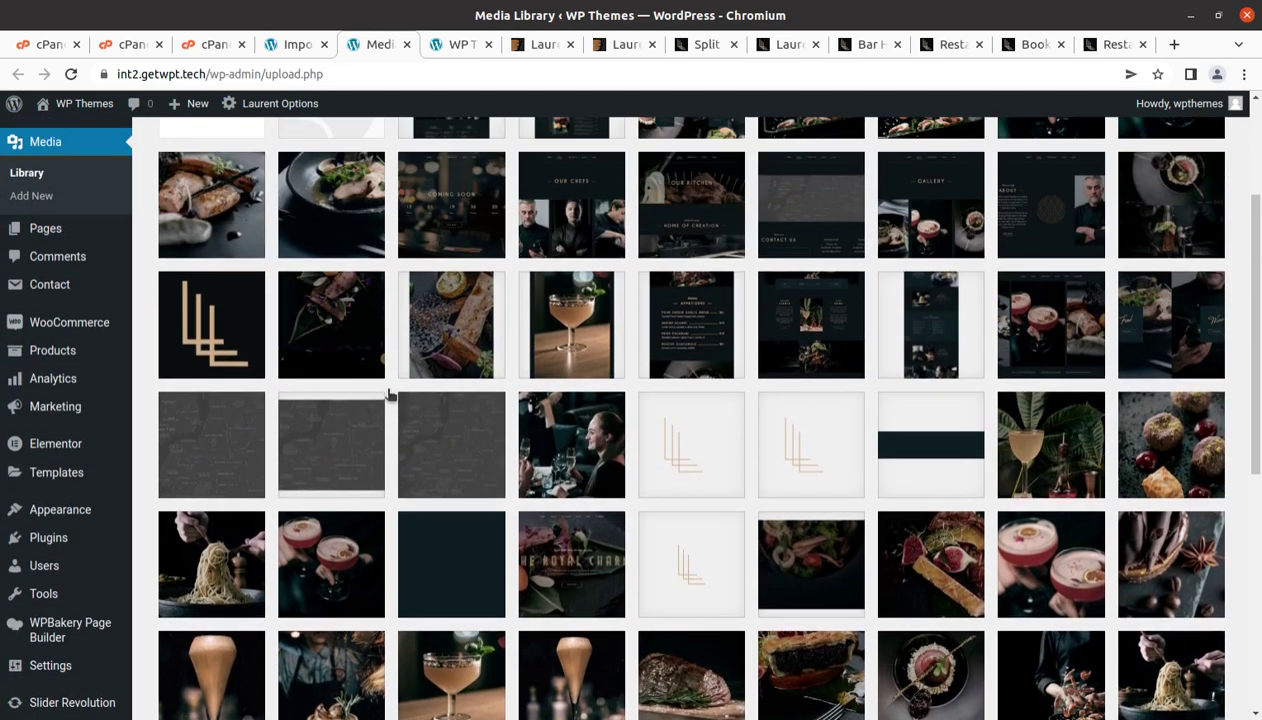
scroll(787, 346, up, 2)
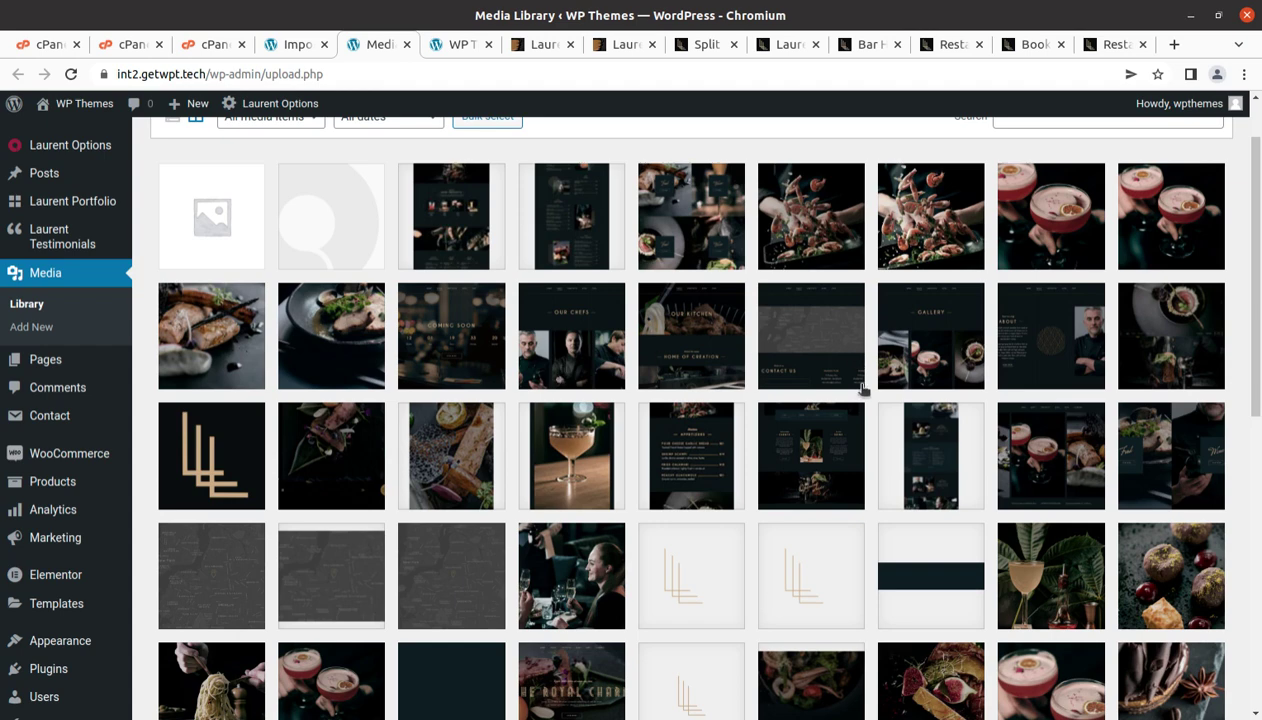
scroll(822, 435, down, 6)
scroll(822, 435, down, 2)
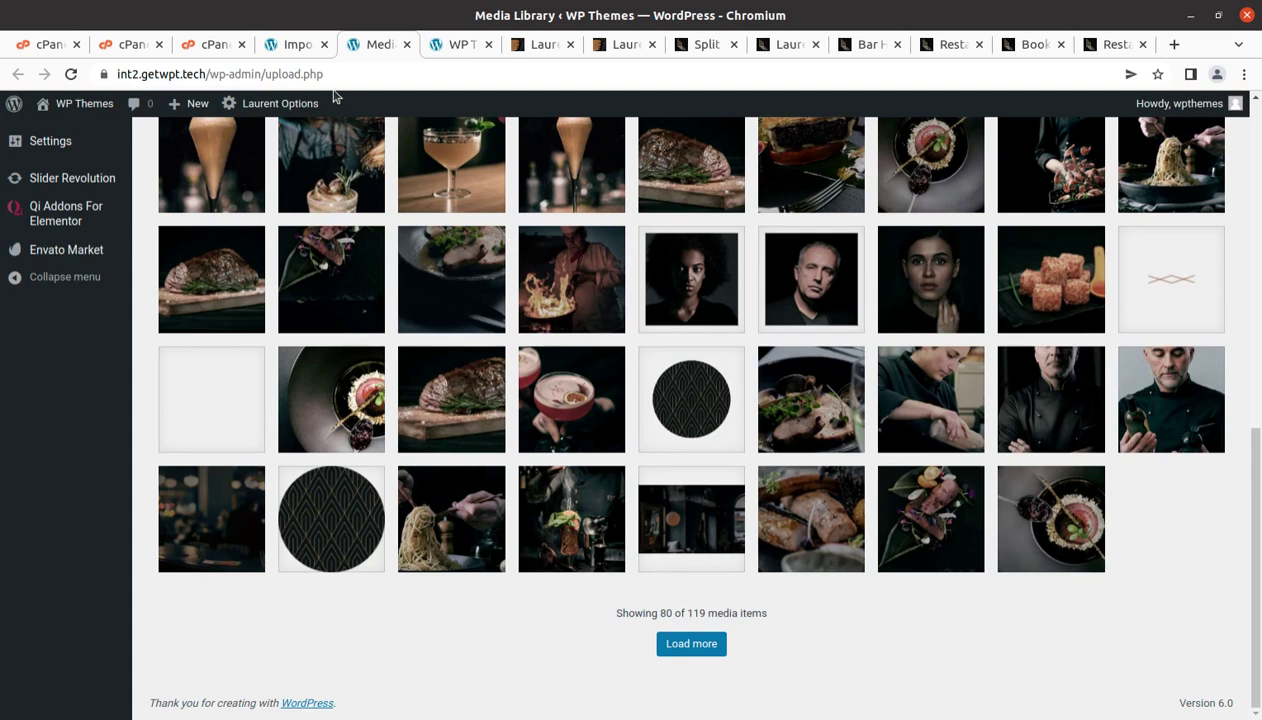
click(297, 44)
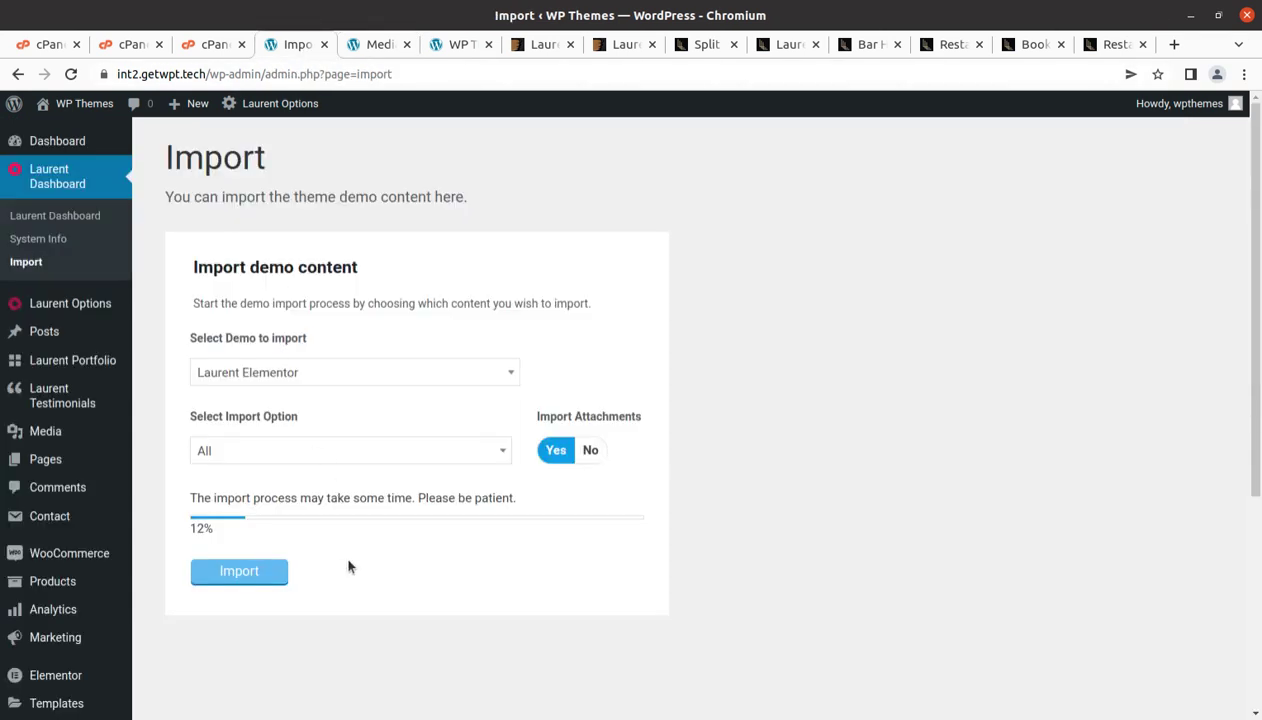
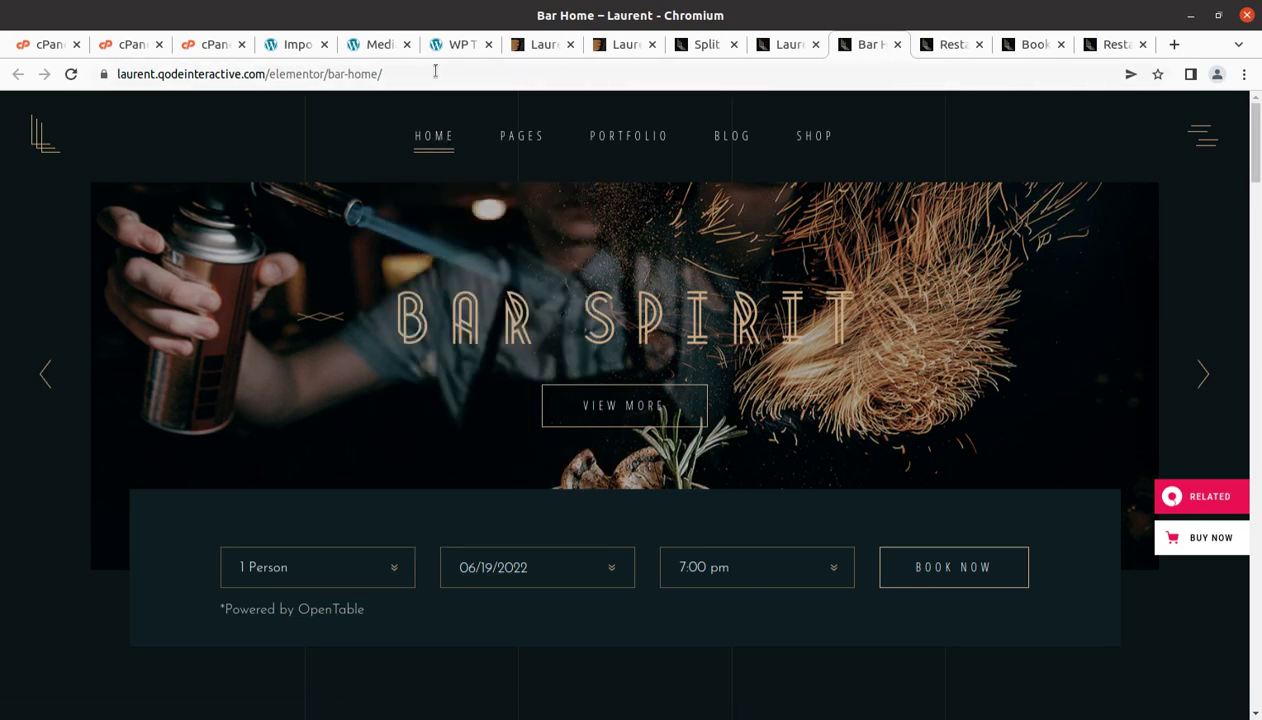
Review the Bar Home, main home and Restaurant Menu demo pages while the import runs.
mouse_move(628, 163)
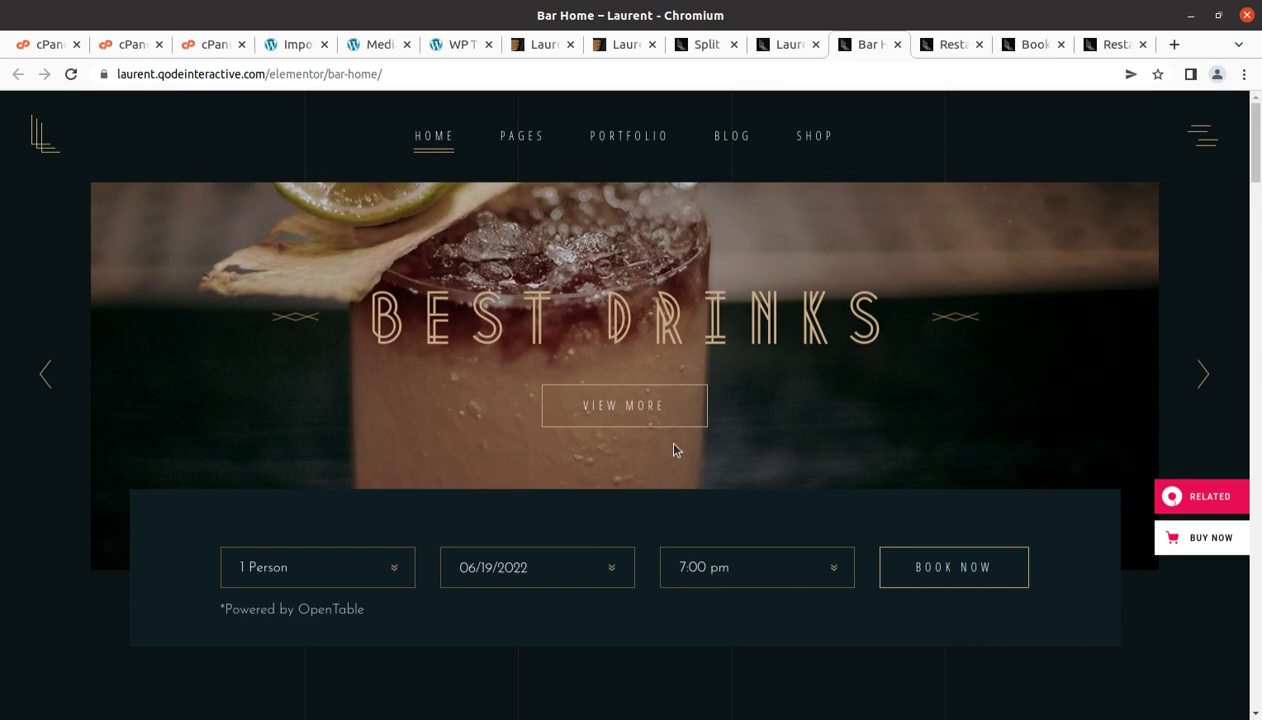
scroll(667, 406, down, 3)
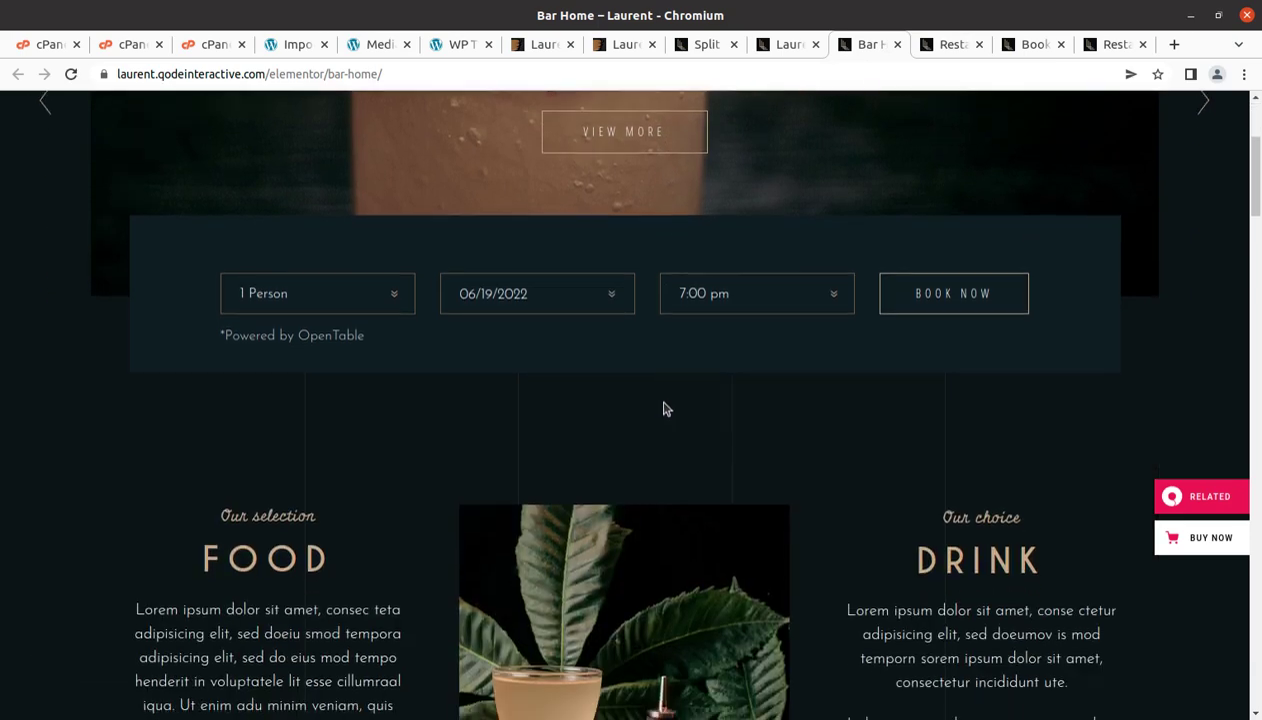
scroll(665, 407, down, 8)
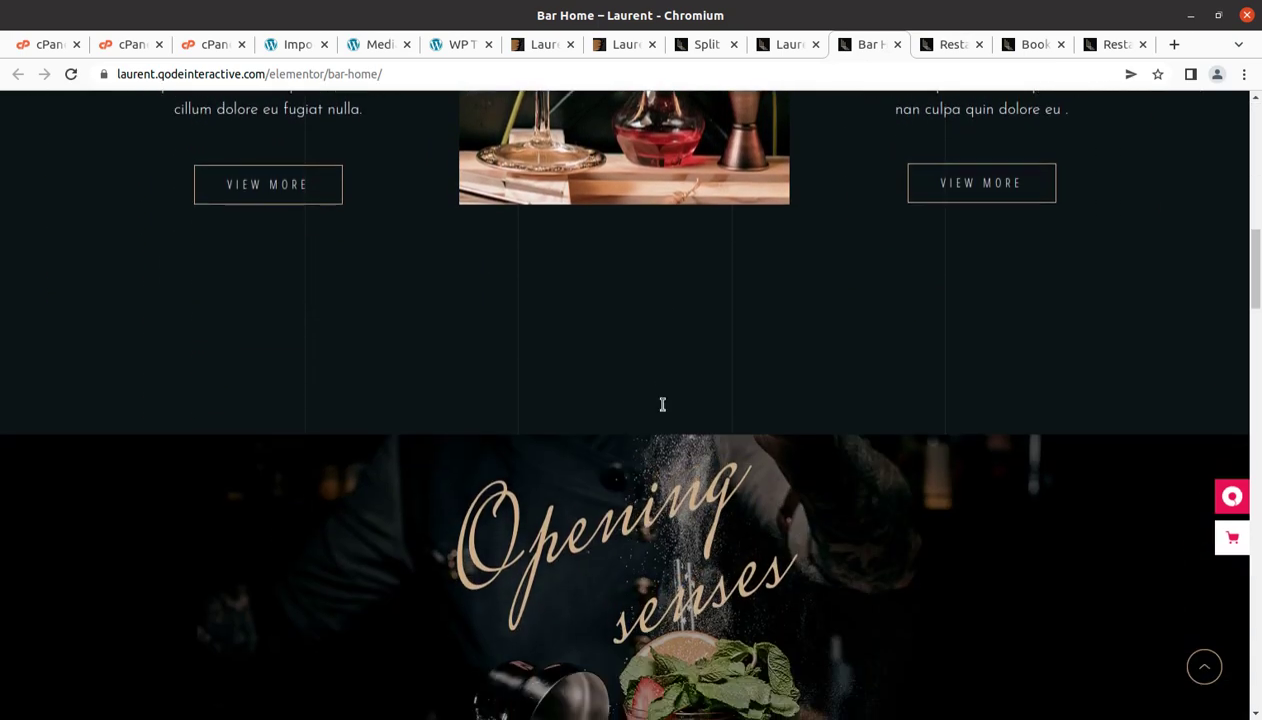
scroll(662, 404, down, 2)
click(795, 44)
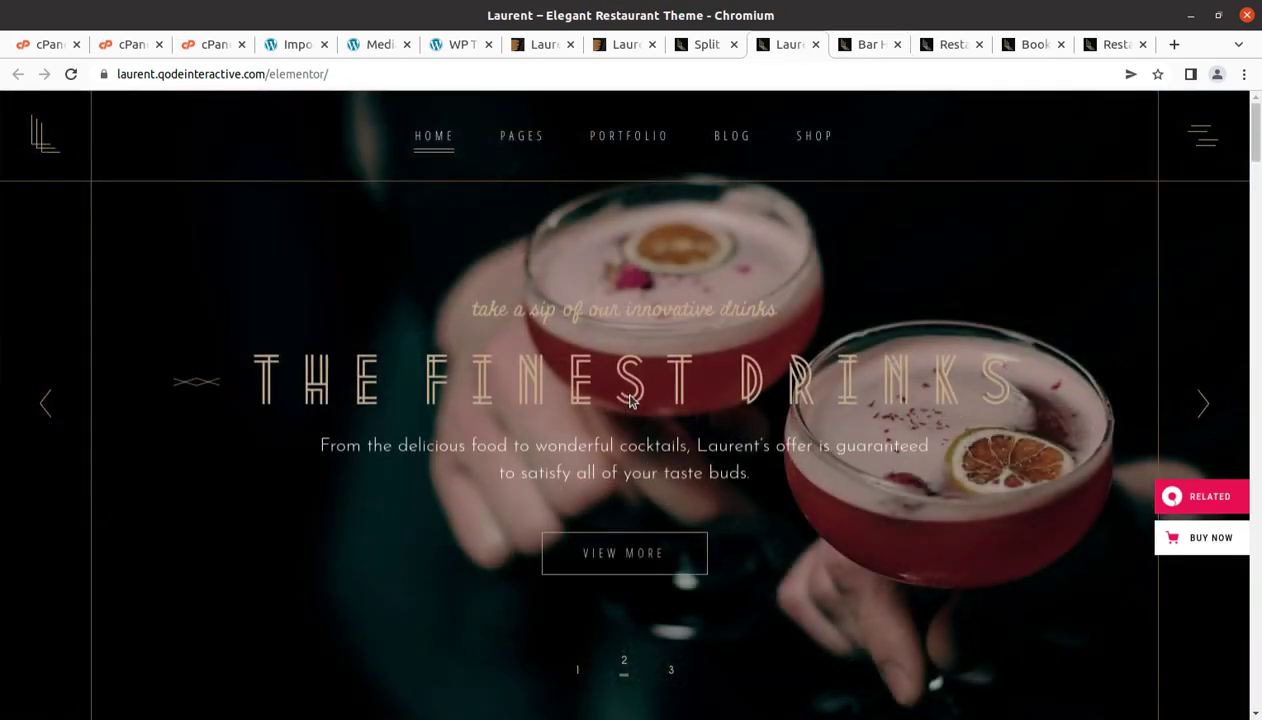
click(953, 46)
scroll(891, 204, down, 3)
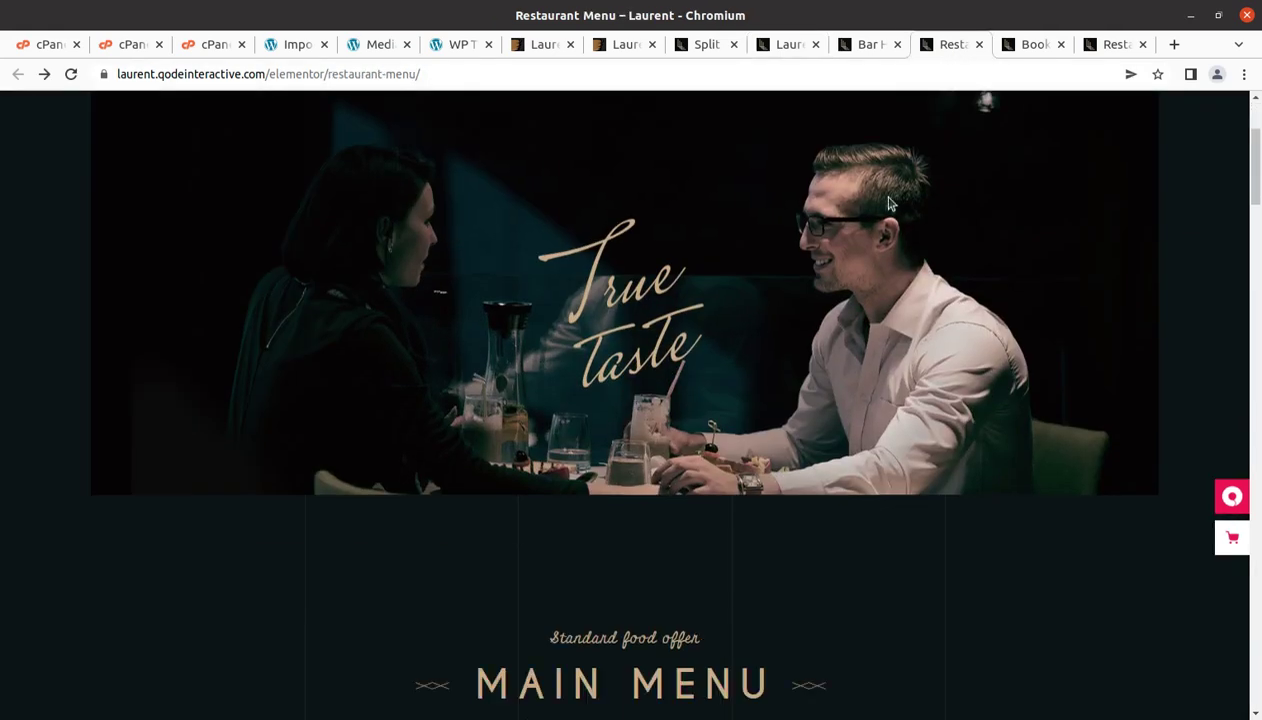
Go to the Booking Page demo and submit its reservation form to open the linked OpenTable booking page.
click(1035, 46)
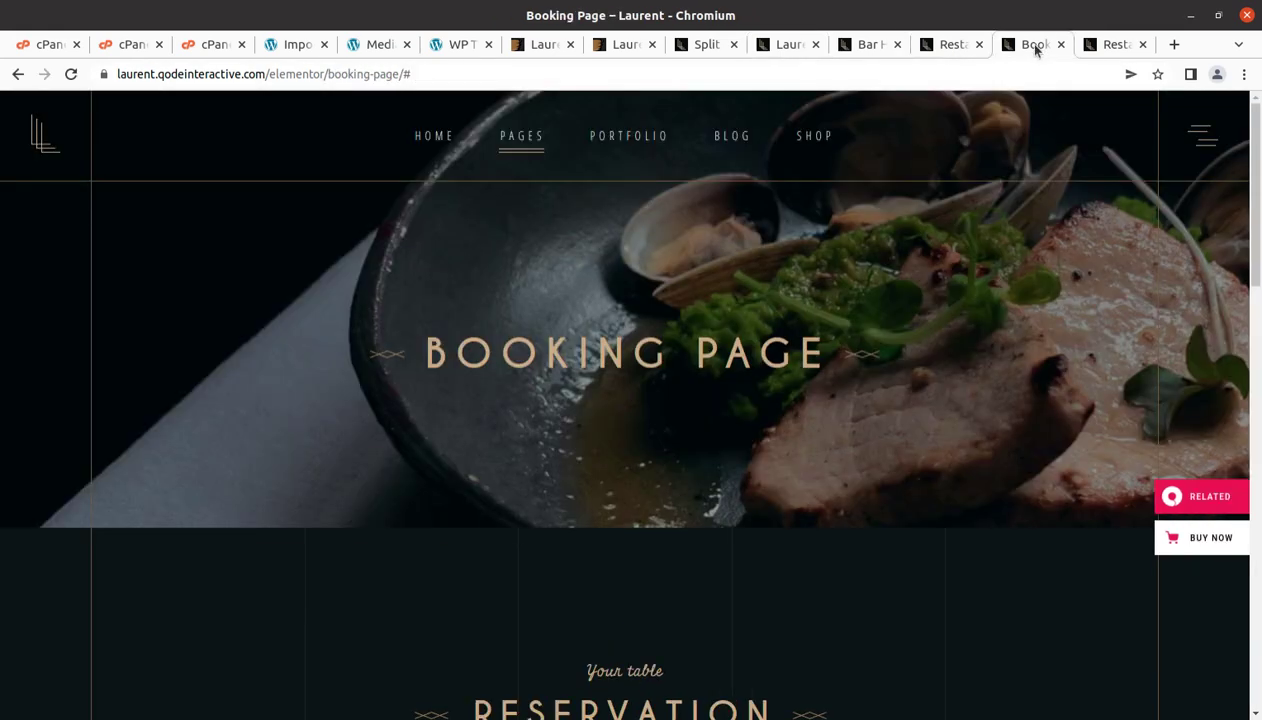
click(17, 74)
scroll(746, 496, down, 4)
click(943, 467)
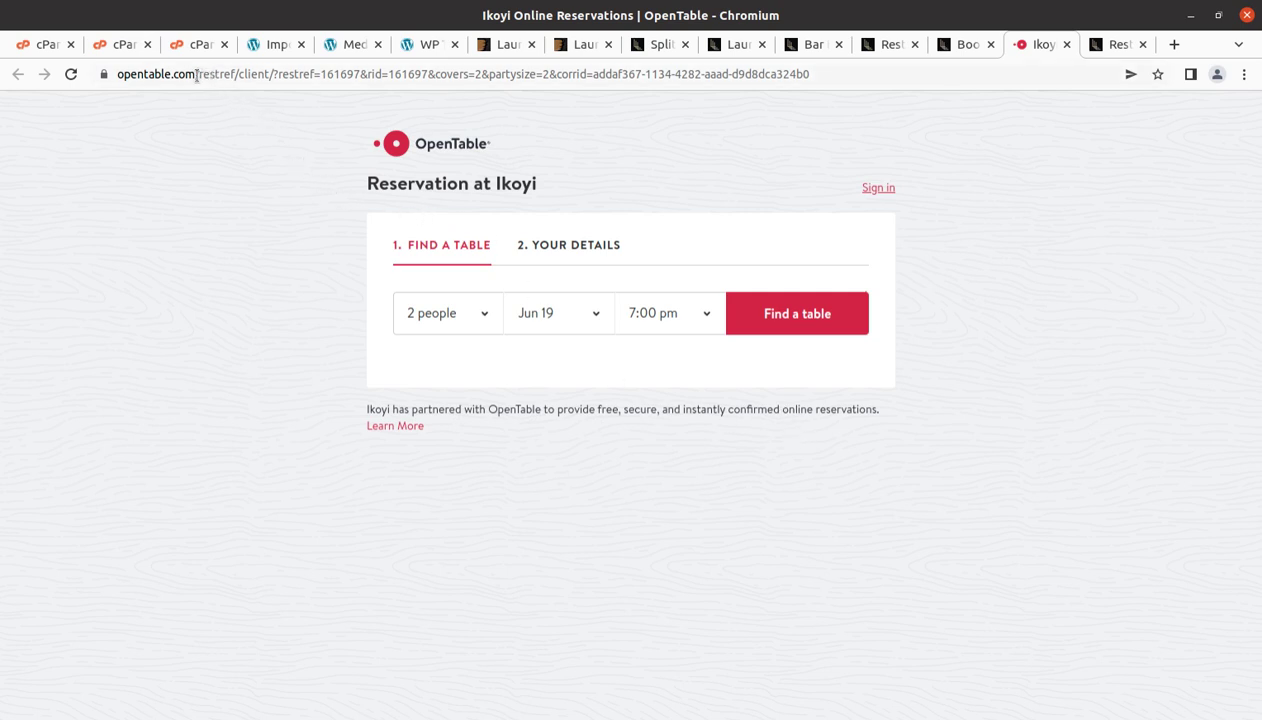
drag(194, 74, 1088, 73)
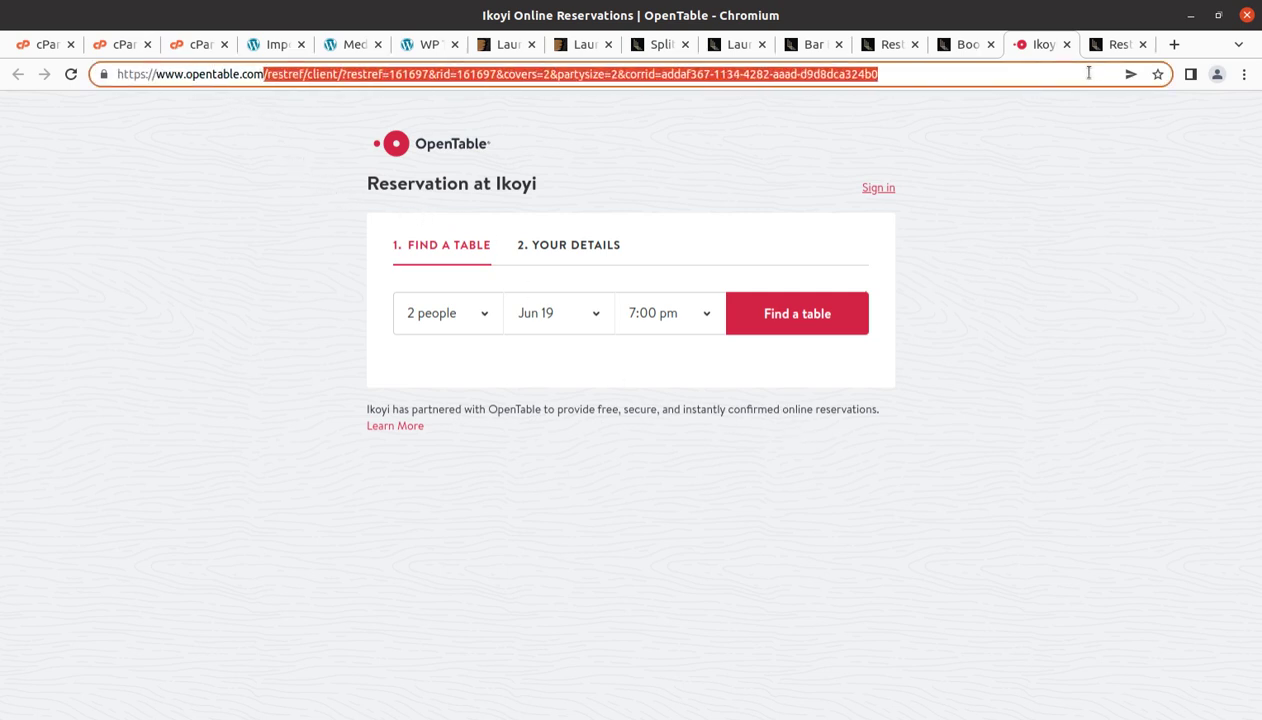
key(BackSpace)
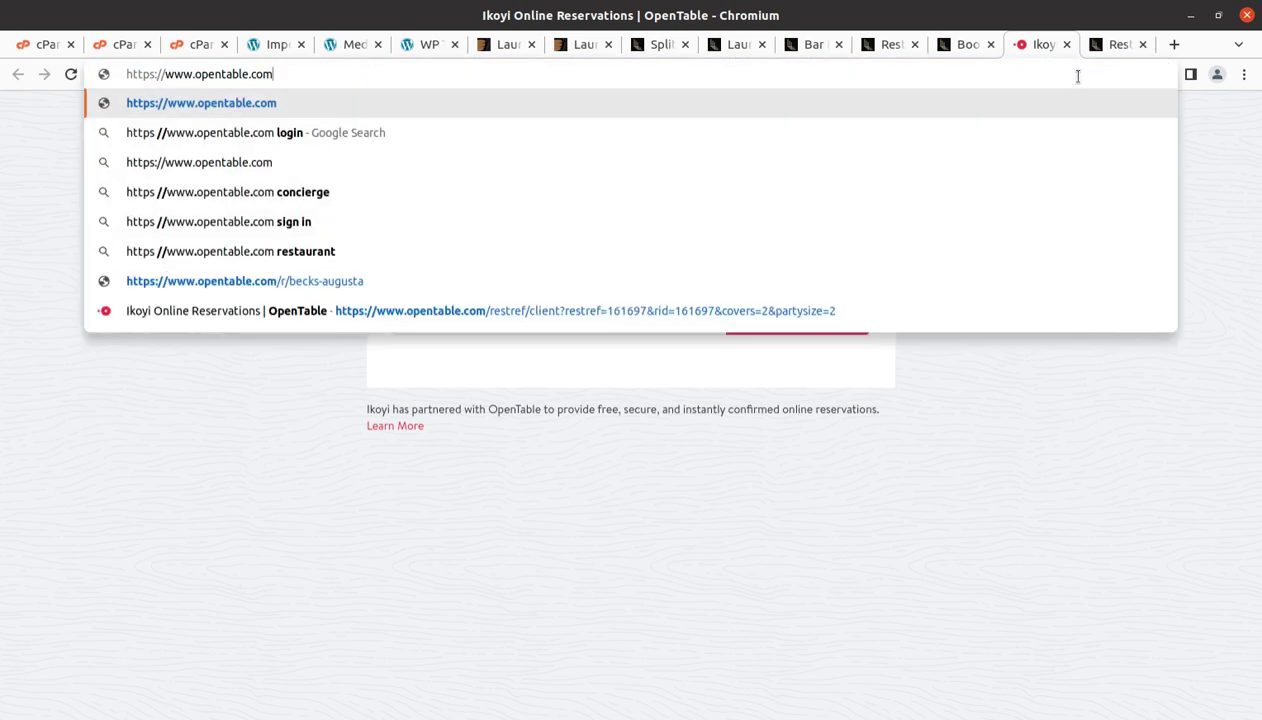
key(Return)
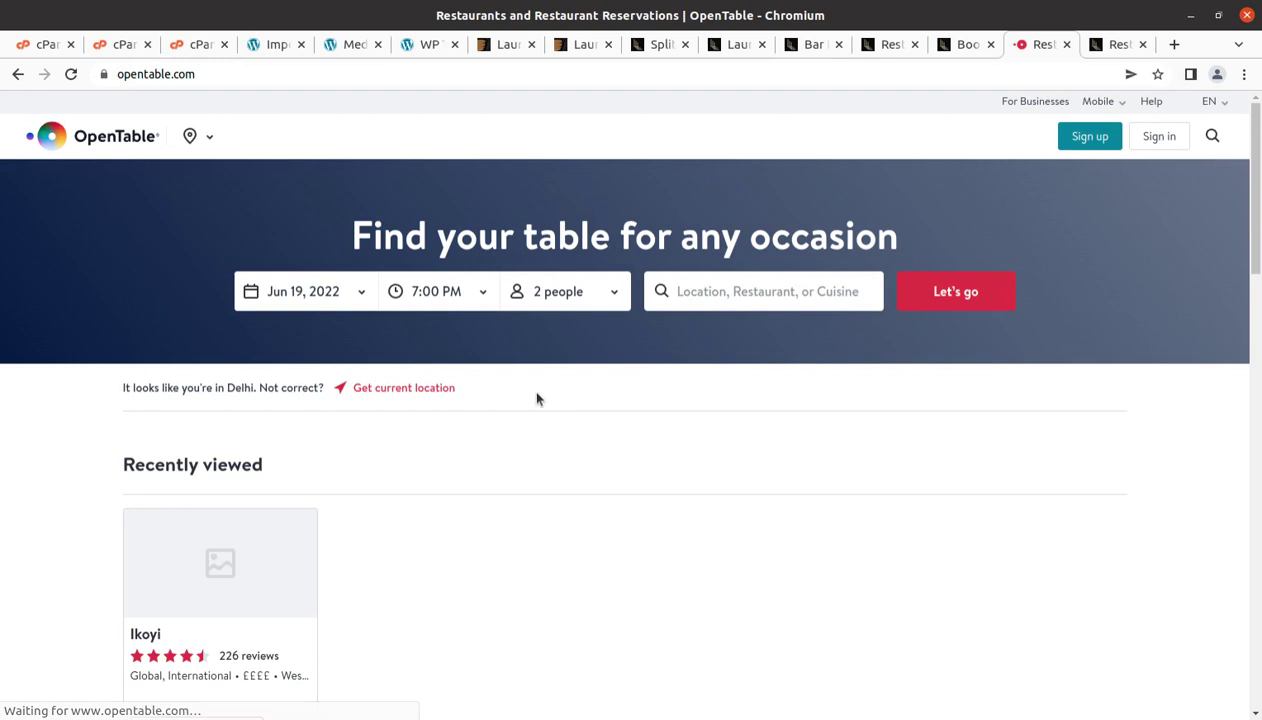
Examine the OpenTable home page: popular restaurants, city listings and the Restaurateurs Join Us section, then return to its search form.
scroll(637, 425, down, 5)
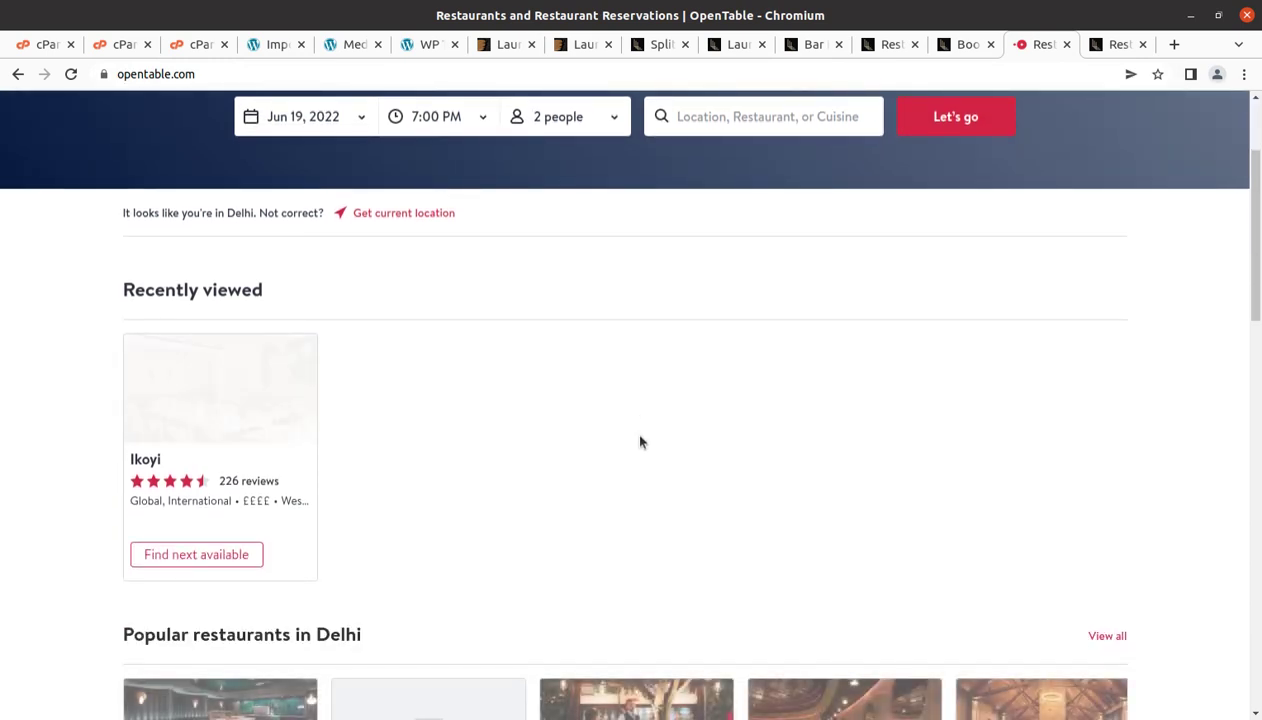
scroll(641, 442, down, 6)
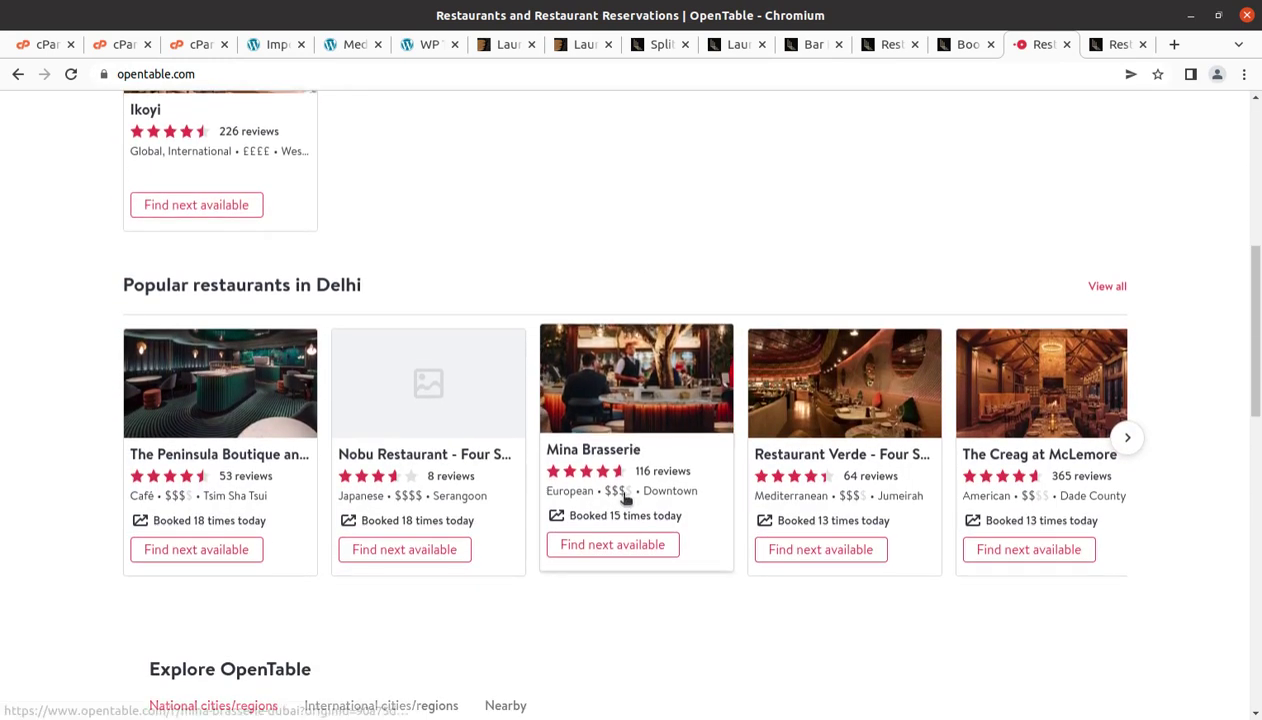
scroll(623, 515, down, 7)
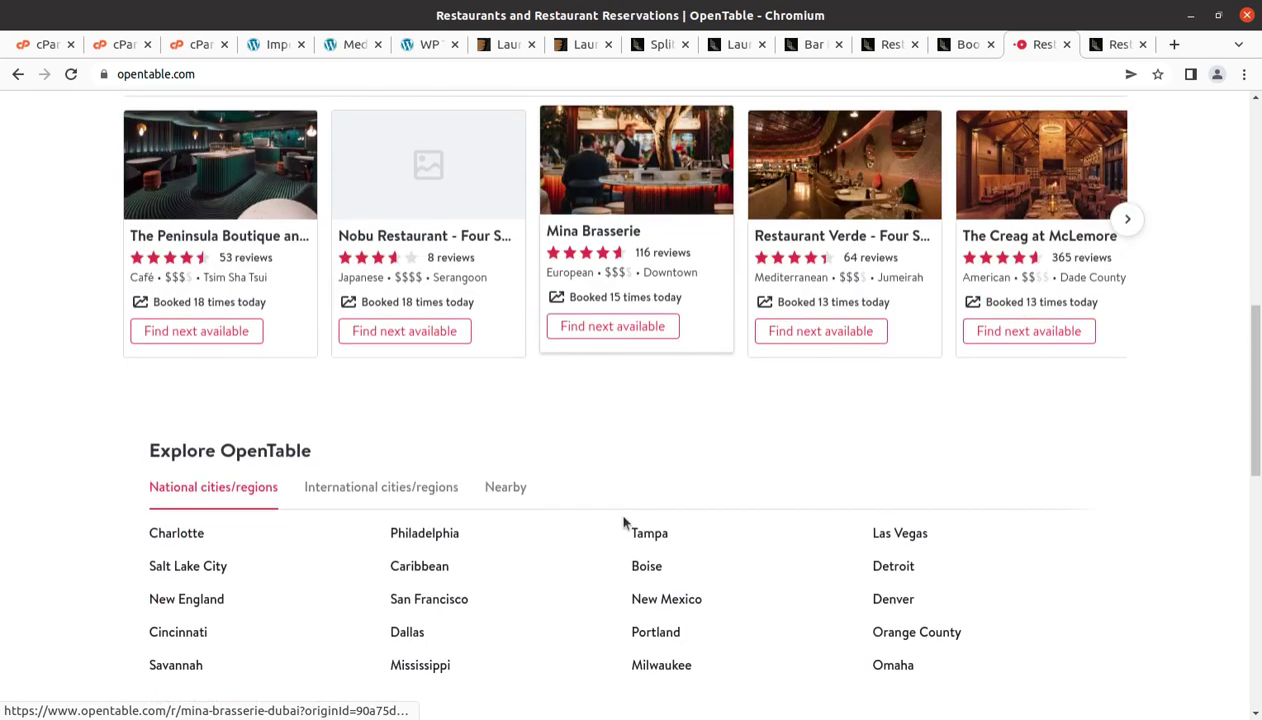
scroll(622, 522, up, 5)
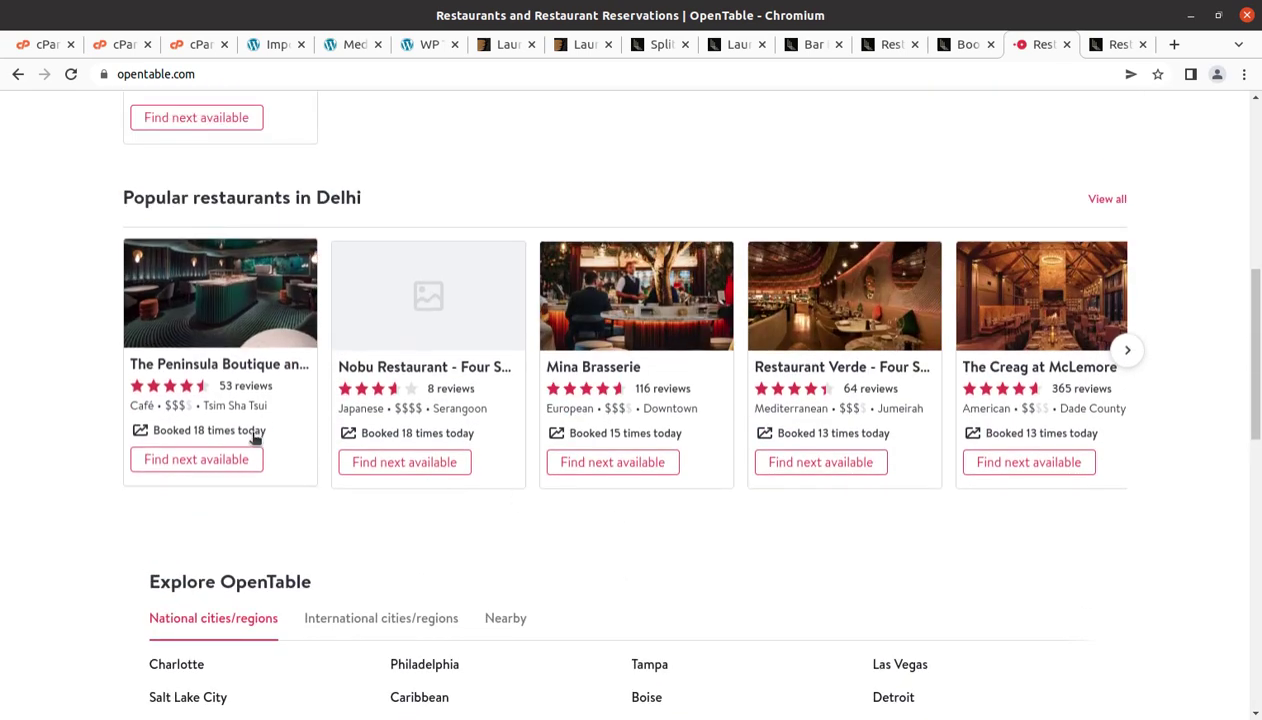
scroll(304, 445, down, 8)
scroll(407, 468, down, 3)
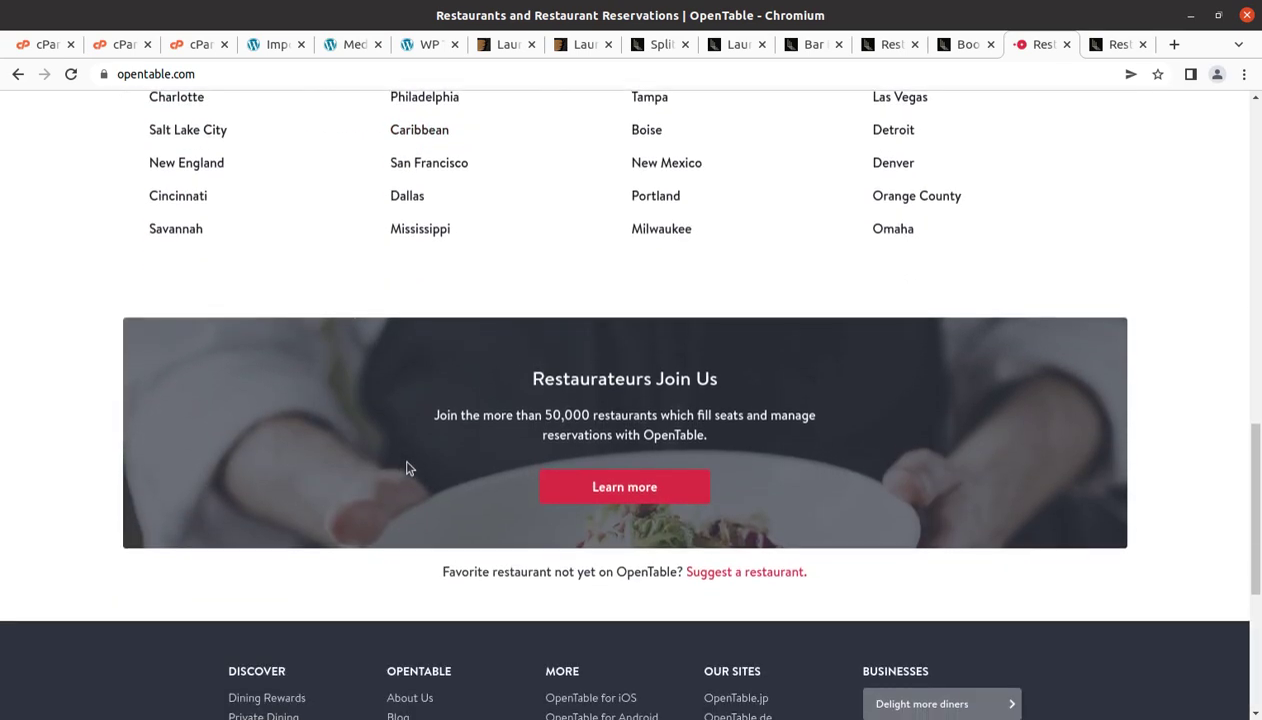
scroll(407, 468, up, 20)
scroll(407, 468, up, 3)
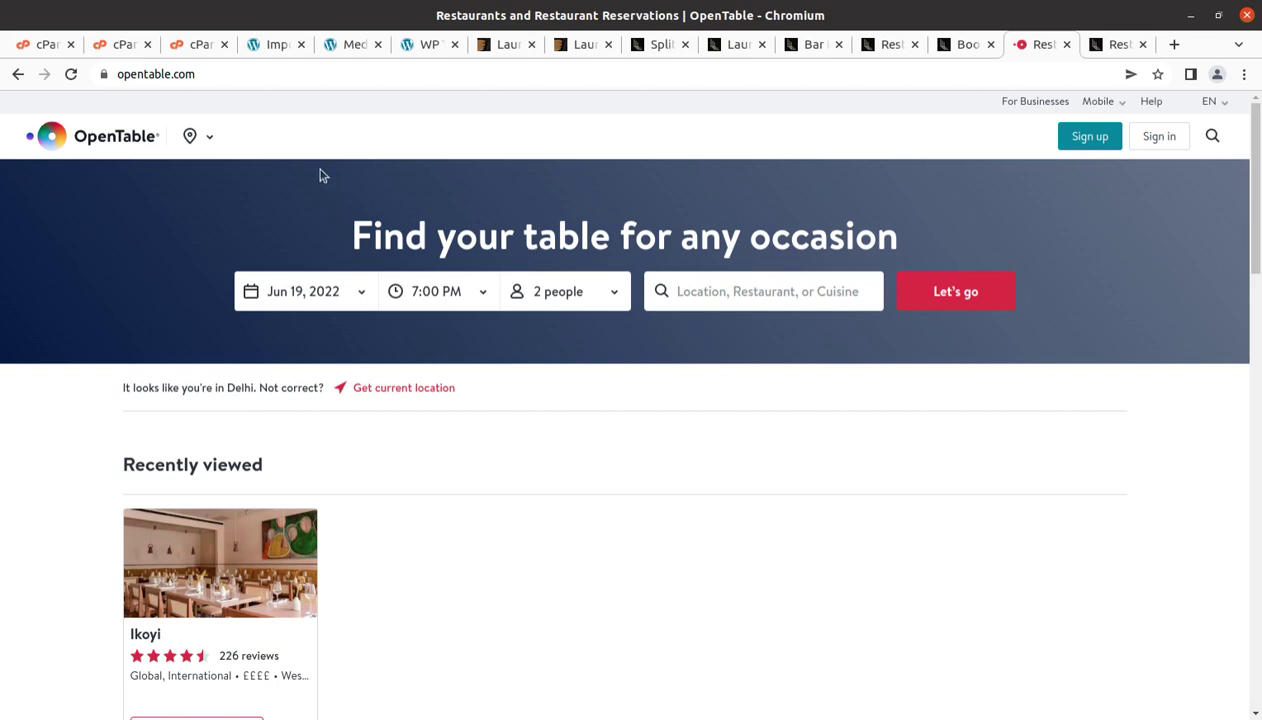
Close the OpenTable page and check the Laurent Elementor demo import progress on the WordPress Import page.
click(1066, 44)
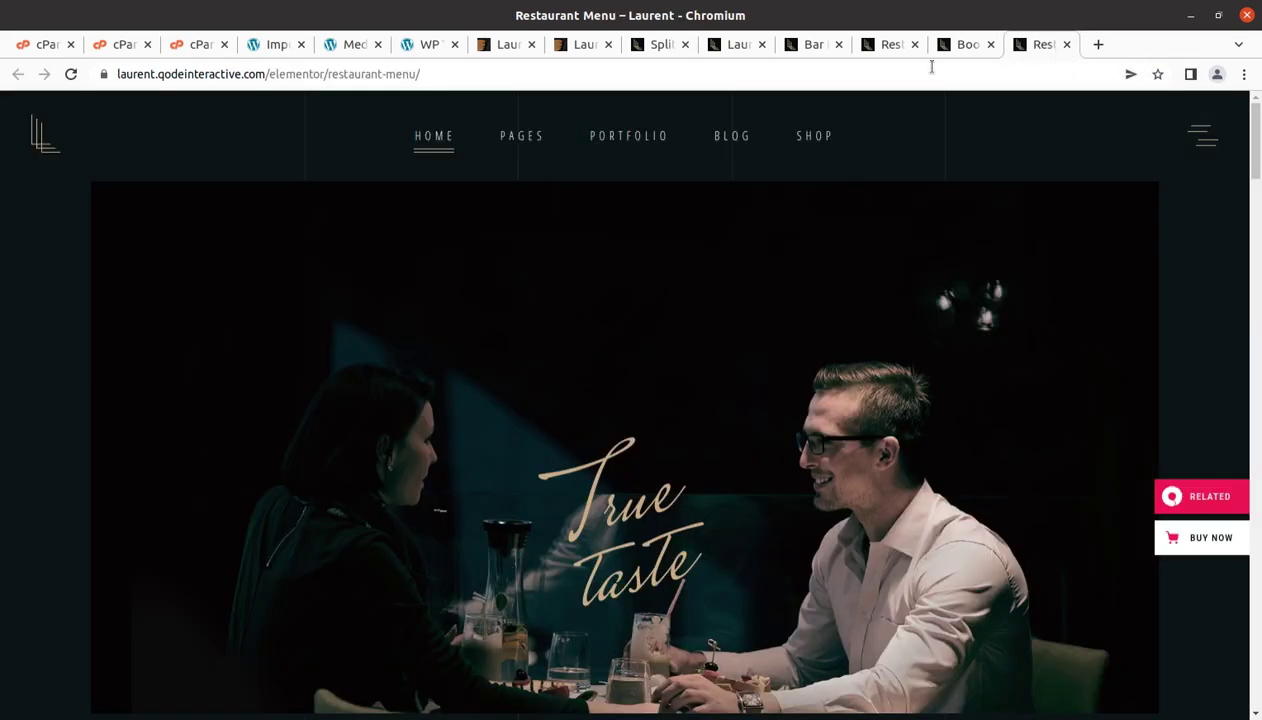
click(275, 44)
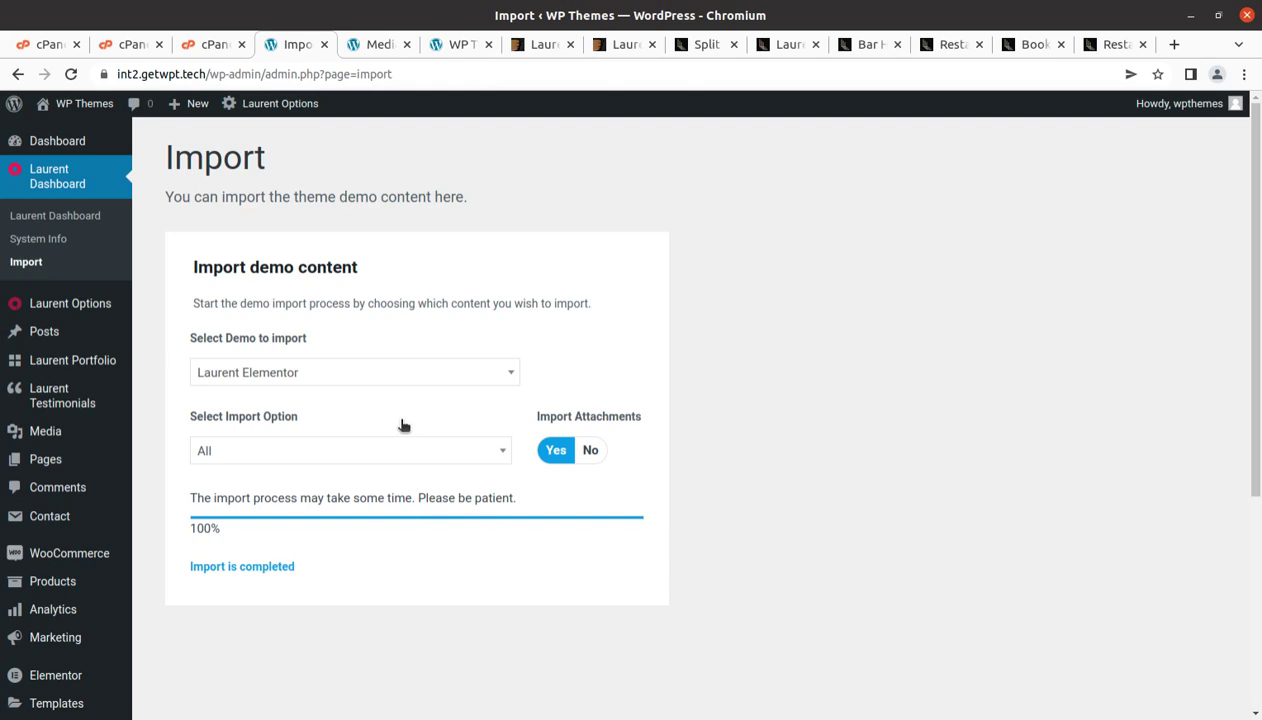
drag(234, 536, 187, 536)
Reload the WordPress Media Library and look through the imported demo images, rechecking the import status.
click(383, 46)
click(71, 74)
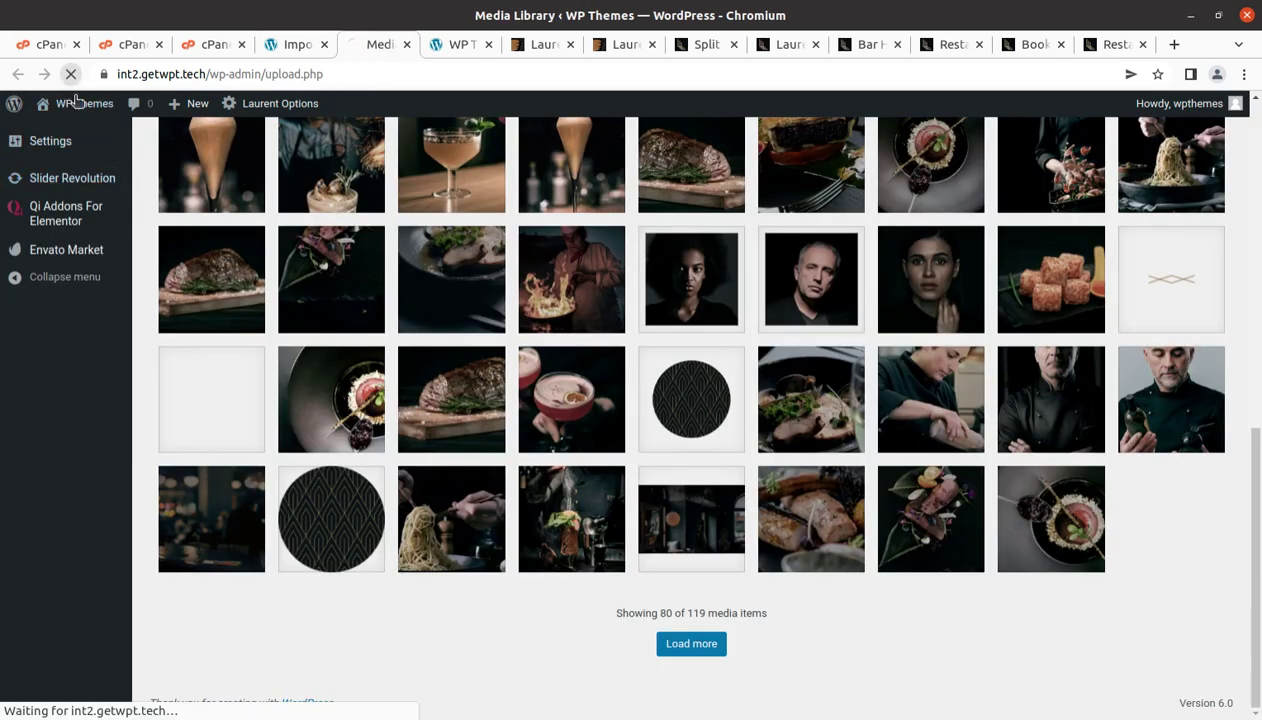
scroll(665, 552, down, 8)
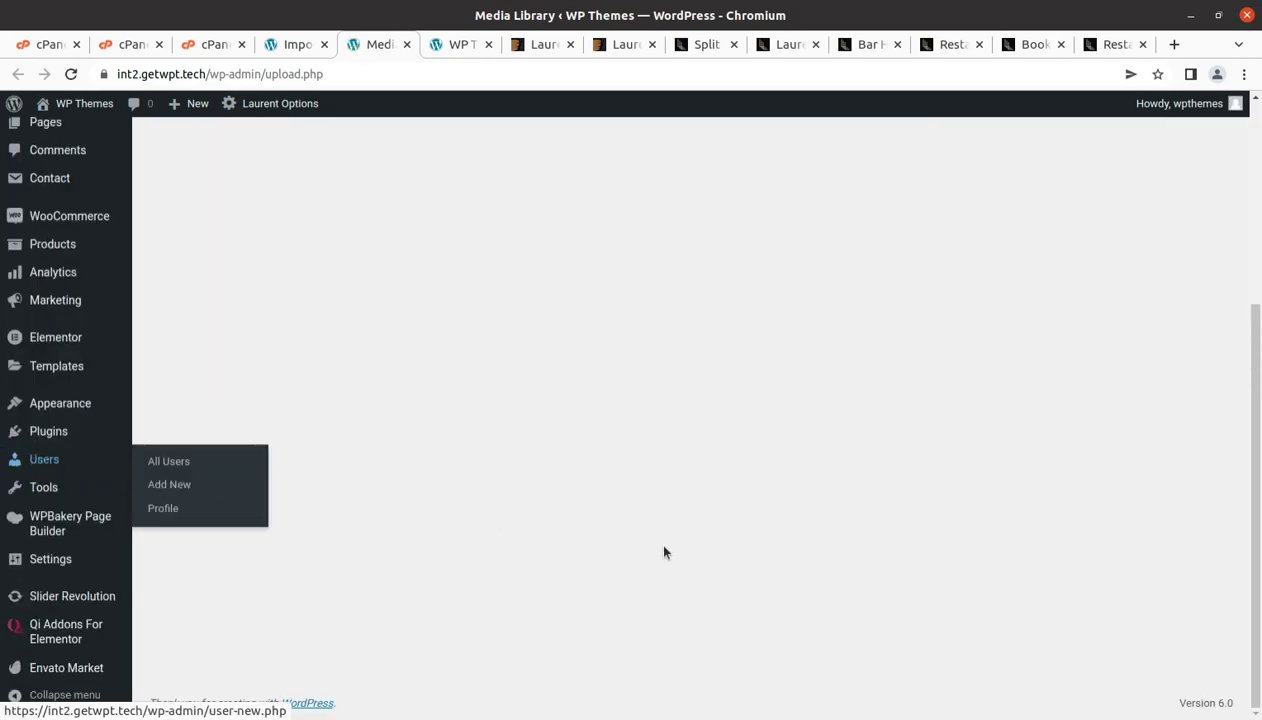
scroll(868, 580, down, 3)
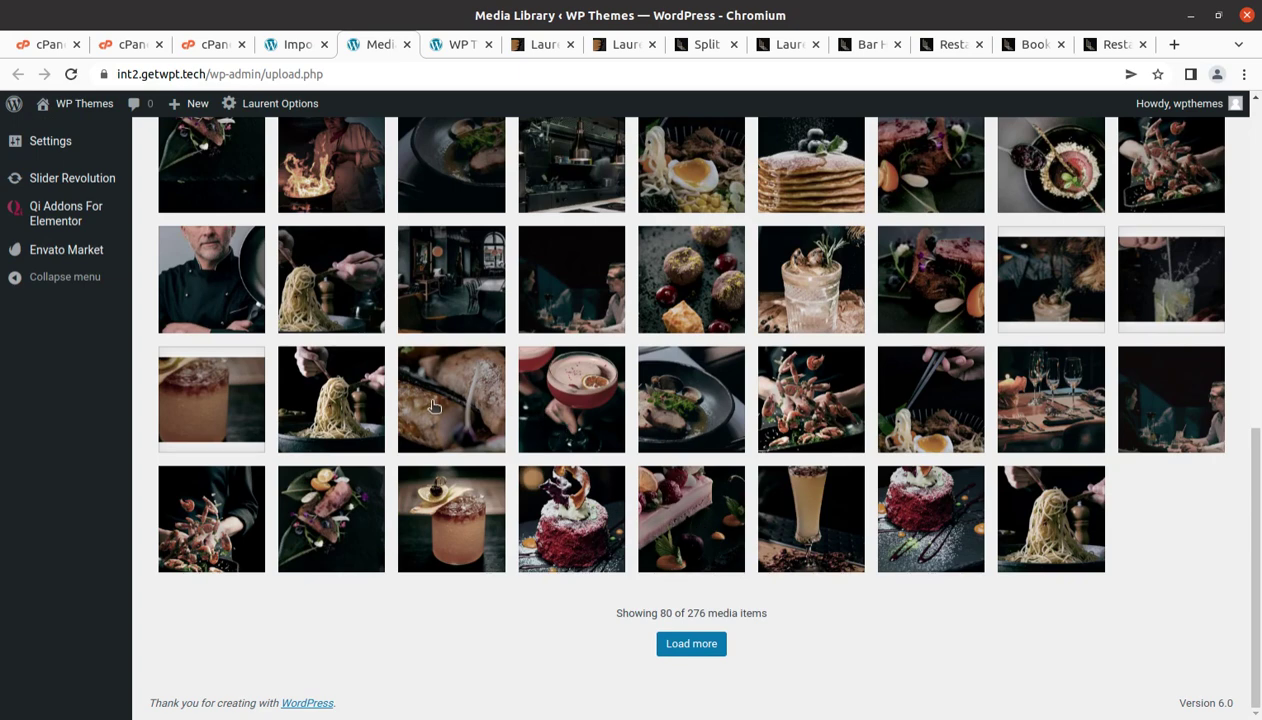
scroll(723, 434, up, 5)
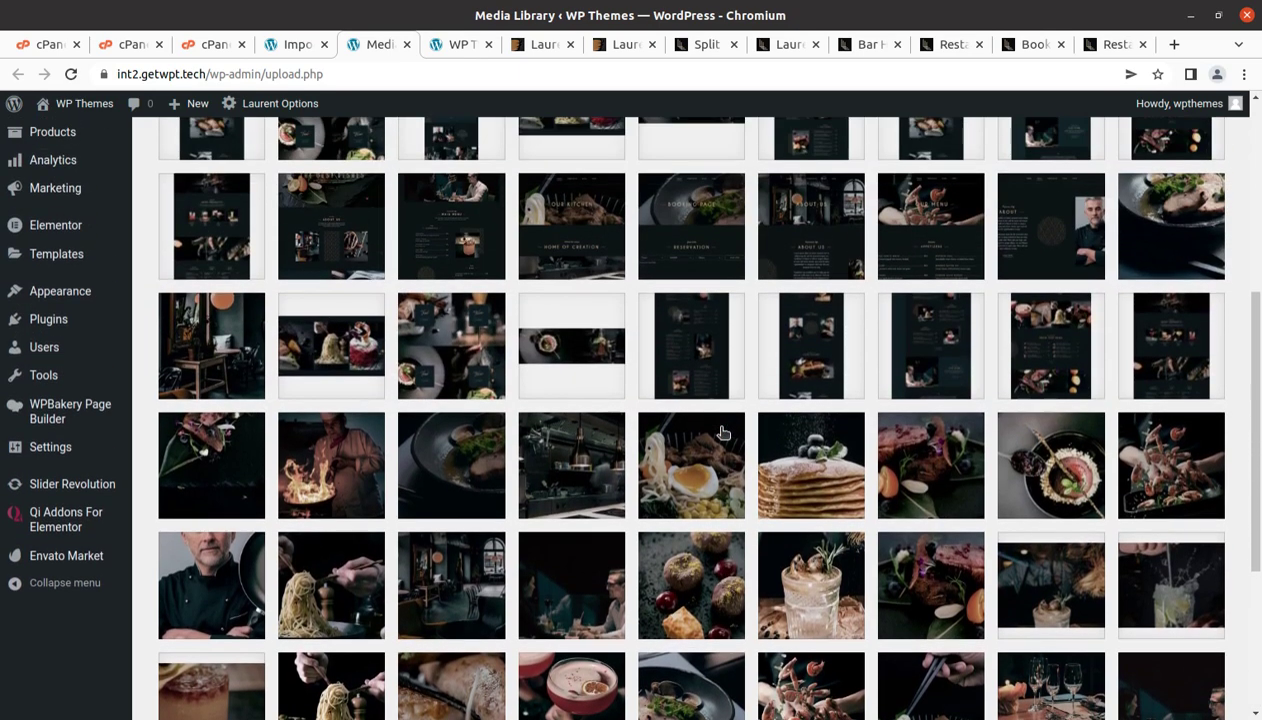
scroll(723, 434, up, 3)
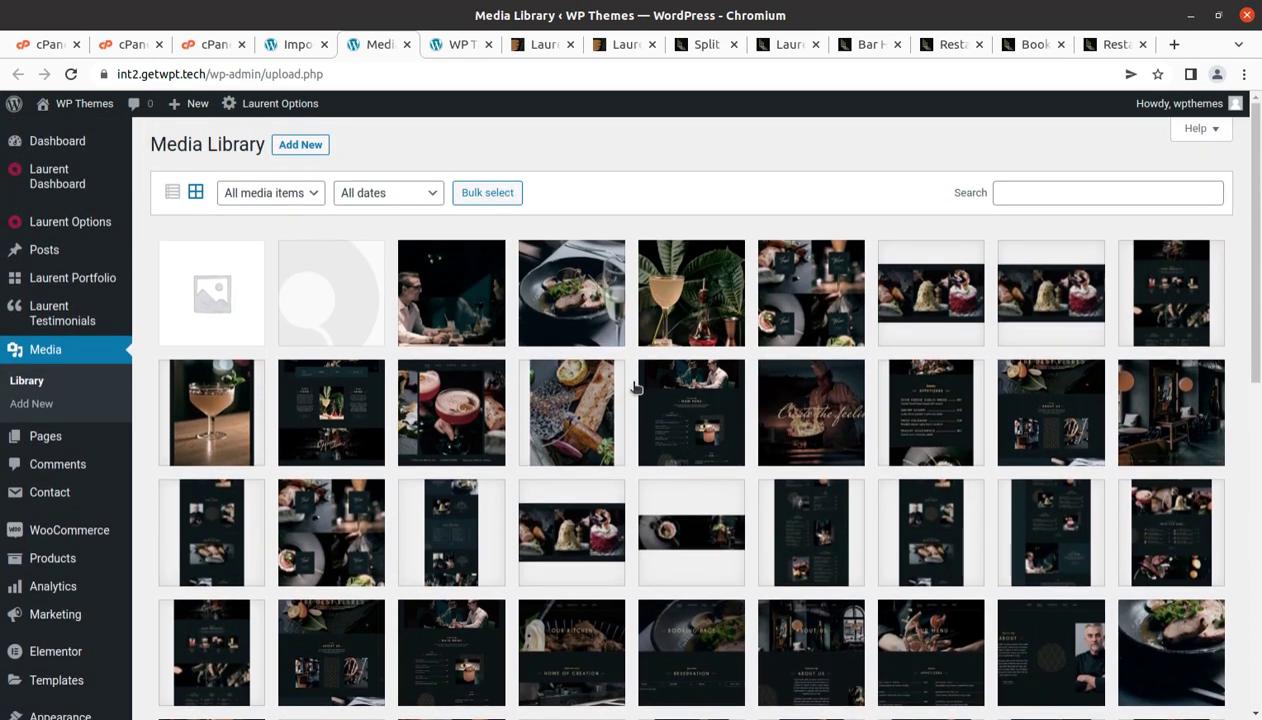
click(295, 46)
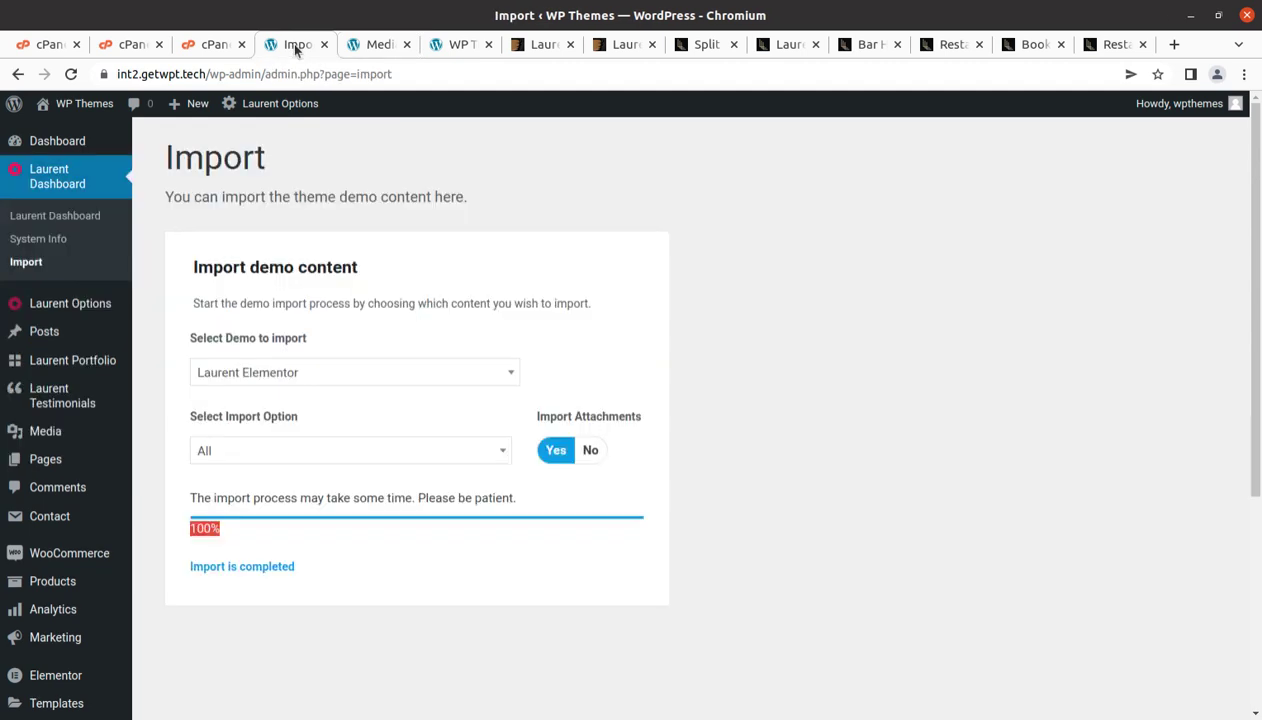
click(368, 46)
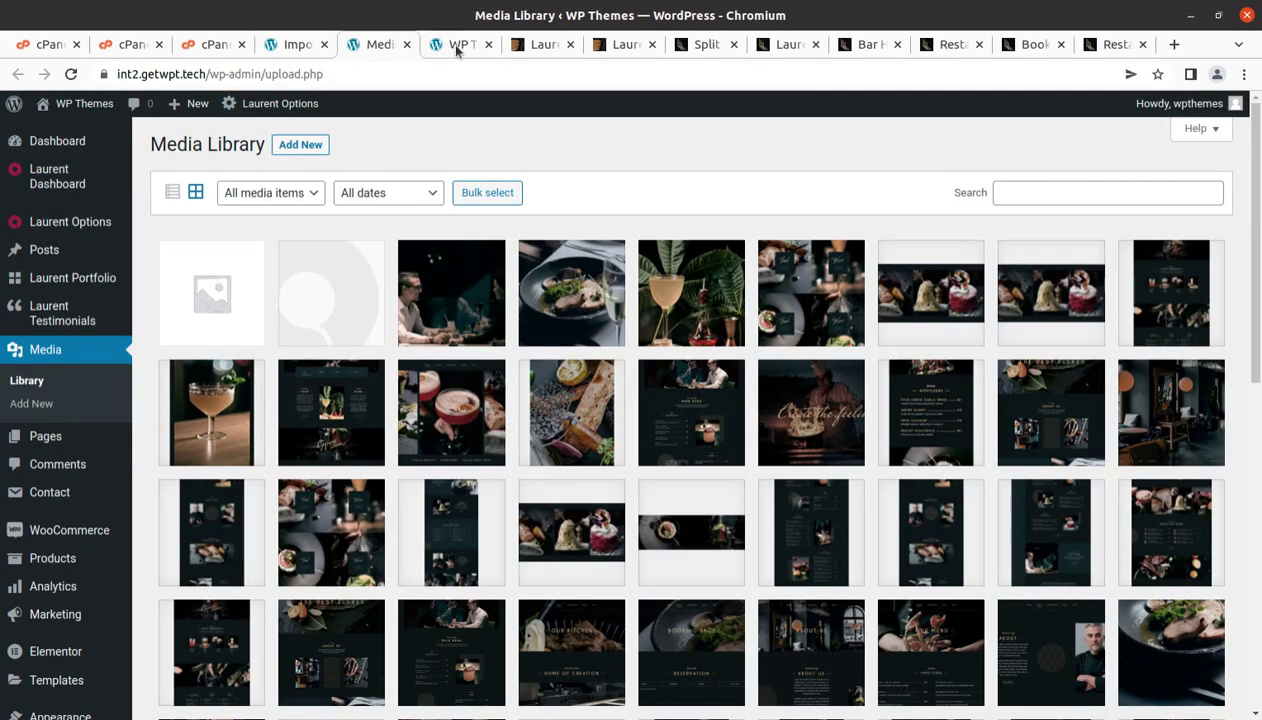
Reload the int2.getwpt.tech front page and advance its hero slider to the following slide.
click(457, 46)
click(71, 78)
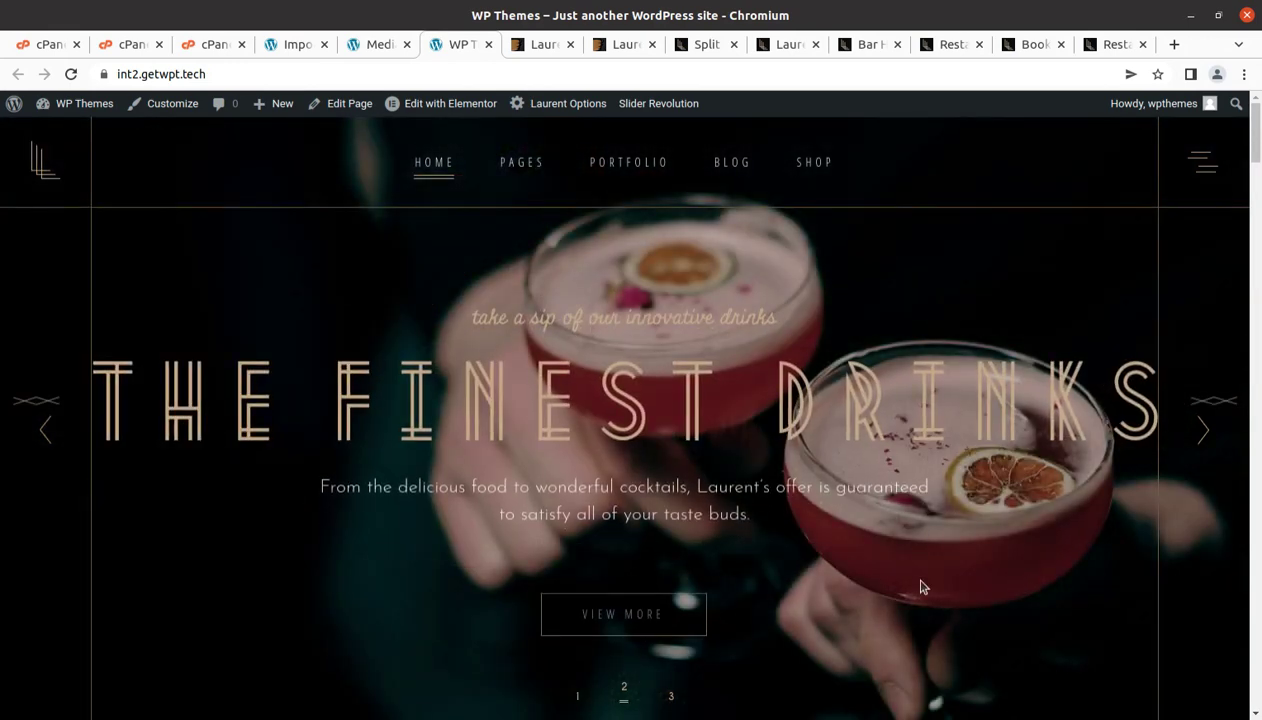
click(1180, 442)
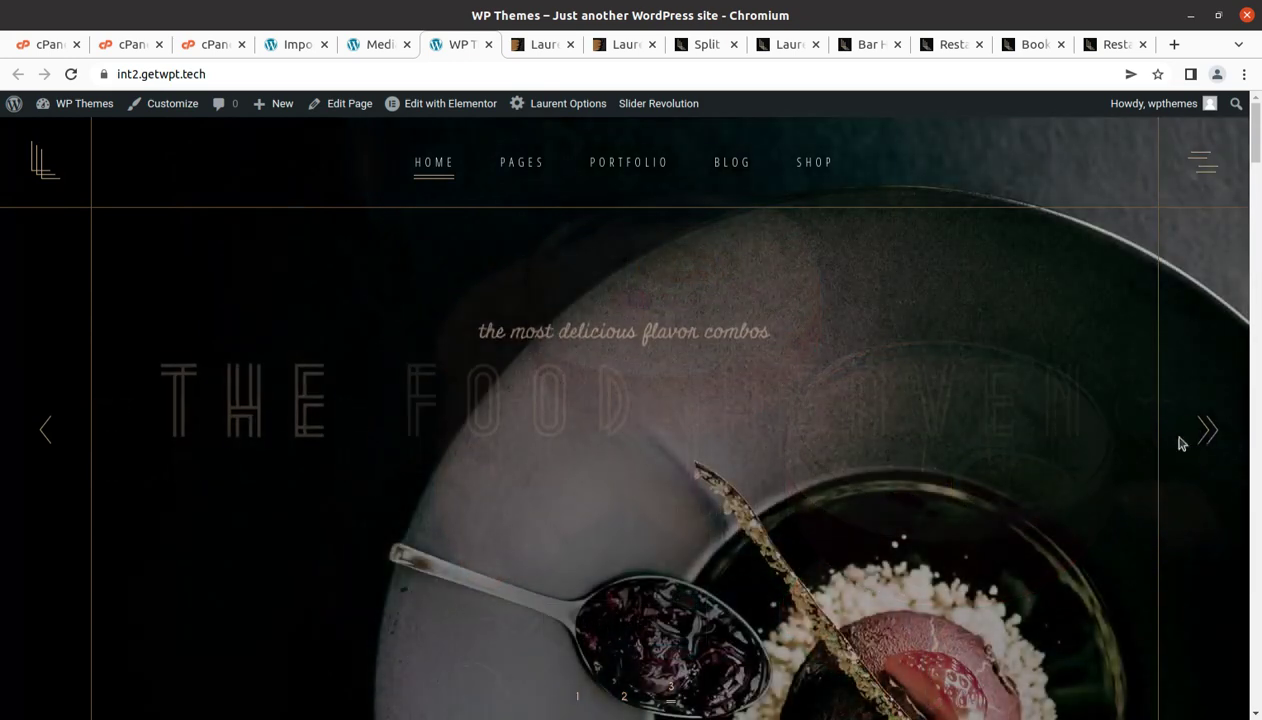
Examine the imported home page's About Us, testimonial, Our Best Specialties and From Our Menu sections, then return to its header.
scroll(757, 463, down, 5)
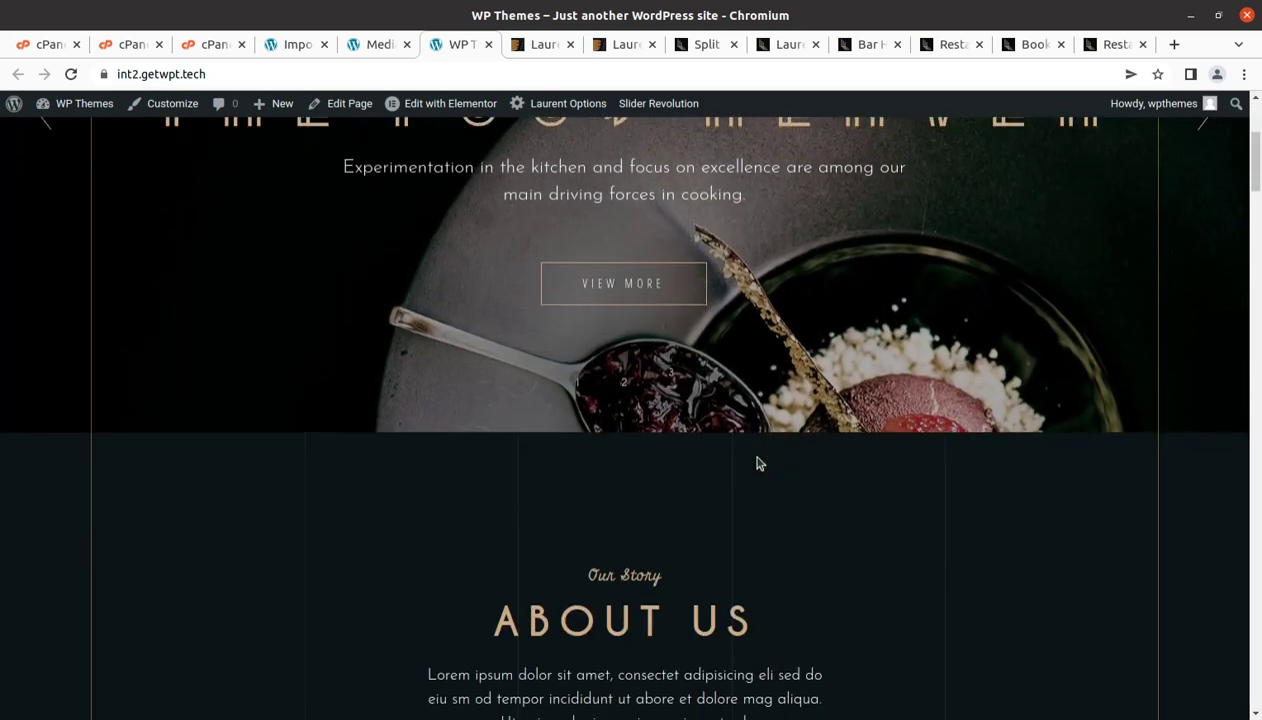
scroll(757, 463, down, 4)
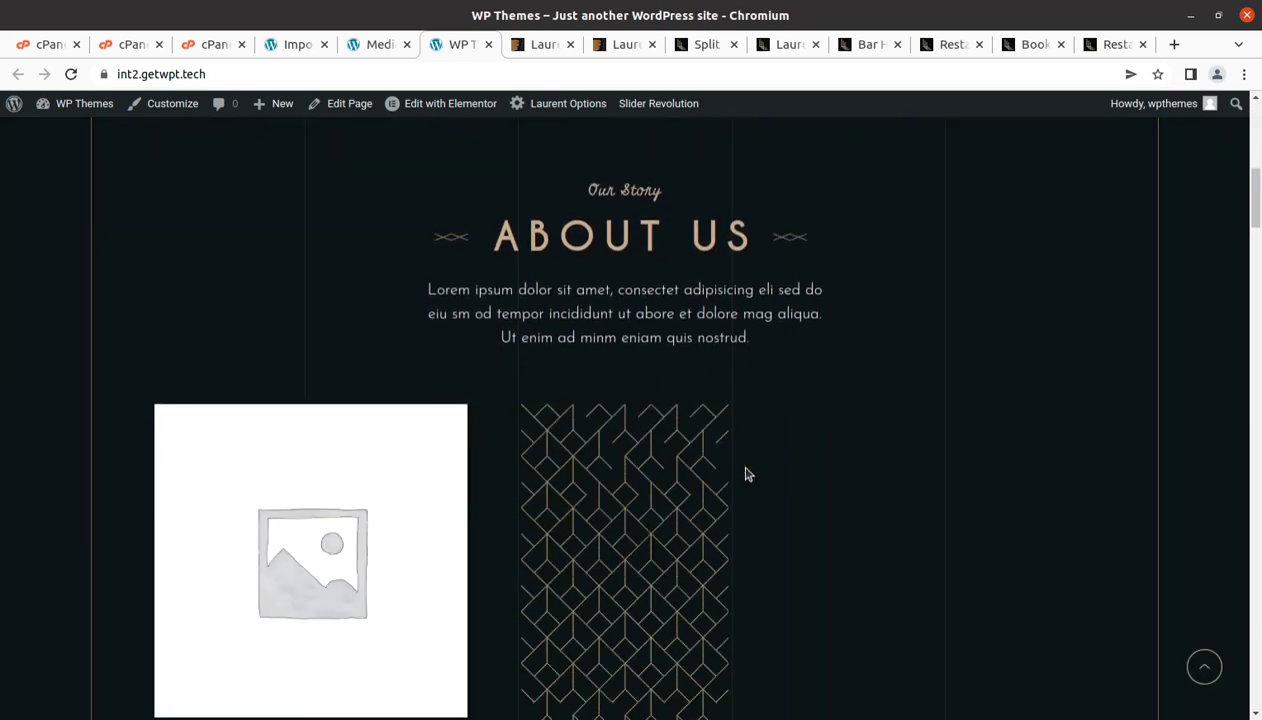
scroll(745, 474, down, 1)
scroll(830, 530, down, 4)
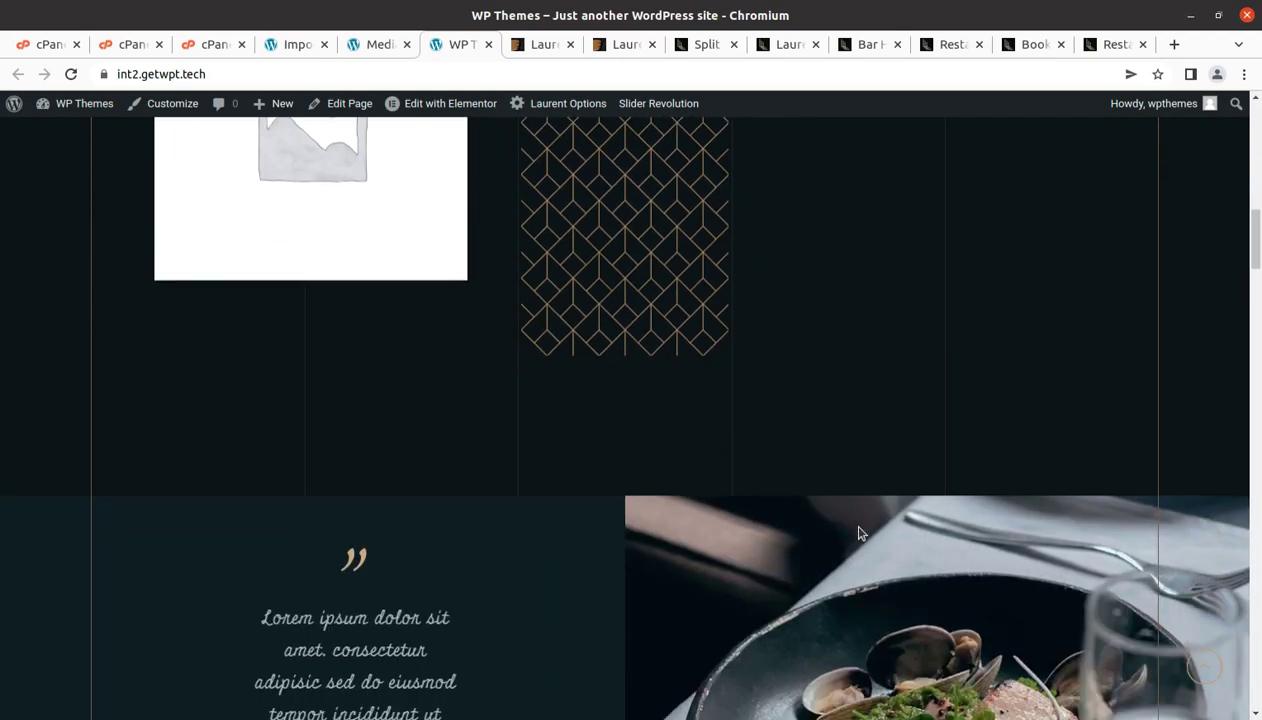
scroll(858, 533, down, 2)
scroll(859, 527, up, 4)
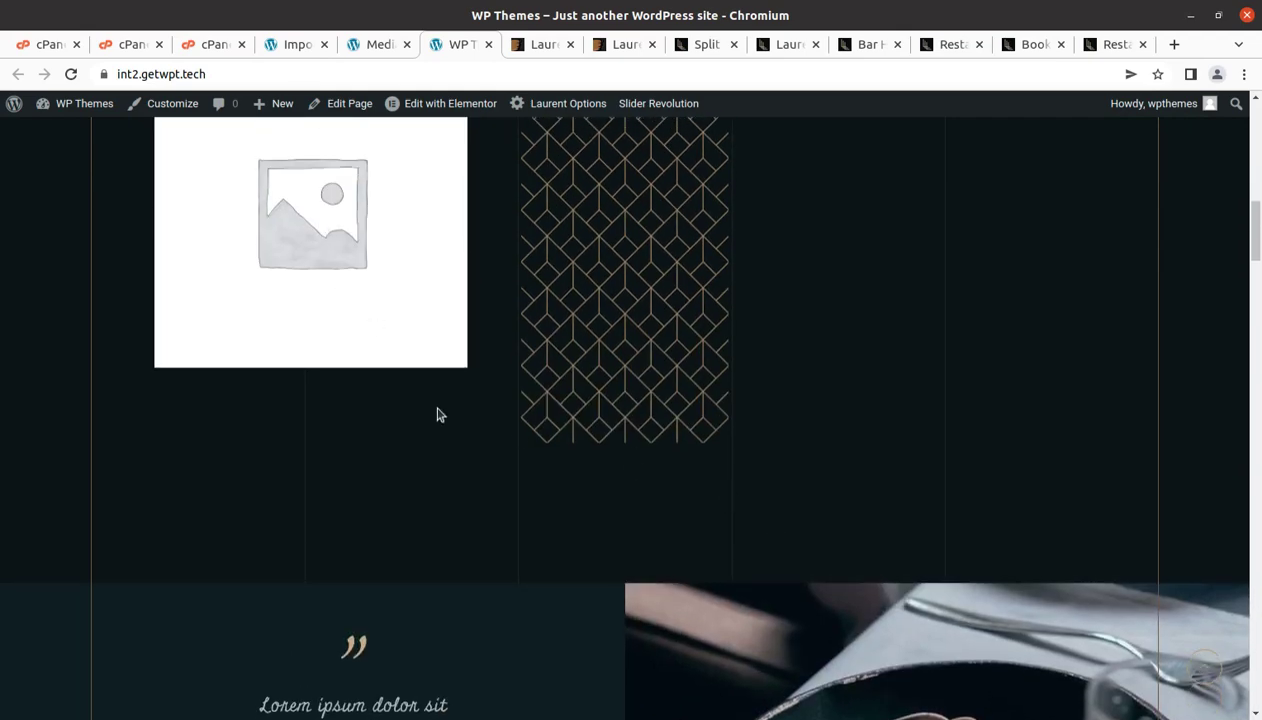
scroll(437, 414, down, 10)
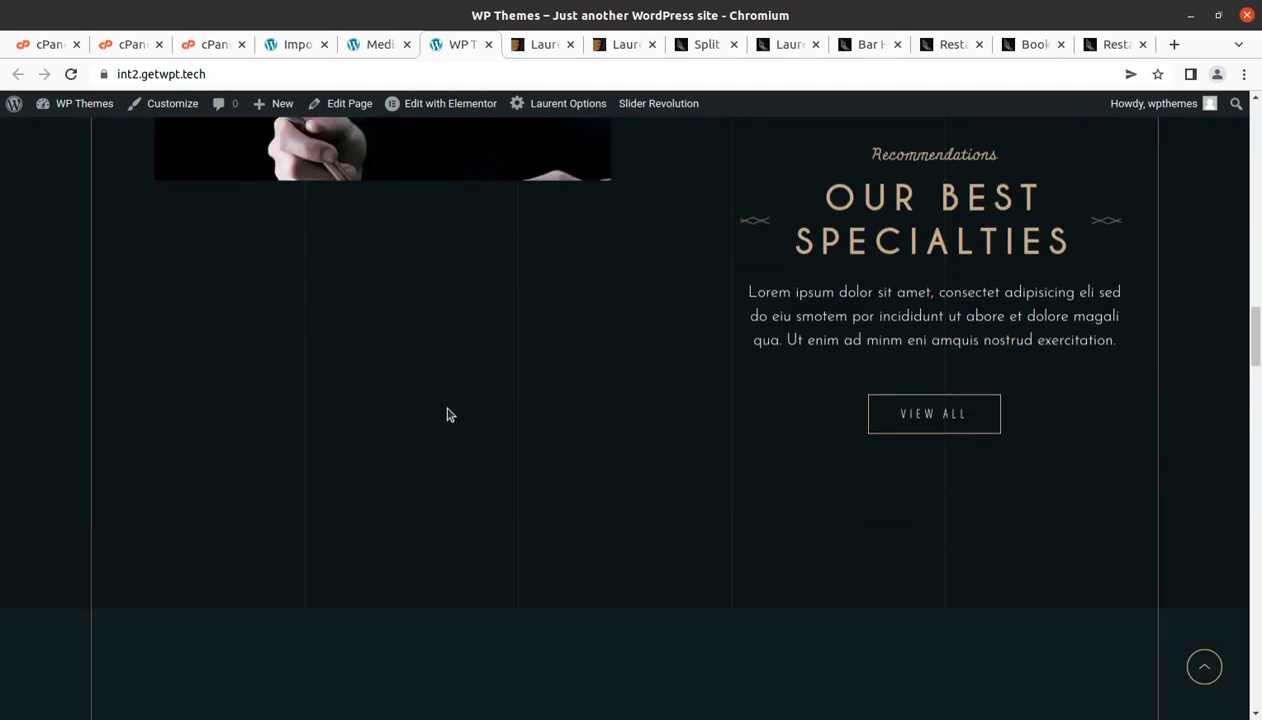
scroll(447, 415, down, 6)
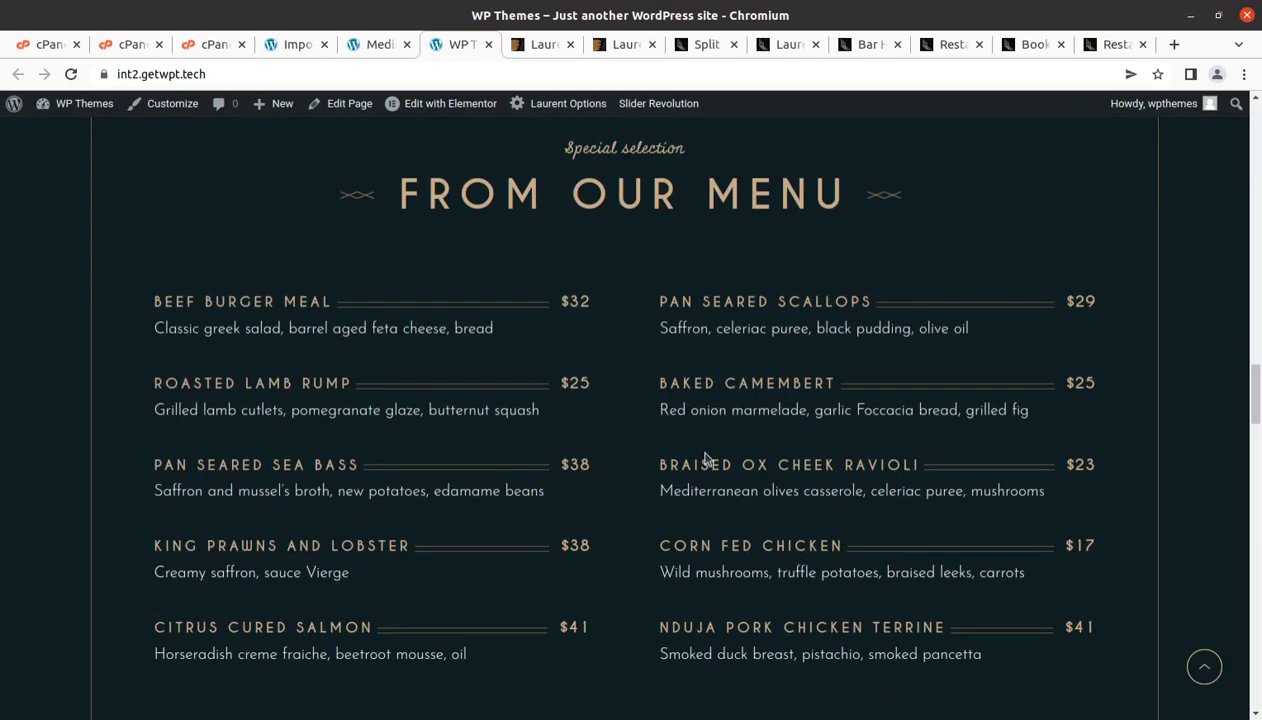
scroll(765, 443, down, 2)
scroll(856, 560, up, 2)
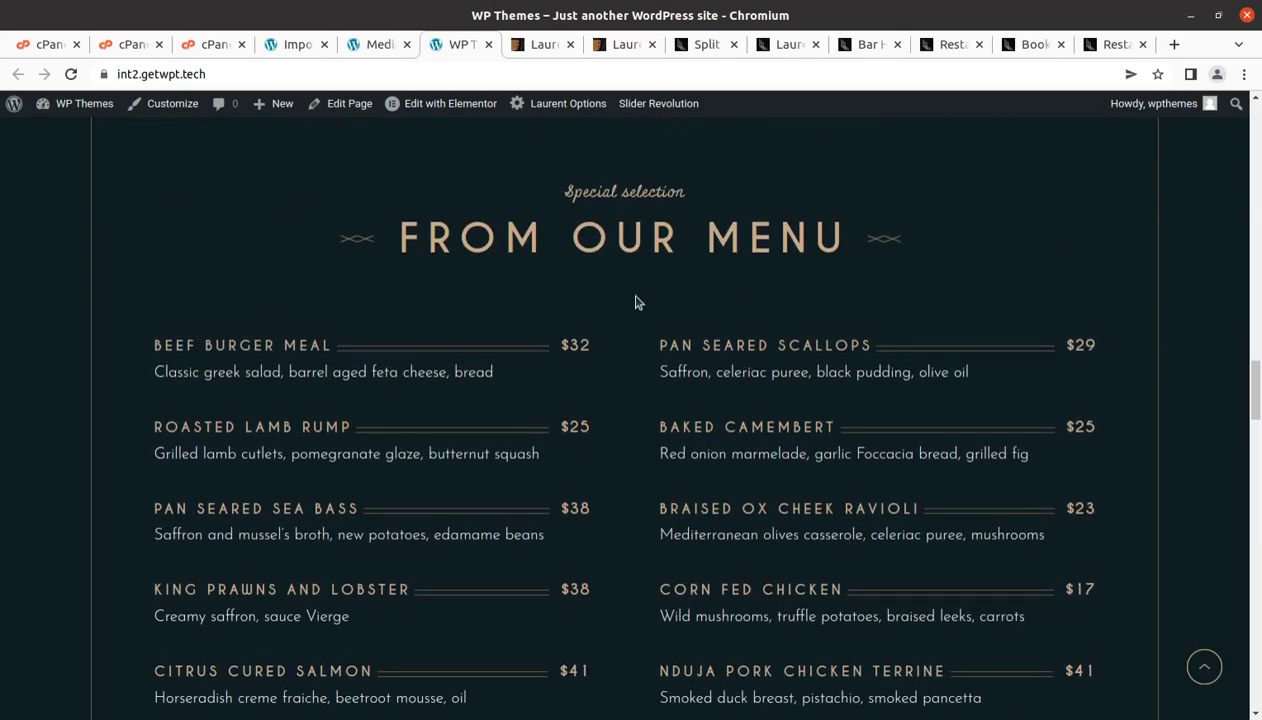
scroll(635, 302, up, 20)
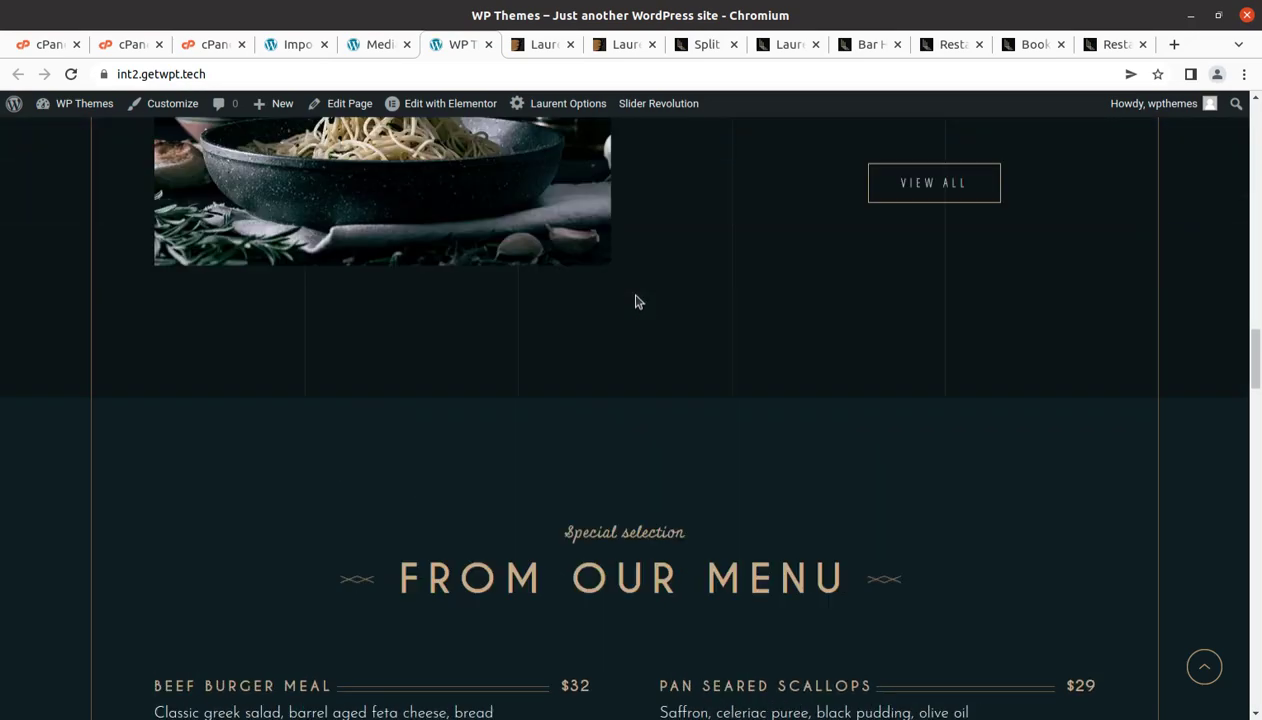
scroll(635, 302, up, 10)
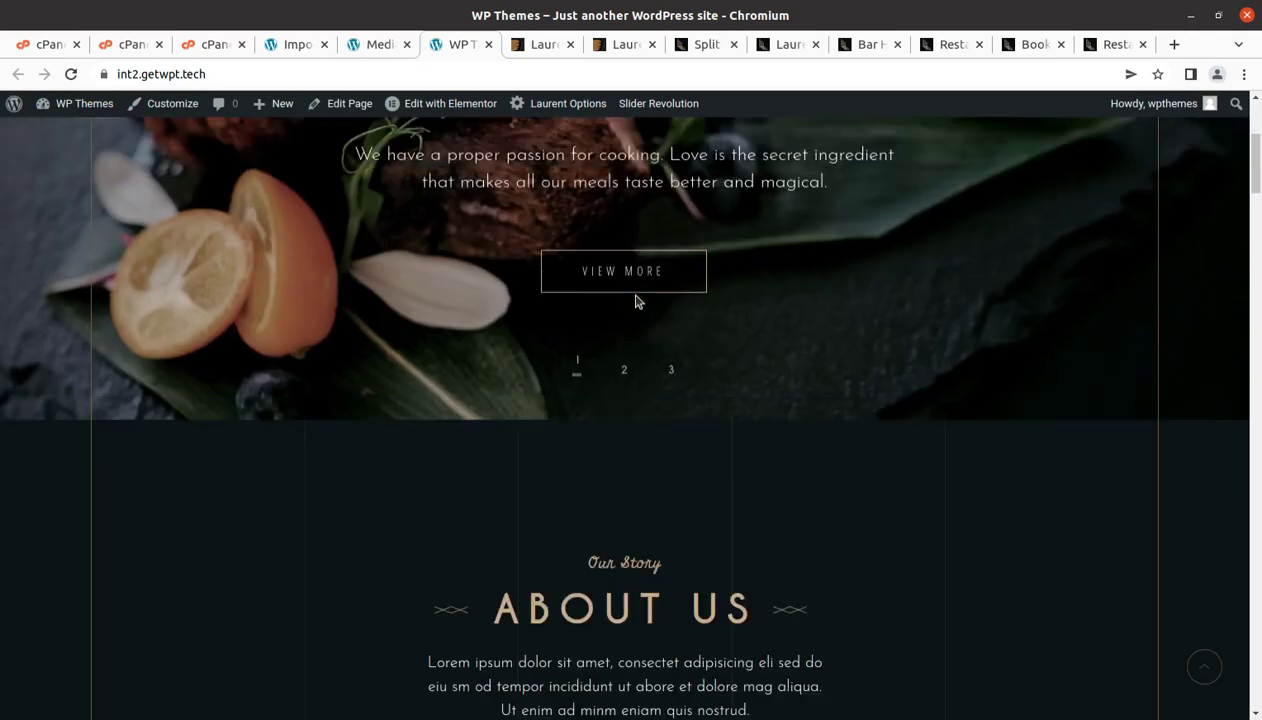
Go to the imported site's About Us page and review its video and testimonial sections.
mouse_move(515, 186)
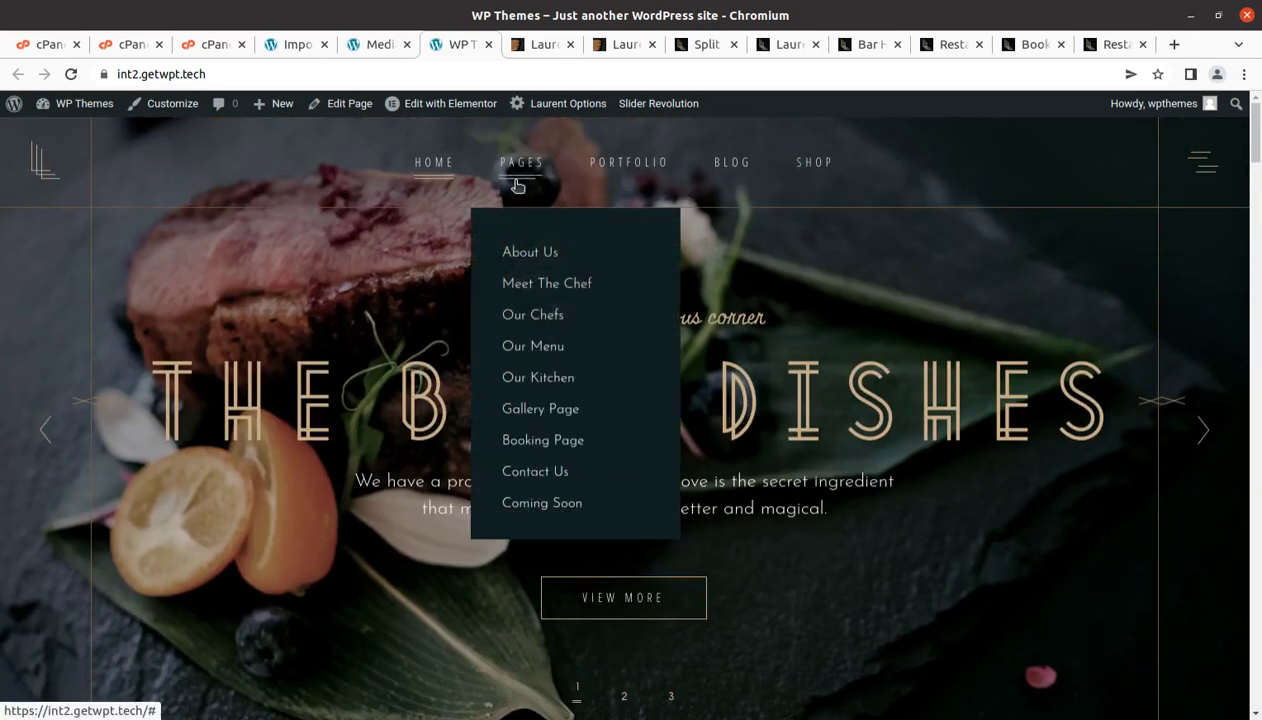
click(527, 256)
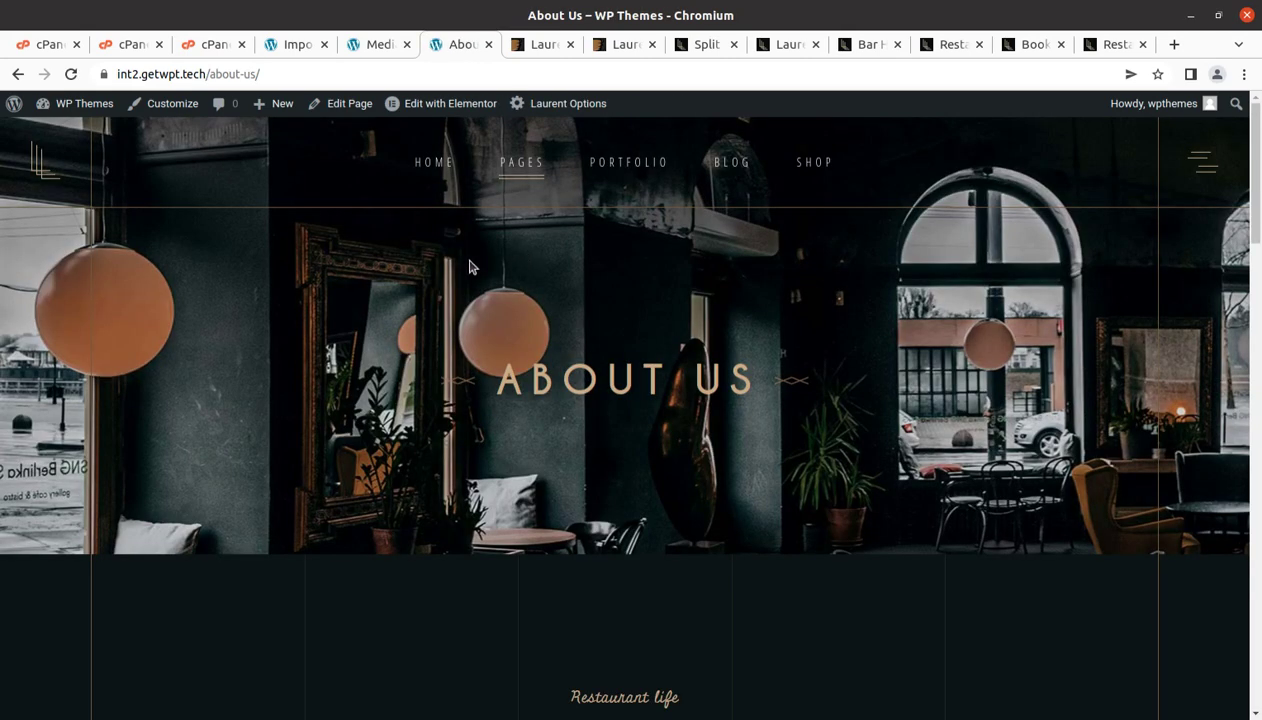
scroll(510, 338, down, 12)
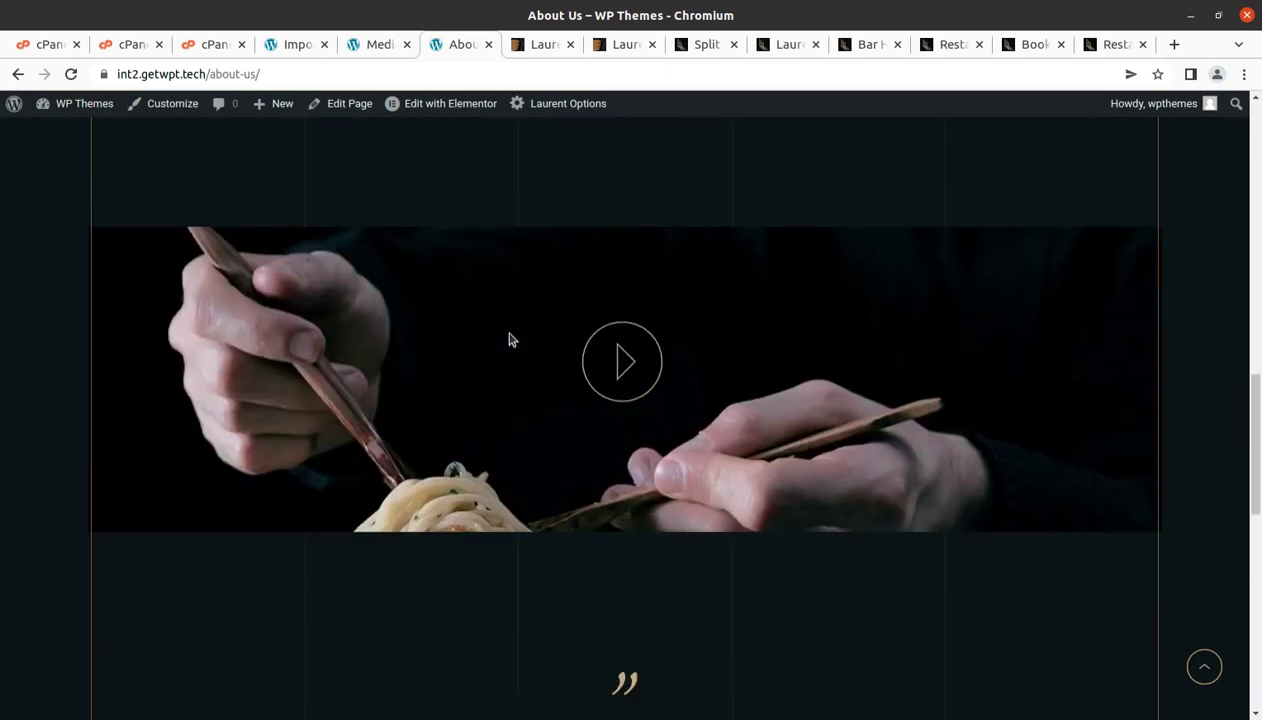
scroll(510, 340, down, 3)
scroll(470, 255, up, 1)
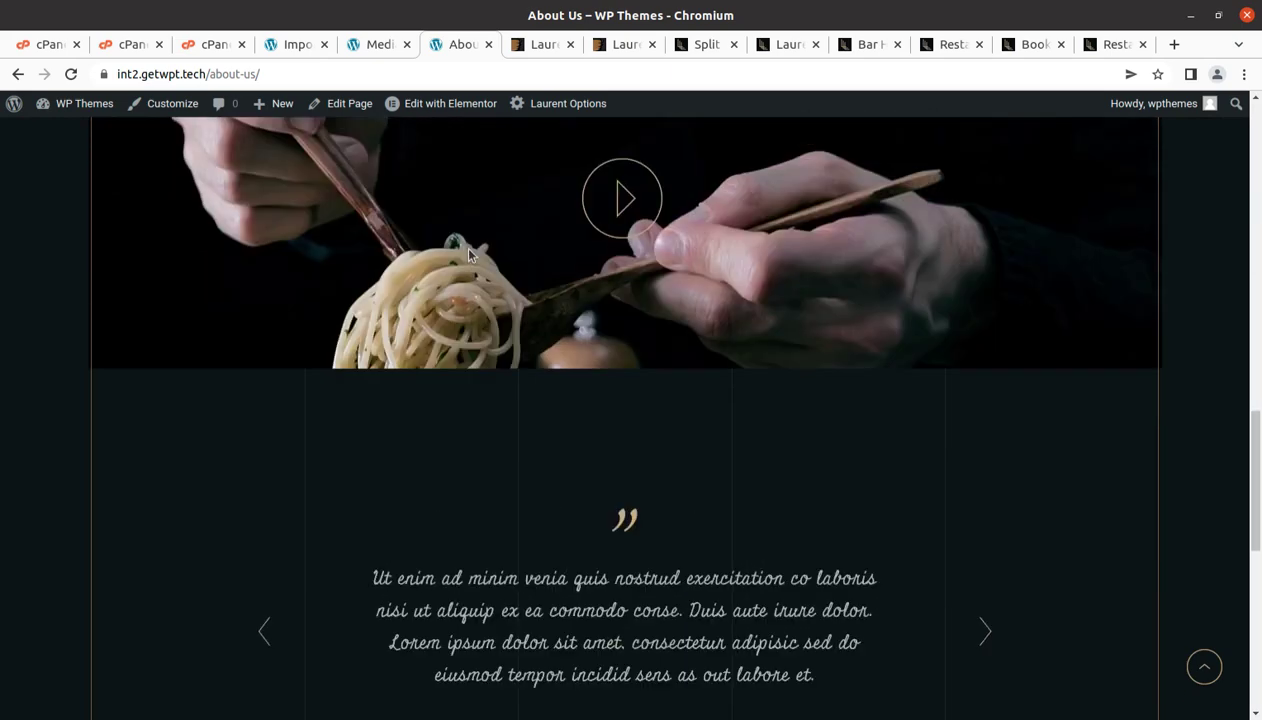
scroll(470, 255, up, 14)
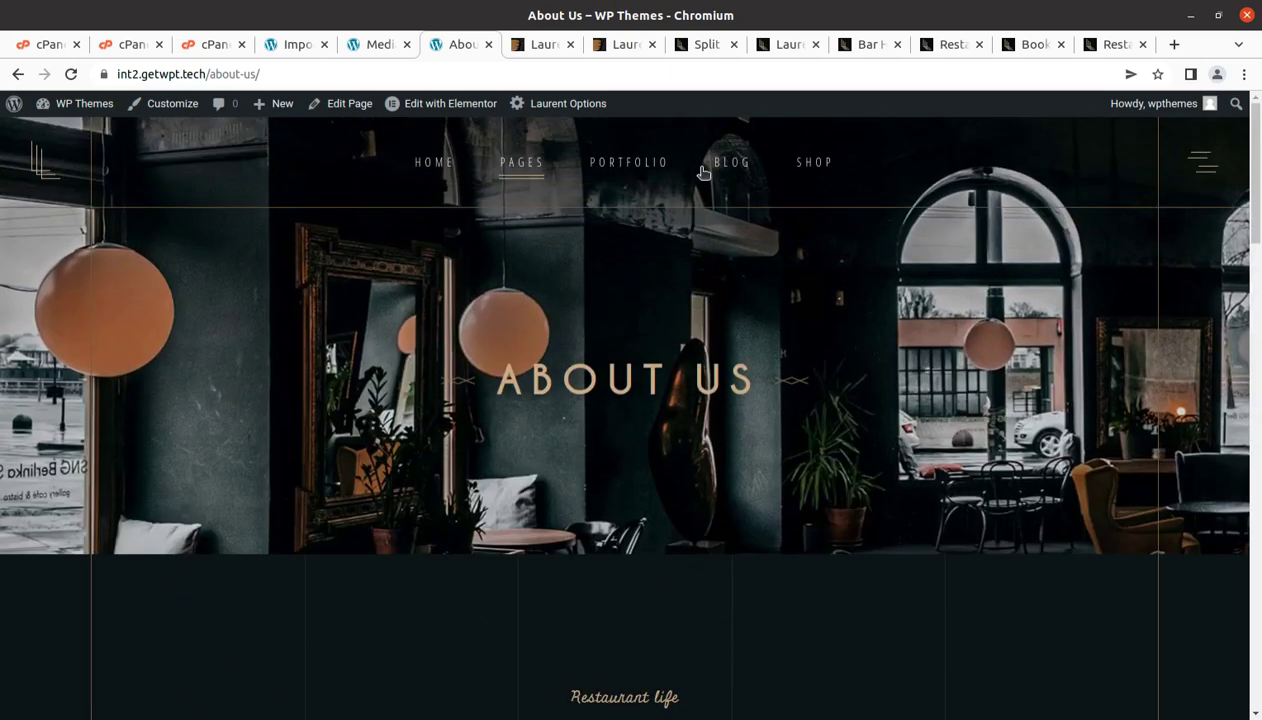
Go to the Our Menu page and review its Appetizers and Main Courses listings.
mouse_move(513, 180)
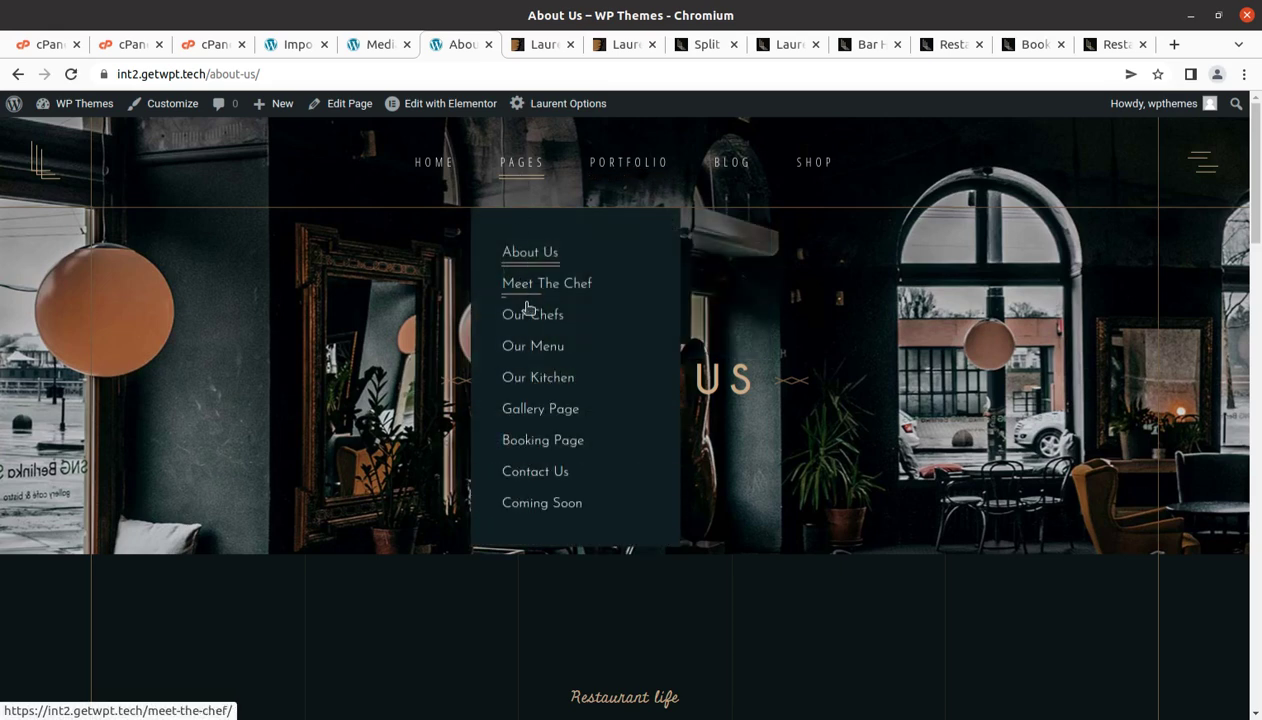
click(527, 358)
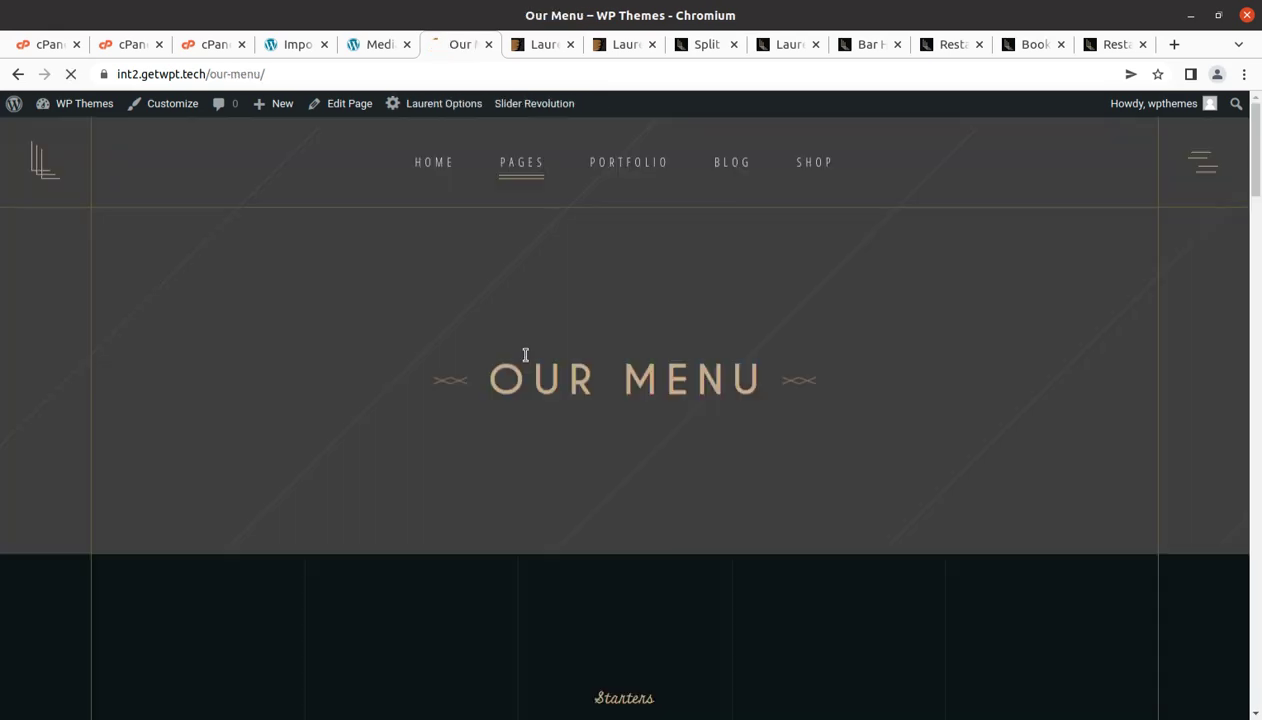
scroll(534, 360, down, 3)
scroll(534, 360, down, 14)
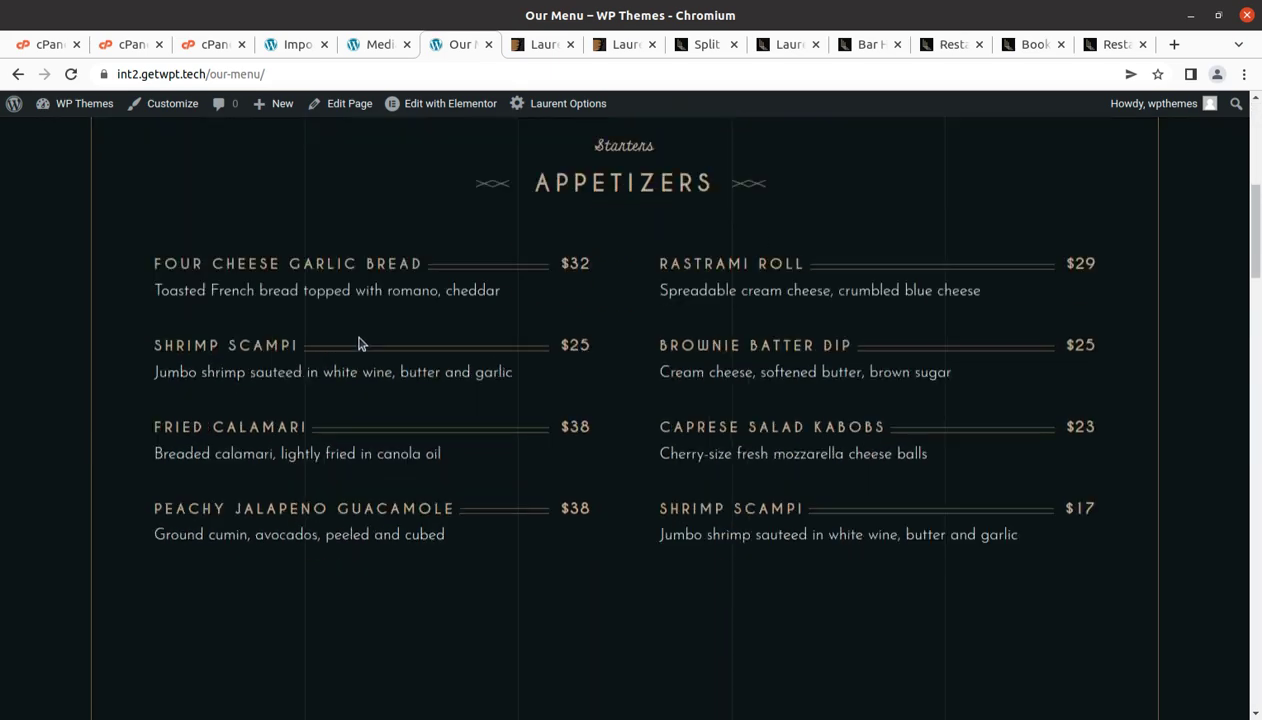
scroll(590, 418, down, 6)
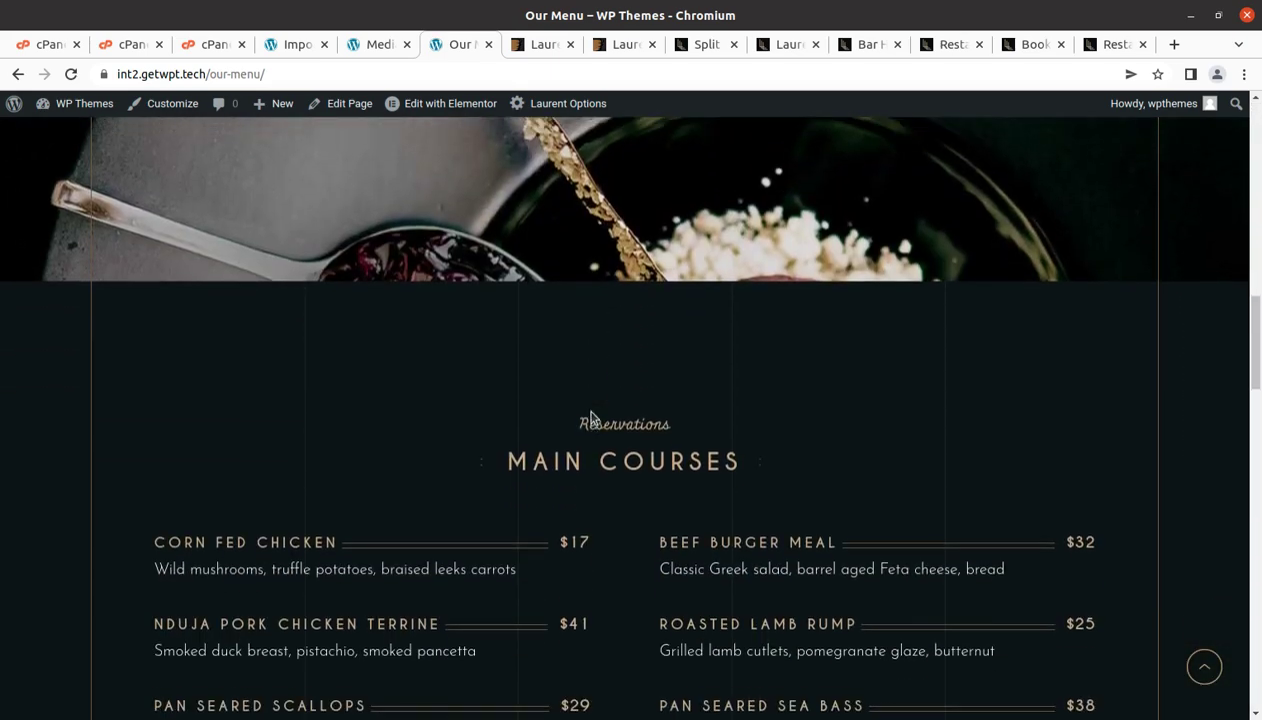
scroll(590, 420, down, 2)
scroll(590, 420, down, 10)
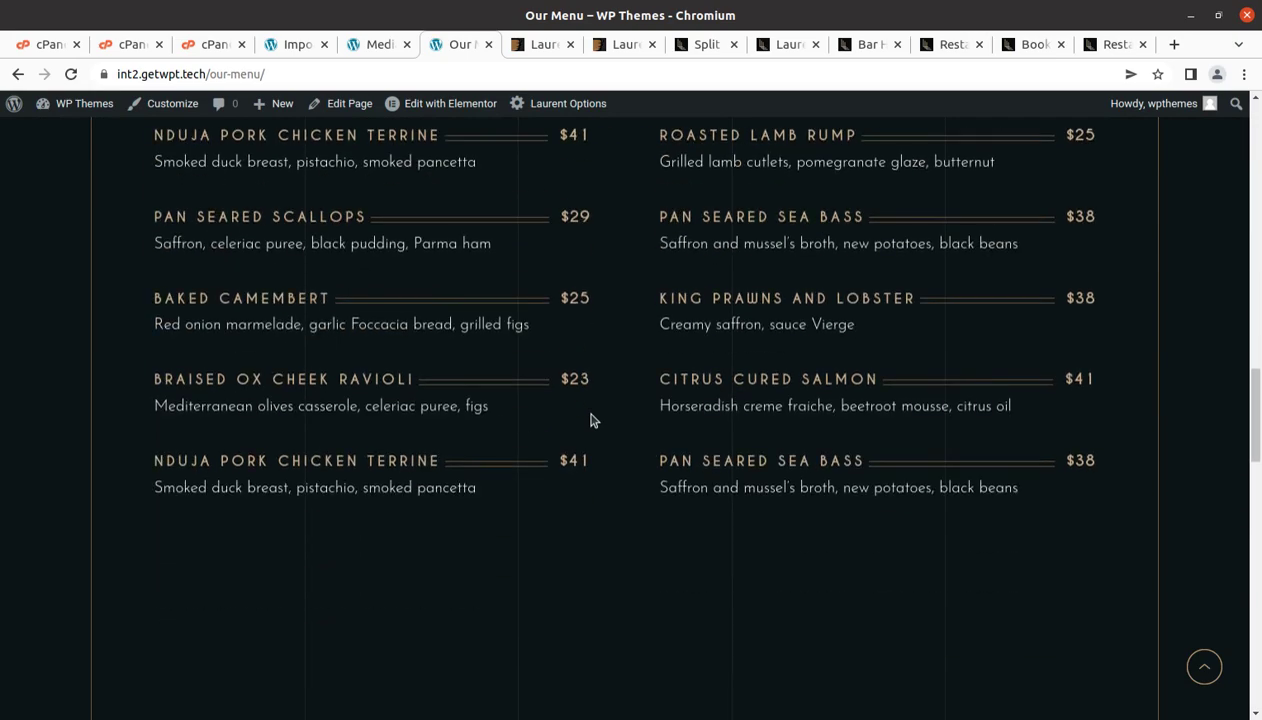
scroll(588, 420, down, 4)
scroll(592, 368, up, 20)
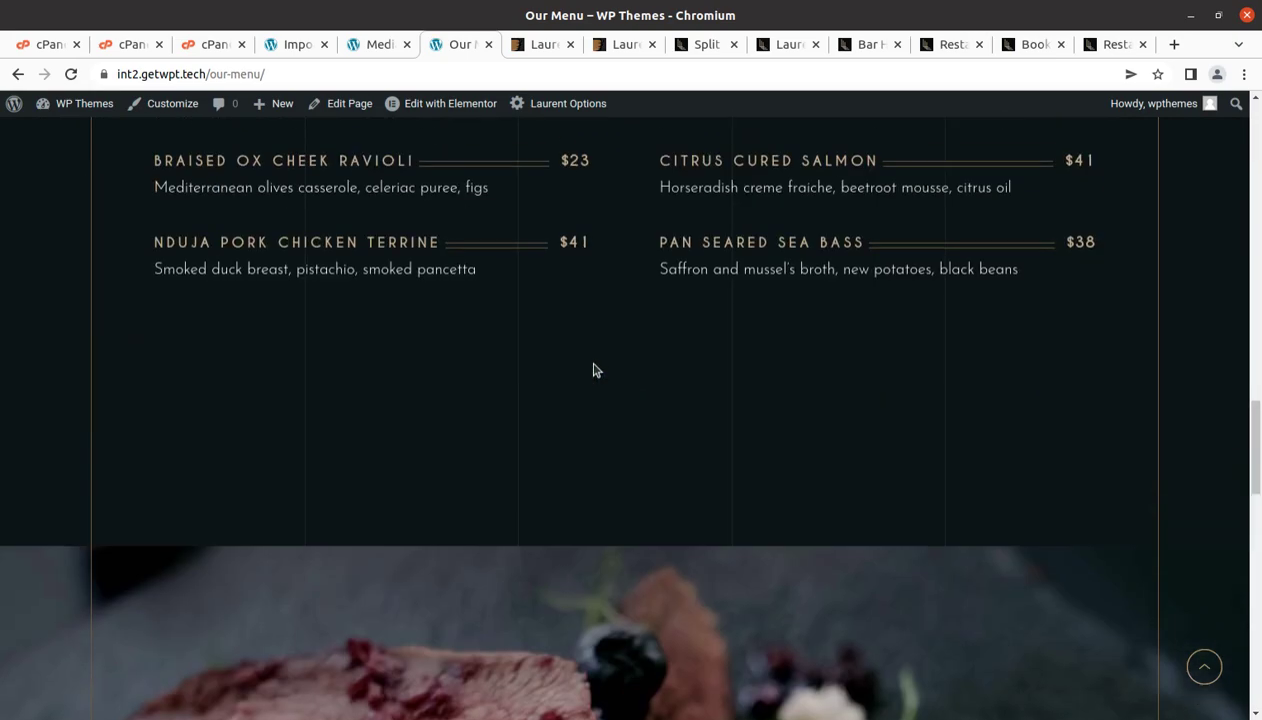
scroll(593, 370, up, 15)
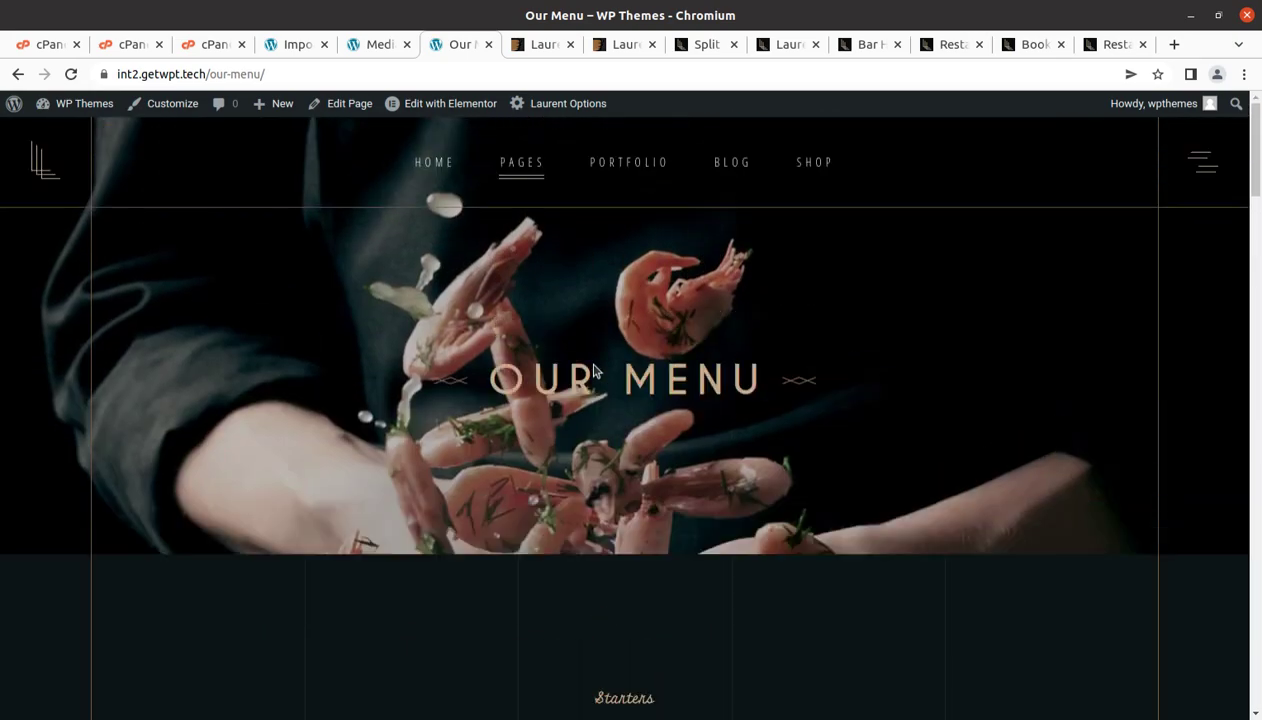
Go to the Gallery Portfolio page and look over its food and drink items.
mouse_move(600, 166)
mouse_move(650, 253)
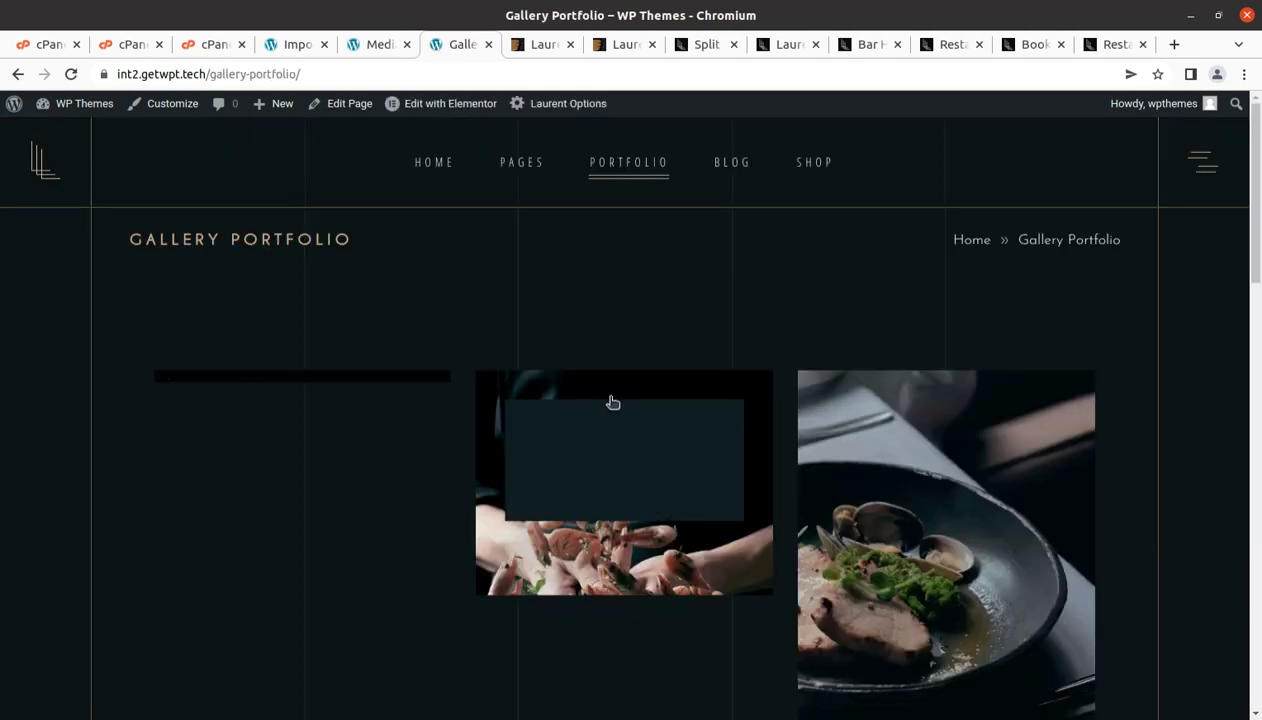
scroll(732, 239, down, 5)
scroll(801, 232, up, 3)
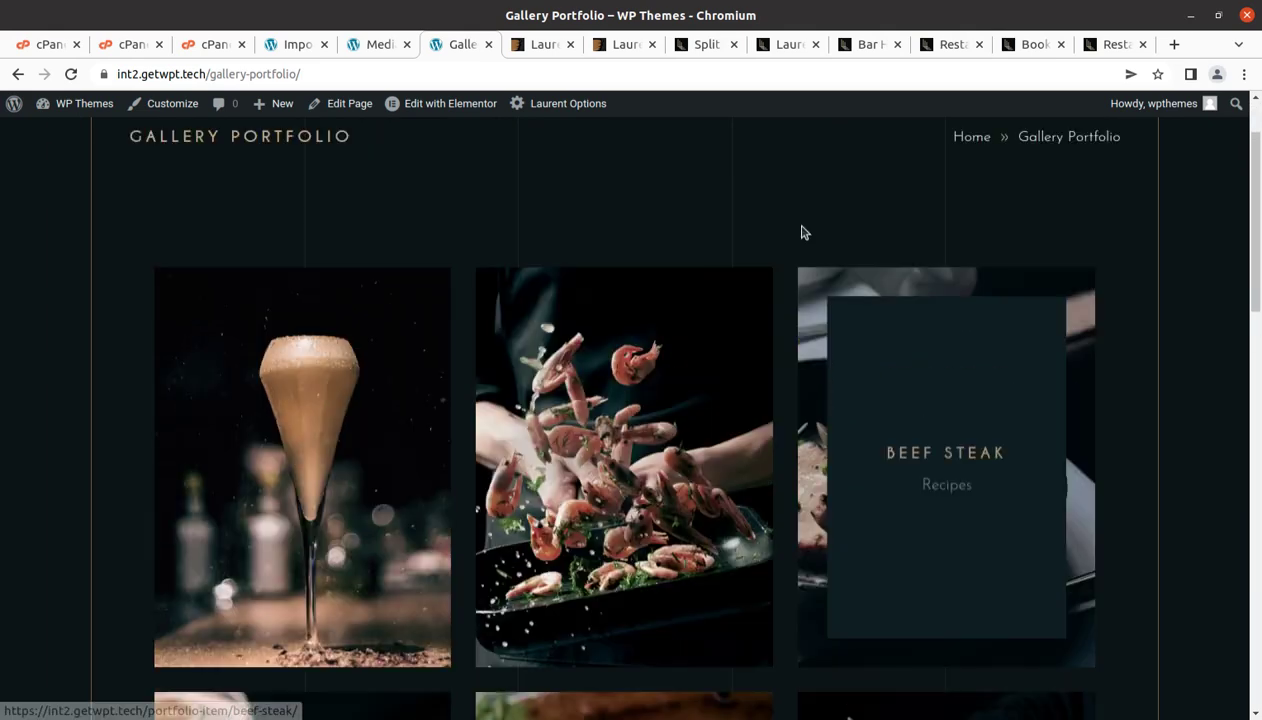
scroll(801, 232, up, 2)
Go to the shop's Product List page and look over its categories, products and tags sidebar.
click(820, 165)
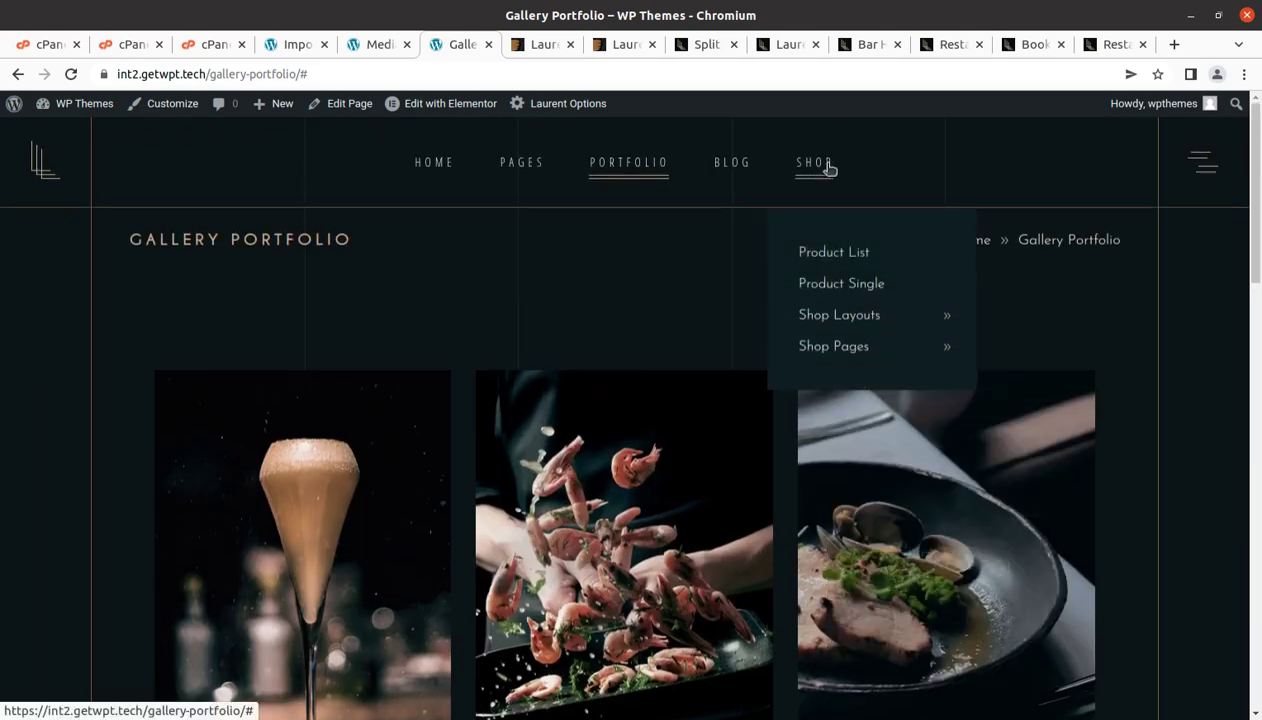
click(820, 256)
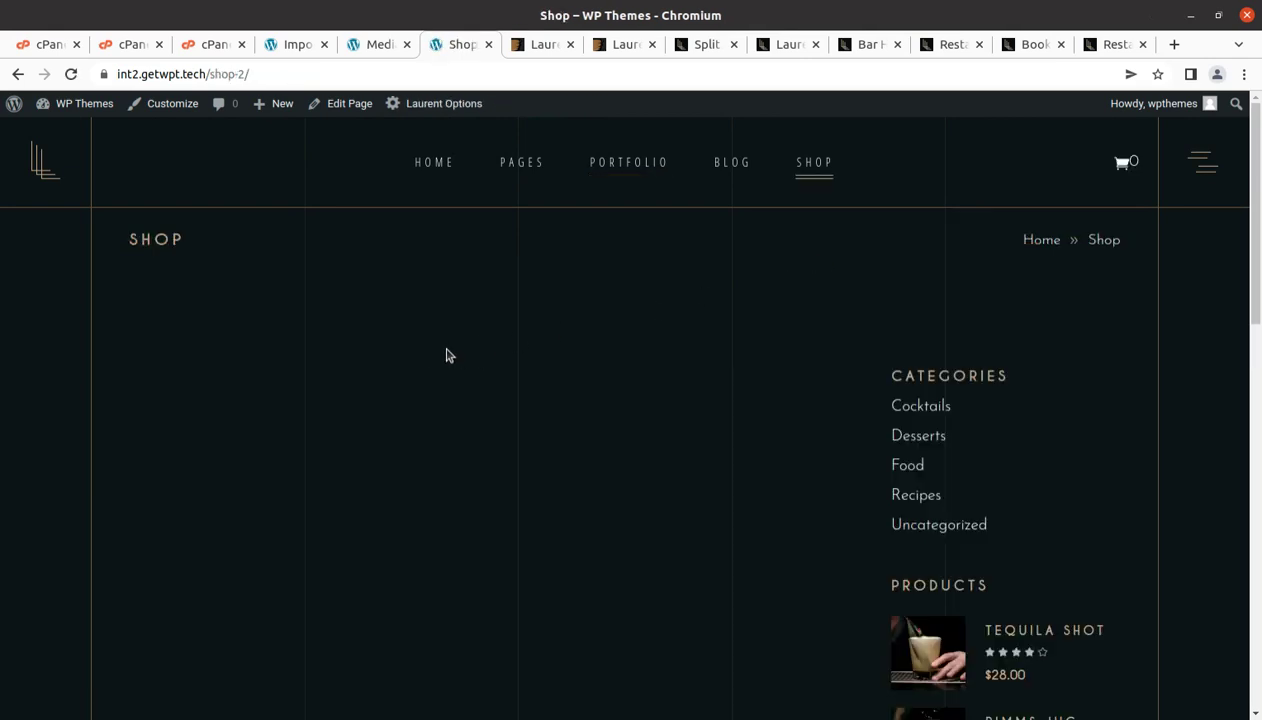
scroll(430, 358, down, 5)
scroll(430, 360, up, 4)
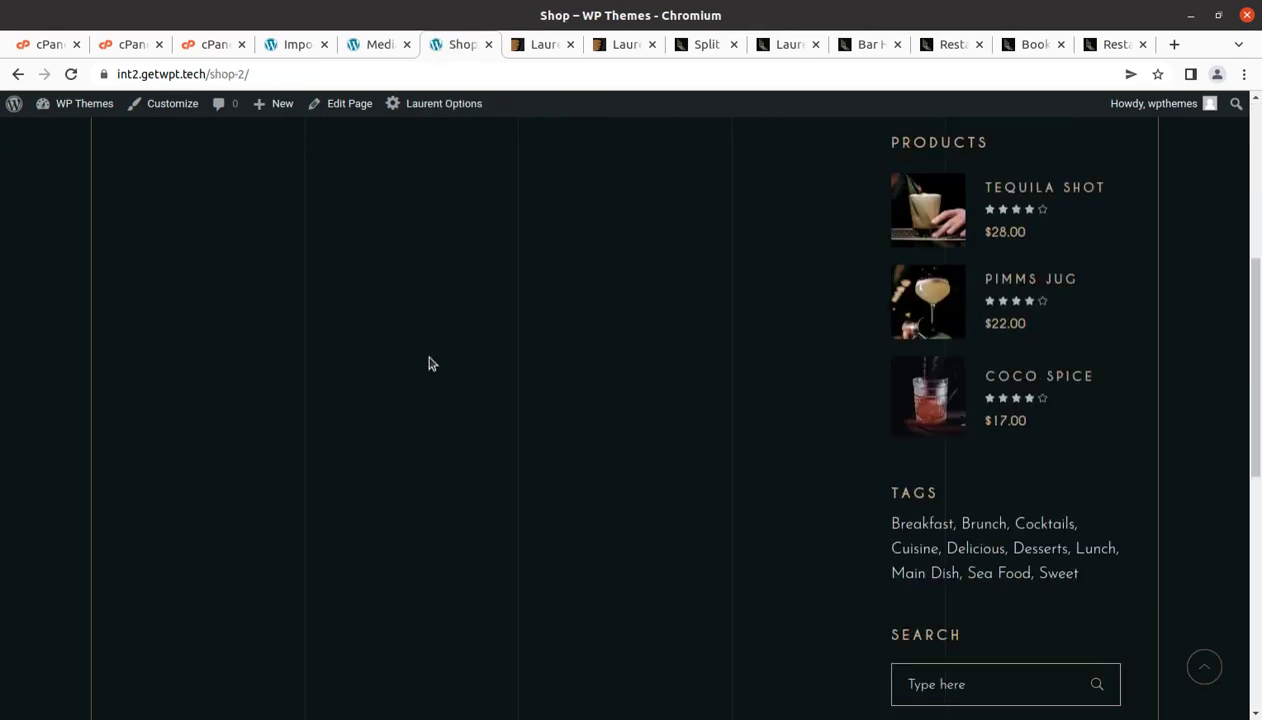
scroll(428, 361, up, 1)
Go to the Blog Standard page for a quick look, and move on to the Bar Home page.
mouse_move(730, 163)
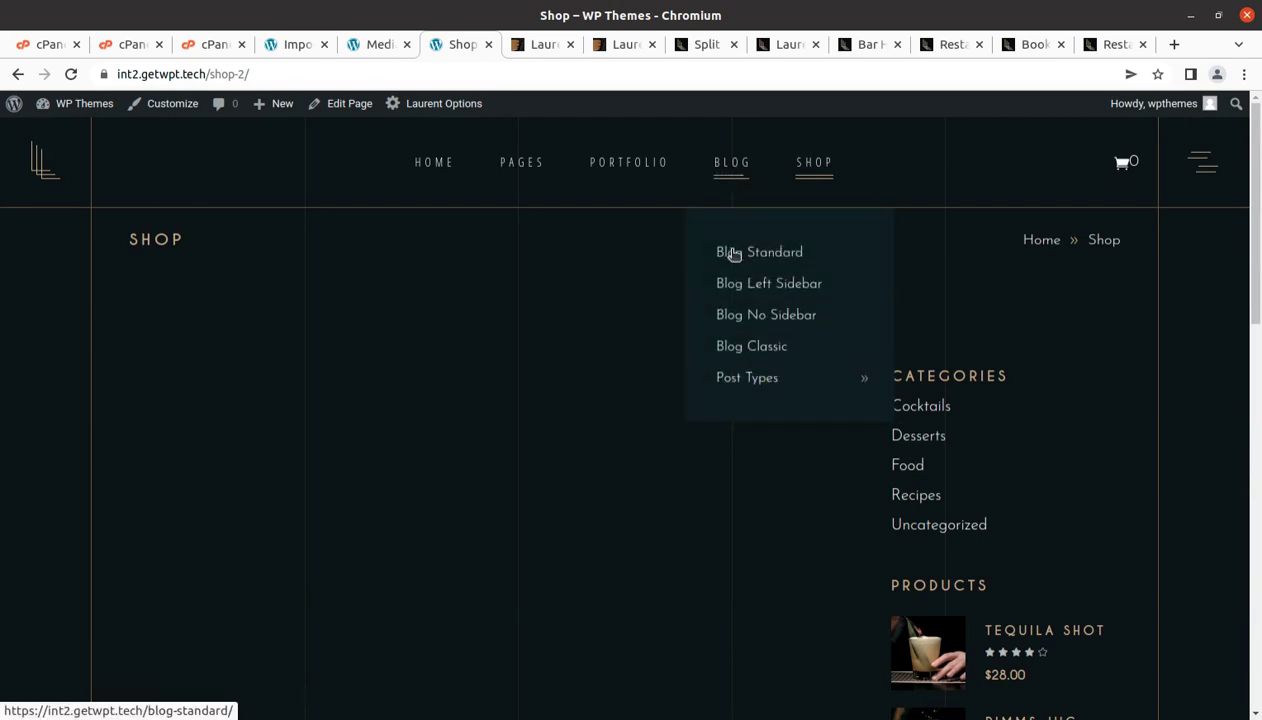
click(733, 258)
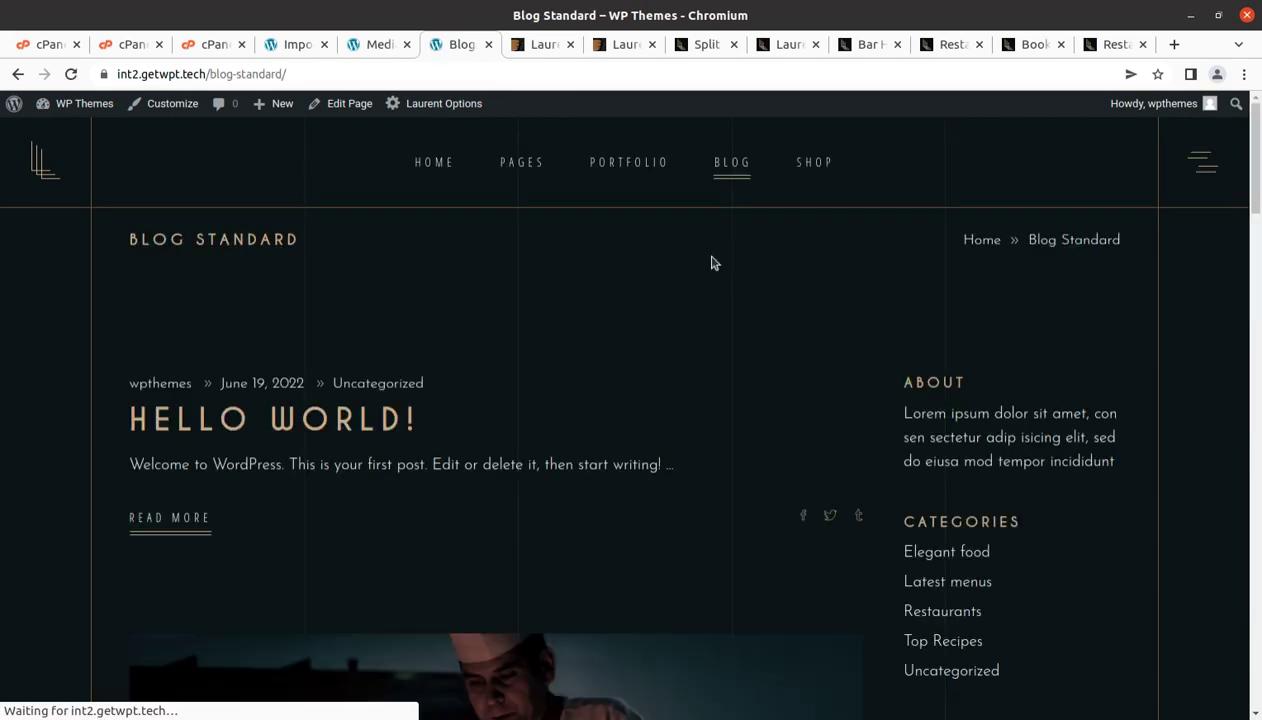
mouse_move(428, 161)
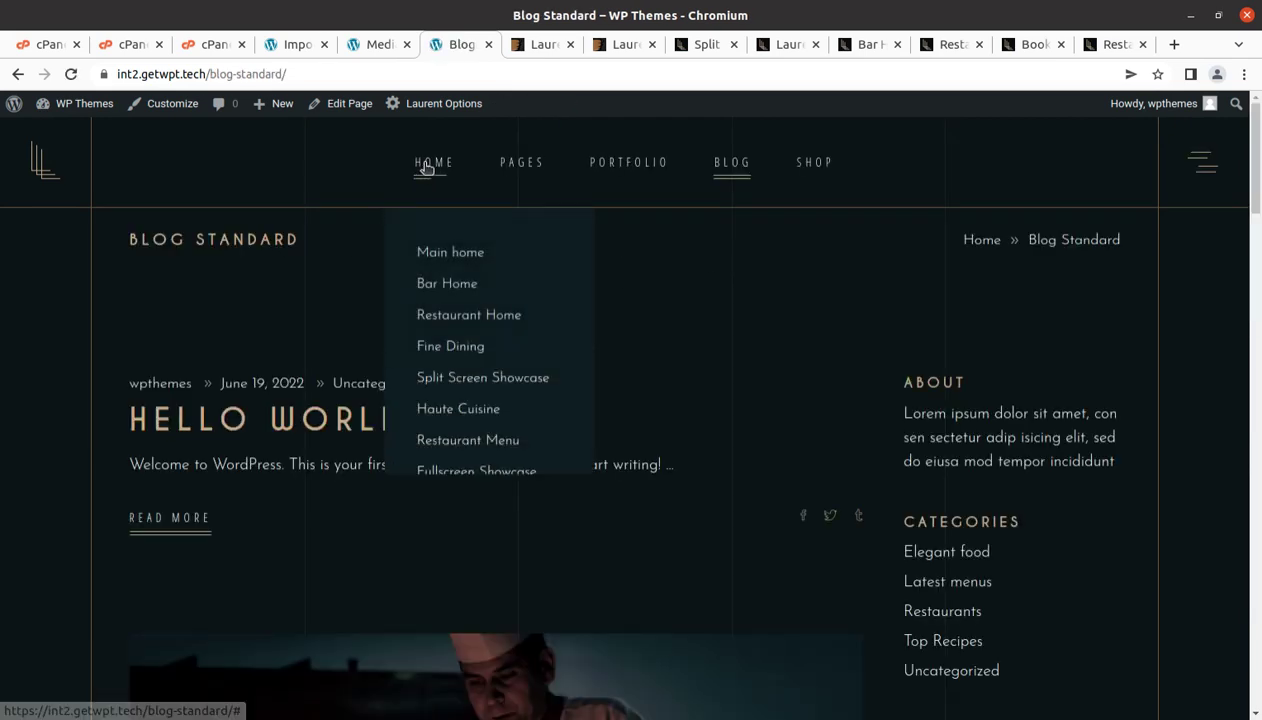
click(437, 290)
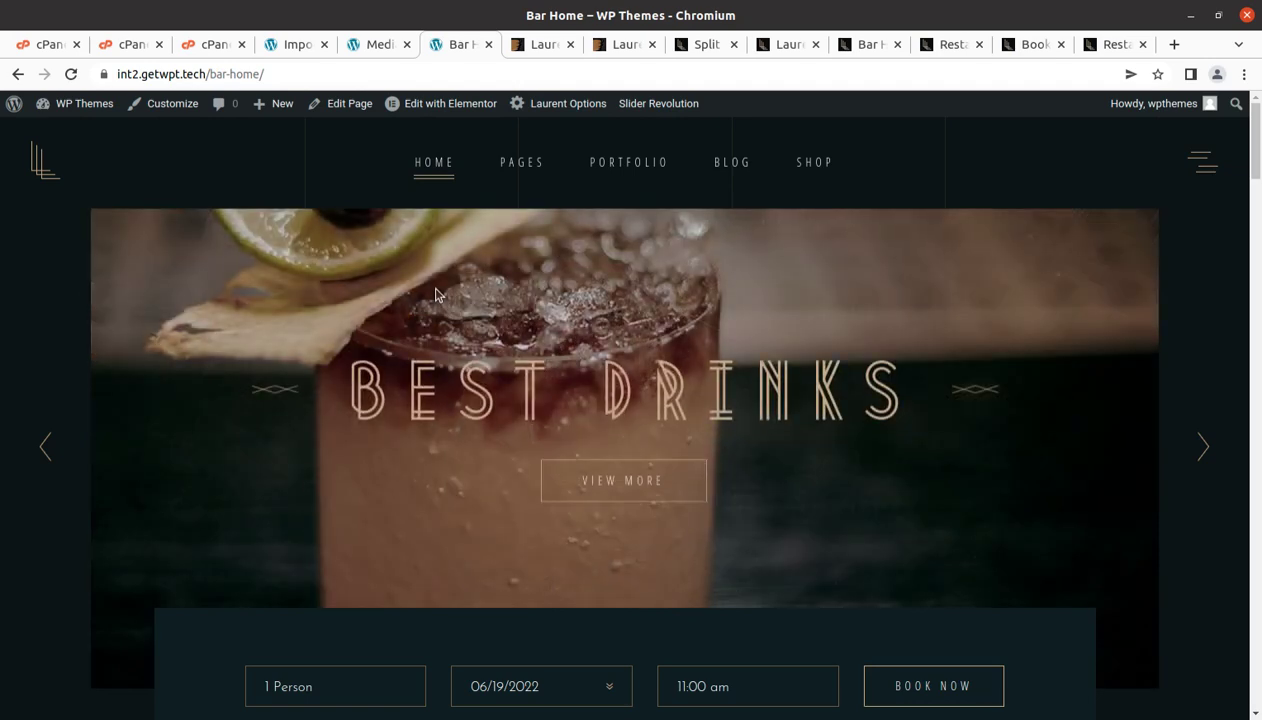
Submit Bar Home's booking form for 1 Person, 06/19/2022, 11:00 am to view the OpenTable reservation page, and close that page.
mouse_move(436, 168)
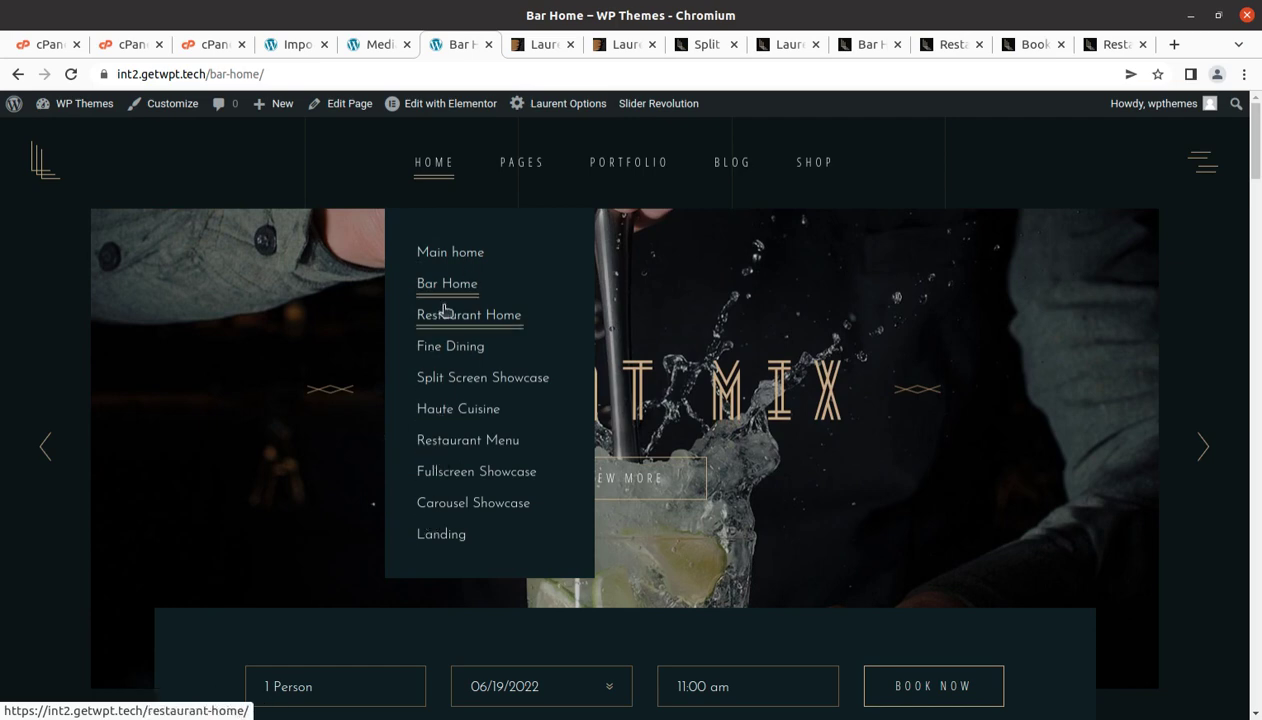
scroll(465, 367, down, 1)
scroll(465, 367, down, 2)
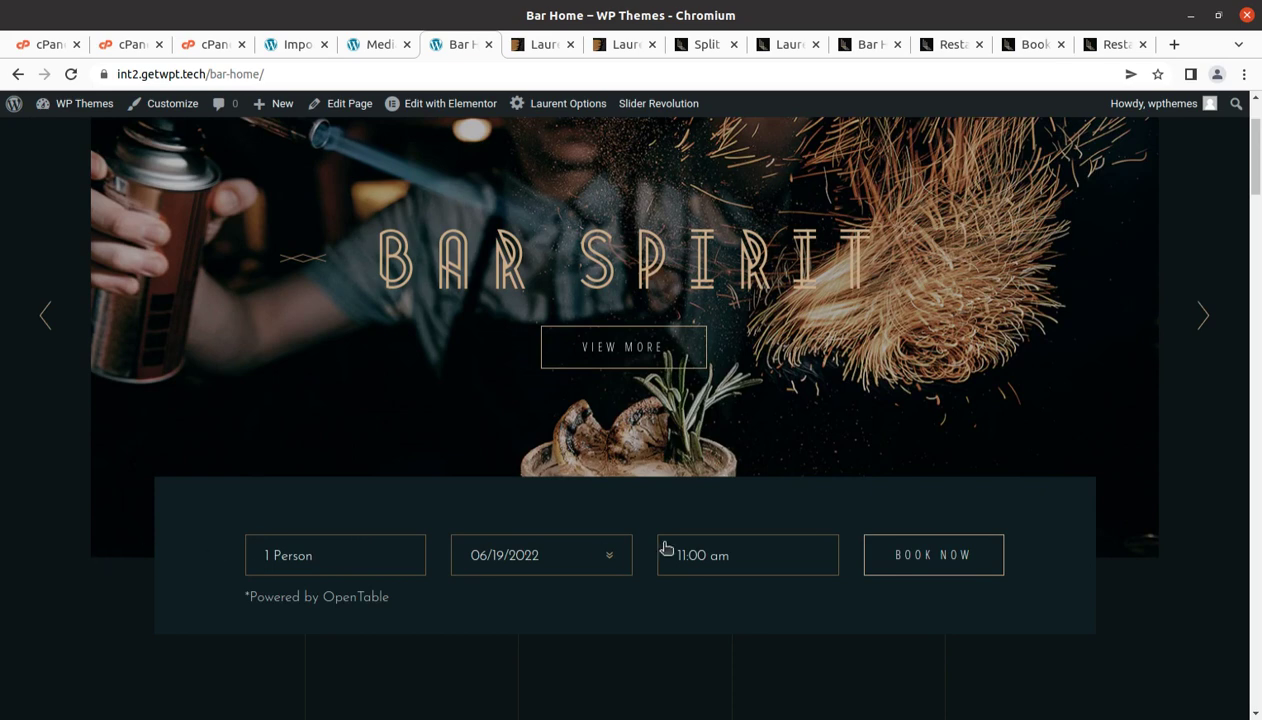
click(898, 564)
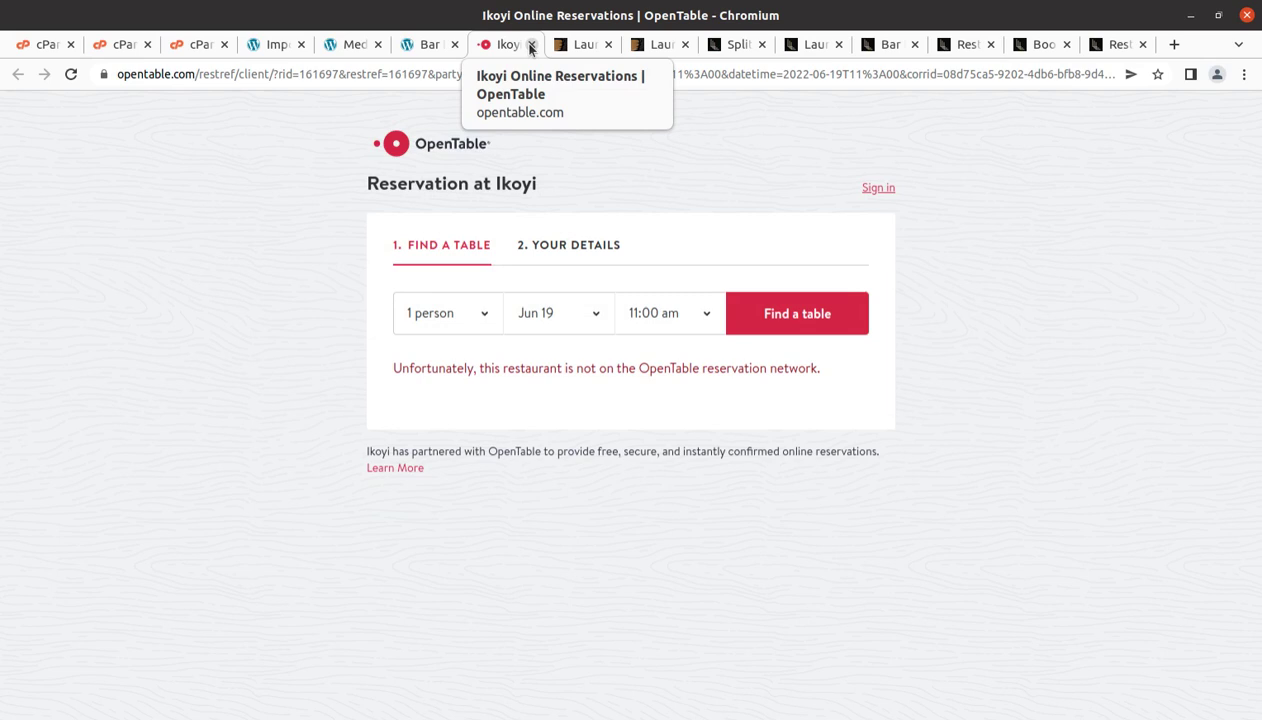
click(530, 45)
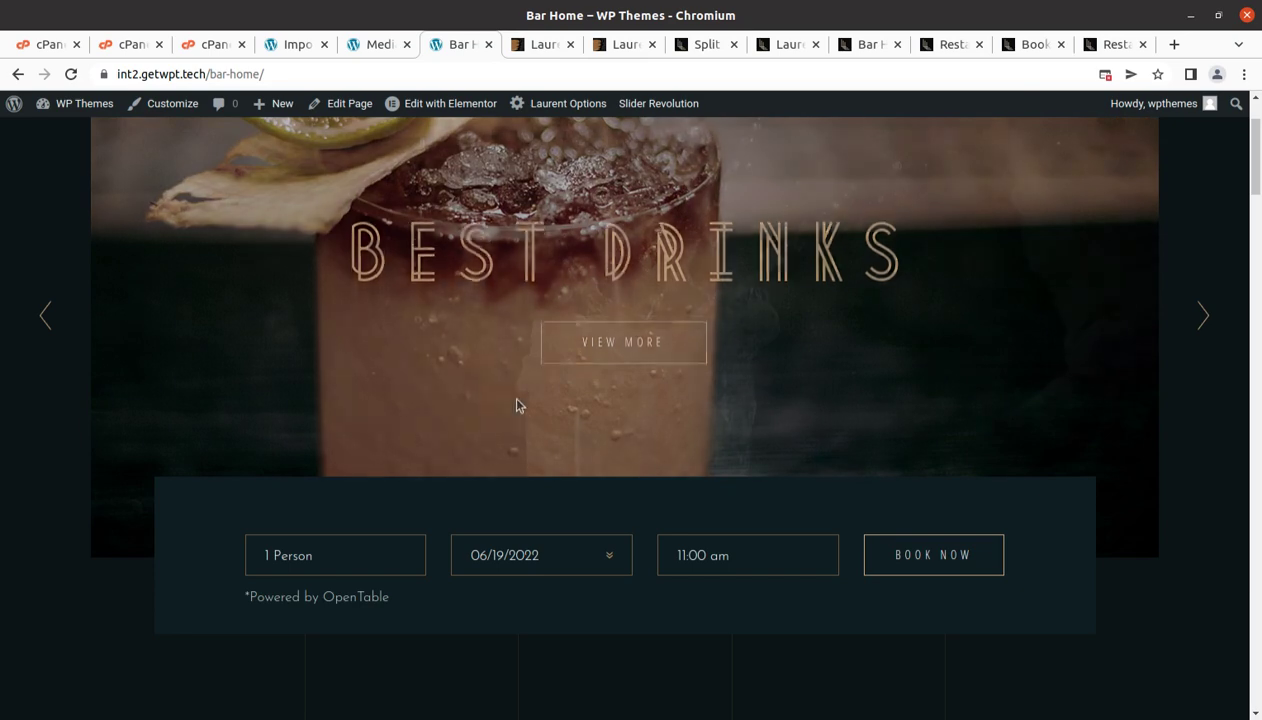
scroll(475, 361, up, 2)
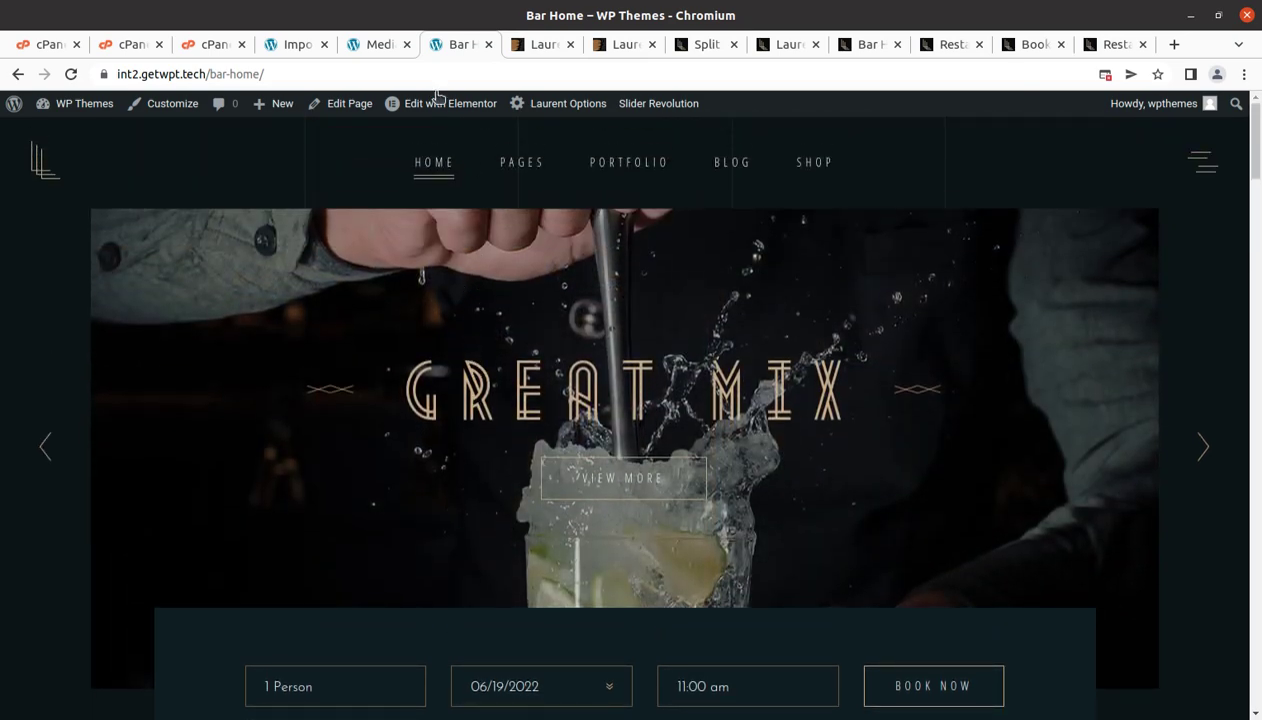
Close the media library page and return from the Import page to the WordPress admin Dashboard.
click(380, 44)
click(406, 44)
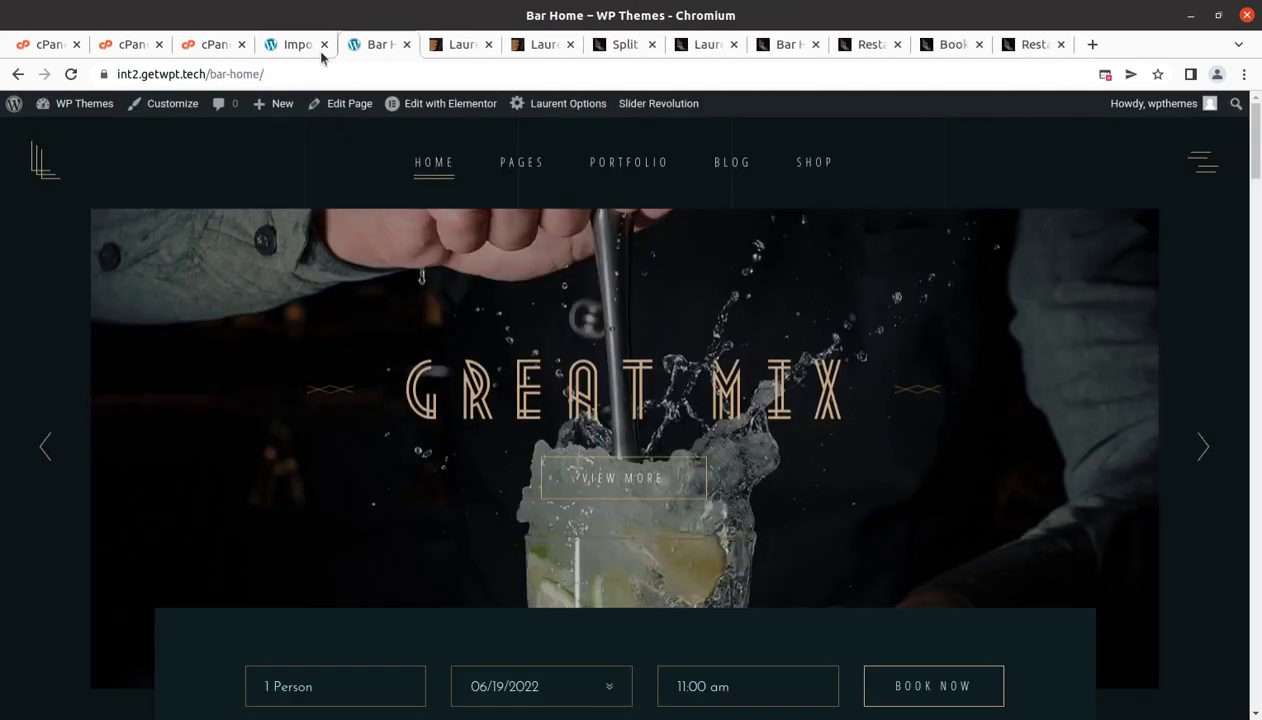
click(298, 44)
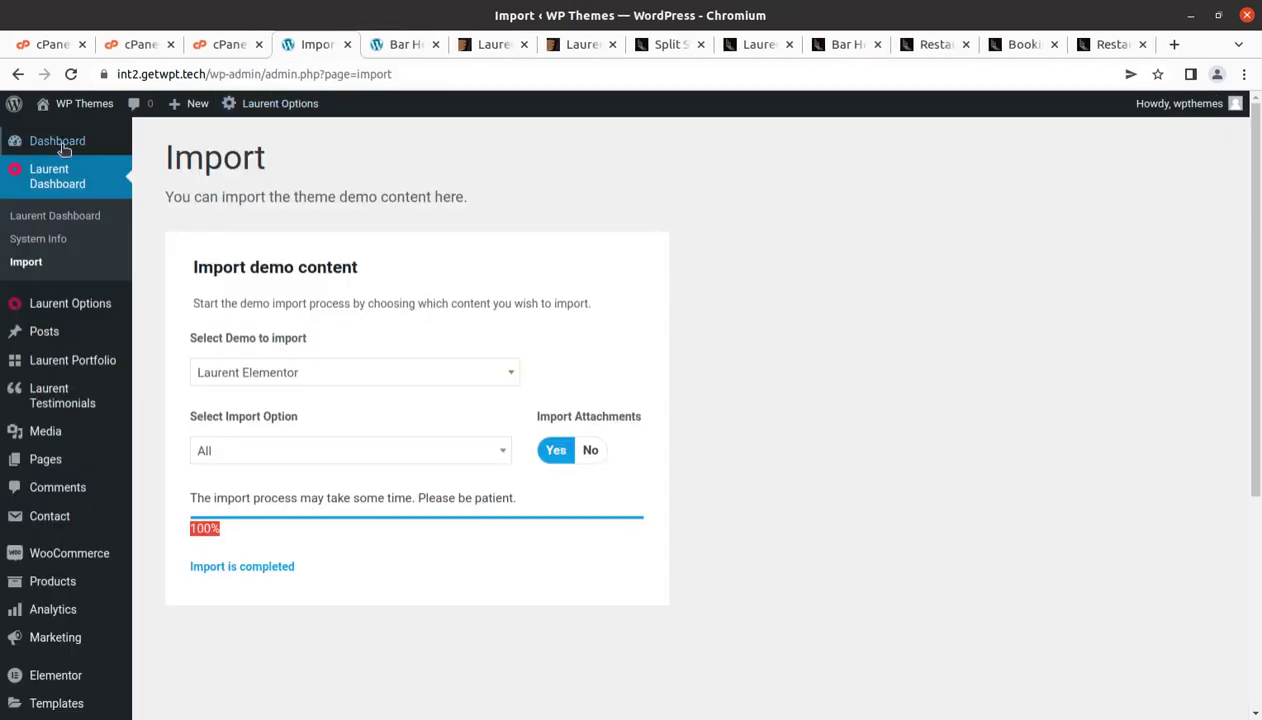
click(58, 143)
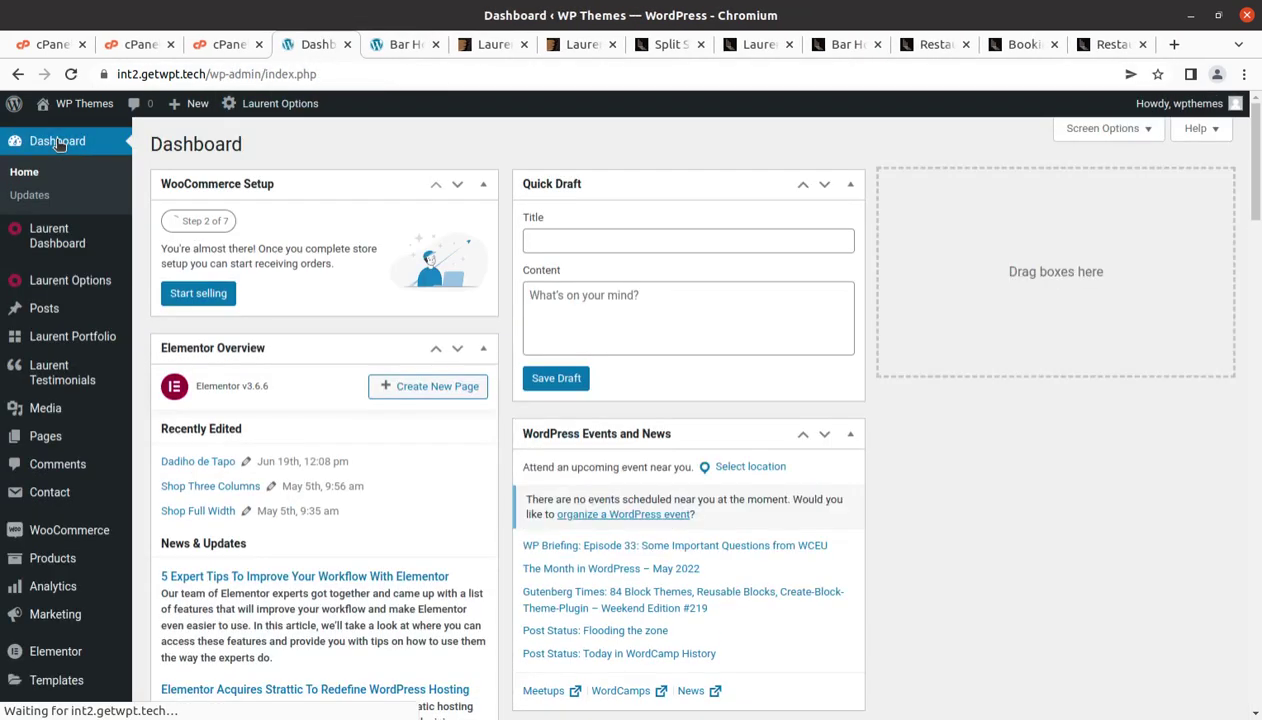
Look over the admin sections from Laurent Dashboard and Laurent Options down to Qi Addons For Elementor.
mouse_move(46, 255)
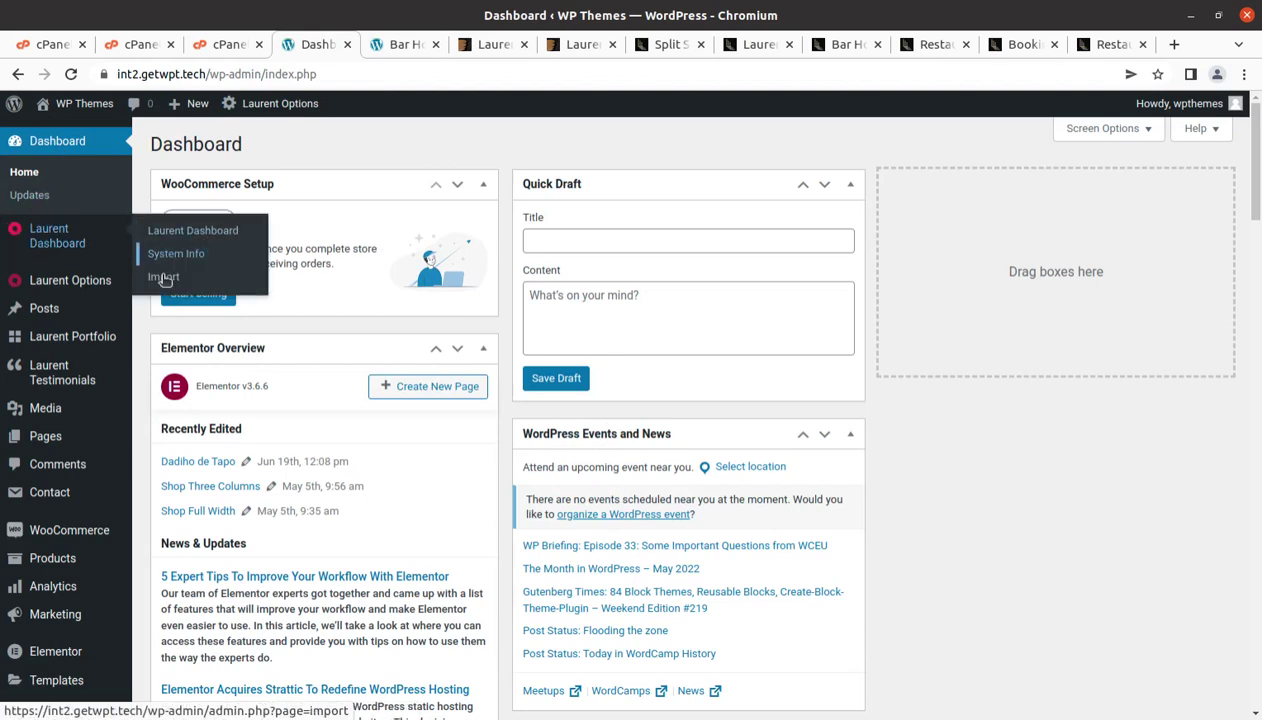
mouse_move(90, 285)
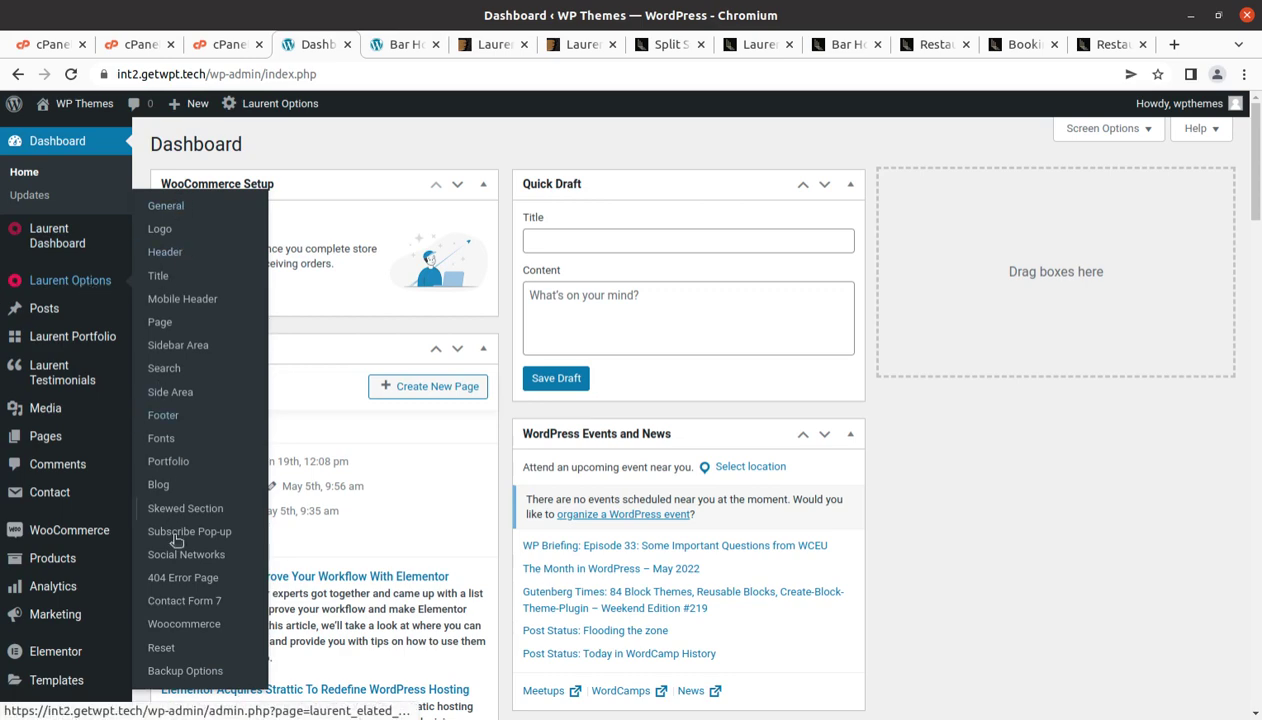
scroll(190, 345, down, 3)
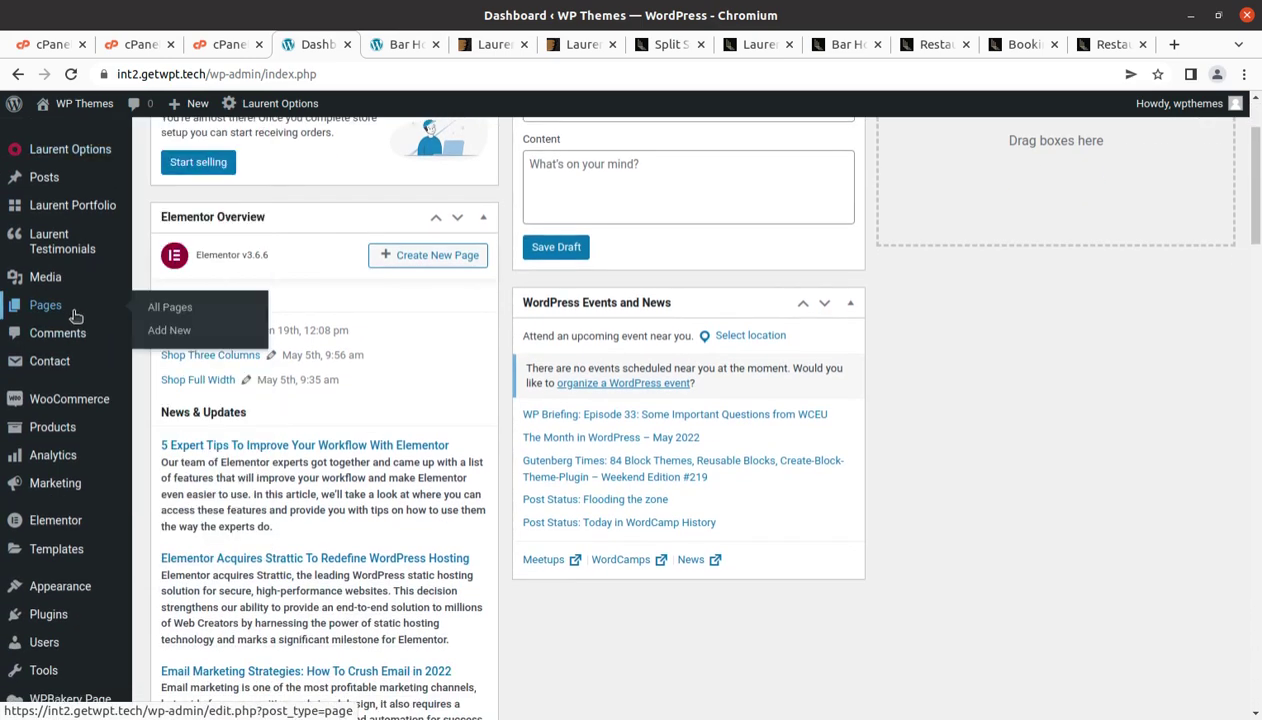
scroll(75, 480, down, 10)
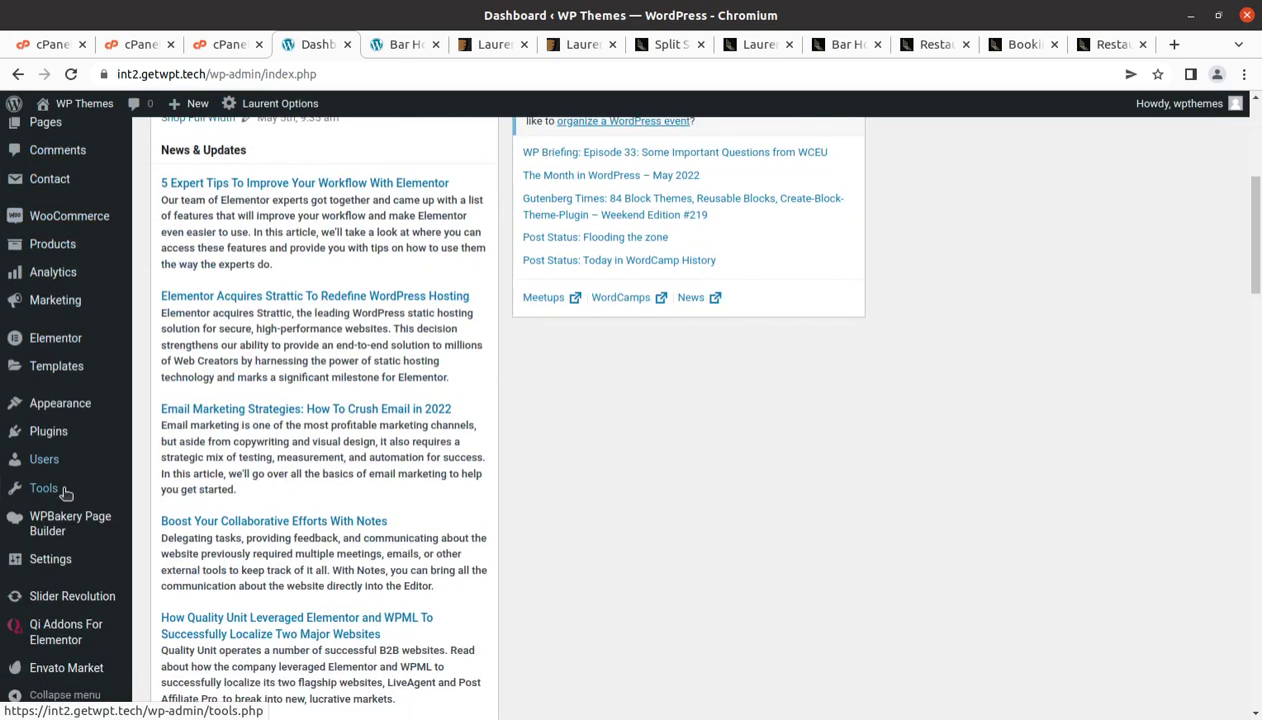
mouse_move(66, 490)
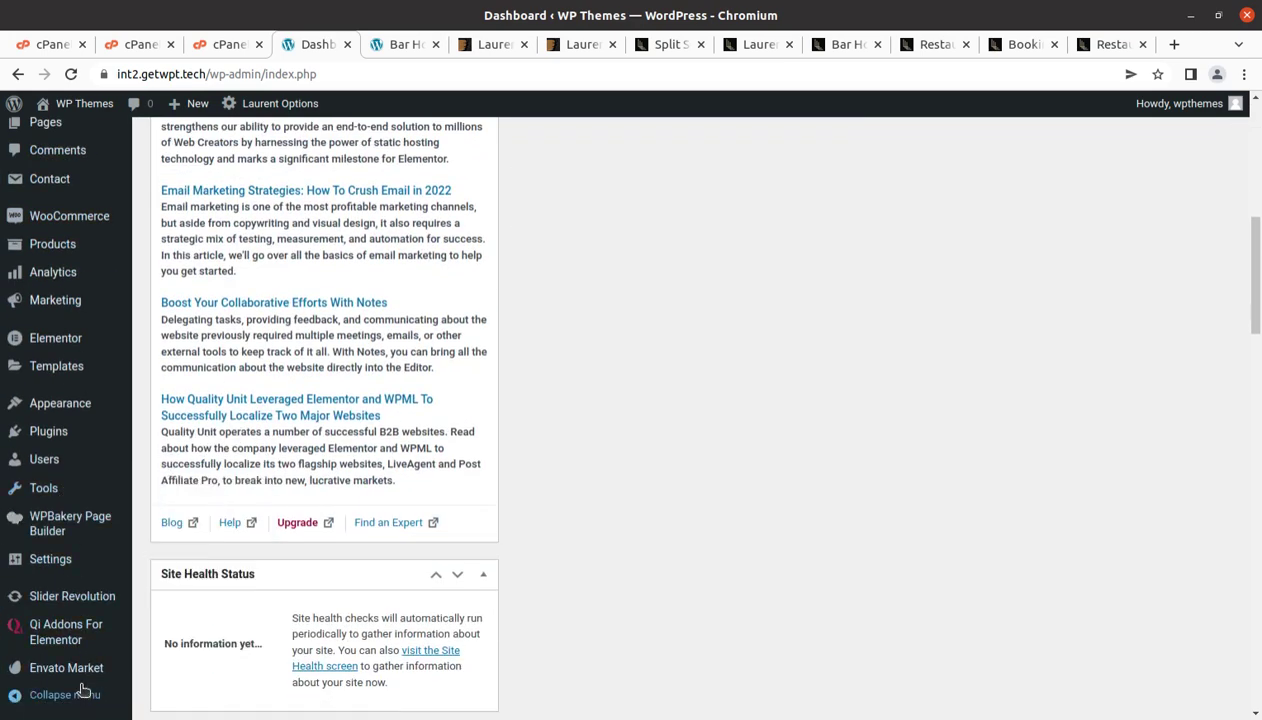
mouse_move(64, 641)
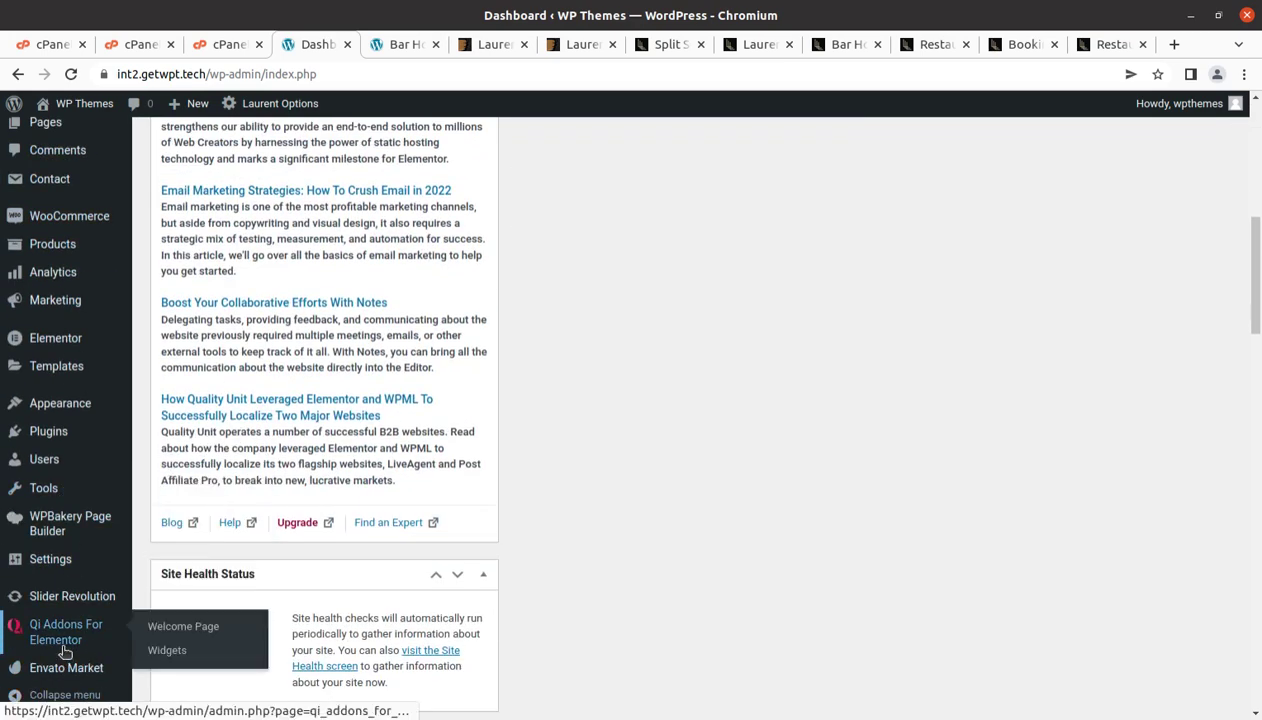
Open the Qi Addons For Elementor welcome page, review its resources, and check the WPBakery Page Builder options.
click(67, 630)
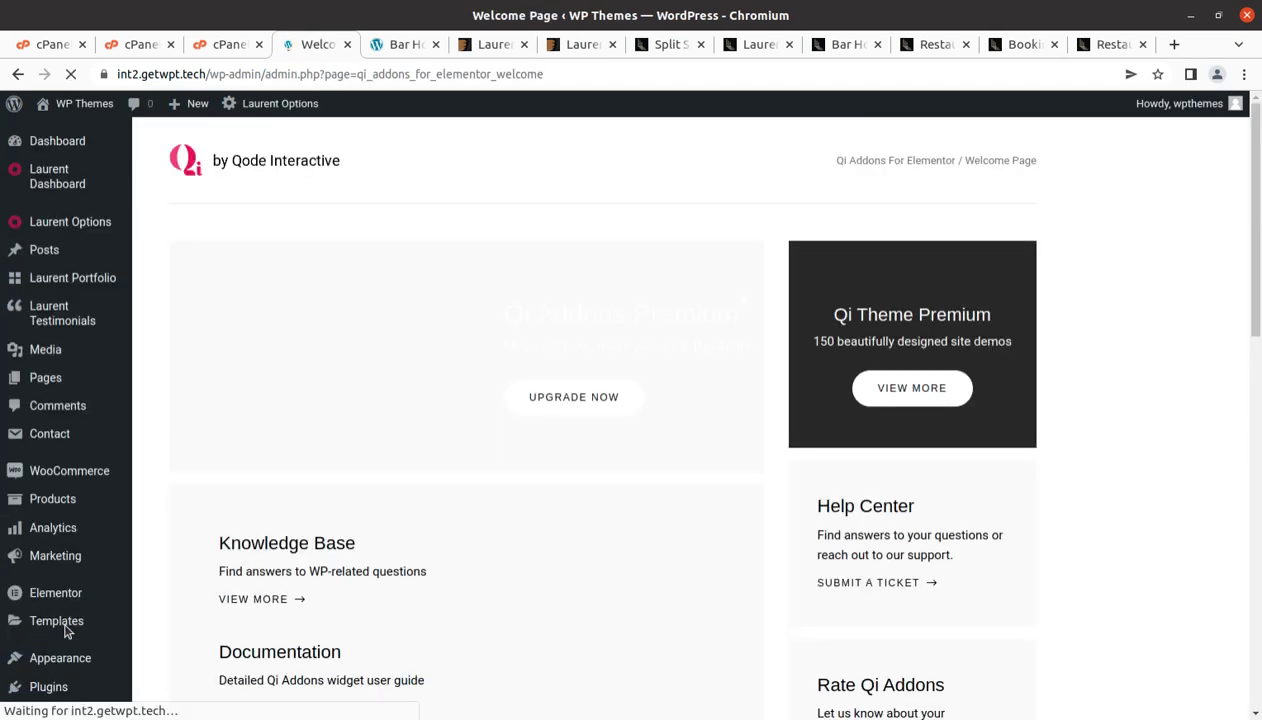
scroll(522, 407, down, 4)
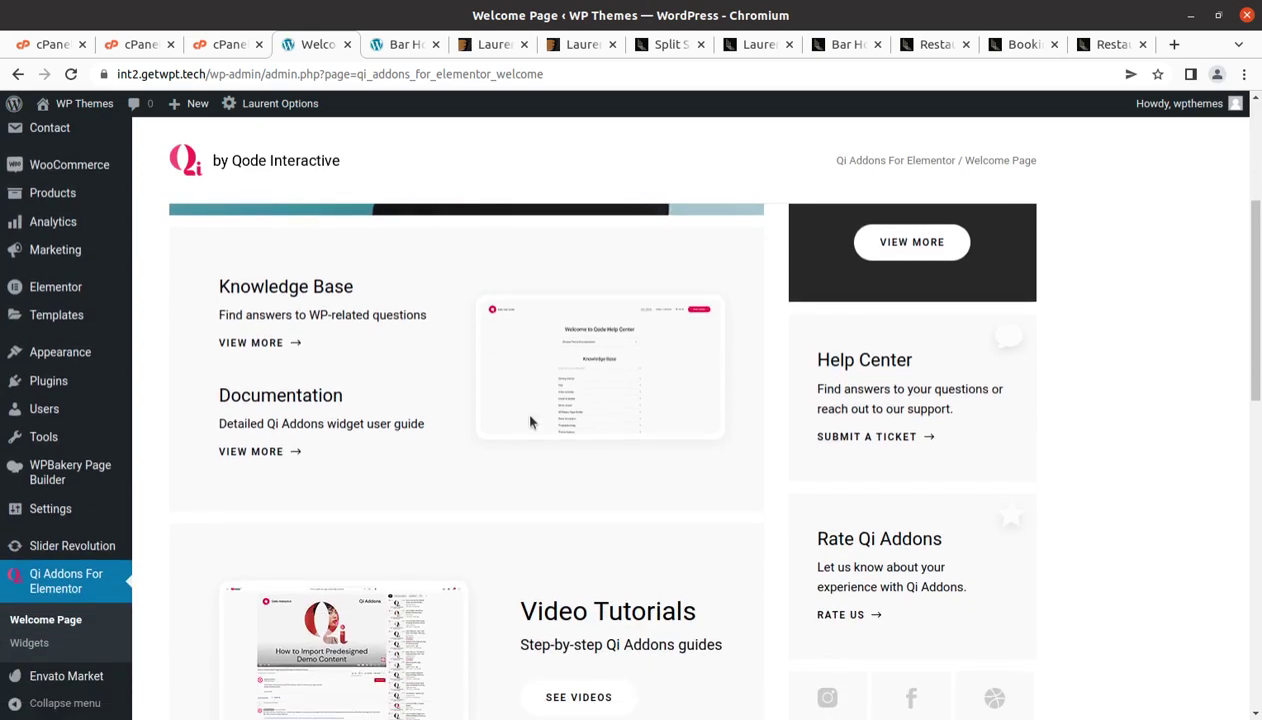
scroll(530, 423, down, 2)
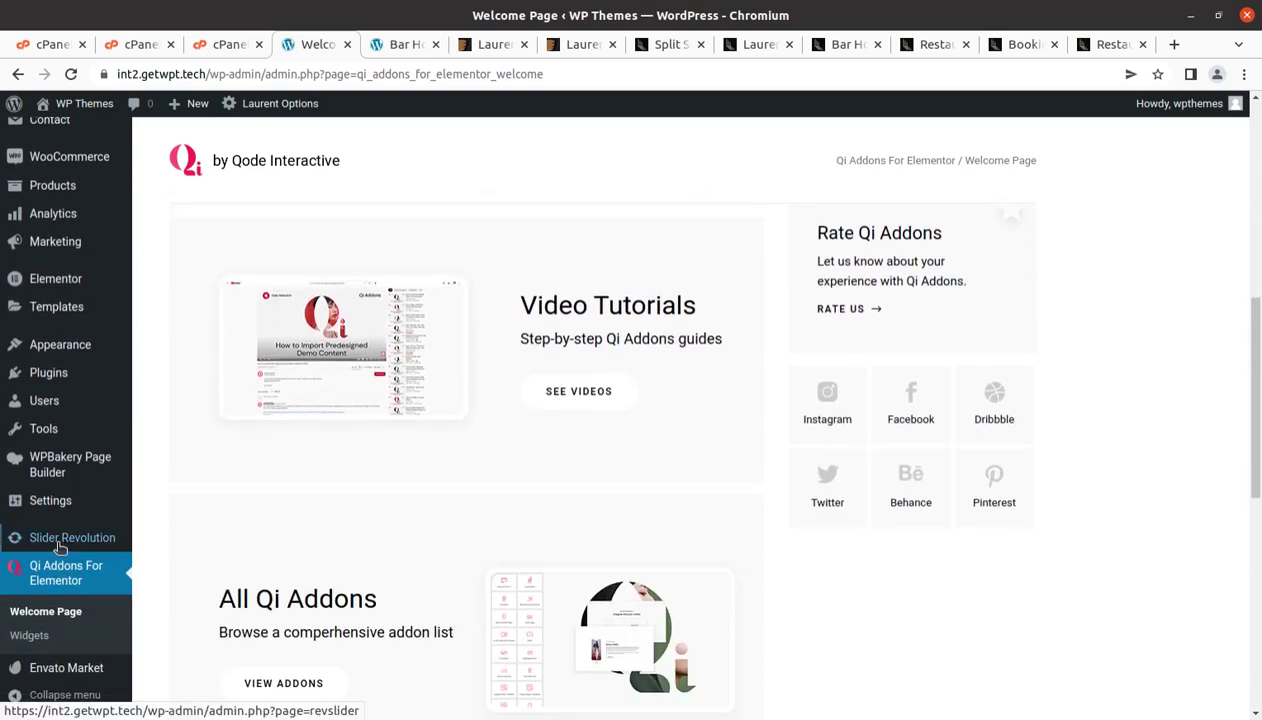
mouse_move(55, 536)
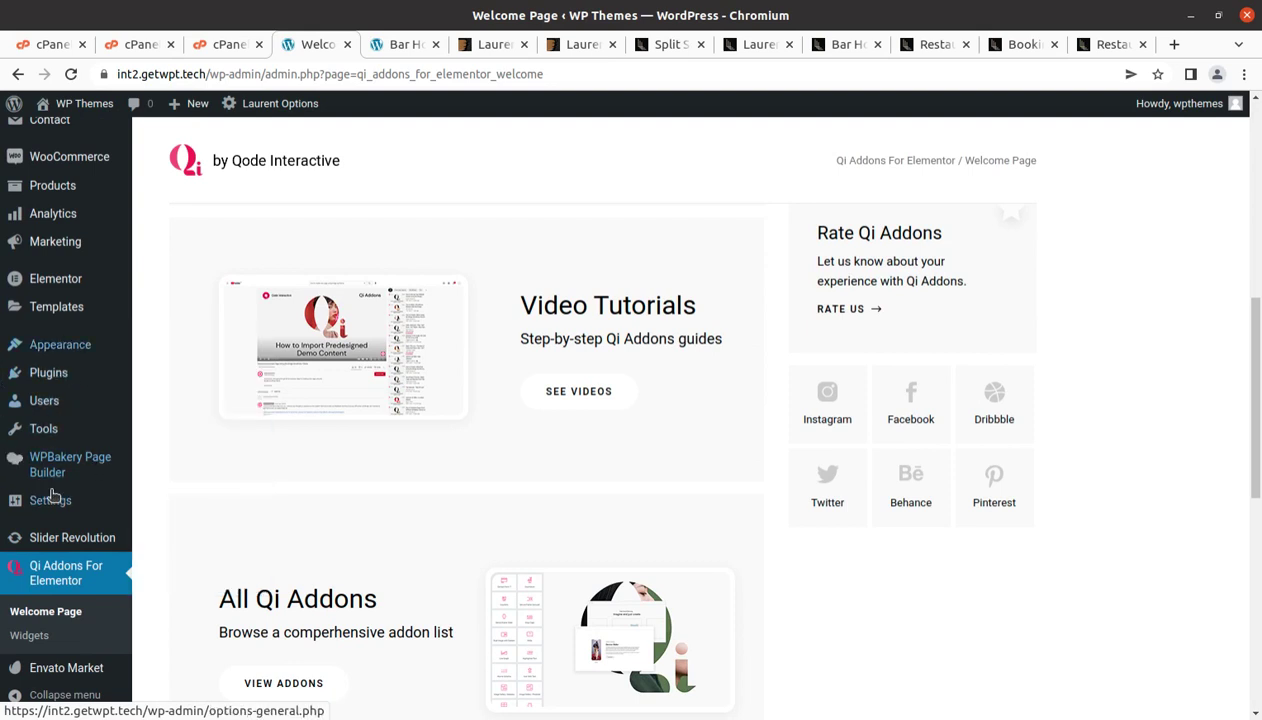
mouse_move(50, 463)
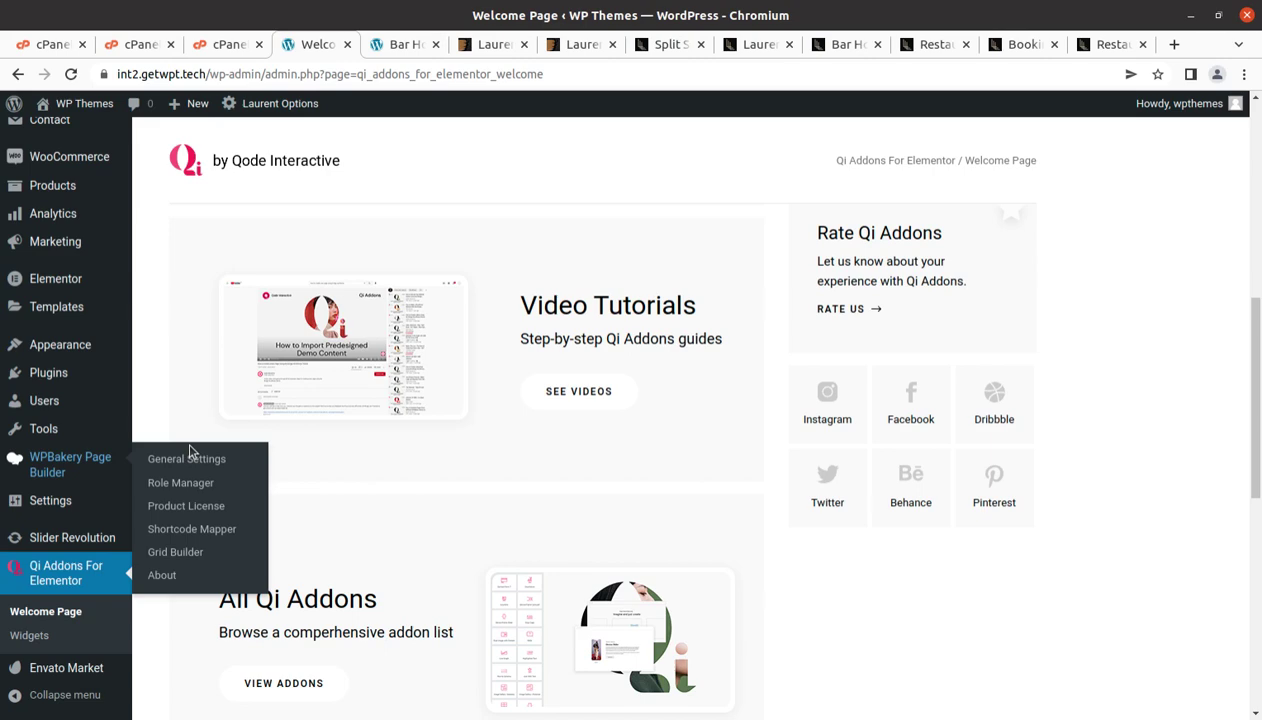
Open the Laurent Portfolio item list in the WordPress admin.
scroll(45, 398, up, 1)
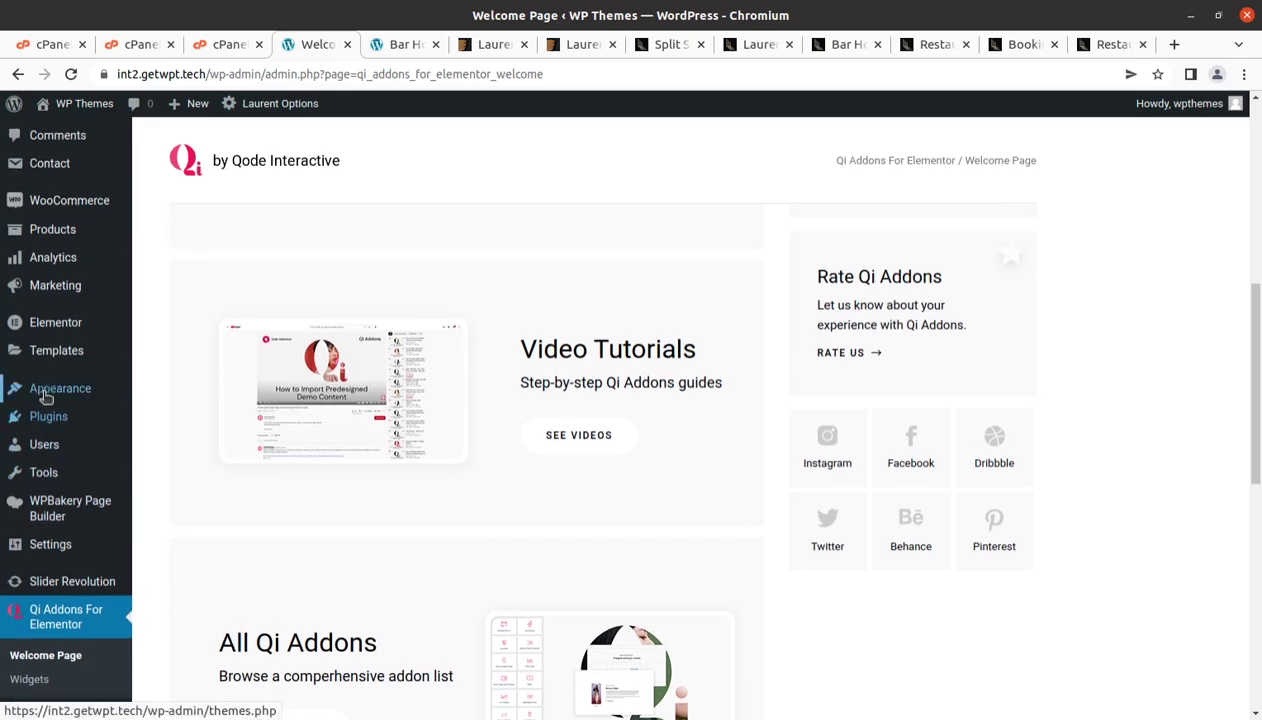
scroll(40, 330, up, 3)
mouse_move(57, 410)
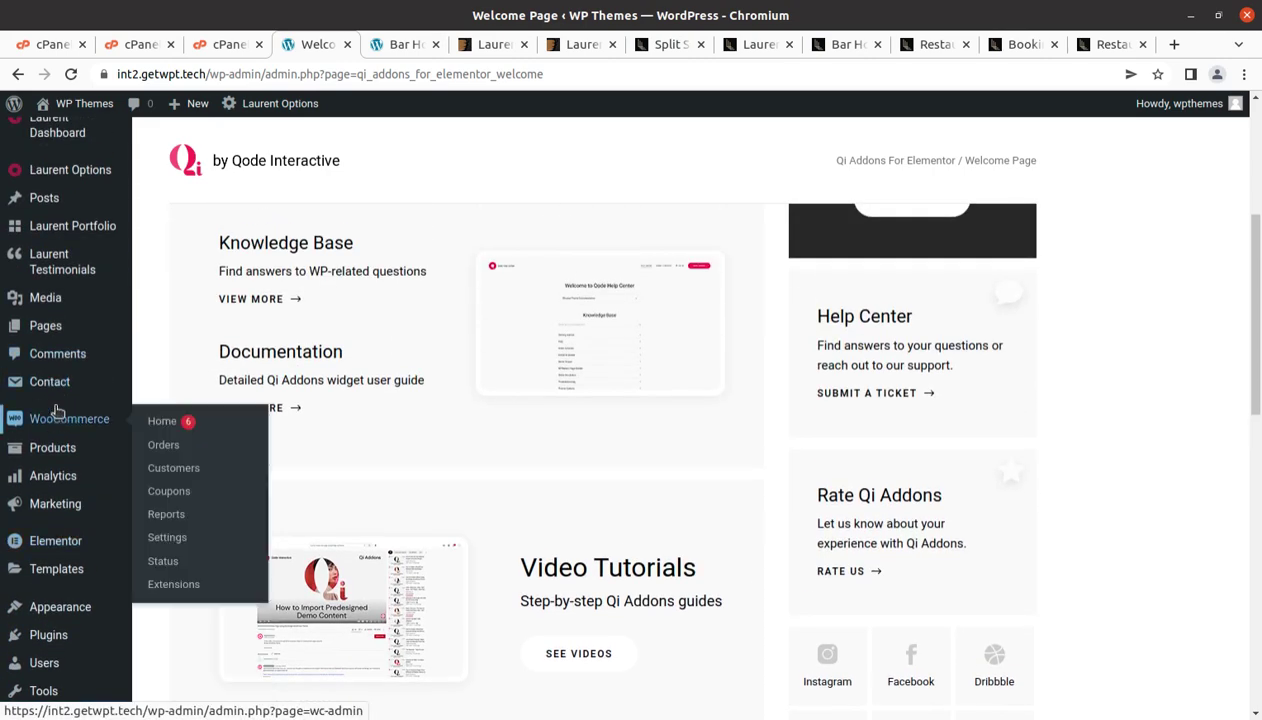
mouse_move(60, 228)
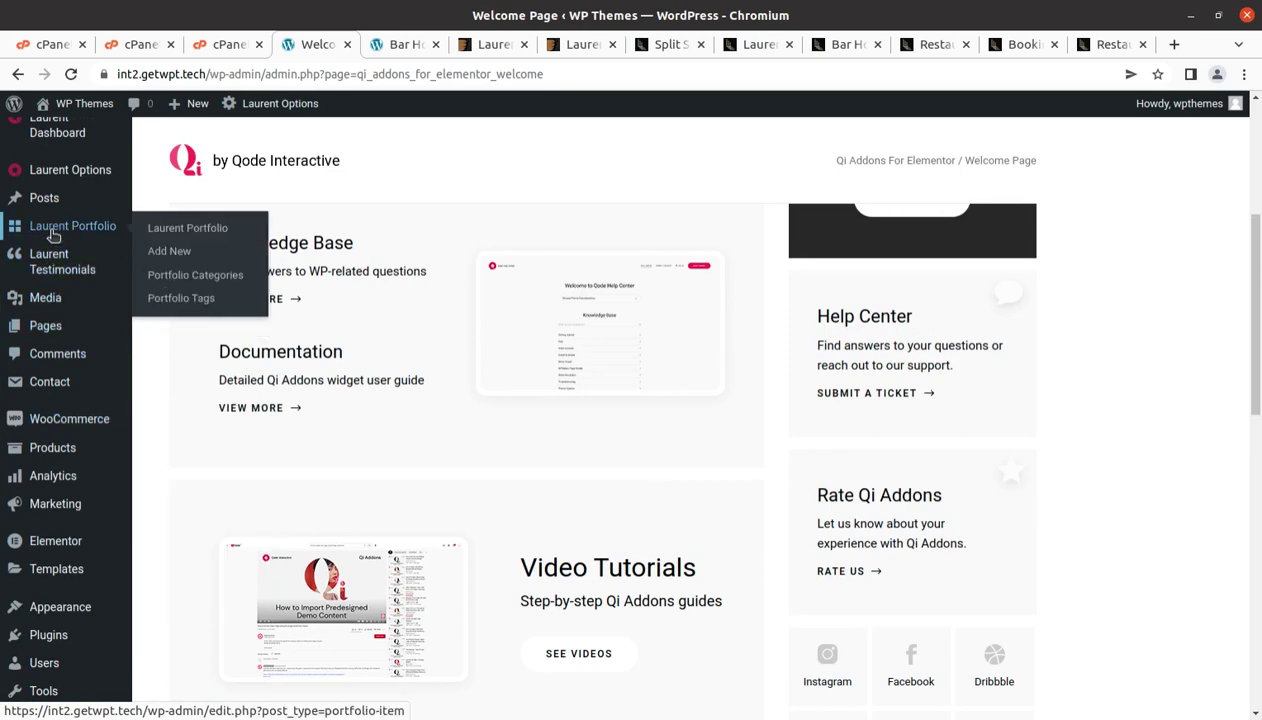
click(214, 231)
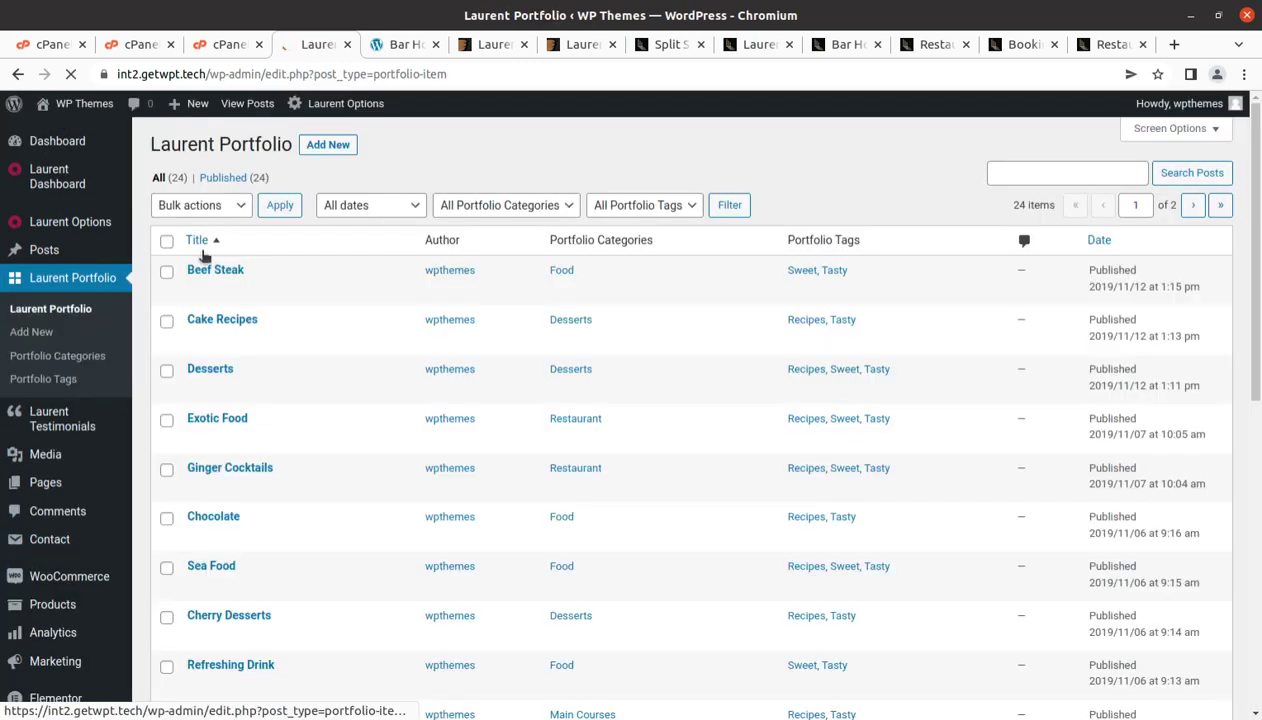
View the Beef Steak portfolio item on the site, review its photos, and return to the portfolio list.
click(315, 291)
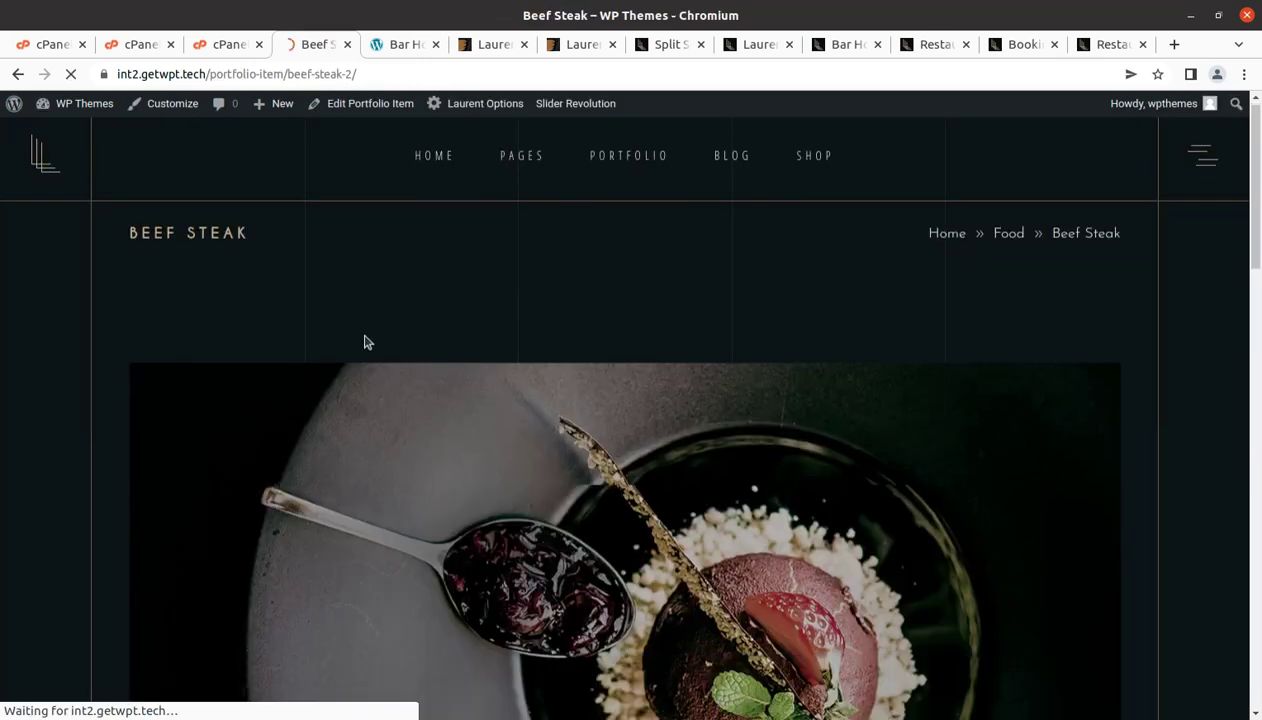
scroll(363, 341, down, 5)
scroll(365, 342, down, 5)
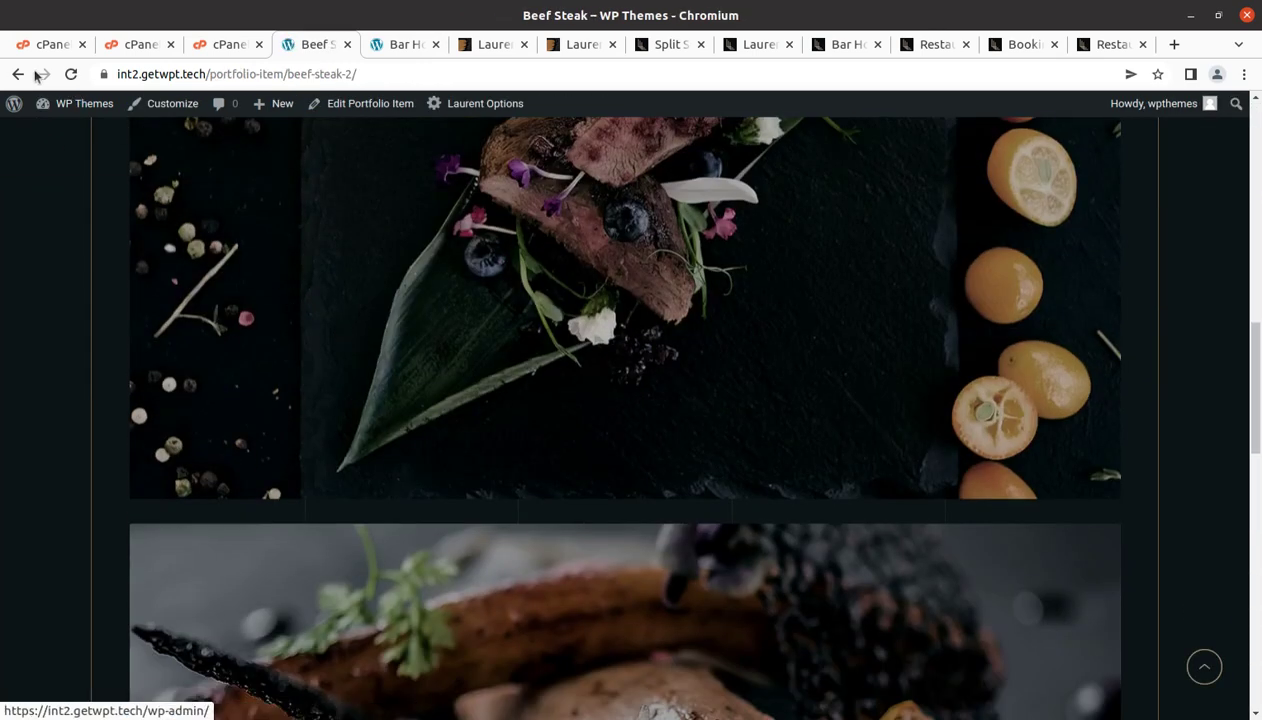
click(20, 74)
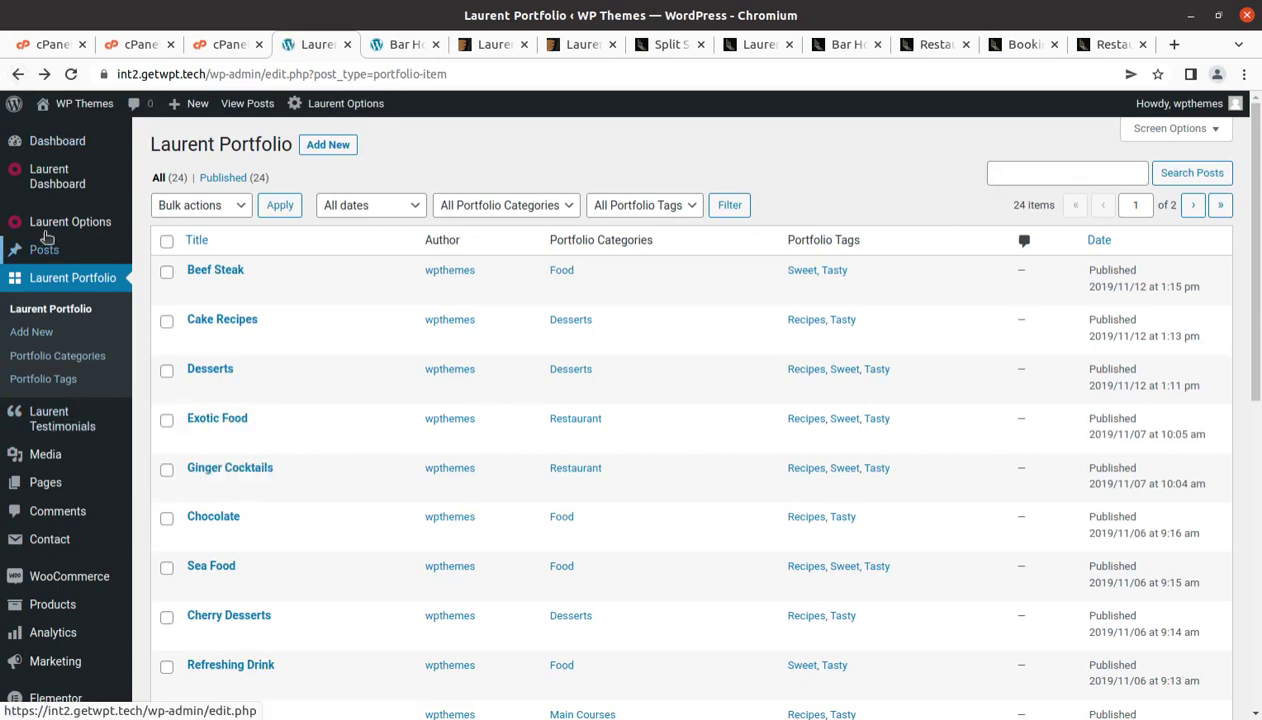
Check the available Laurent Options sections and open the Laurent Testimonials list.
mouse_move(52, 228)
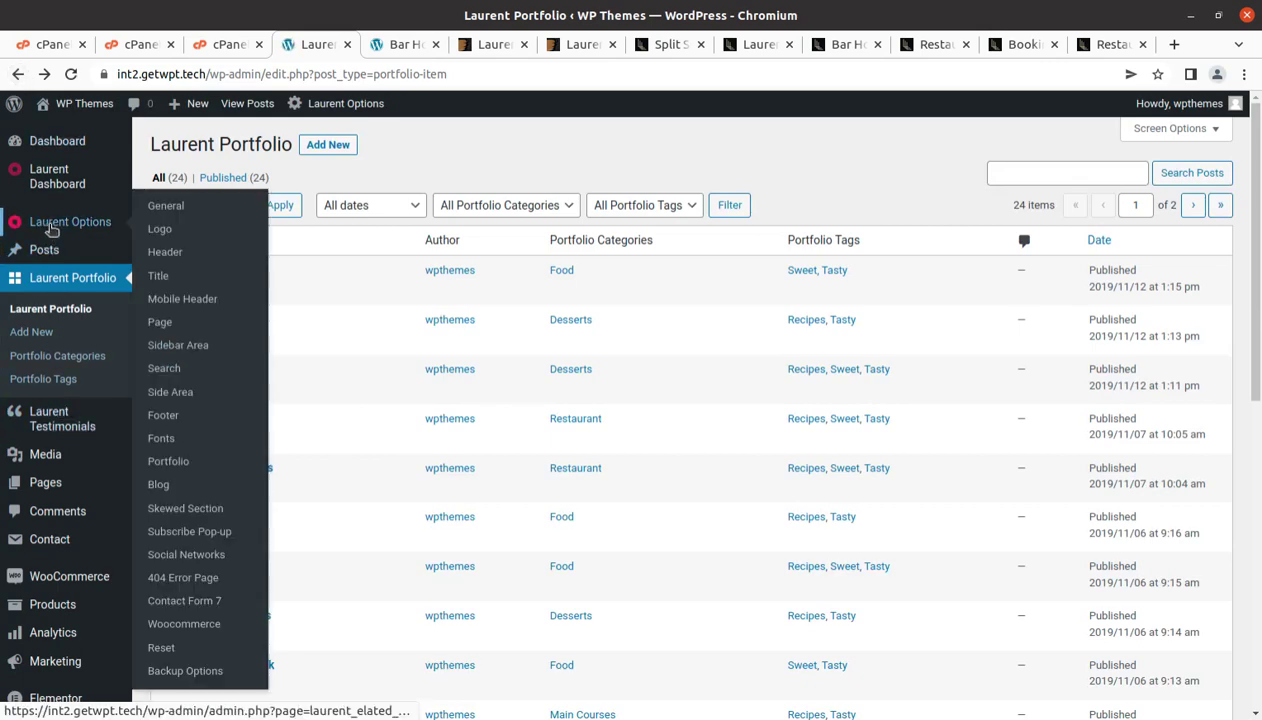
click(52, 424)
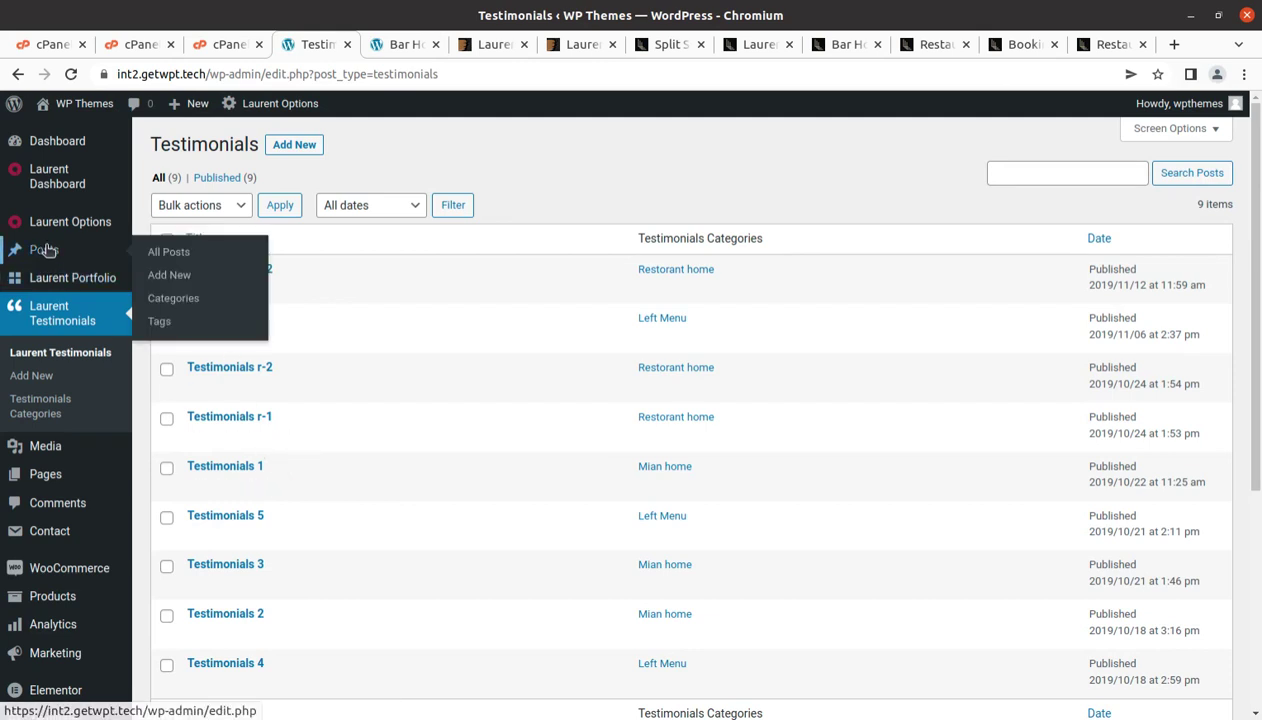
Open the General section of Laurent Options and skim its settings from Design Style down to Google API.
mouse_move(48, 226)
click(157, 208)
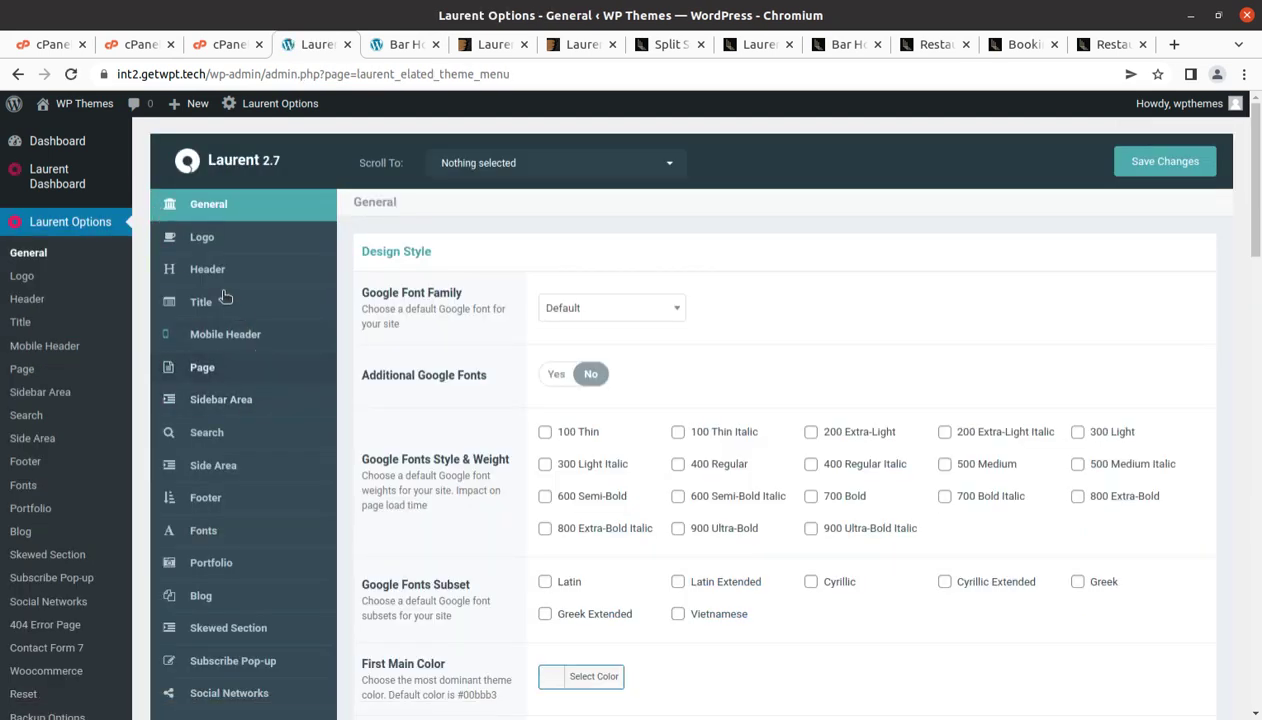
scroll(436, 378, down, 5)
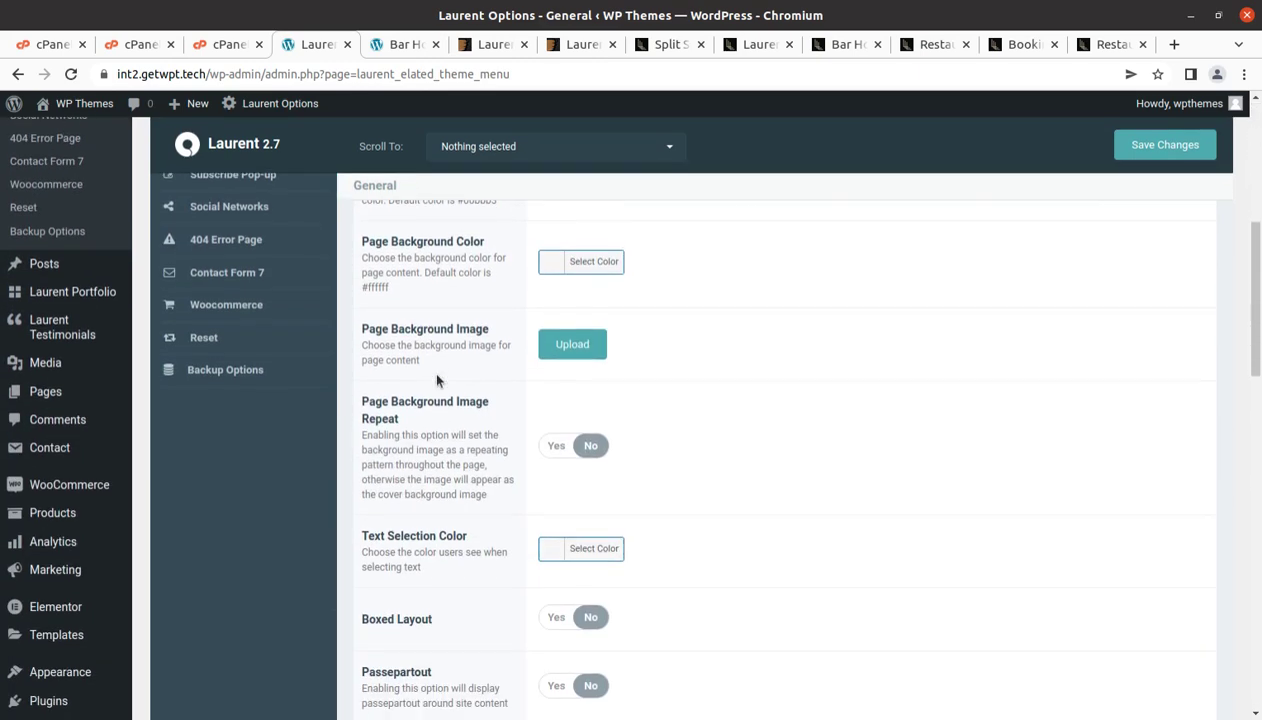
scroll(436, 380, down, 10)
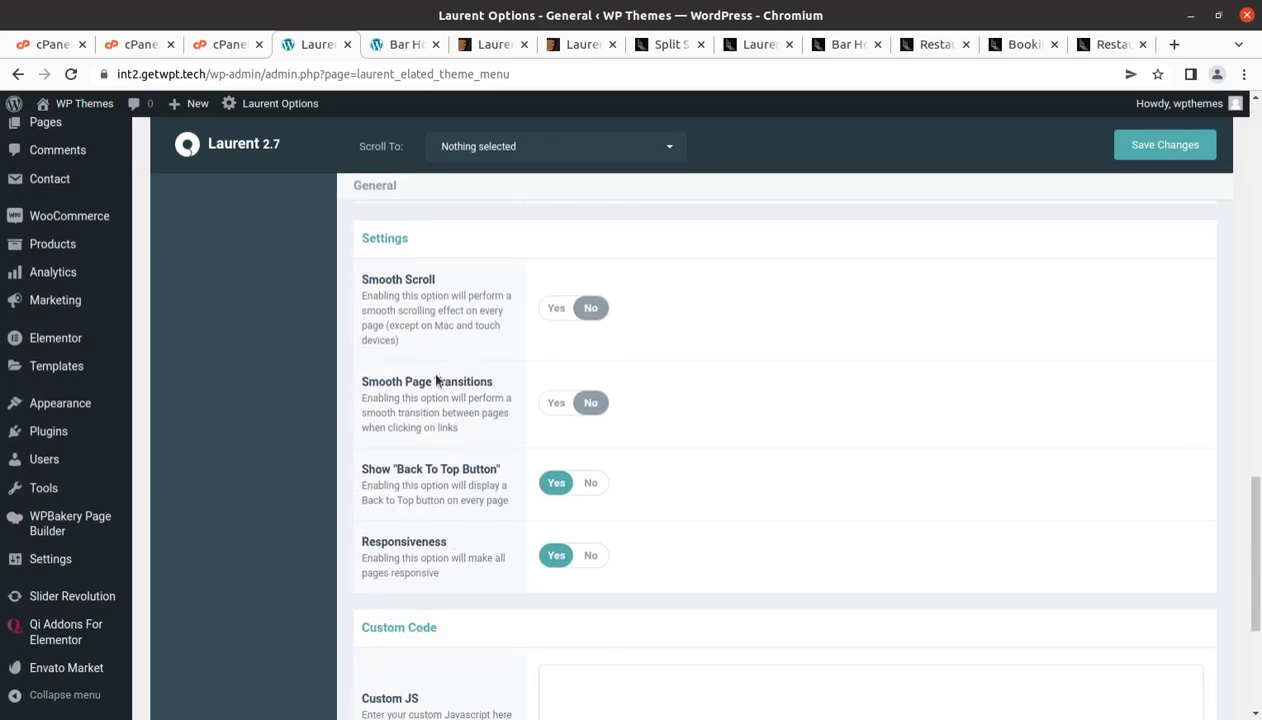
scroll(480, 480, down, 2)
scroll(515, 580, up, 10)
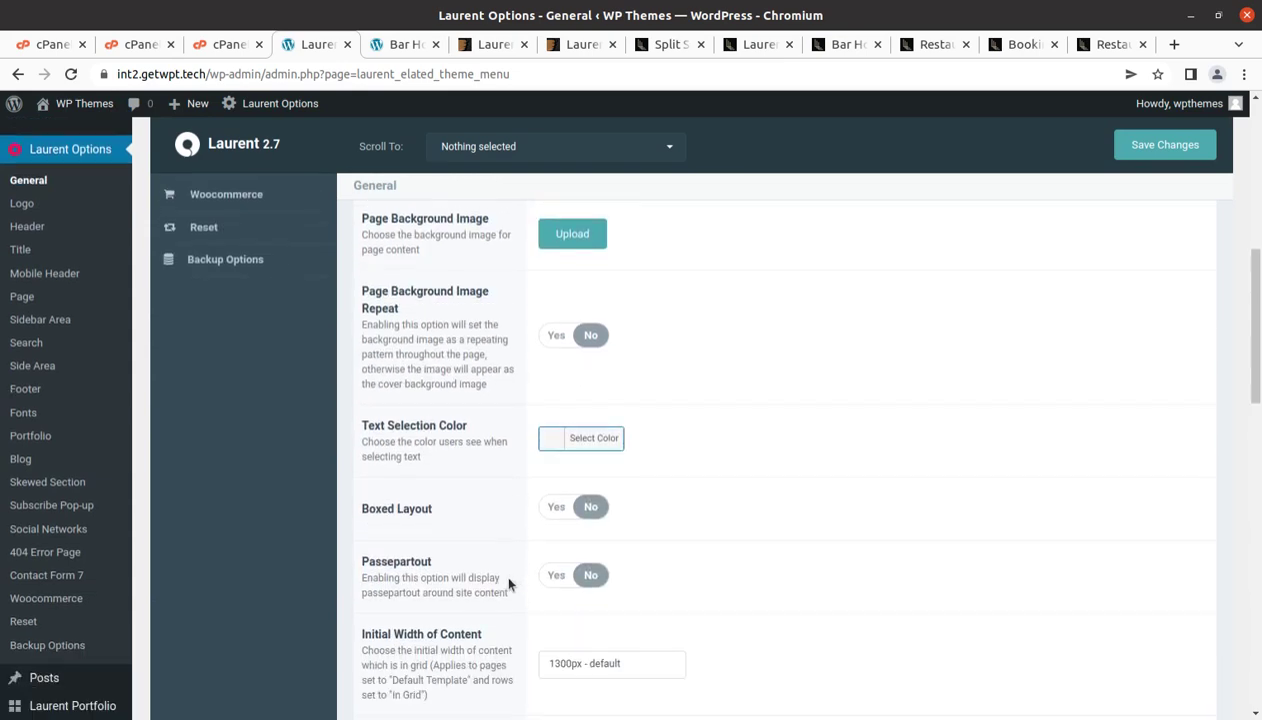
scroll(508, 584, down, 15)
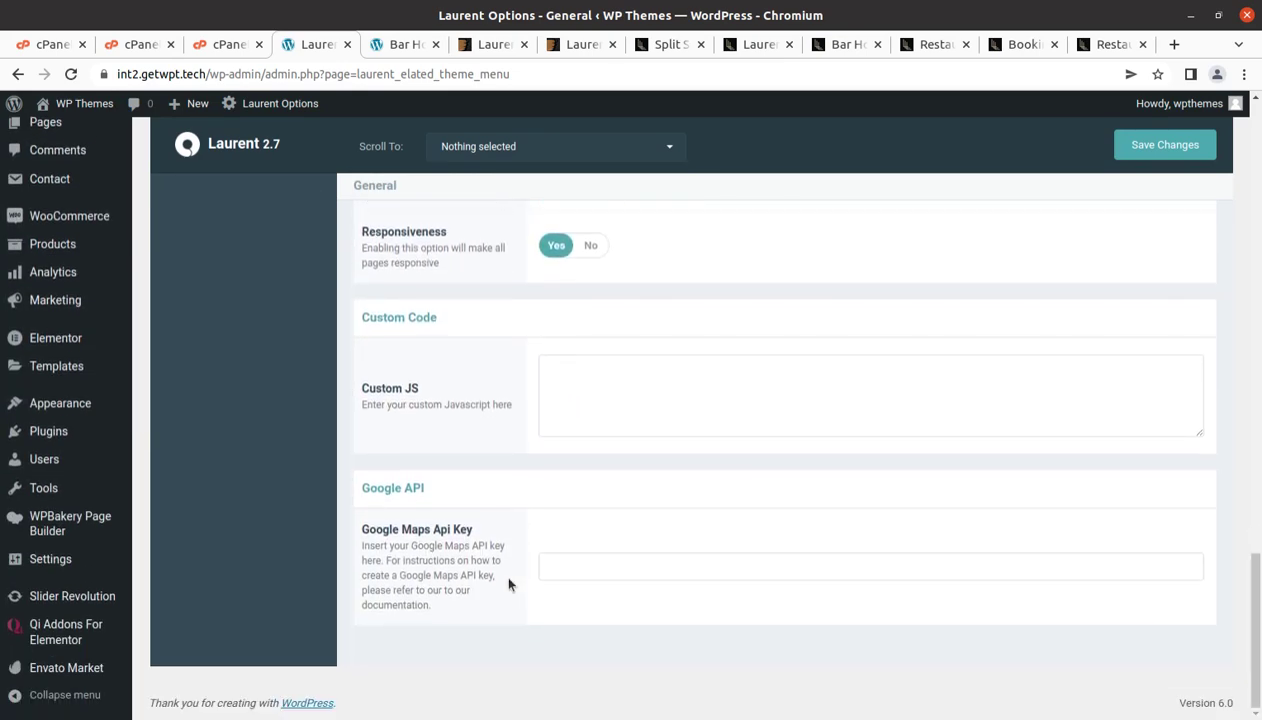
scroll(508, 584, up, 15)
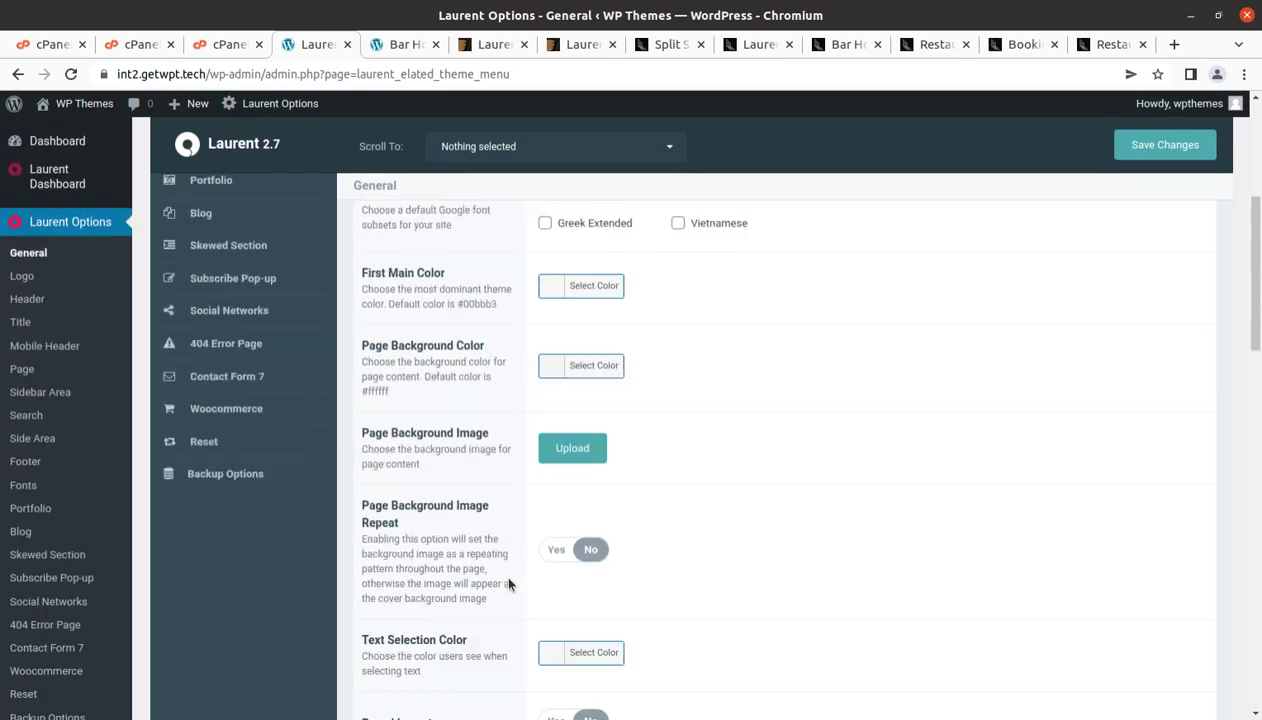
scroll(508, 584, up, 5)
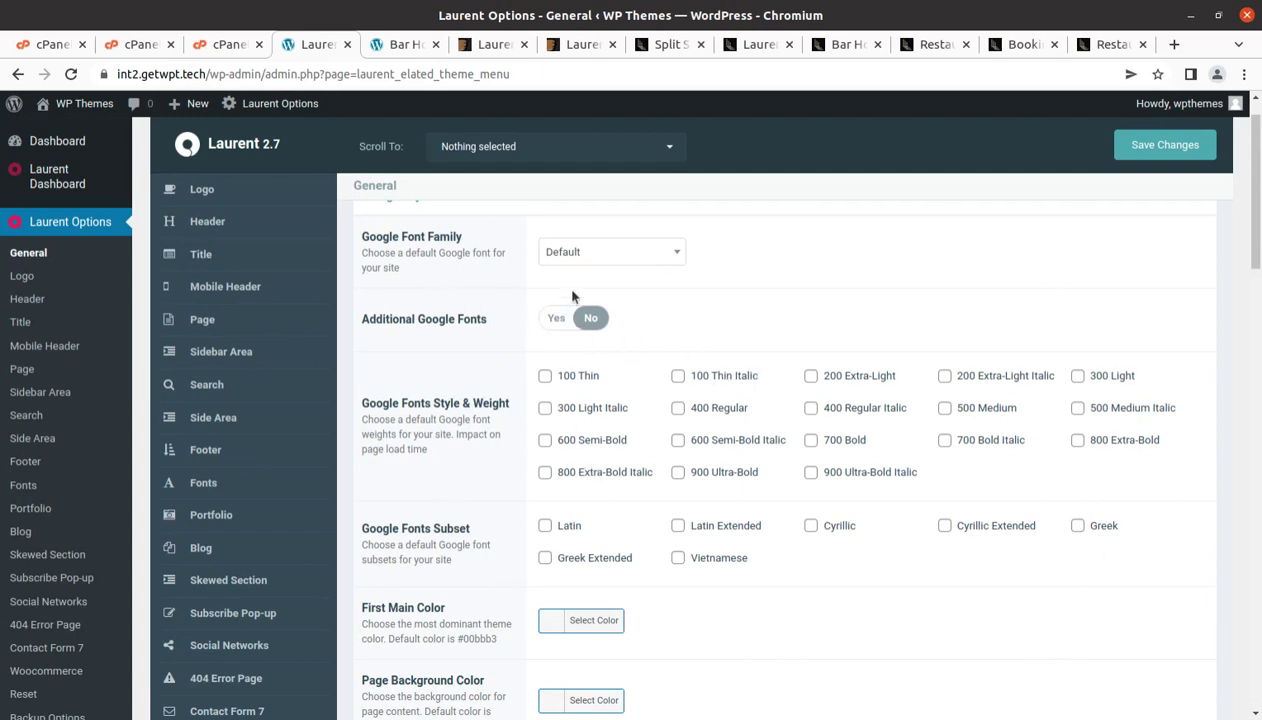
Examine the General section's Google font, color, background, layout, page transition, custom JS, and Google Maps API options more closely.
scroll(510, 350, up, 1)
scroll(428, 325, down, 5)
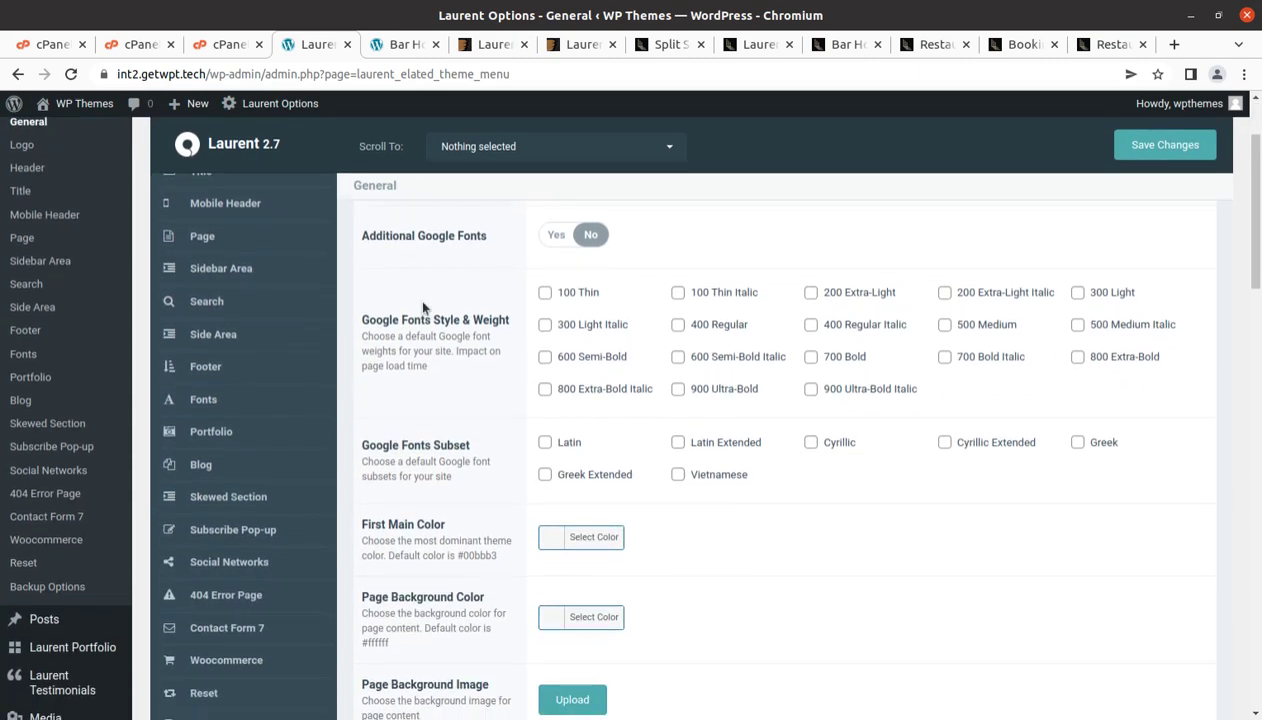
scroll(500, 325, down, 1)
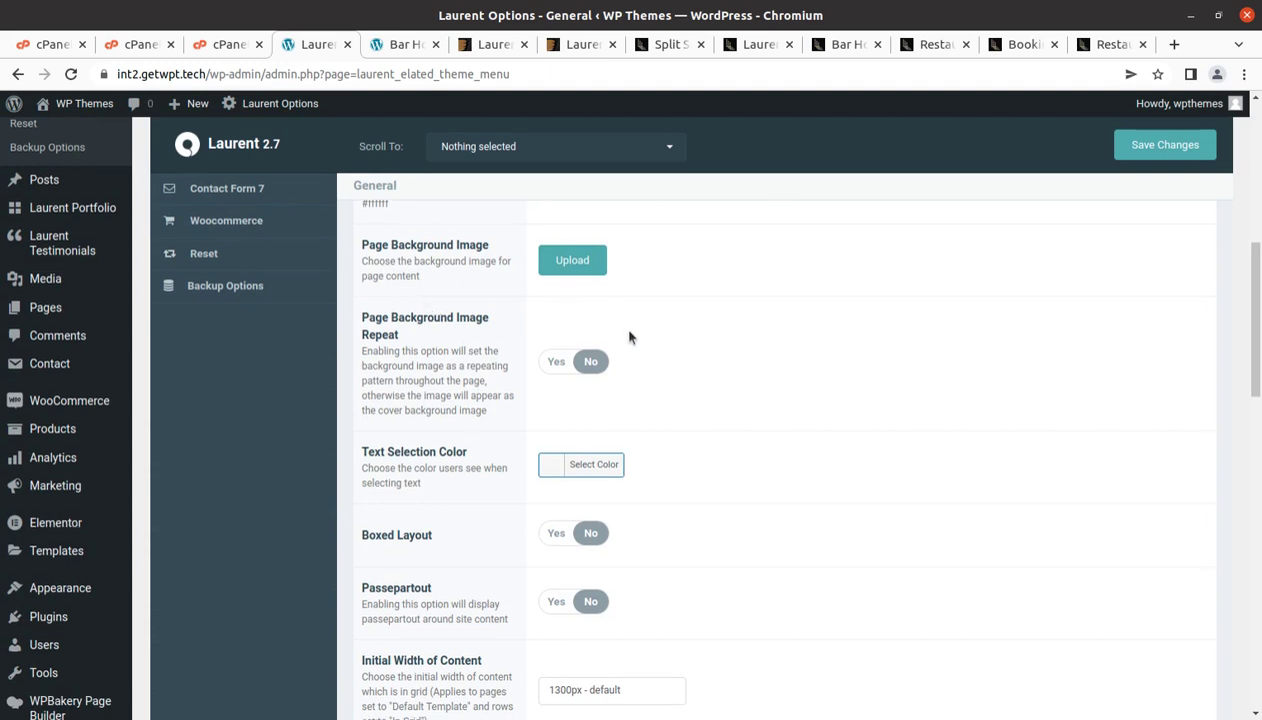
scroll(619, 324, down, 8)
scroll(516, 465, down, 2)
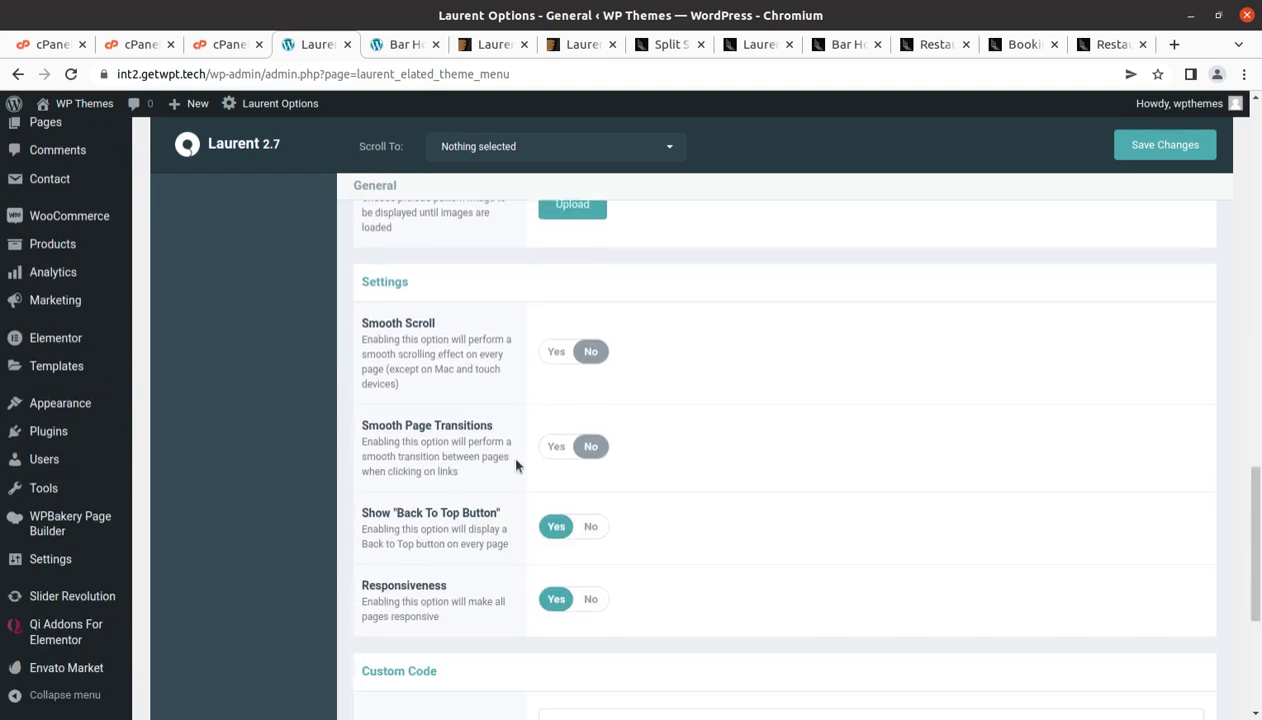
scroll(621, 391, down, 3)
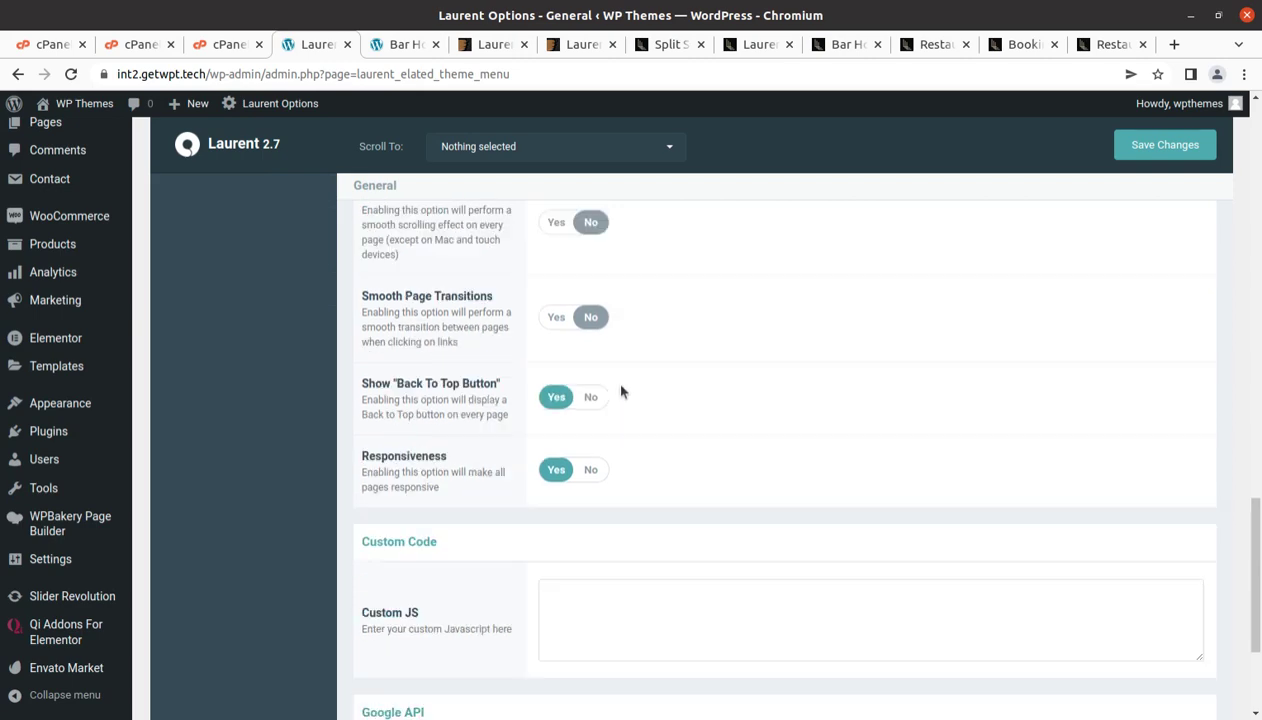
scroll(604, 426, down, 2)
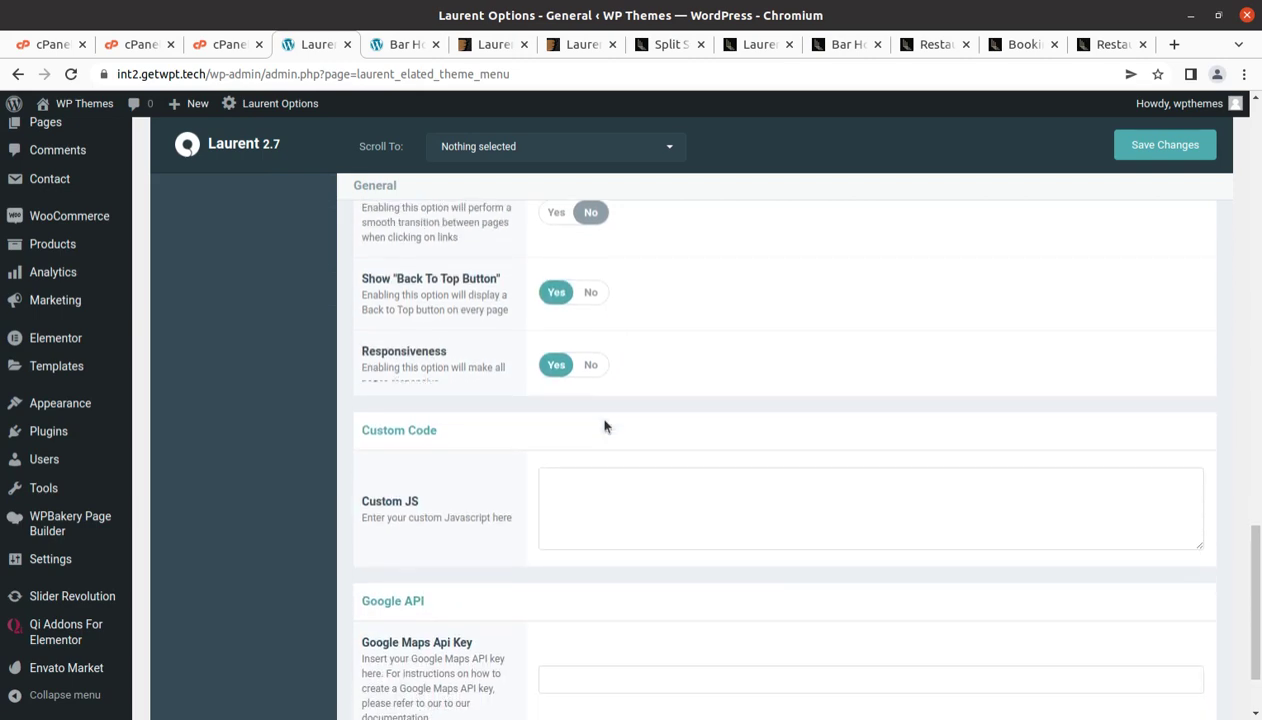
scroll(604, 419, up, 15)
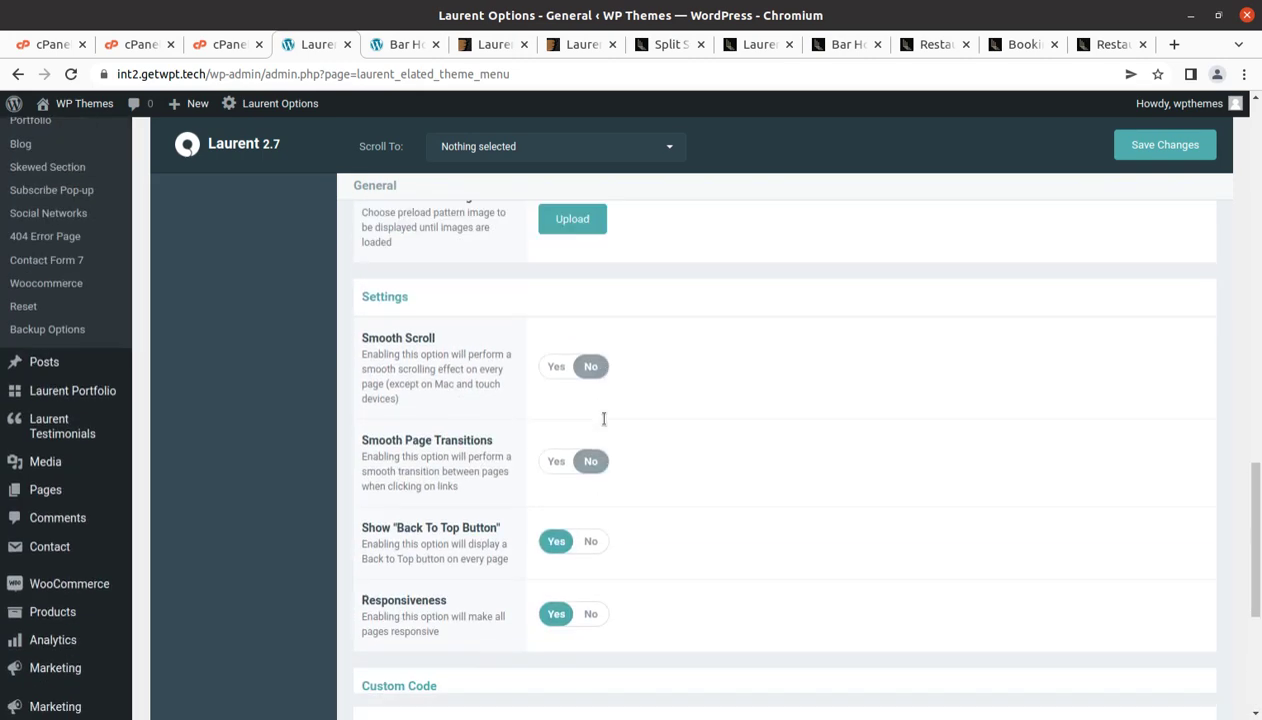
scroll(604, 426, up, 3)
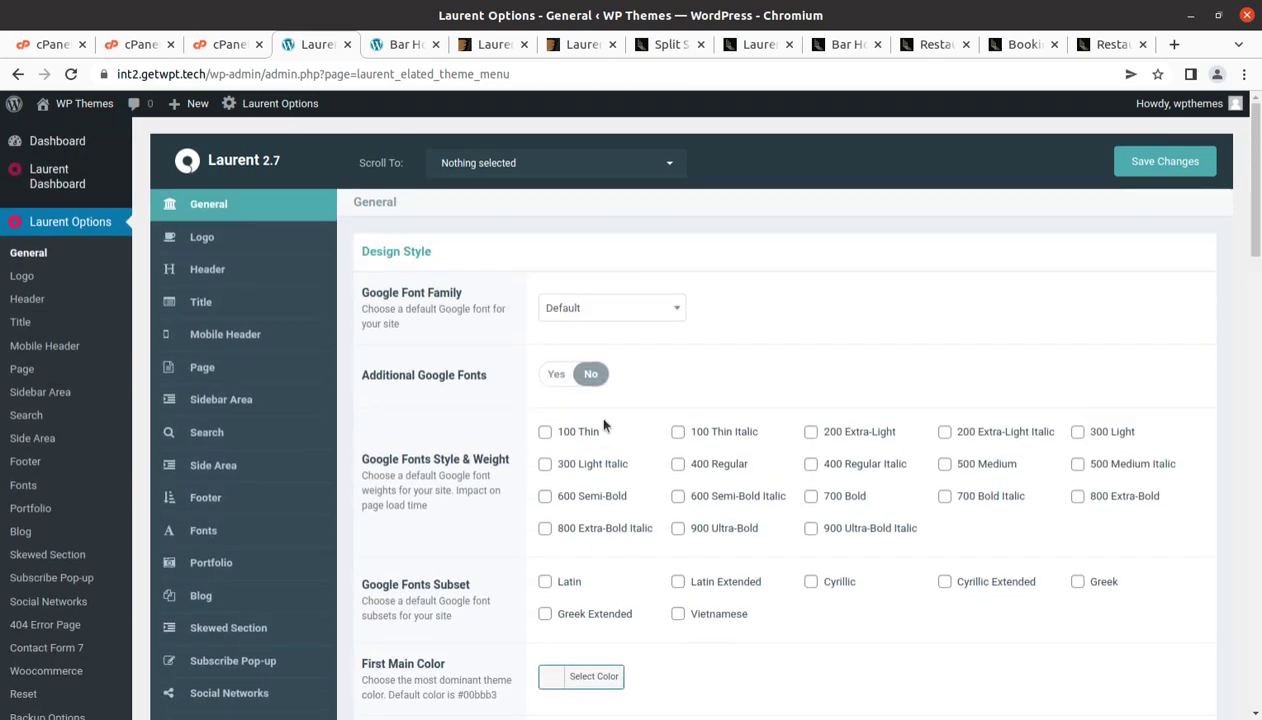
Open the Logo options and review the Hide Logo, Logo Source, and Logo SVG Path settings.
click(203, 241)
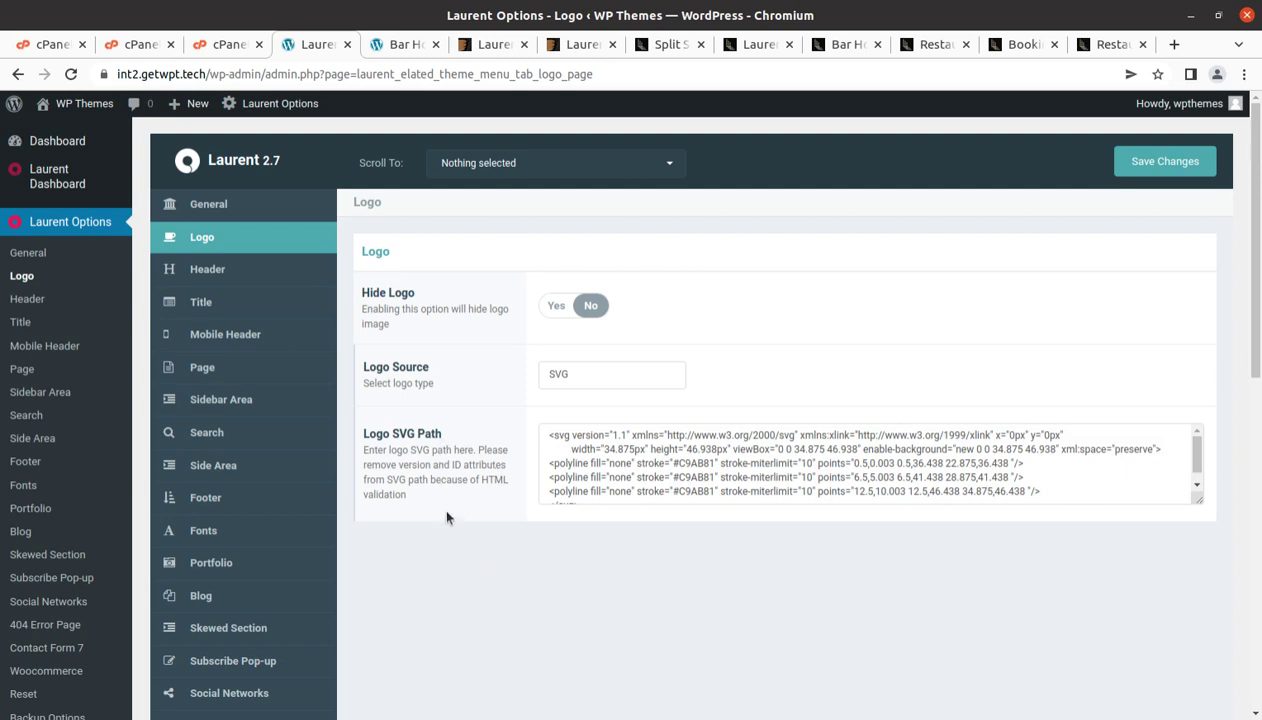
scroll(706, 462, down, 4)
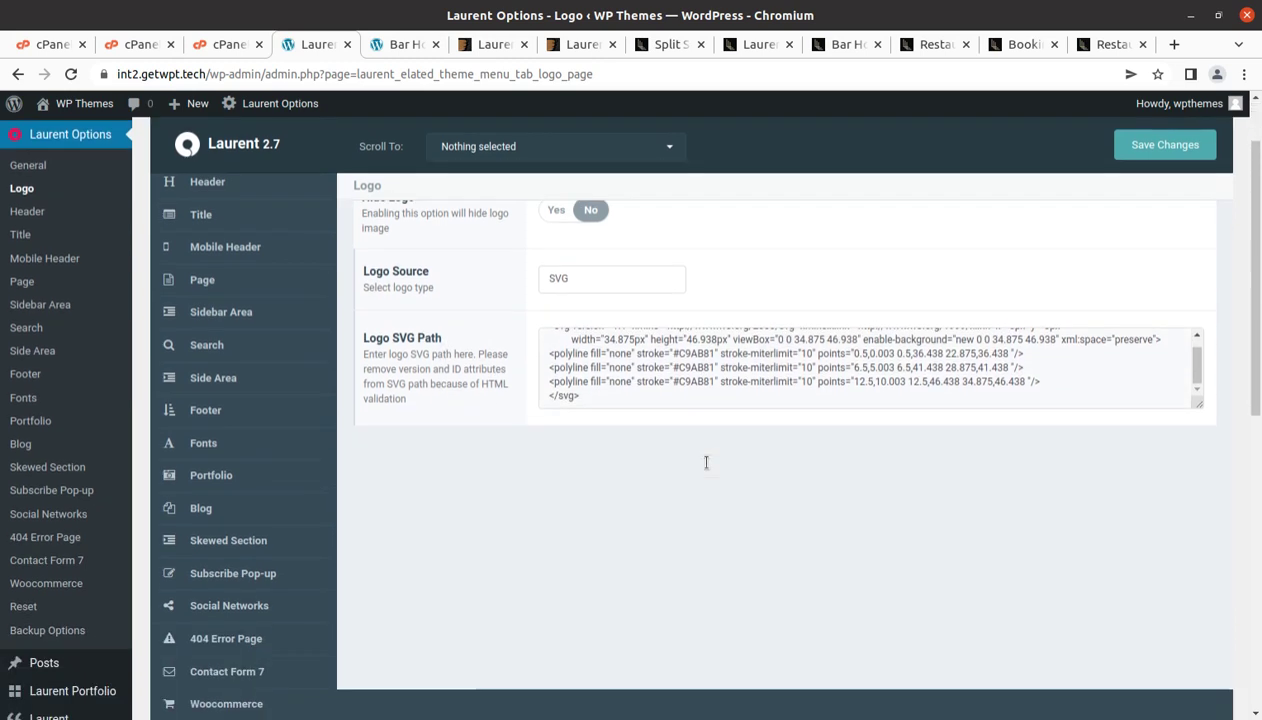
scroll(700, 460, up, 5)
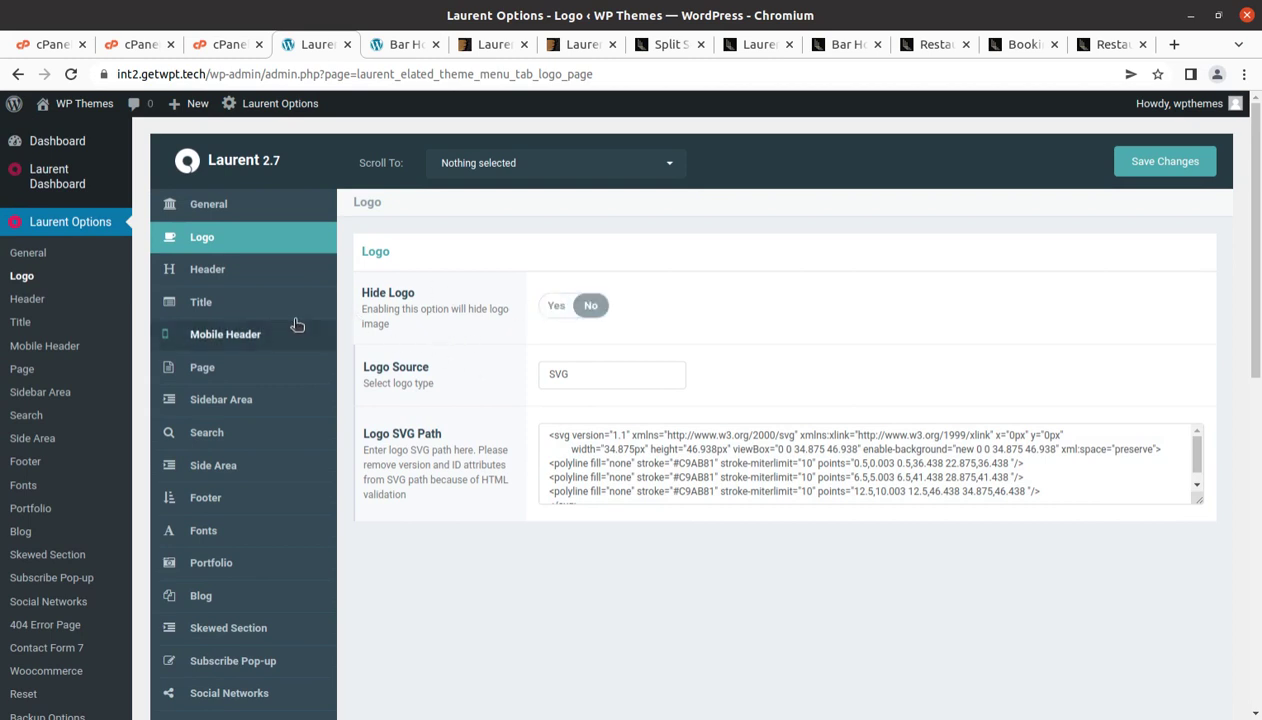
Open the Header options and review the header type, behaviour, skin, menu area style, and sticky header settings.
click(209, 274)
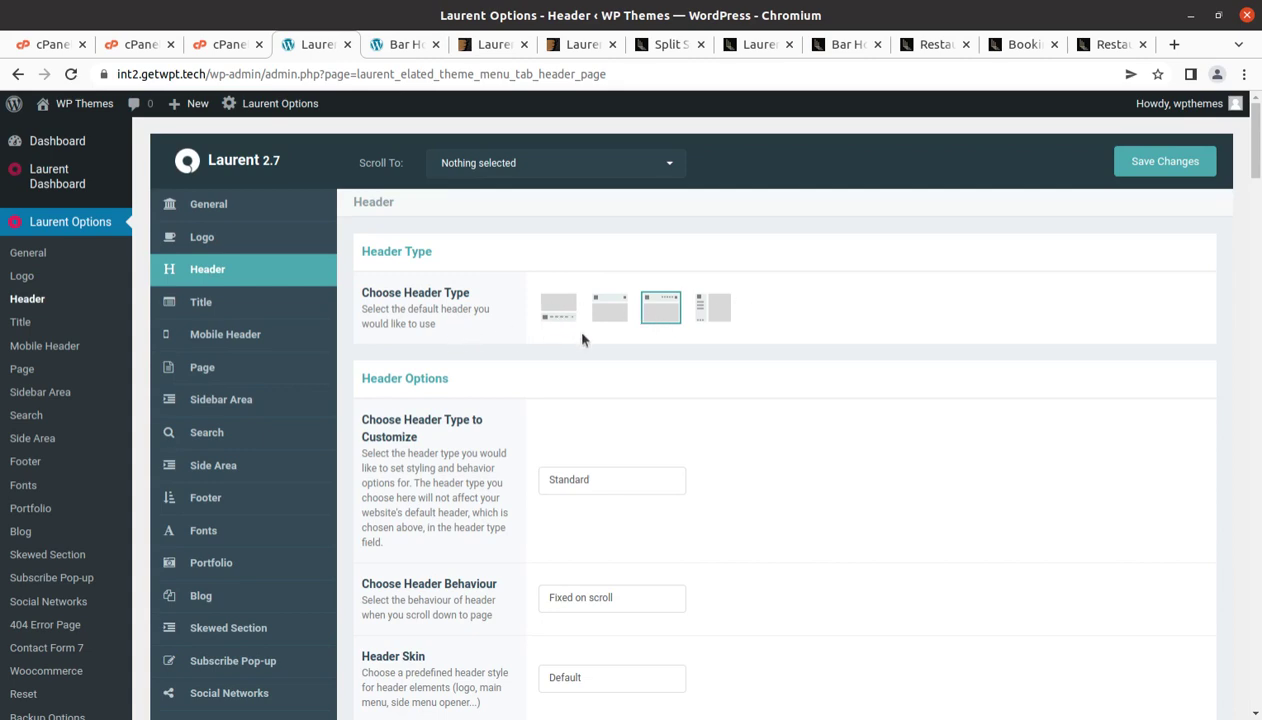
scroll(455, 425, down, 5)
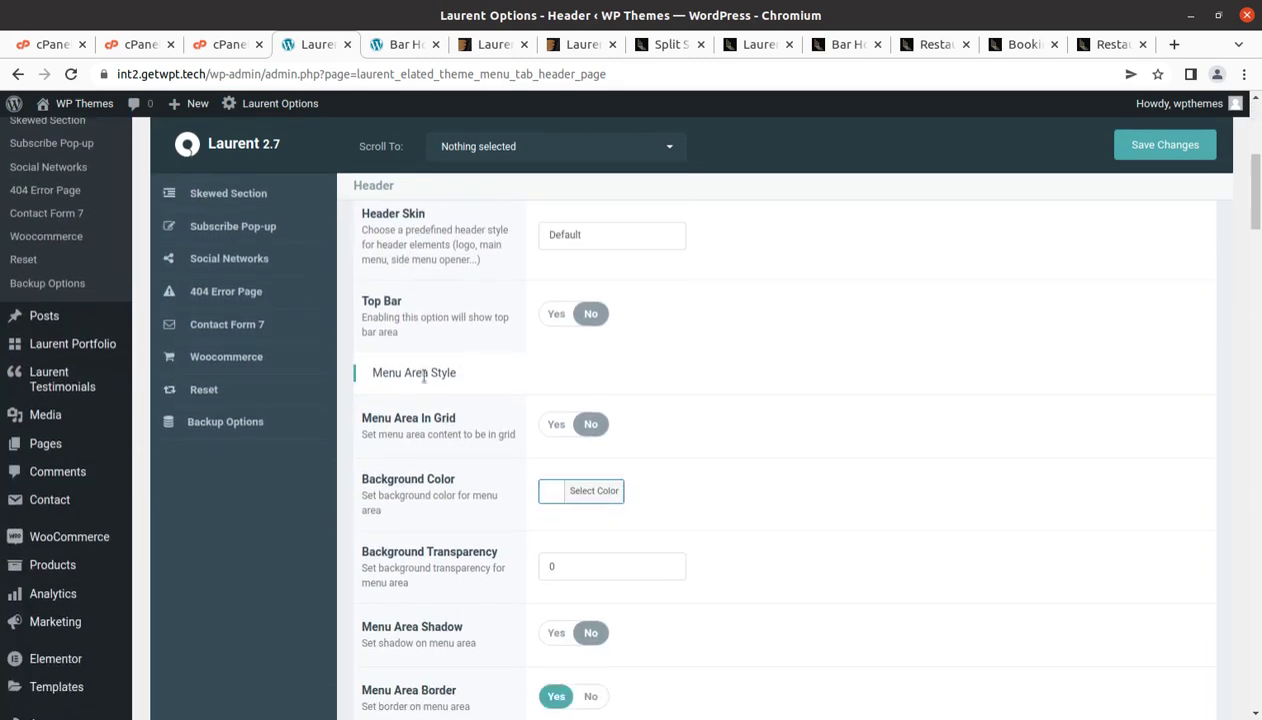
scroll(424, 381, down, 3)
scroll(424, 383, down, 4)
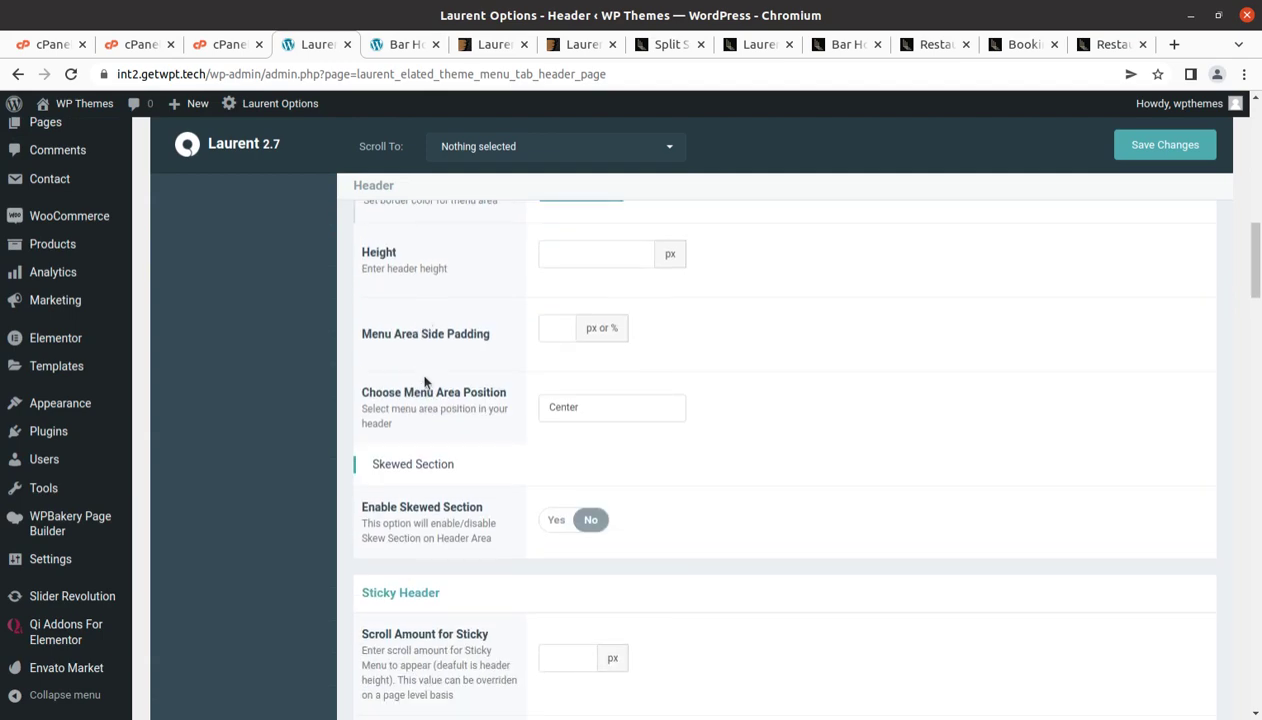
scroll(424, 383, up, 5)
scroll(424, 383, up, 8)
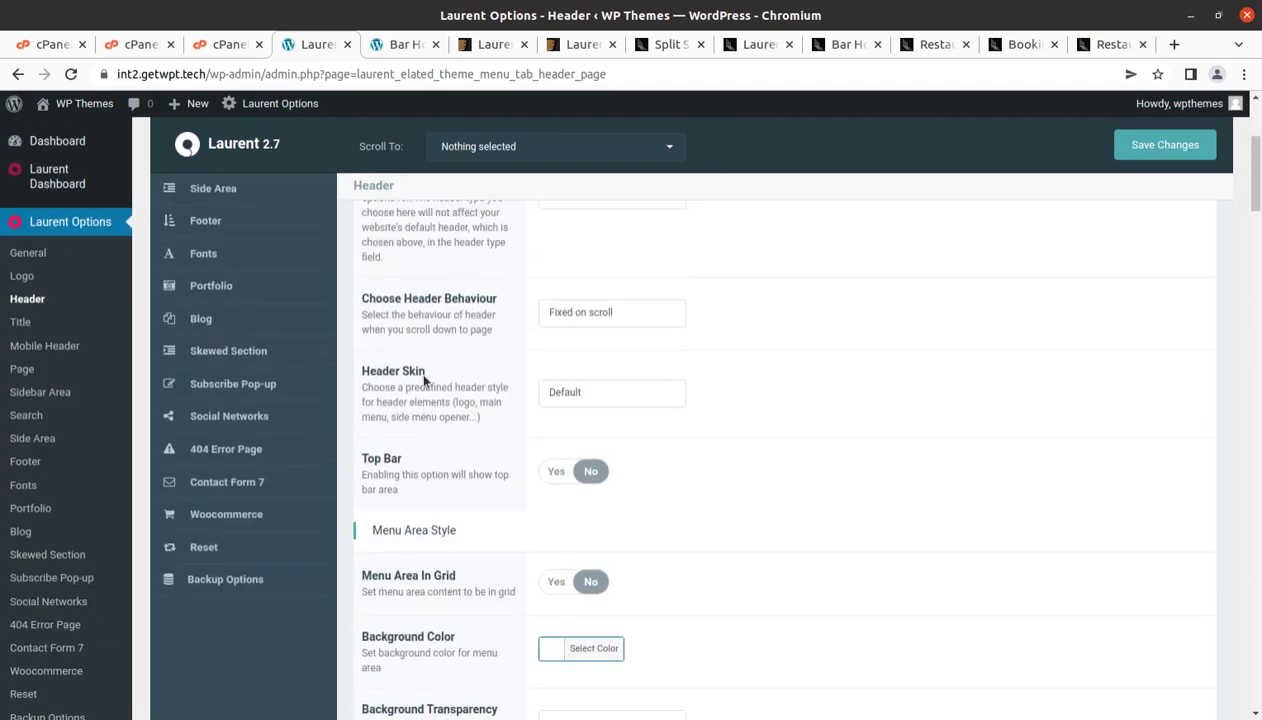
Open the Title options and review the title area settings and the title and subtitle typography.
click(208, 270)
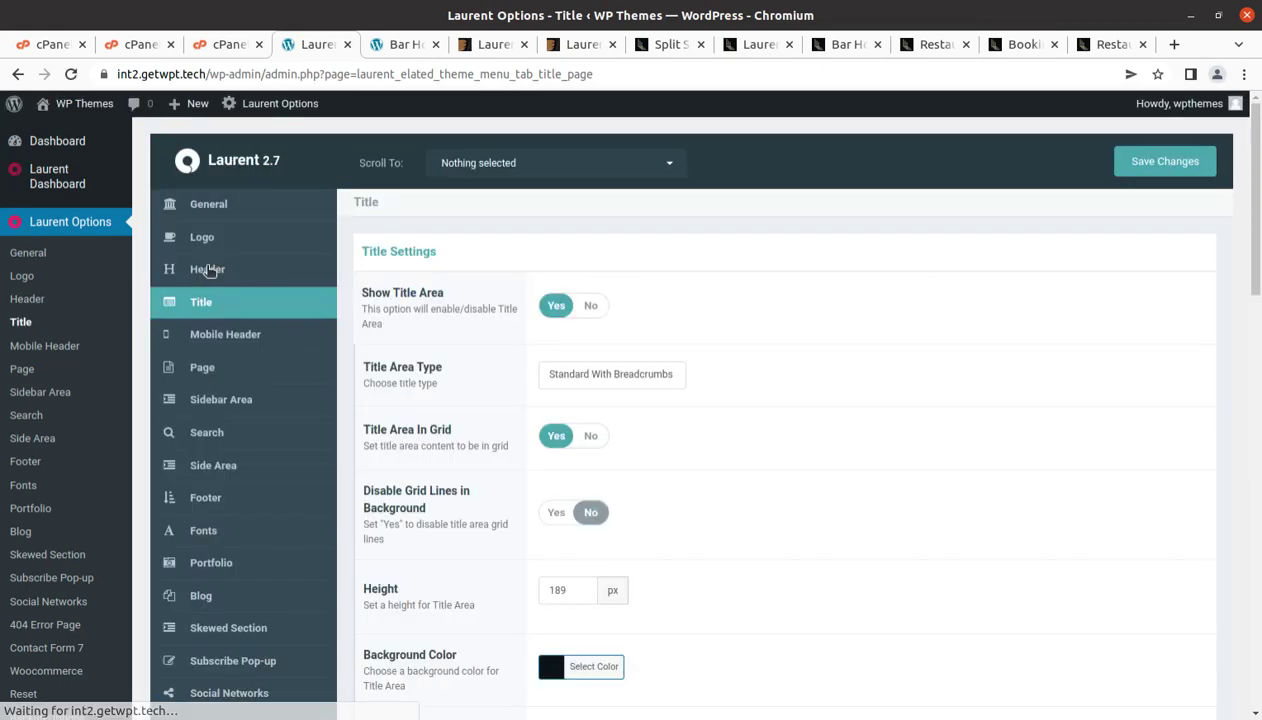
scroll(538, 366, down, 3)
scroll(538, 366, down, 3)
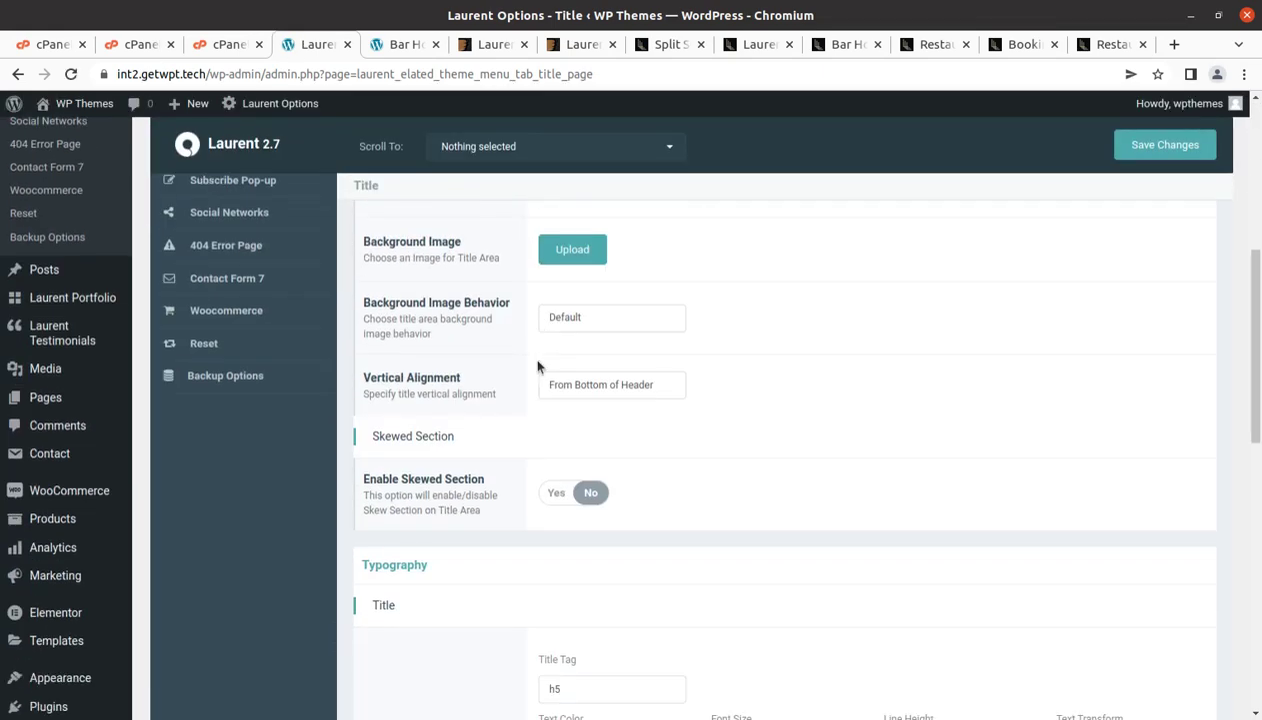
scroll(538, 366, down, 3)
scroll(538, 366, down, 7)
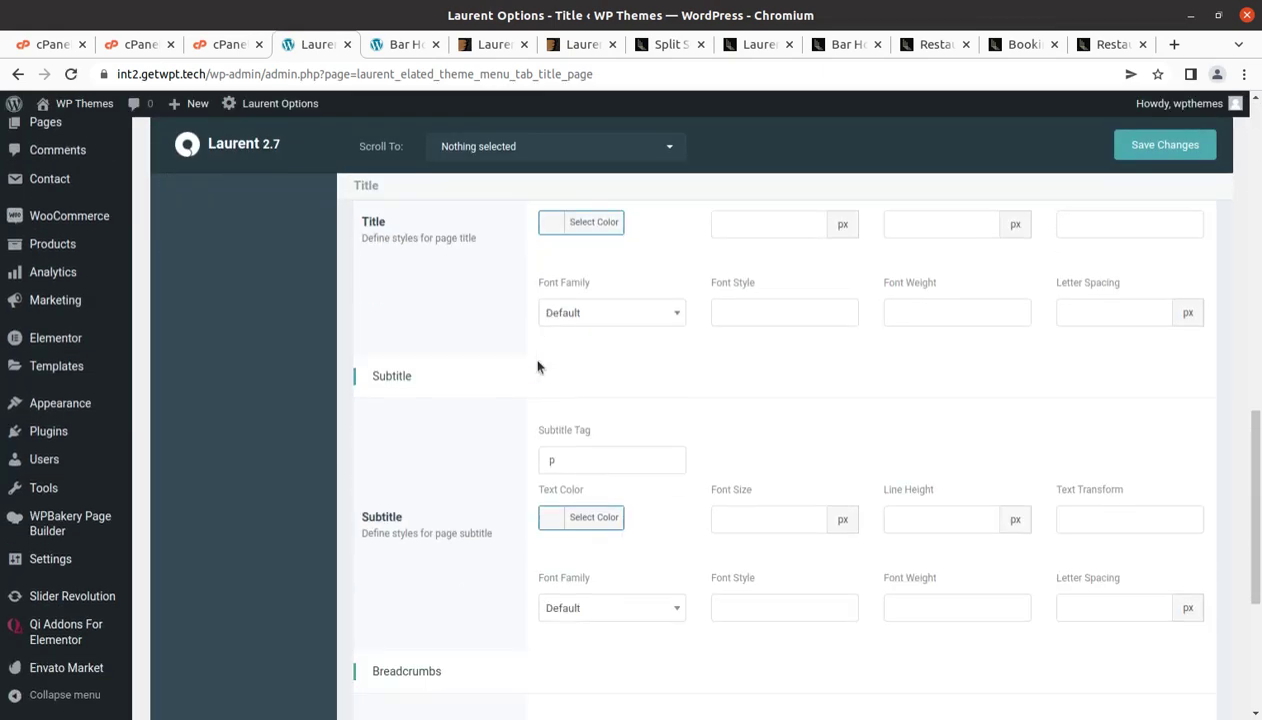
scroll(538, 366, up, 3)
scroll(538, 366, up, 10)
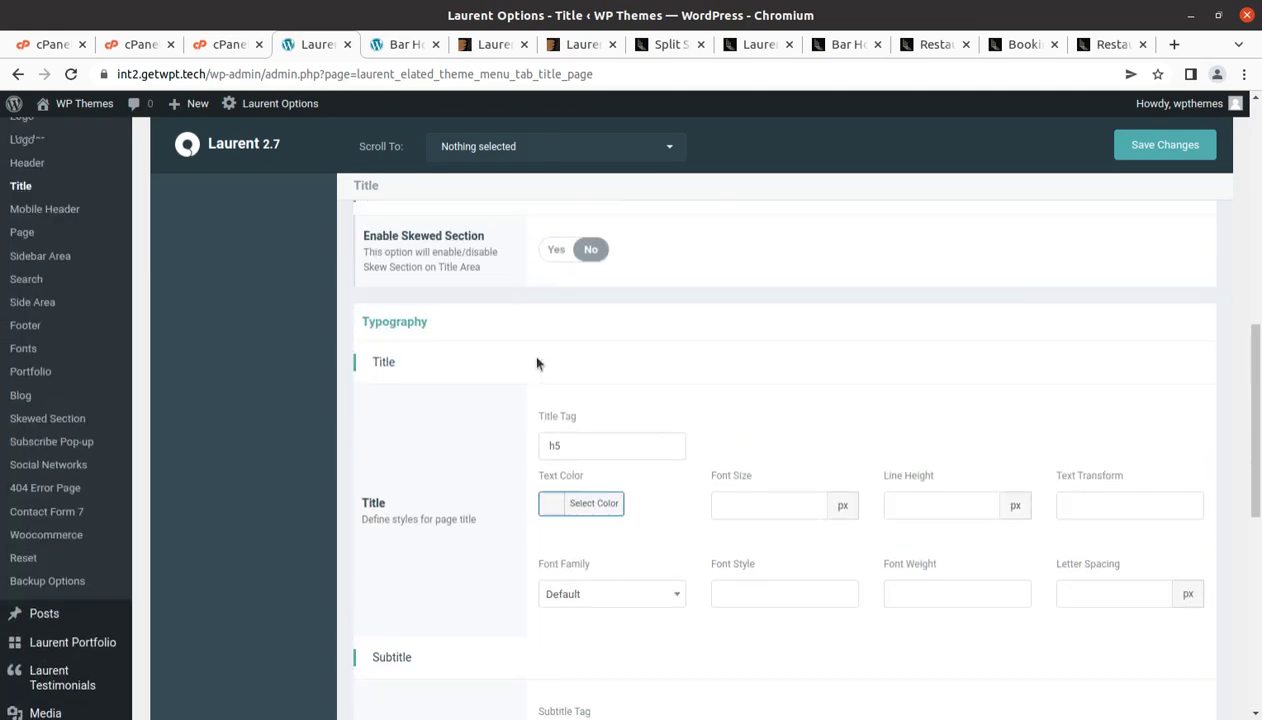
Open the Mobile Header options and review the header and menu styles, logo heights, typography, and Mobile Menu Opener settings.
click(216, 336)
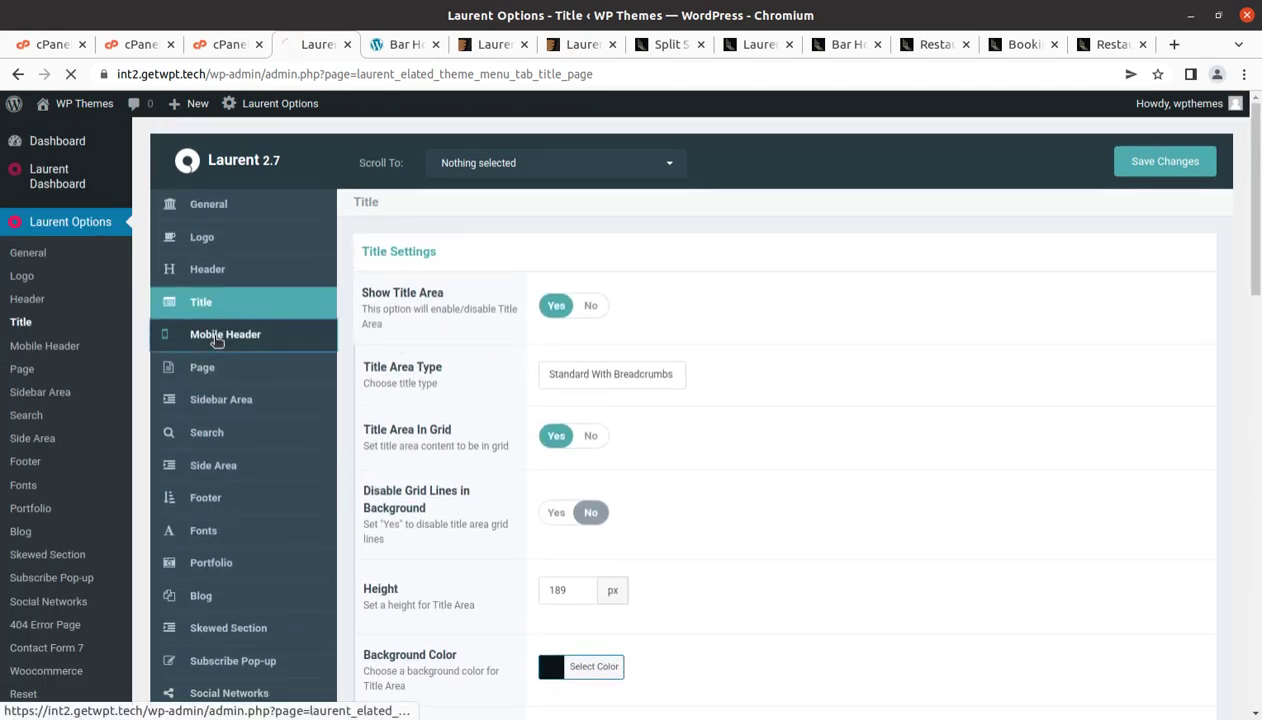
scroll(741, 388, down, 8)
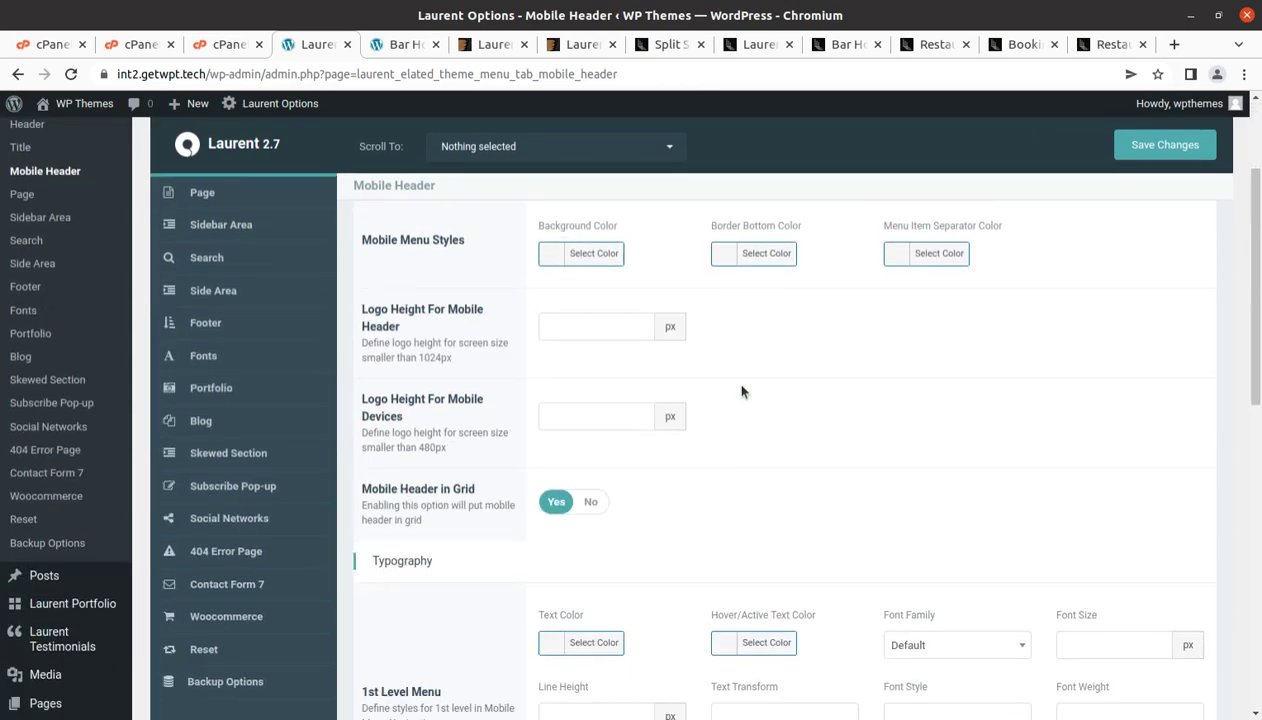
scroll(548, 399, down, 3)
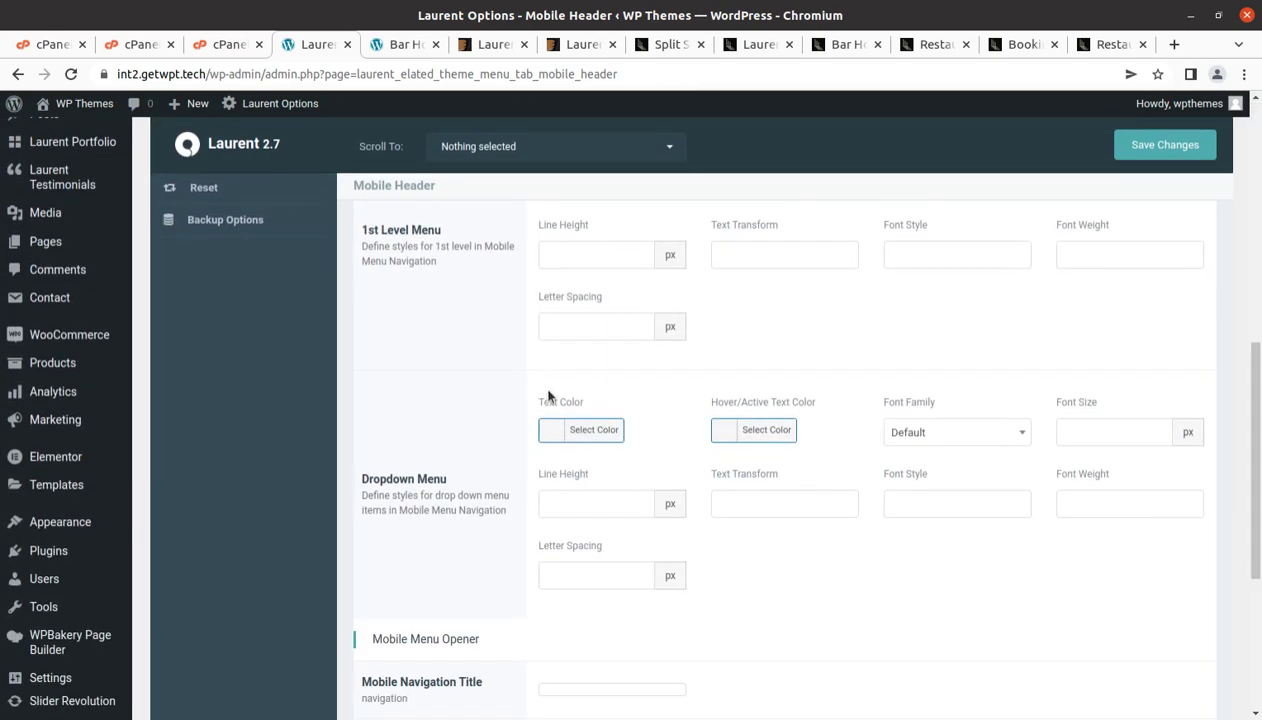
scroll(520, 395, down, 2)
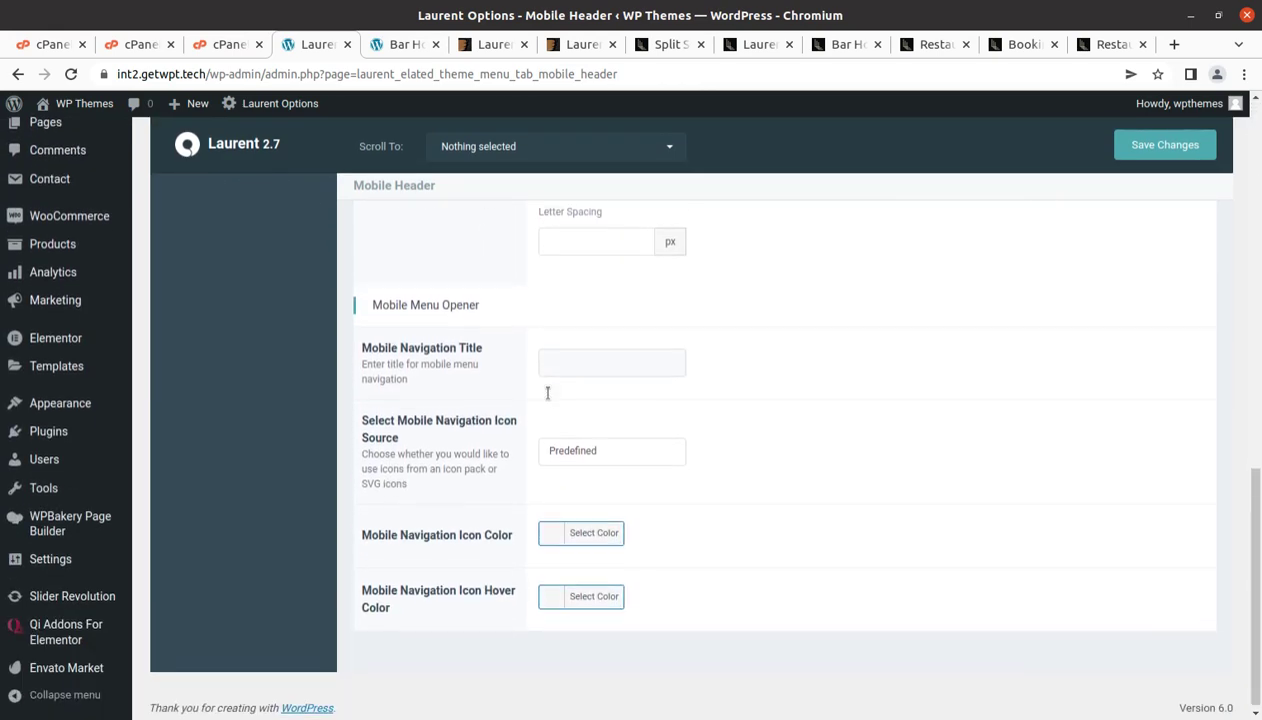
scroll(429, 520, up, 10)
scroll(429, 538, up, 1)
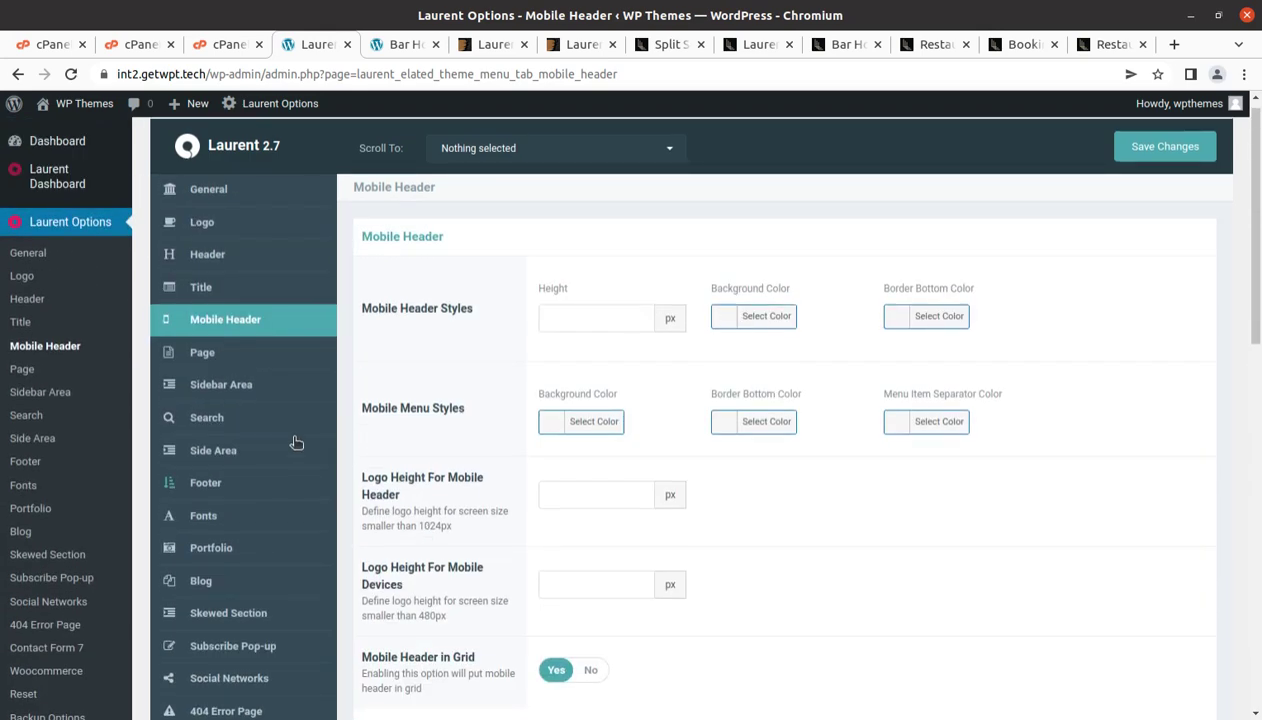
Look through the Page, Sidebar Area, Search, Side Area, and Footer option pages in order, including the footer top settings.
click(248, 360)
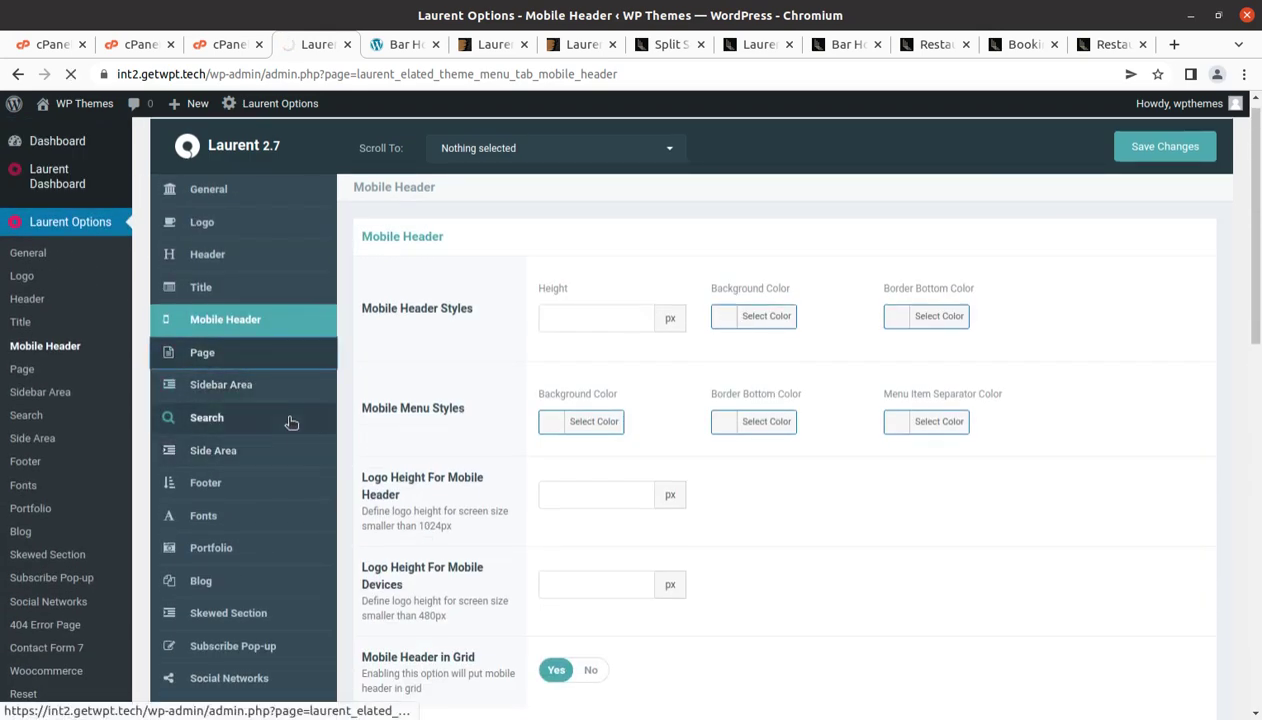
click(230, 399)
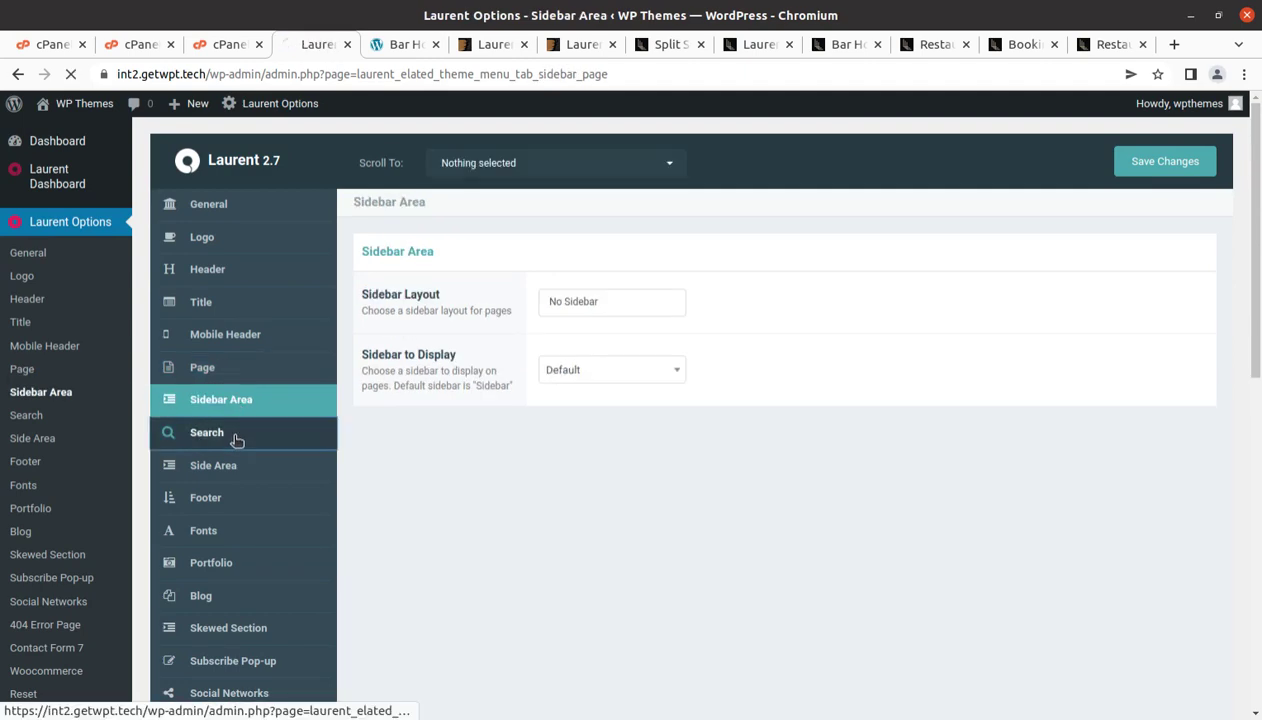
click(238, 440)
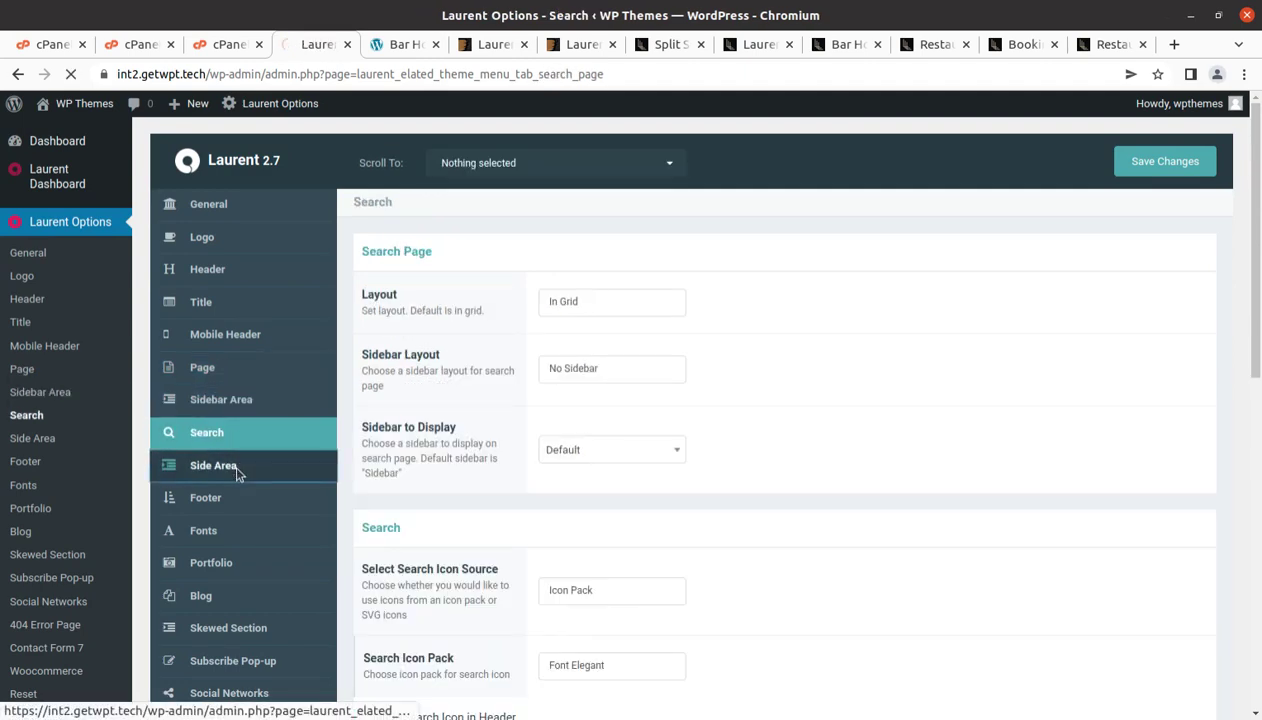
click(237, 474)
click(228, 502)
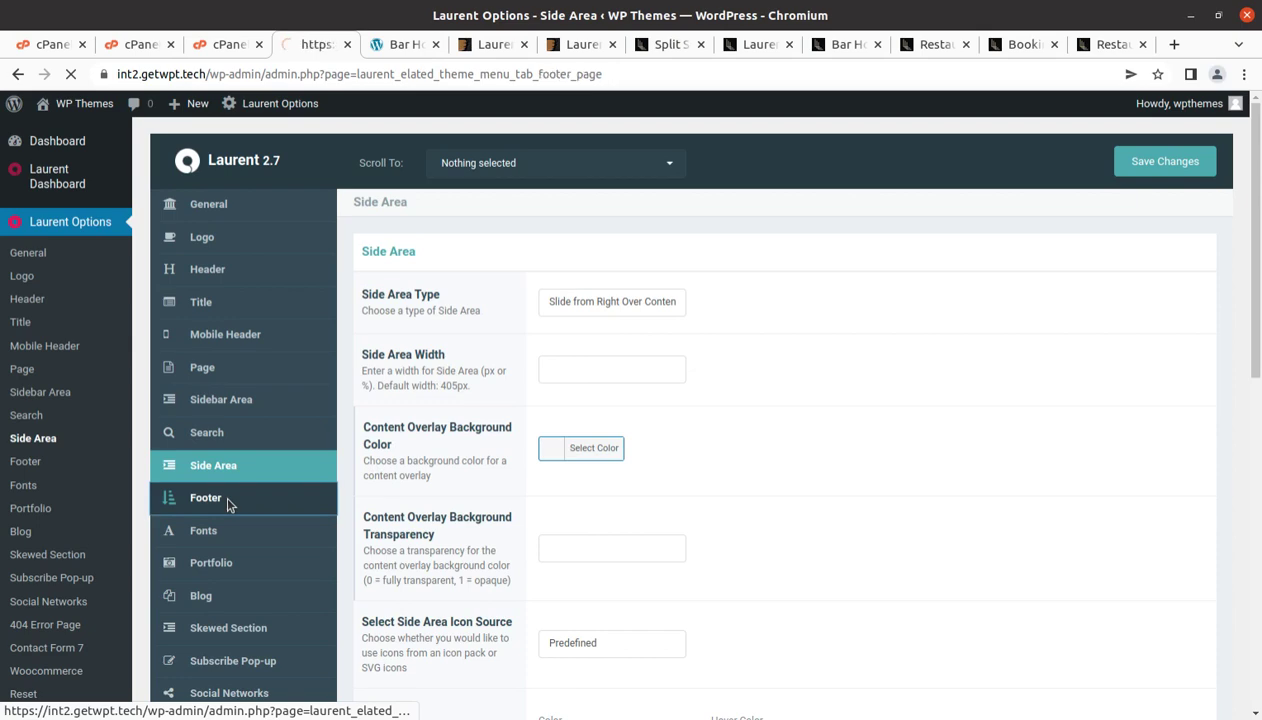
scroll(230, 500, down, 3)
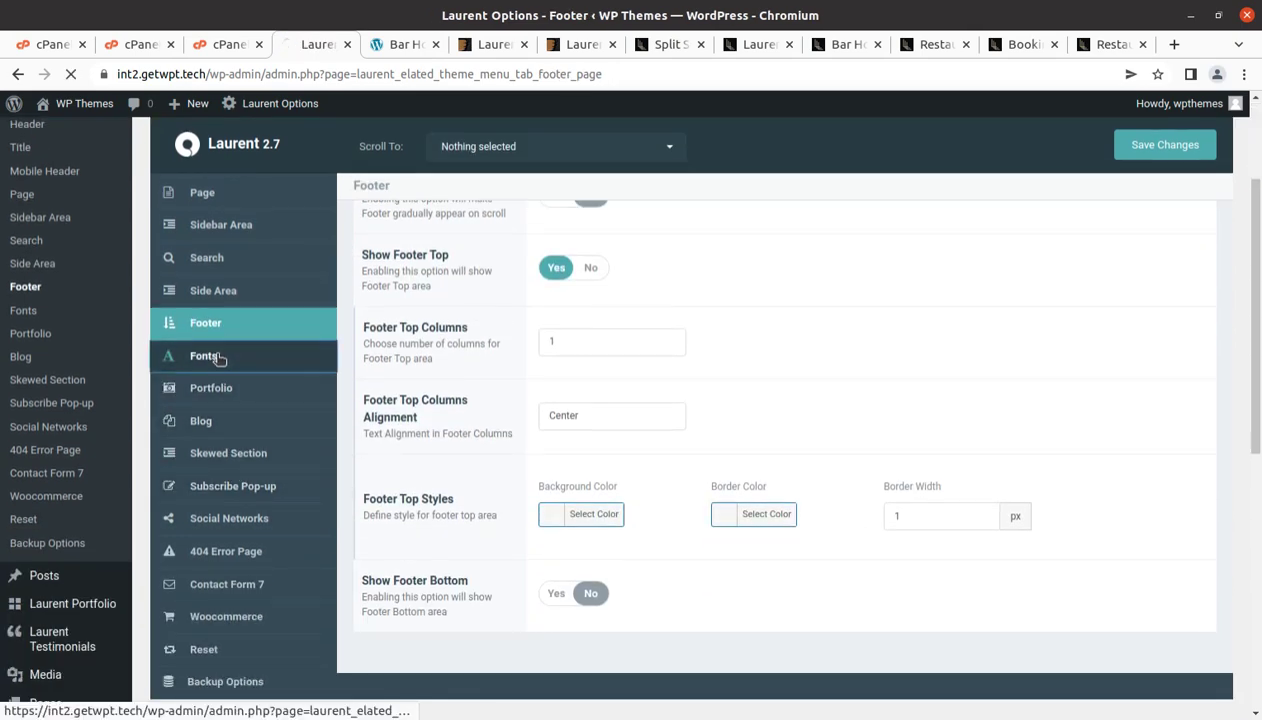
Look through the Fonts, Portfolio, Blog, Skewed Section, and Subscribe Pop-up option pages in order.
click(218, 358)
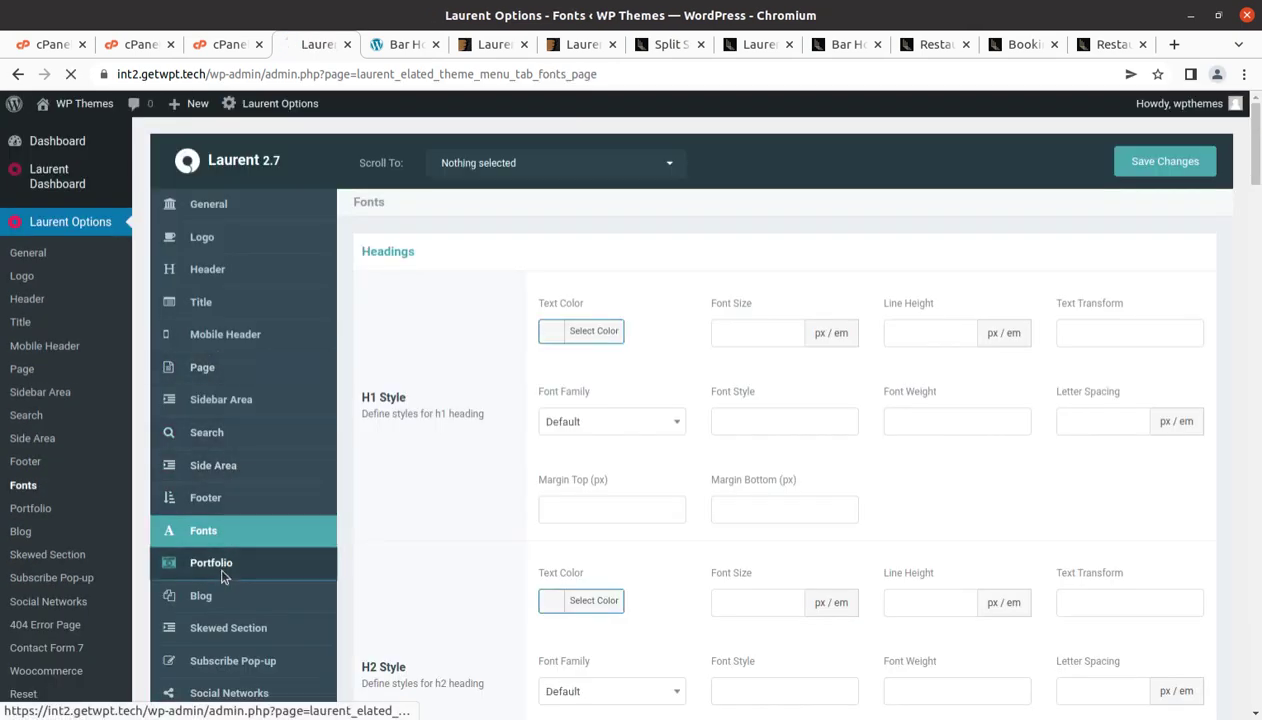
click(225, 566)
scroll(230, 490, down, 3)
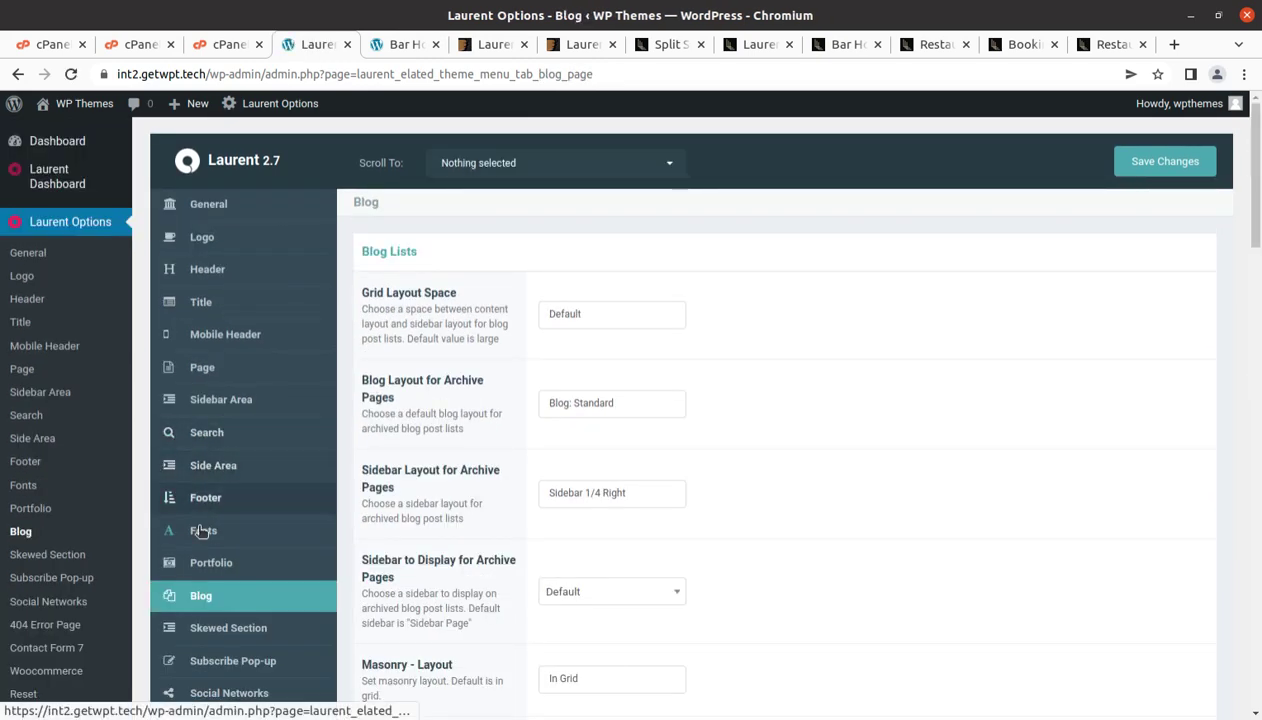
click(229, 628)
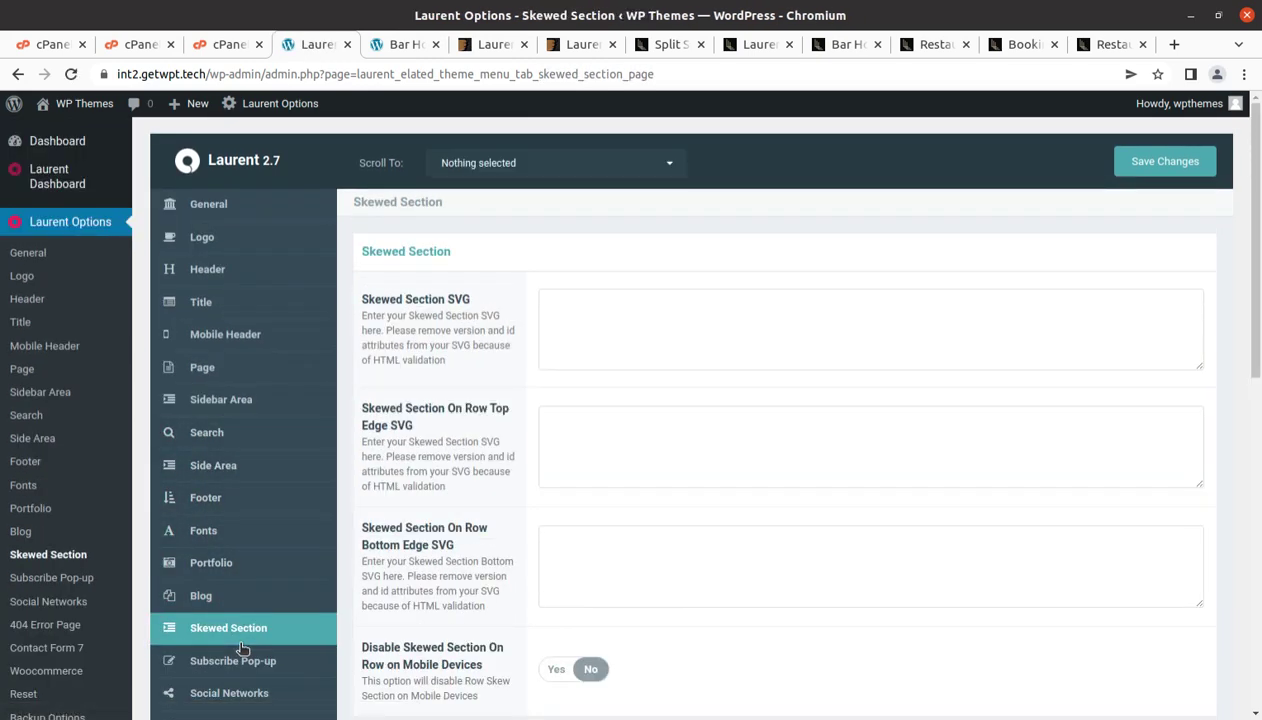
scroll(370, 573, down, 1)
scroll(330, 565, down, 2)
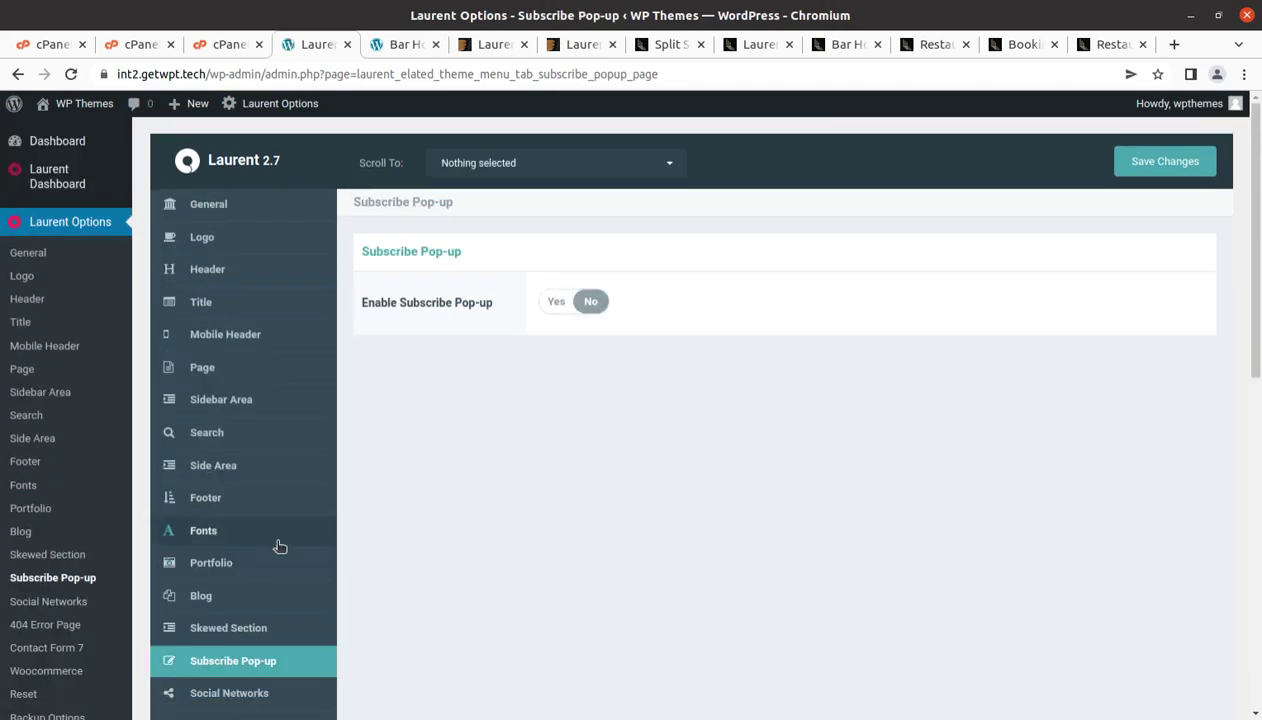
Look through the Social Networks, 404 Error Page, and Contact Form 7 option pages in order.
scroll(276, 551, down, 2)
click(211, 476)
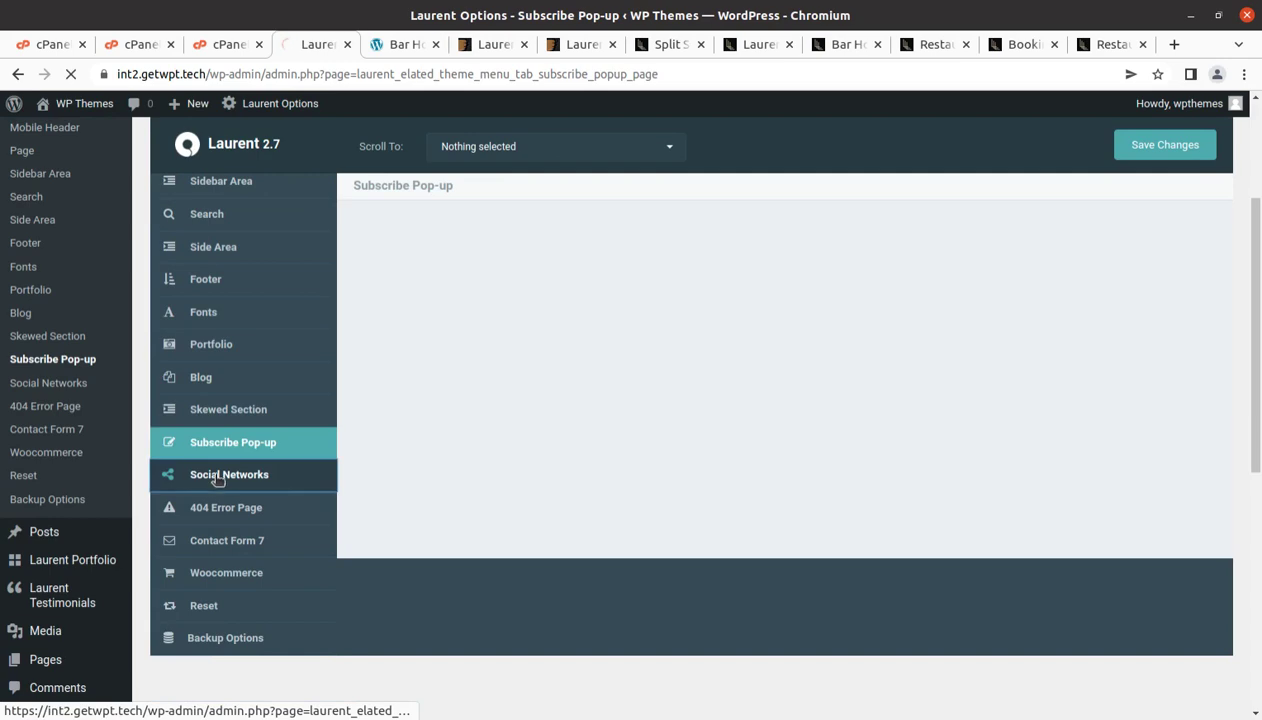
scroll(220, 580, down, 3)
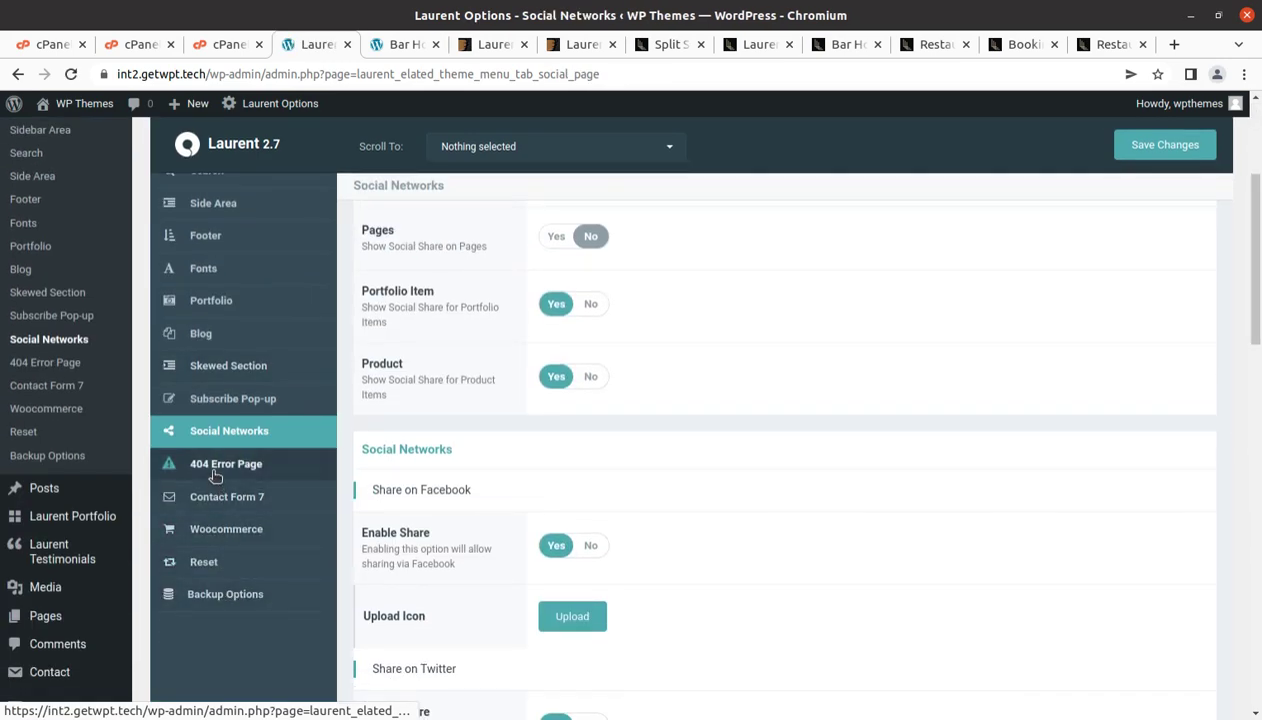
click(215, 476)
scroll(250, 575, down, 2)
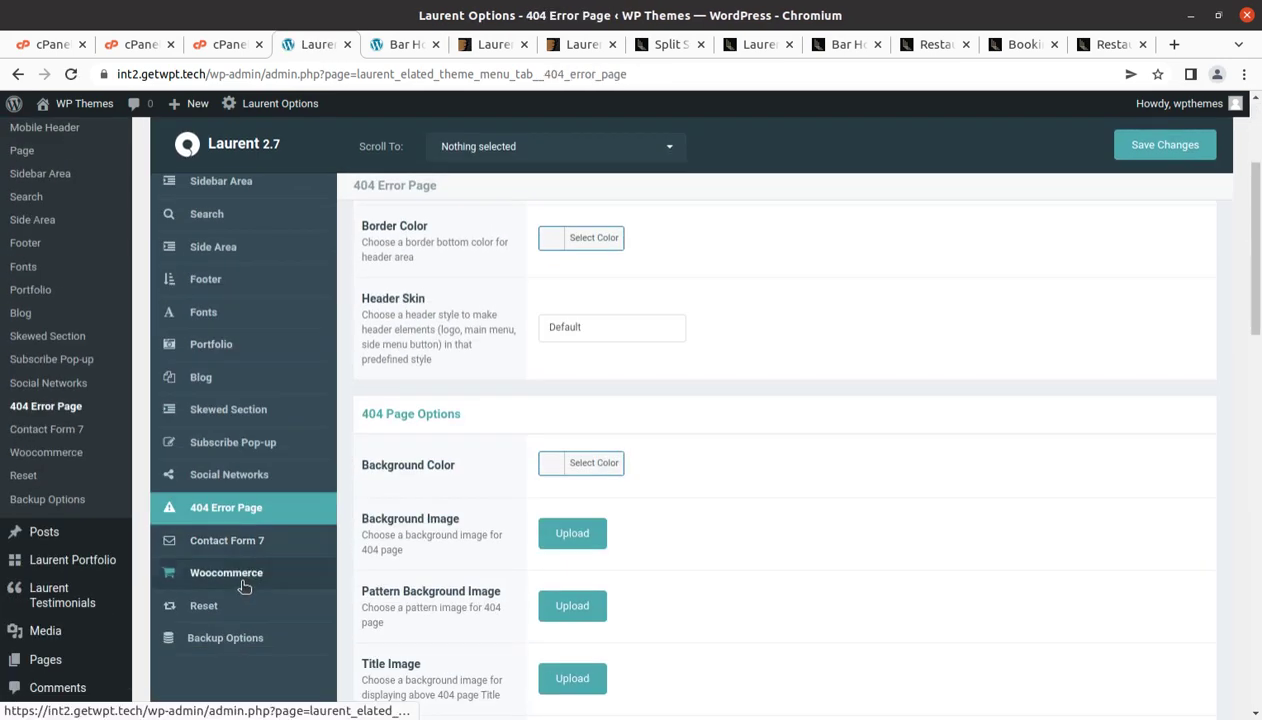
click(224, 541)
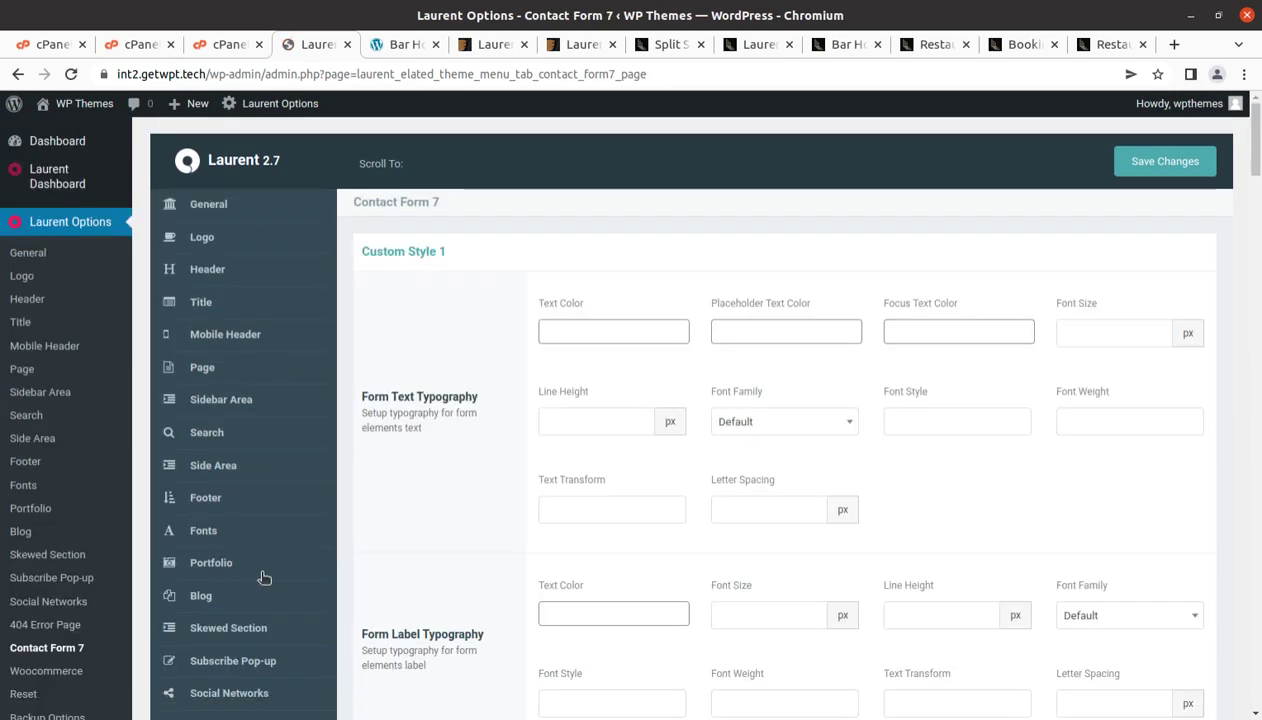
View the Woocommerce, Reset, and Backup Options pages in order, and return to the General options.
scroll(240, 570, down, 3)
click(220, 526)
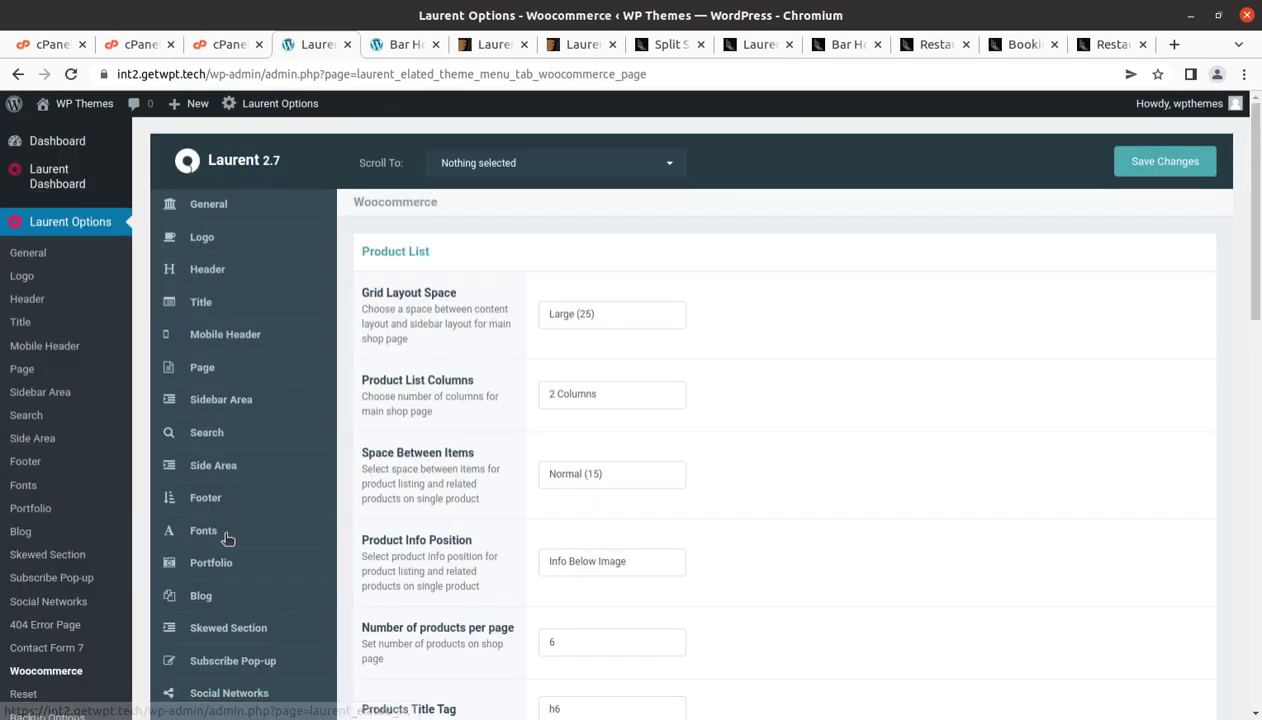
scroll(230, 565, down, 3)
click(226, 561)
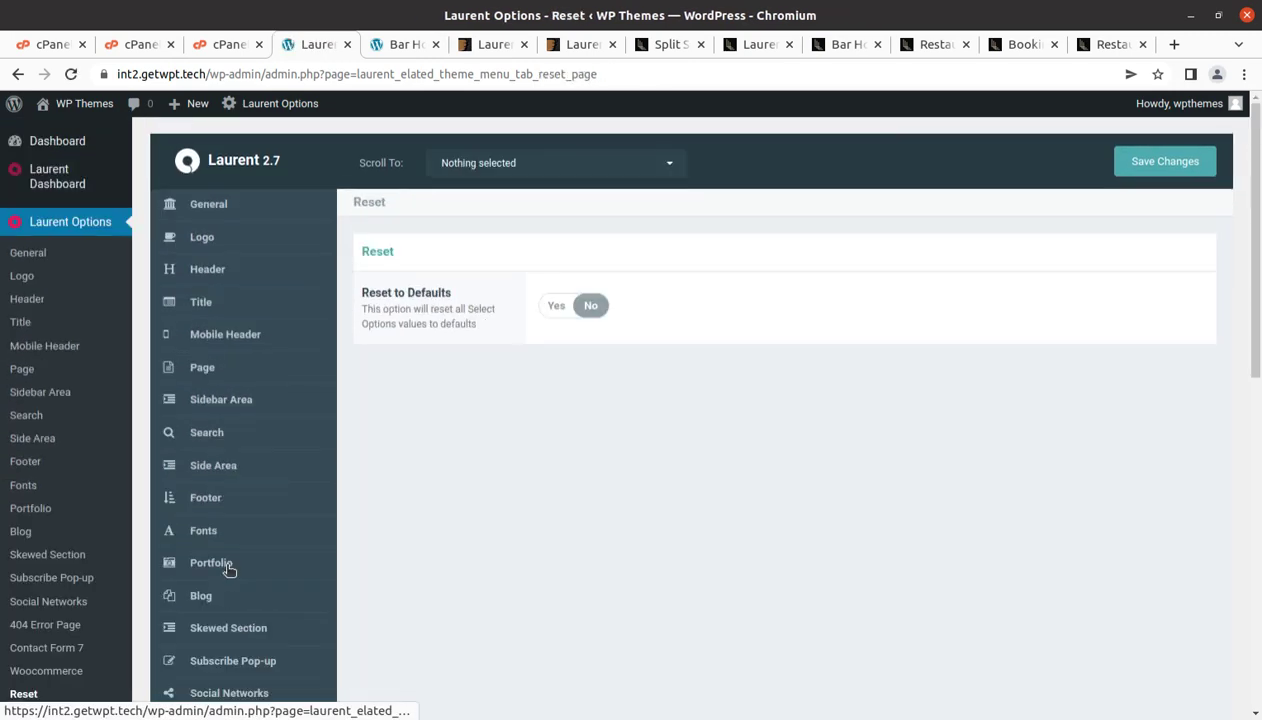
scroll(285, 562, down, 3)
click(228, 594)
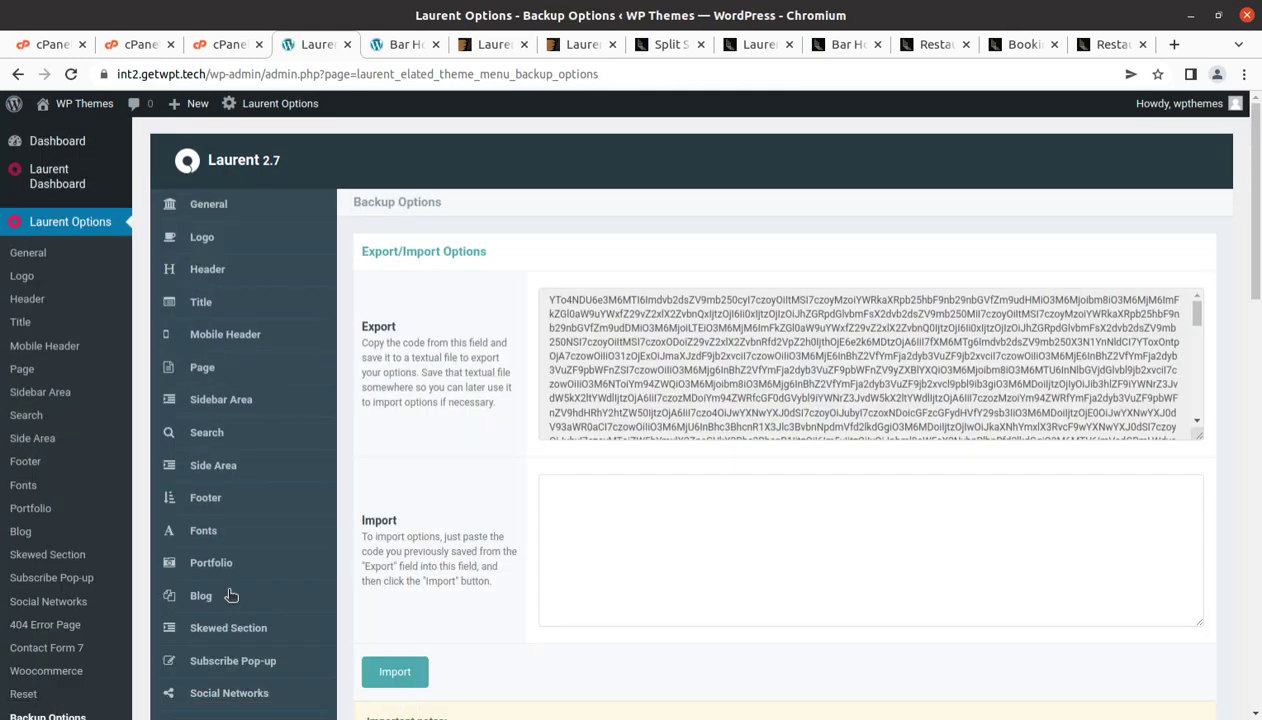
click(210, 206)
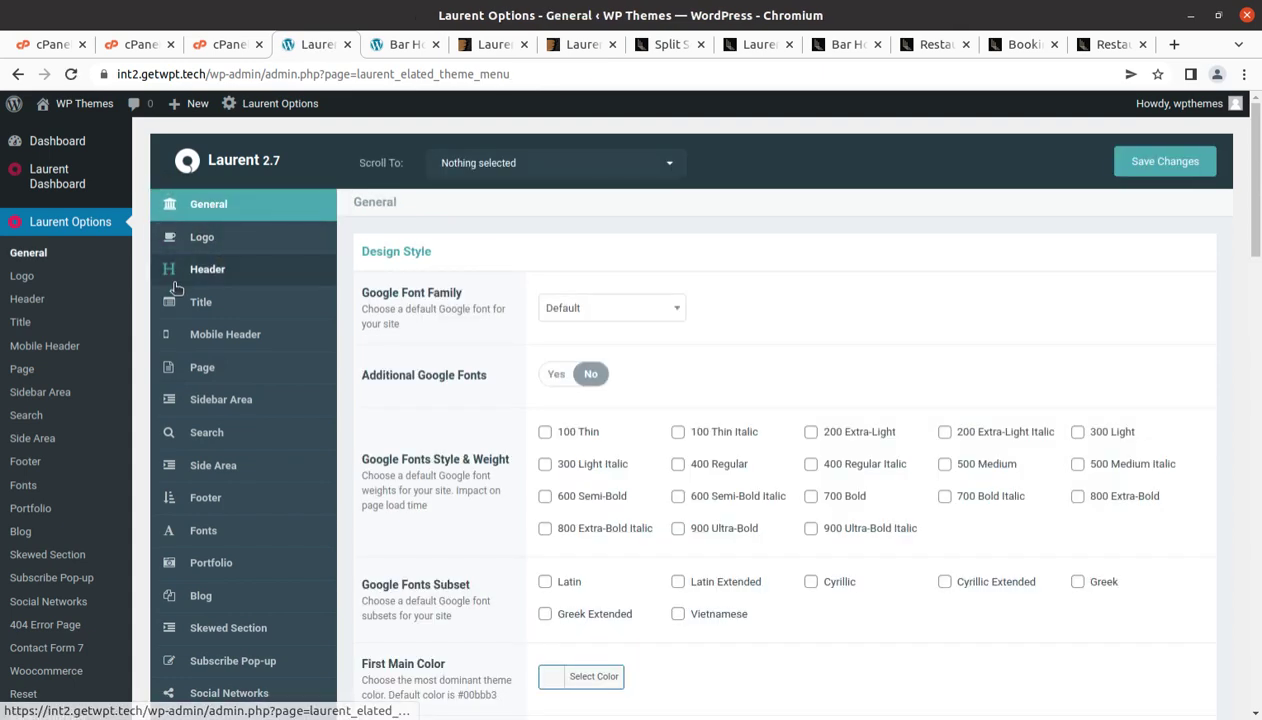
Open the site's front page in a new browser tab and load it in the Elementor editor.
mouse_move(79, 110)
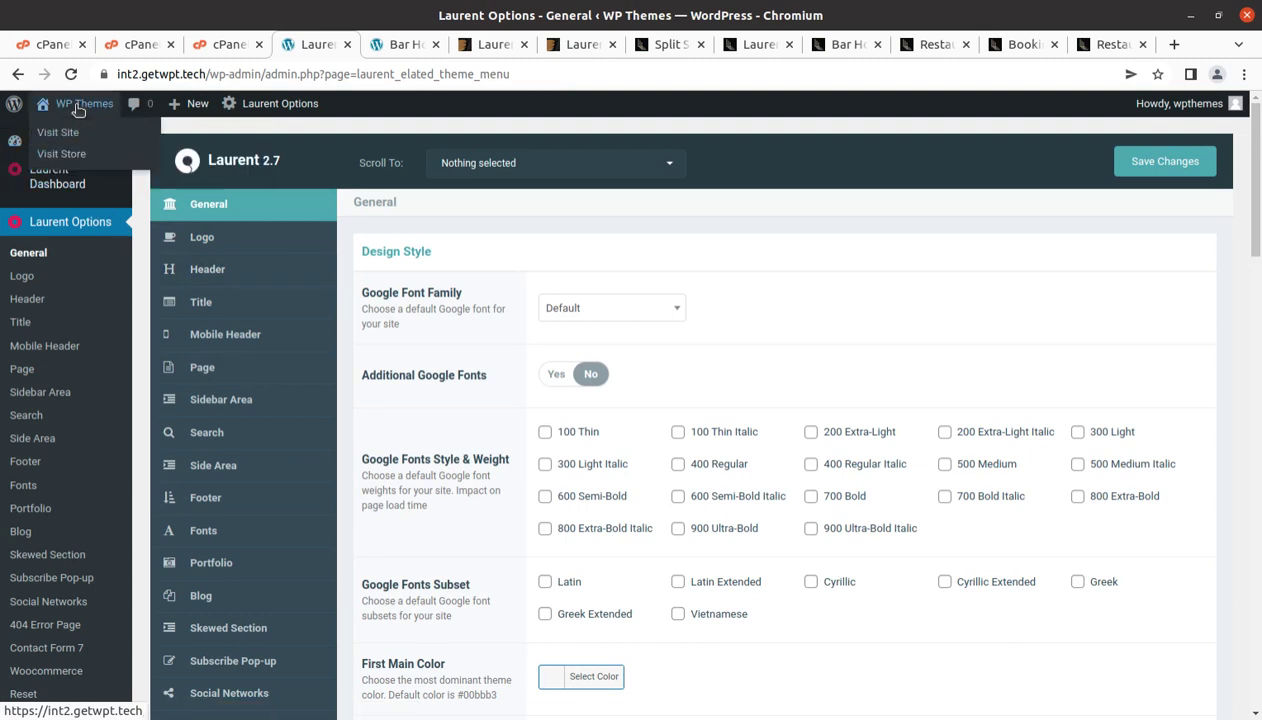
middle_click(67, 134)
click(350, 47)
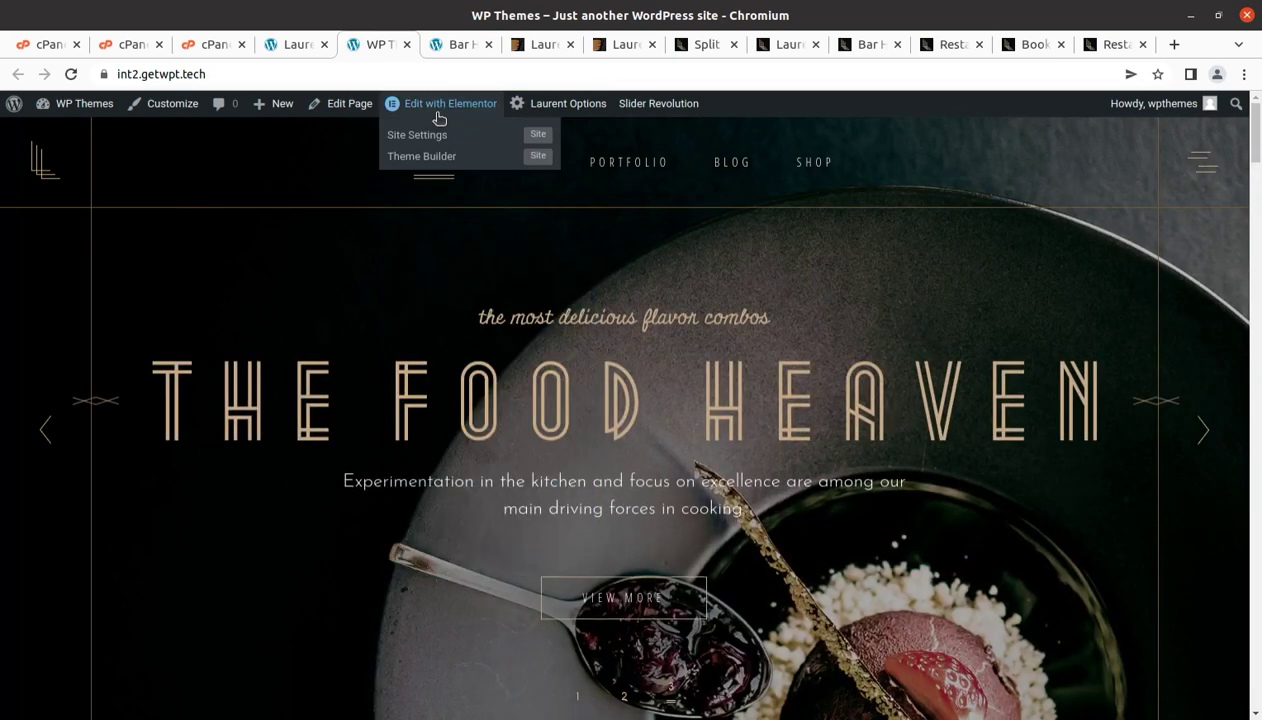
click(437, 112)
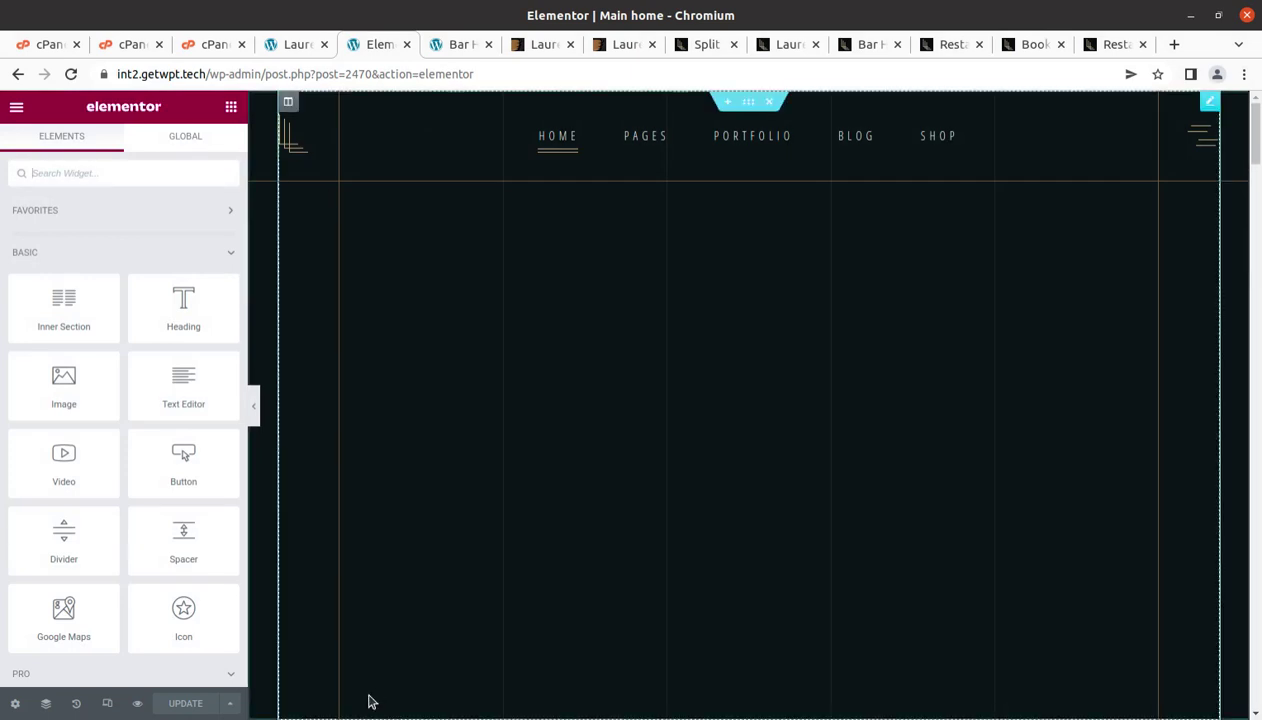
Select the Slider Revolution widget in the page's first section to view which slider it uses.
scroll(803, 420, down, 2)
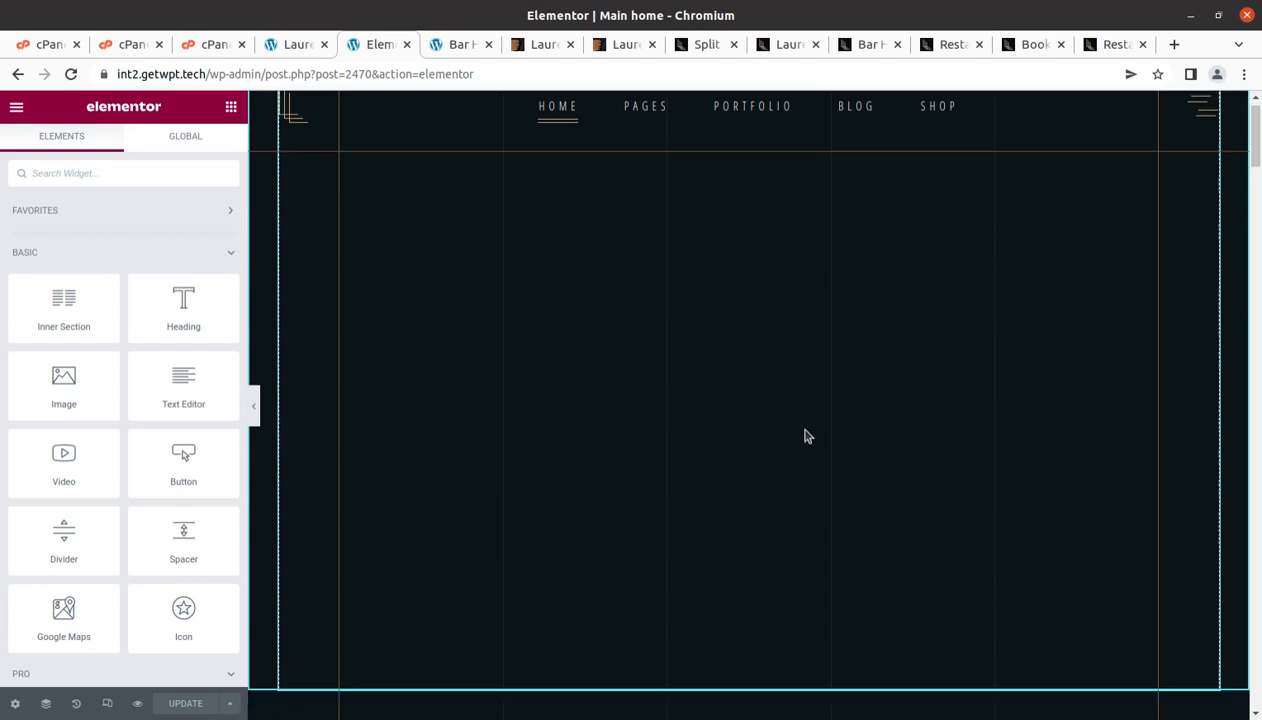
scroll(643, 445, up, 1)
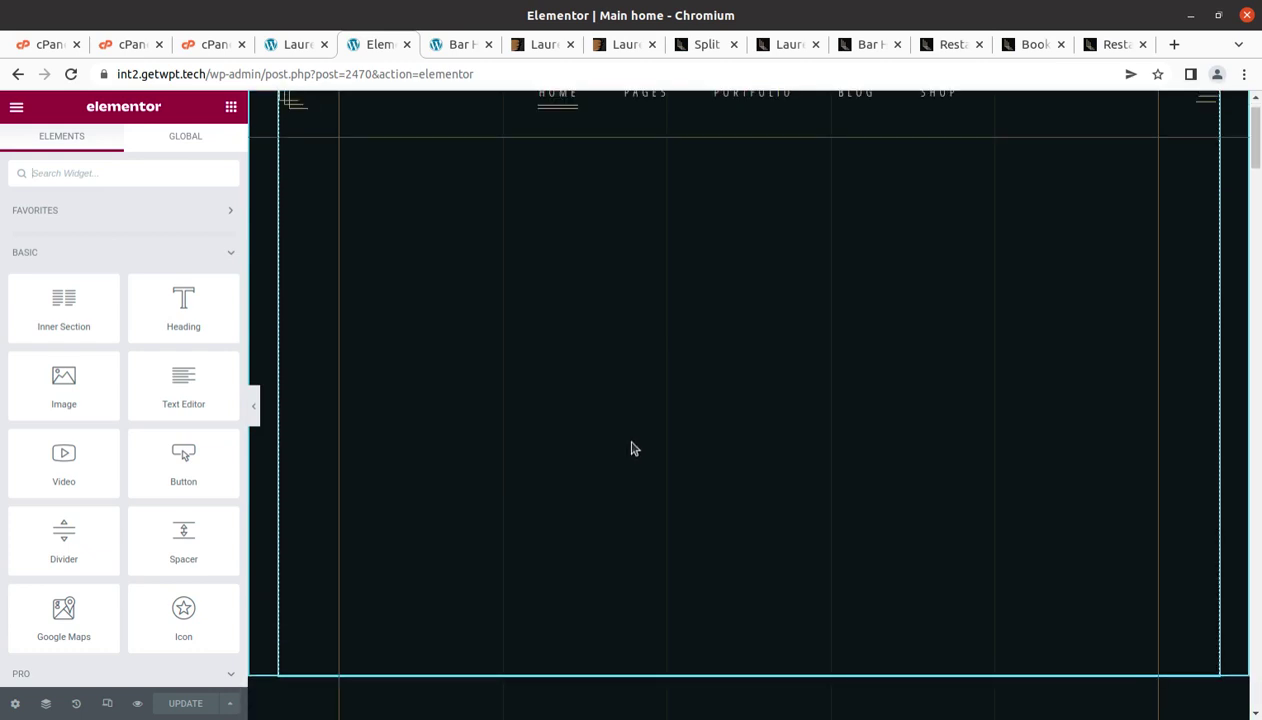
scroll(577, 458, up, 1)
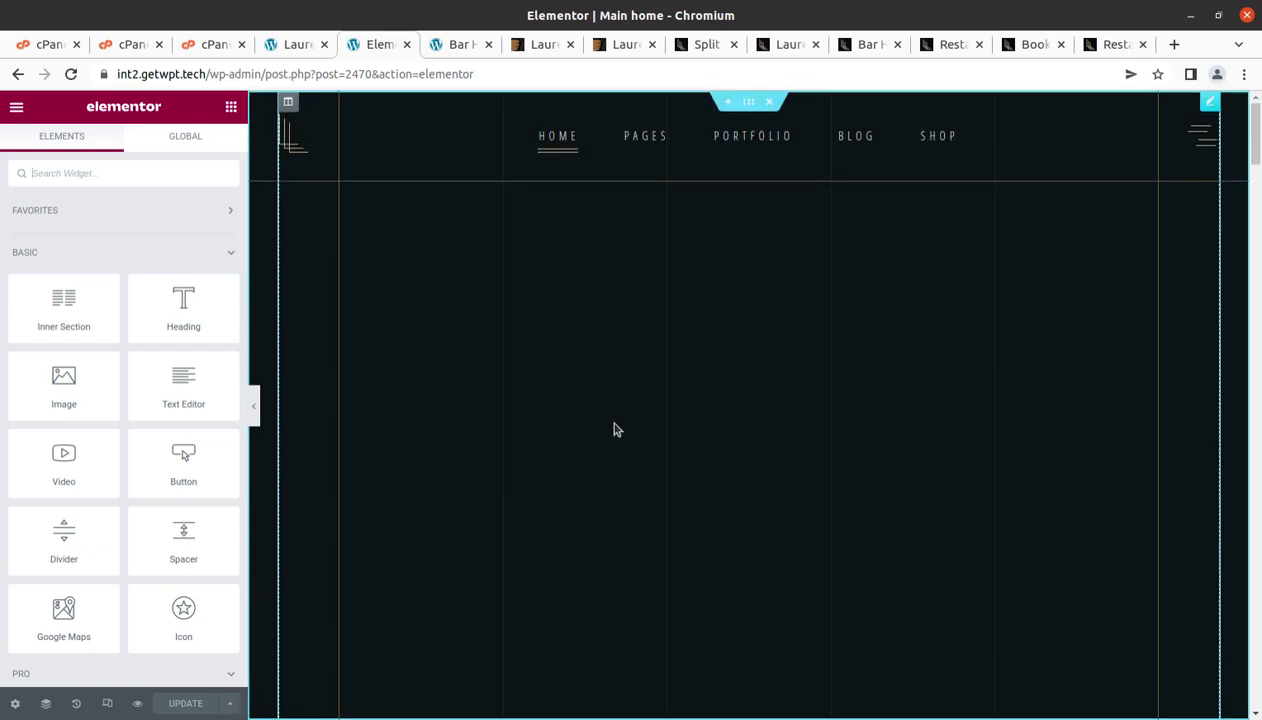
click(695, 365)
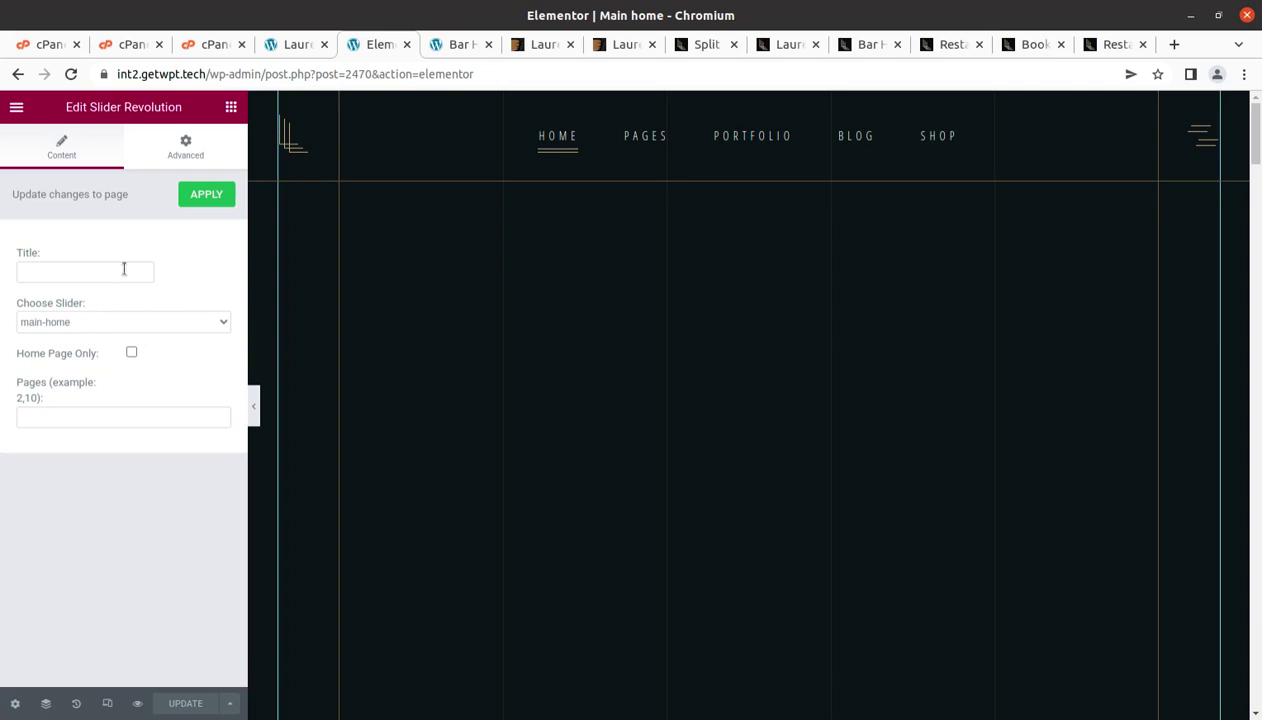
Return to the Laurent Options tab, open the Slider Revolution overview, and dismiss the welcome window.
click(291, 45)
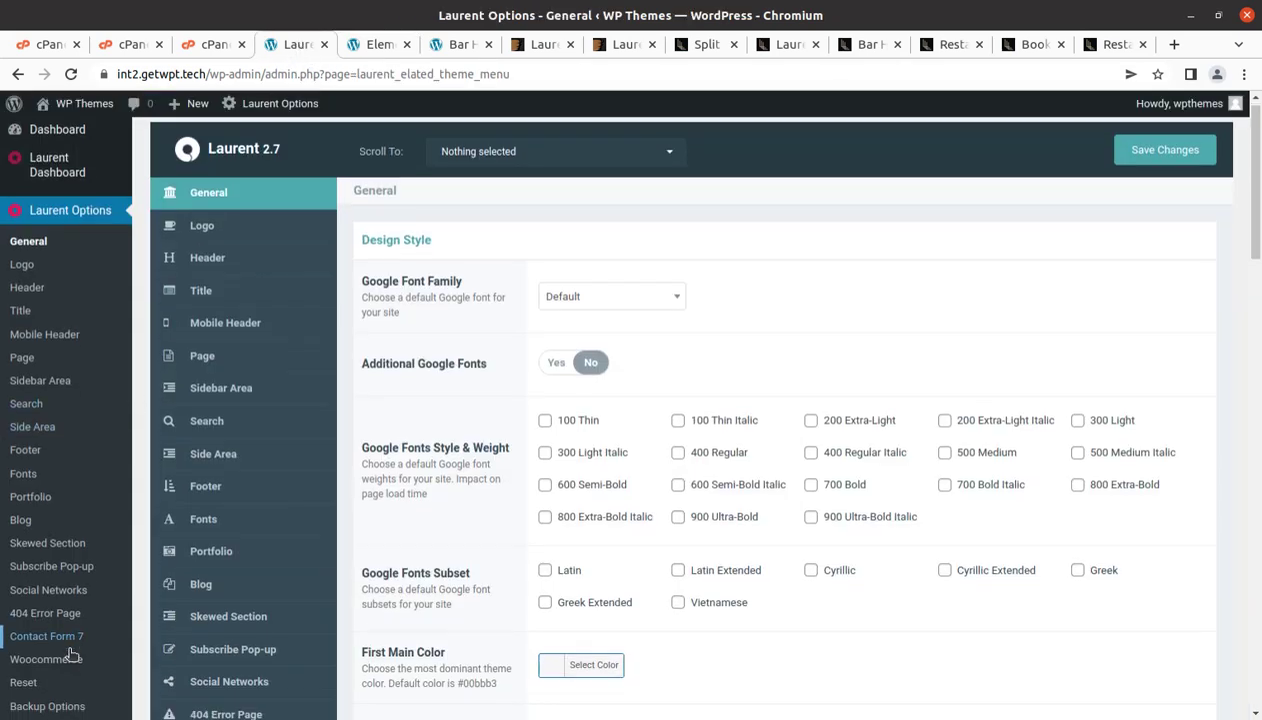
scroll(70, 655, down, 7)
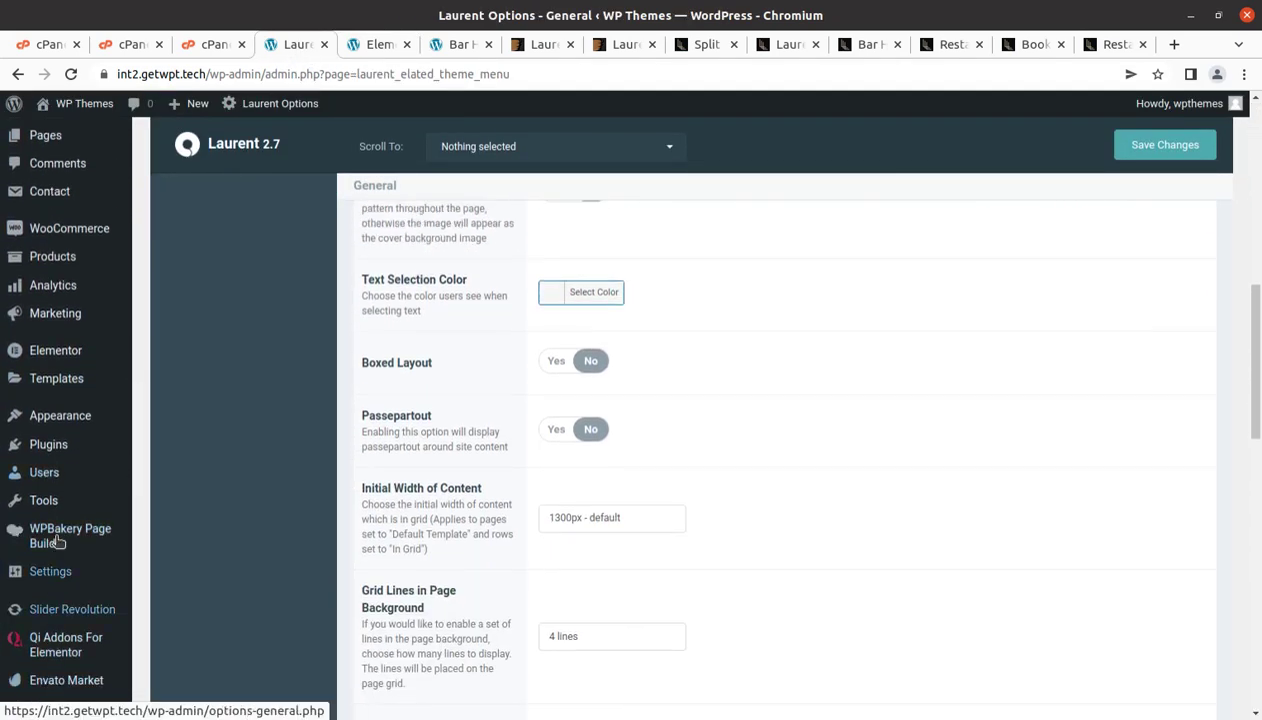
mouse_move(40, 607)
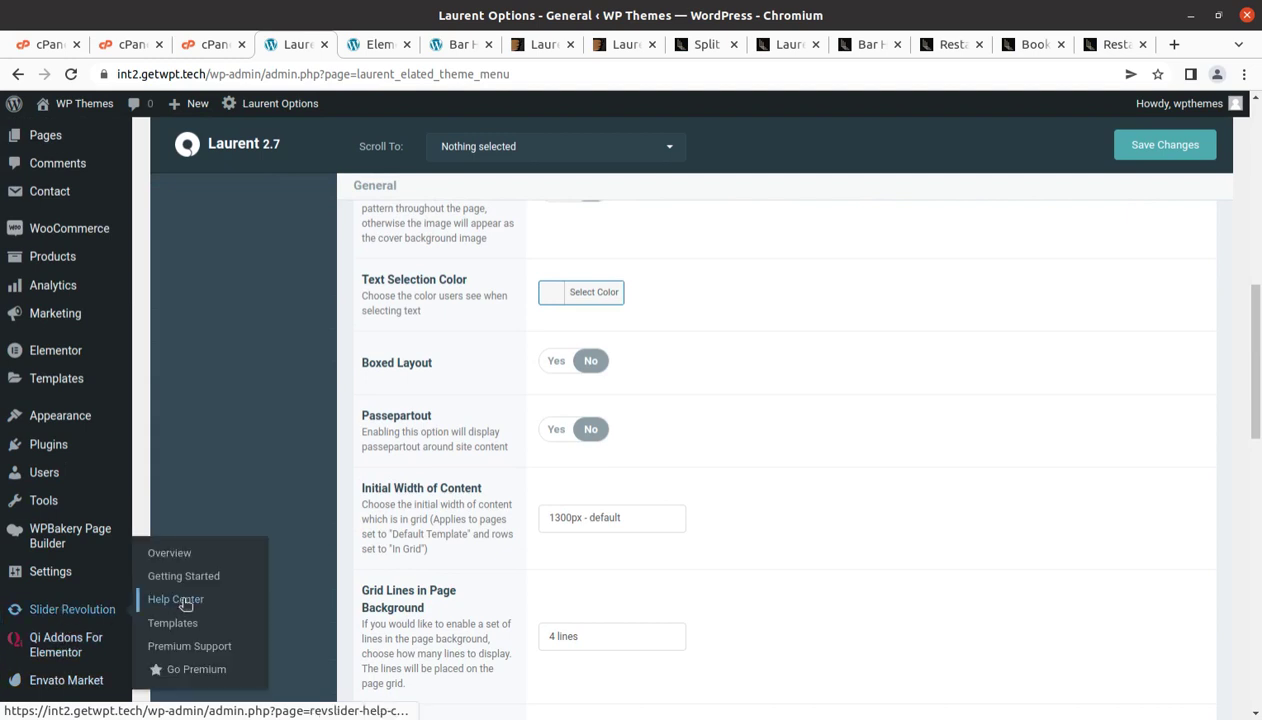
click(176, 554)
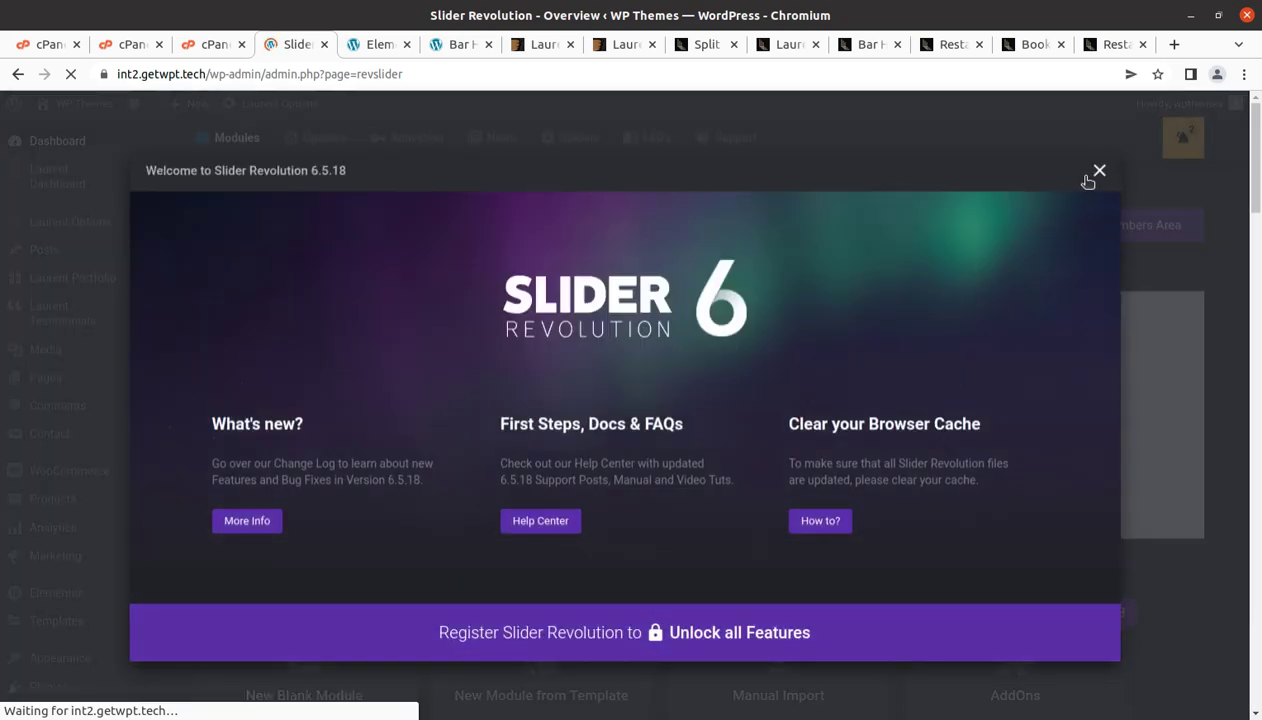
click(1090, 177)
Browse all three pages of the Slider Revolution module list to find the main-home slider.
scroll(580, 422, down, 4)
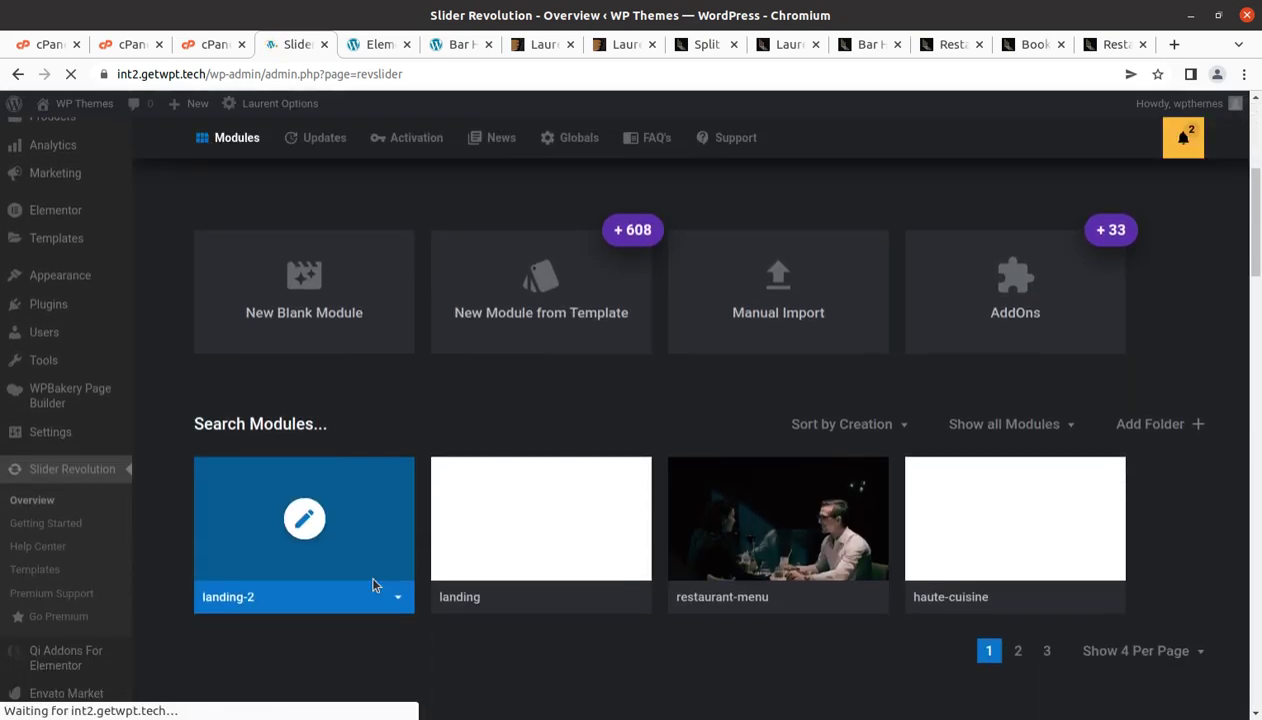
scroll(372, 585, down, 1)
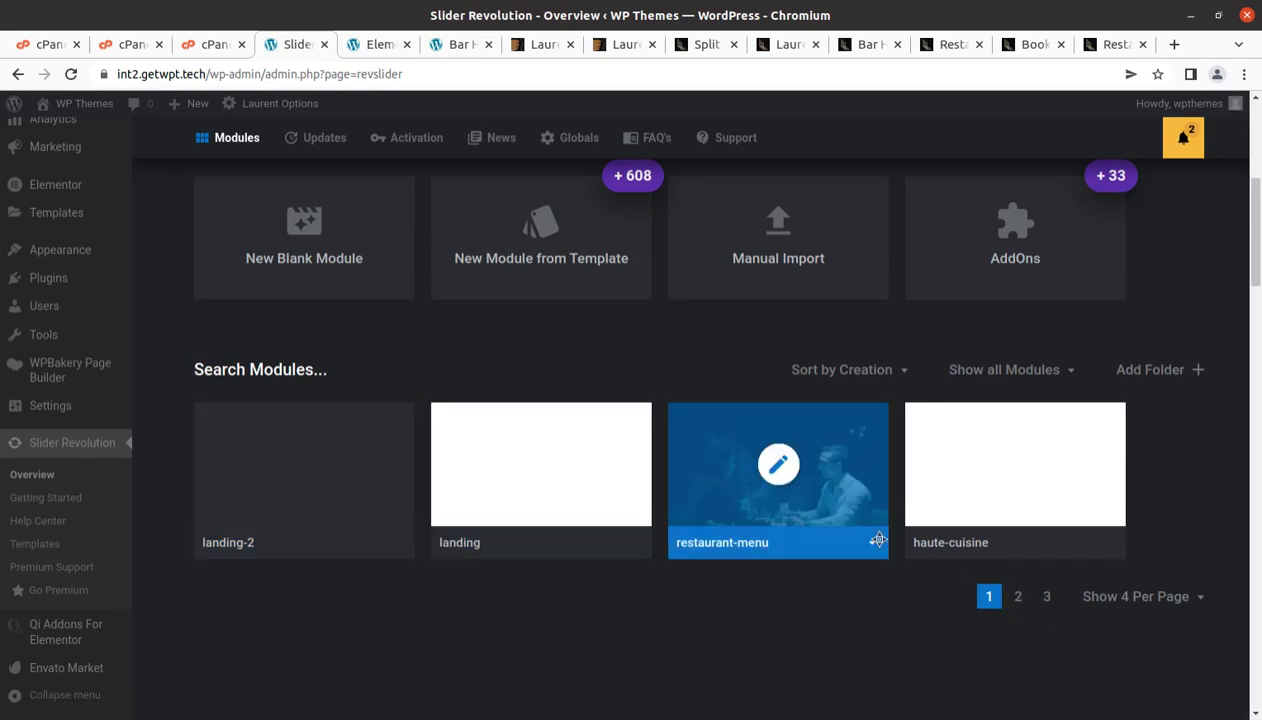
click(1018, 596)
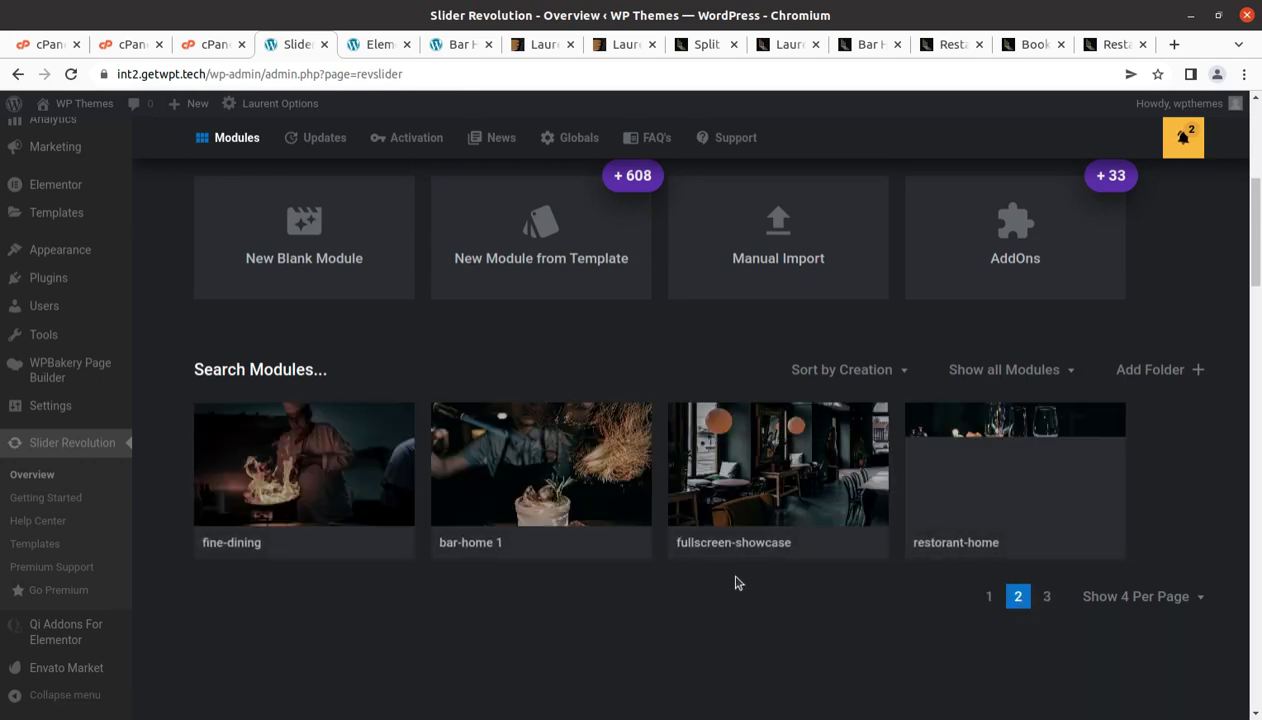
click(1047, 597)
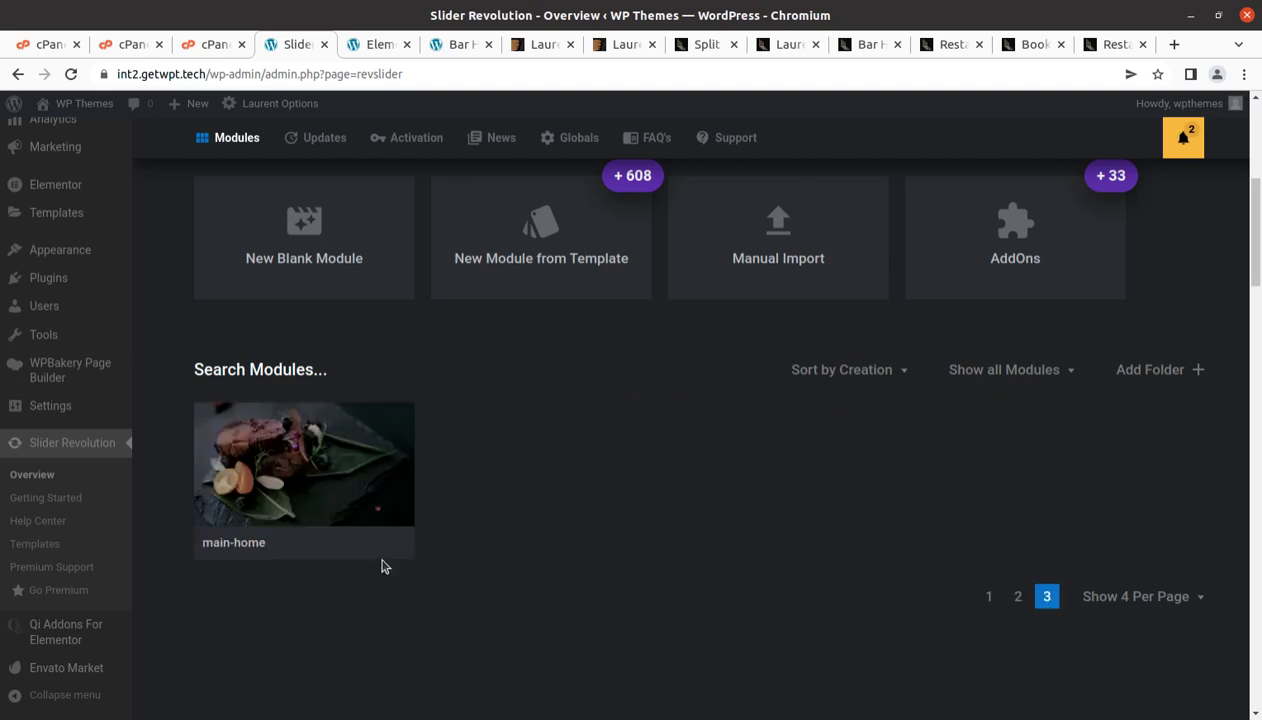
Show the available actions for the main-home module and open it in the slide editor.
mouse_move(386, 544)
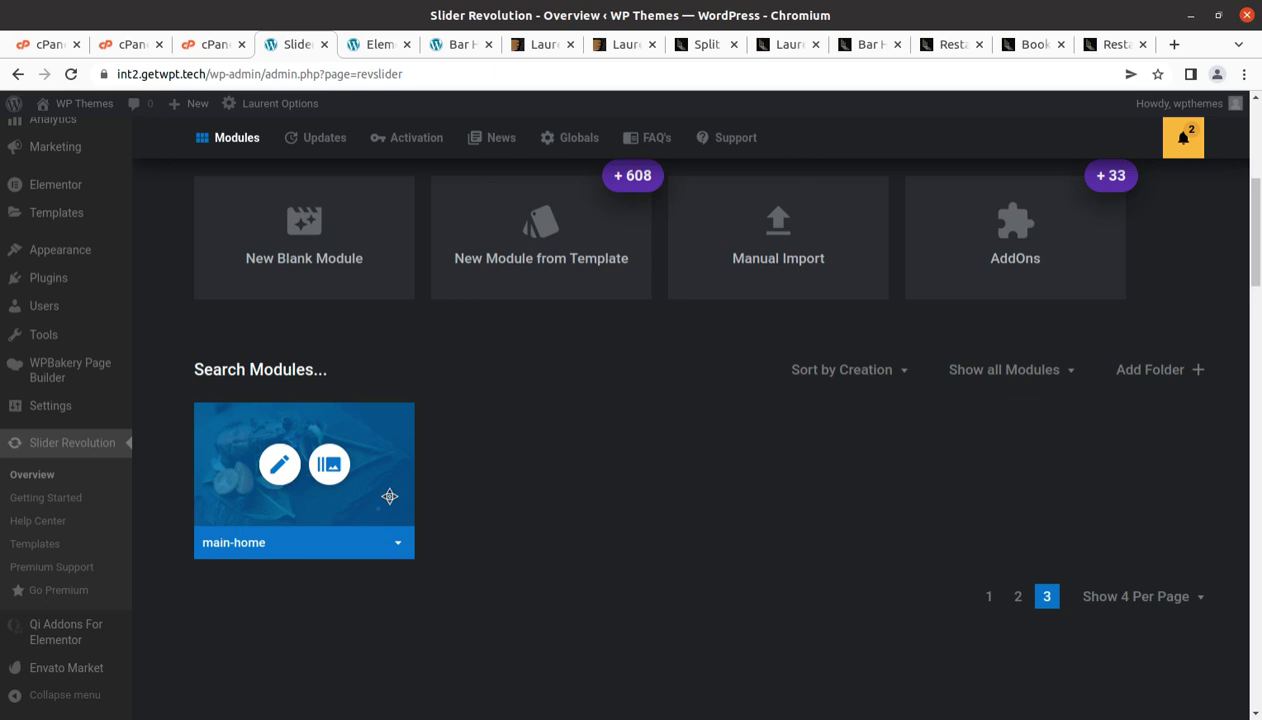
click(398, 548)
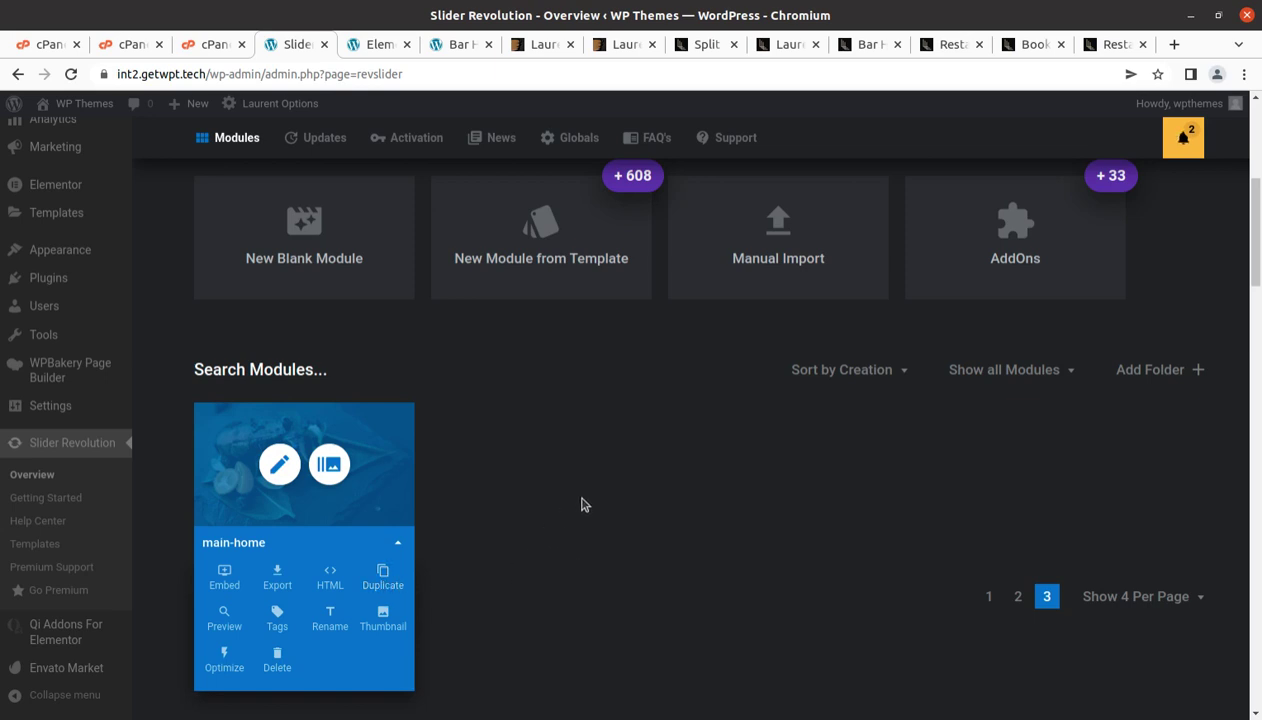
click(280, 465)
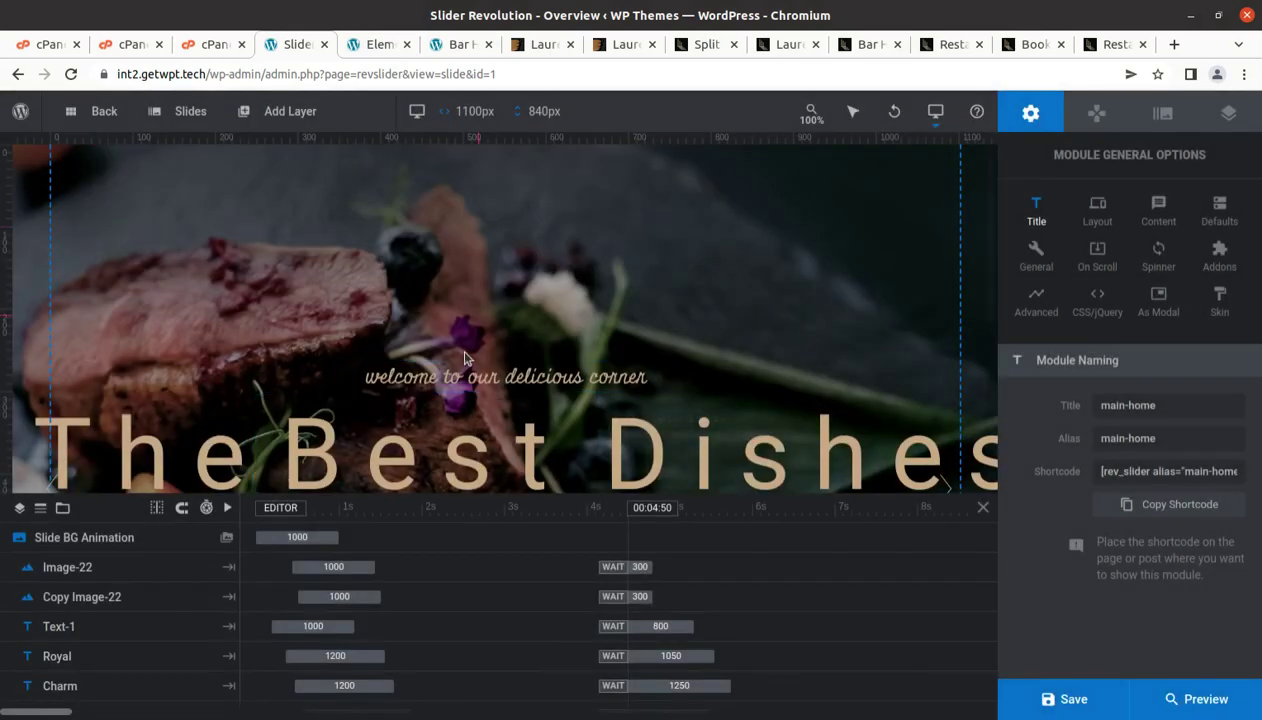
Select the slide's title words, welcome tagline, and description layers one by one to inspect their editable text content.
click(190, 355)
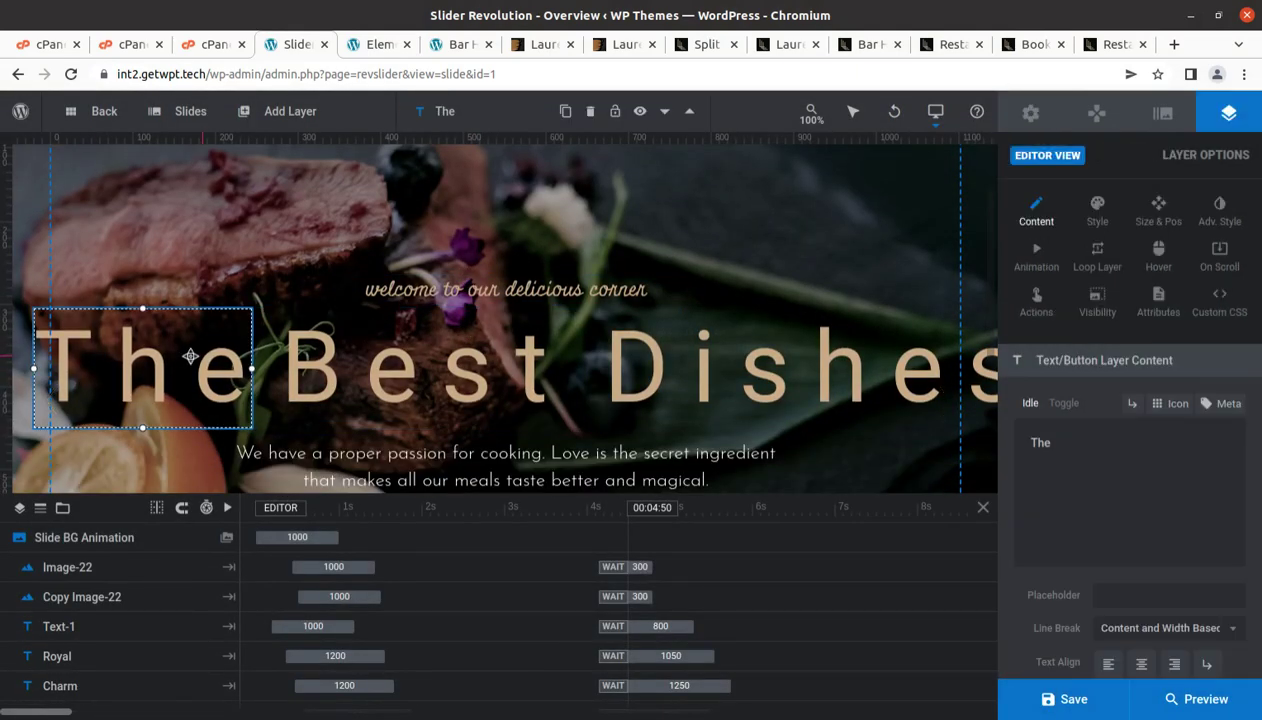
click(385, 365)
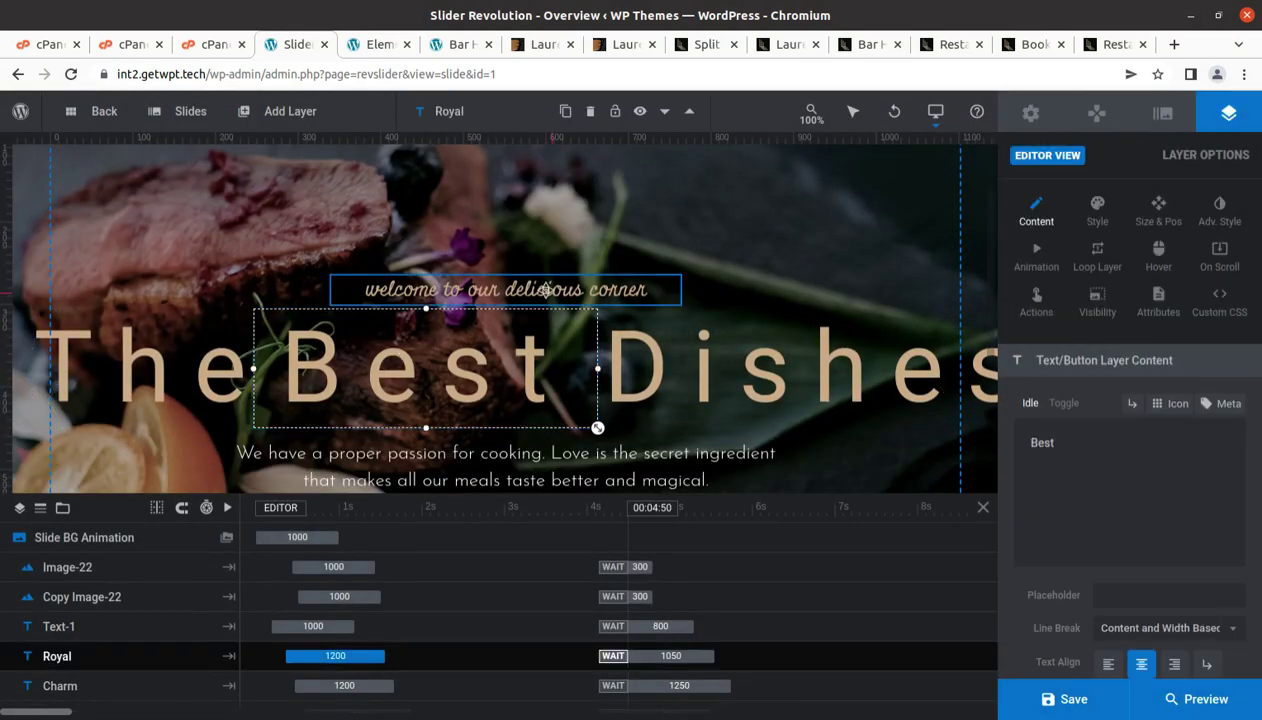
click(547, 289)
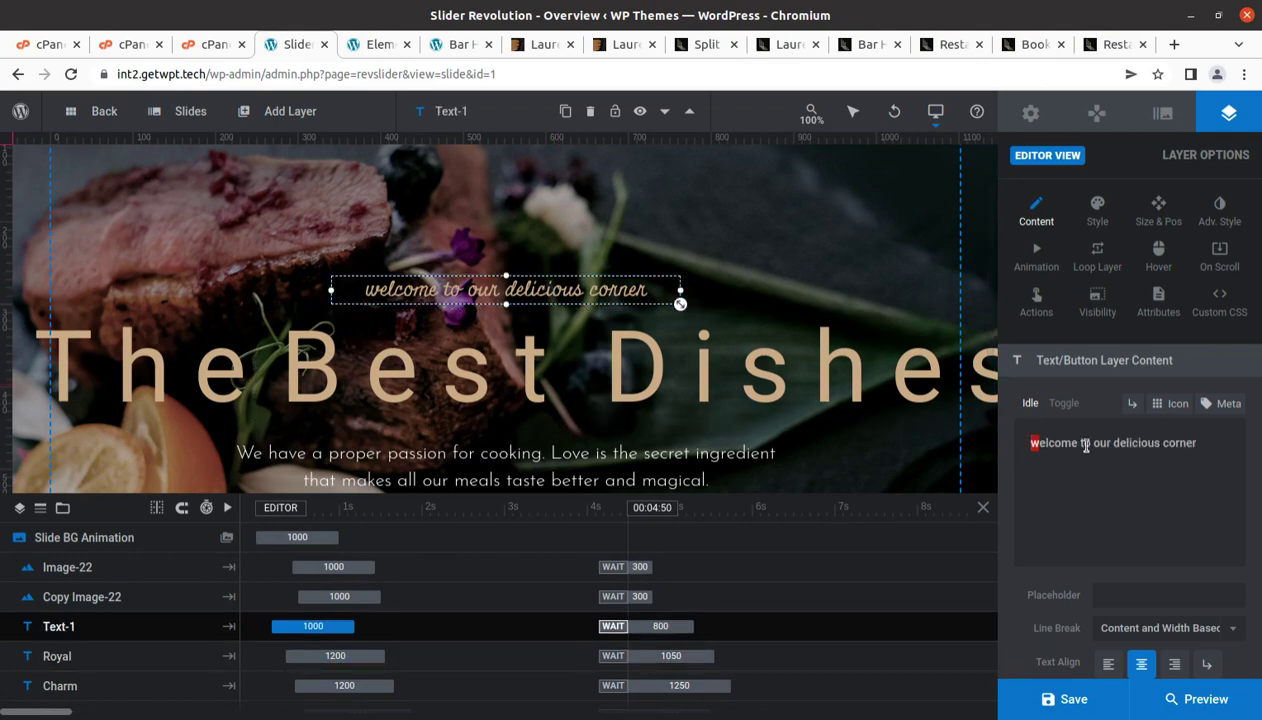
drag(1086, 446, 1211, 450)
click(757, 365)
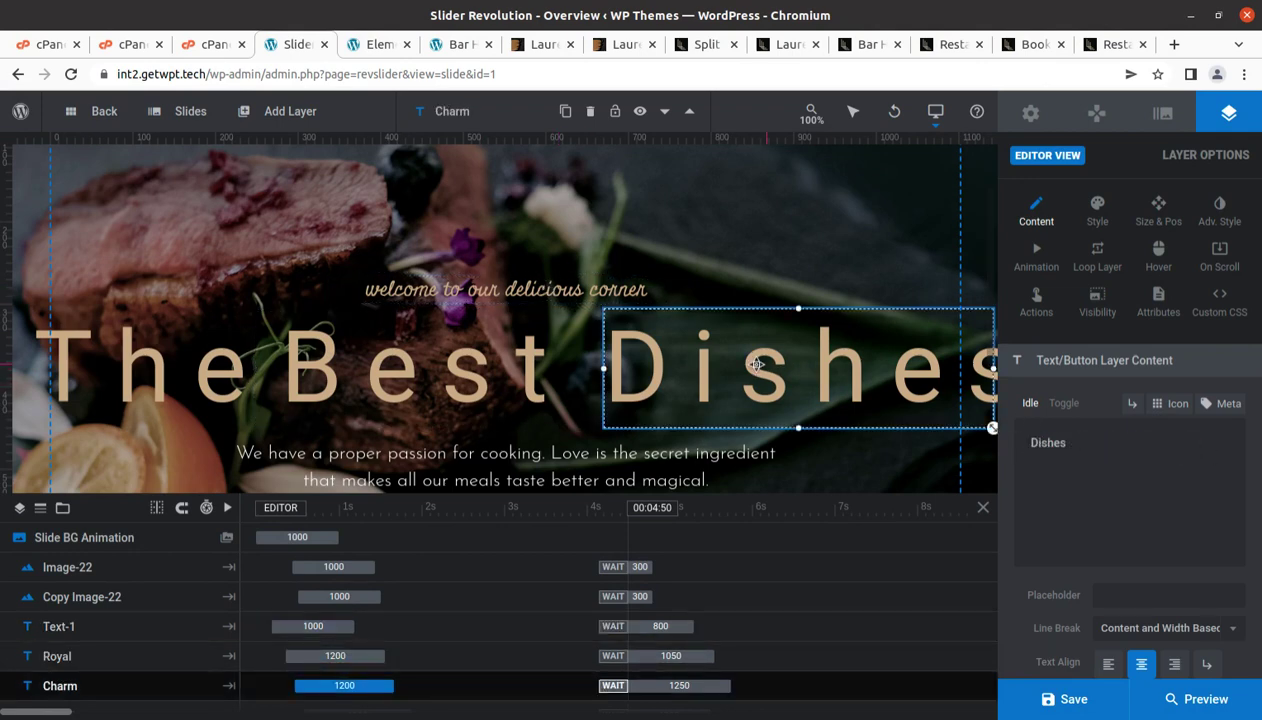
scroll(757, 365, down, 1)
click(511, 376)
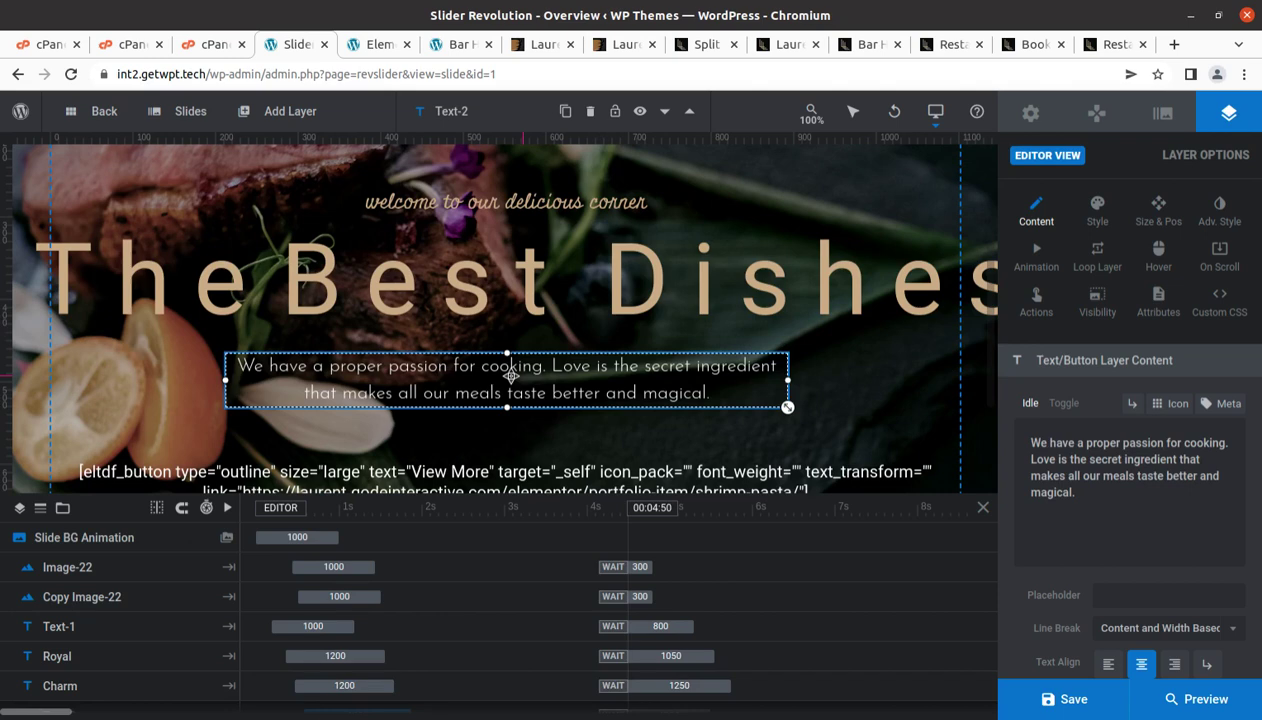
Select the slide's View More button shortcode layer and highlight its full shortcode, followed by only the link URL, to examine the editable content.
scroll(585, 398, down, 1)
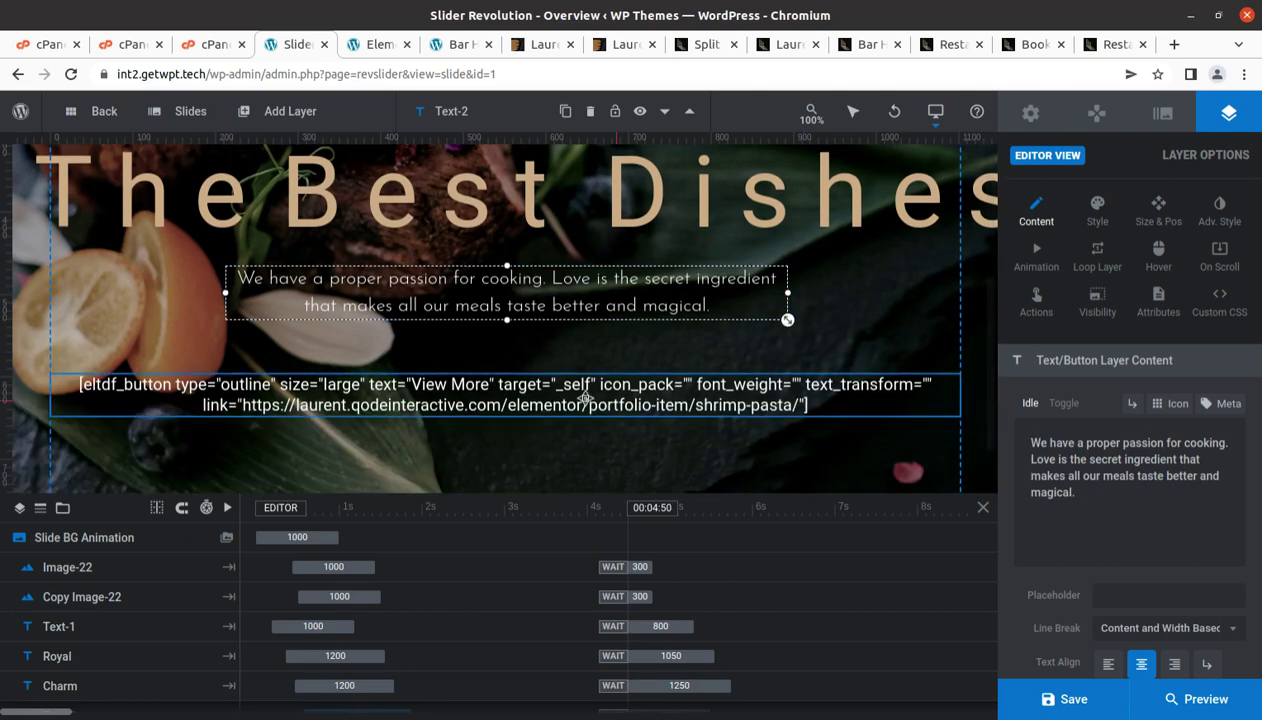
click(570, 396)
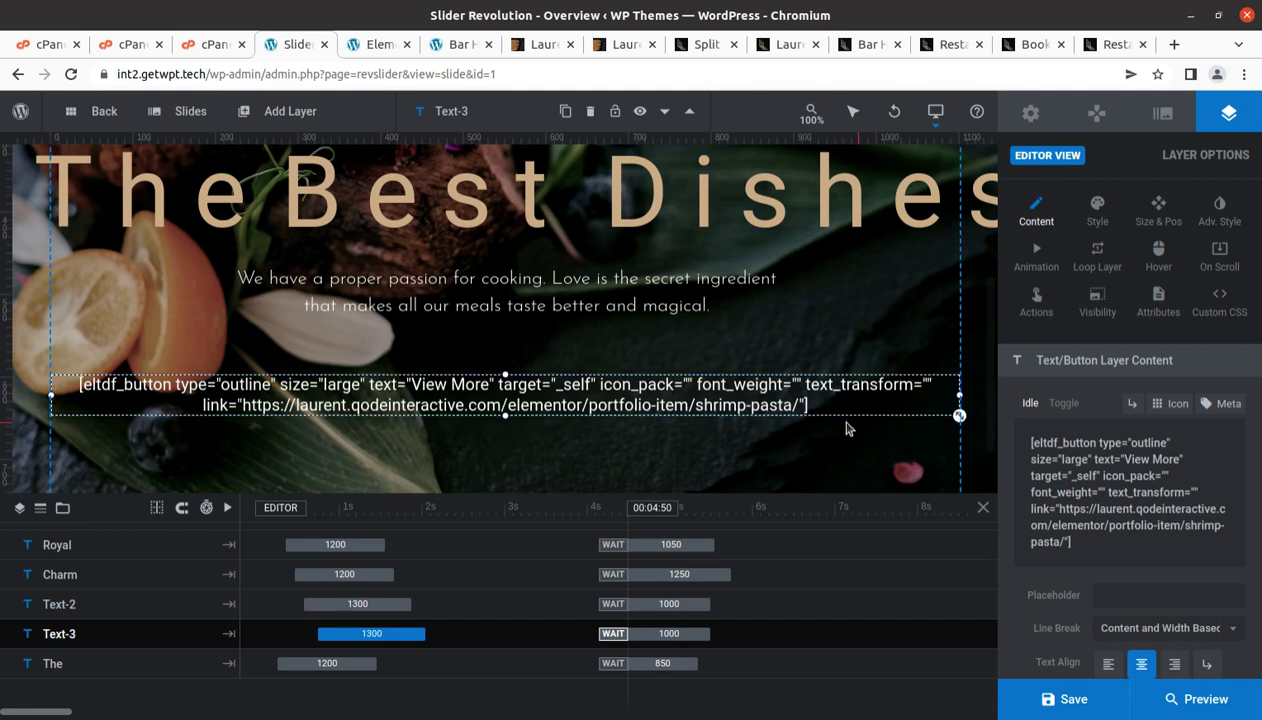
drag(1050, 466, 1098, 548)
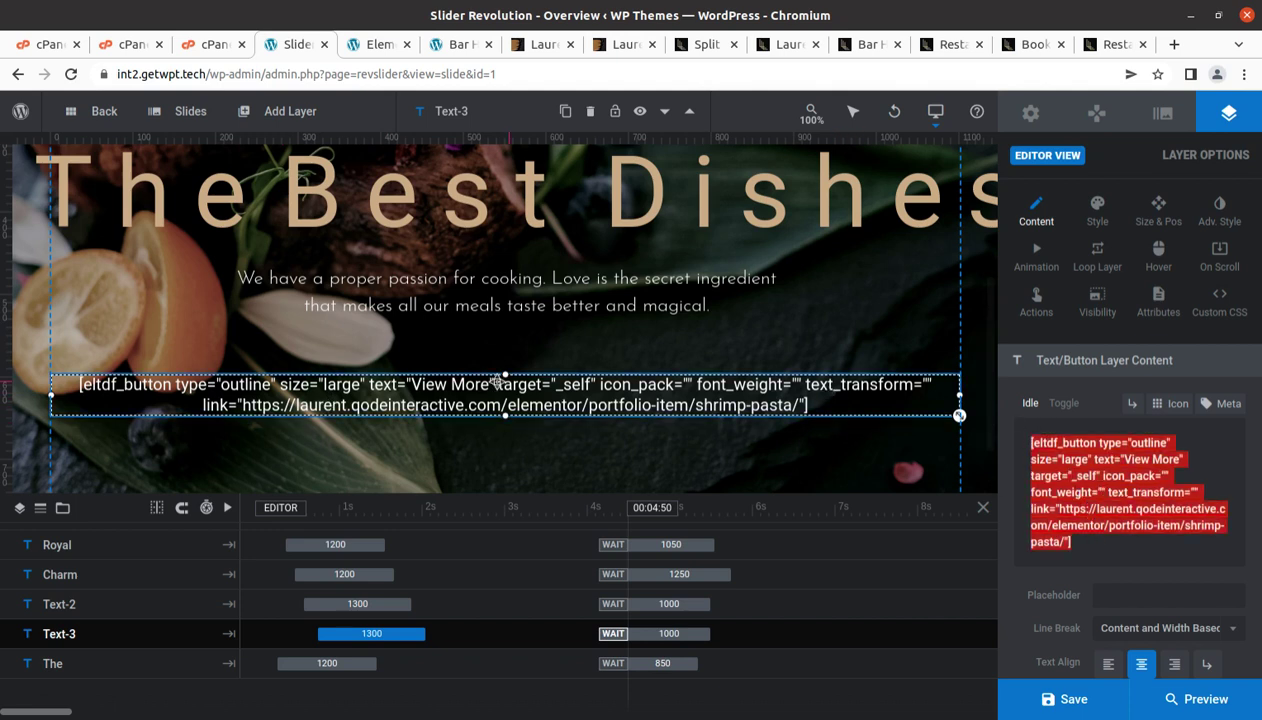
click(1110, 520)
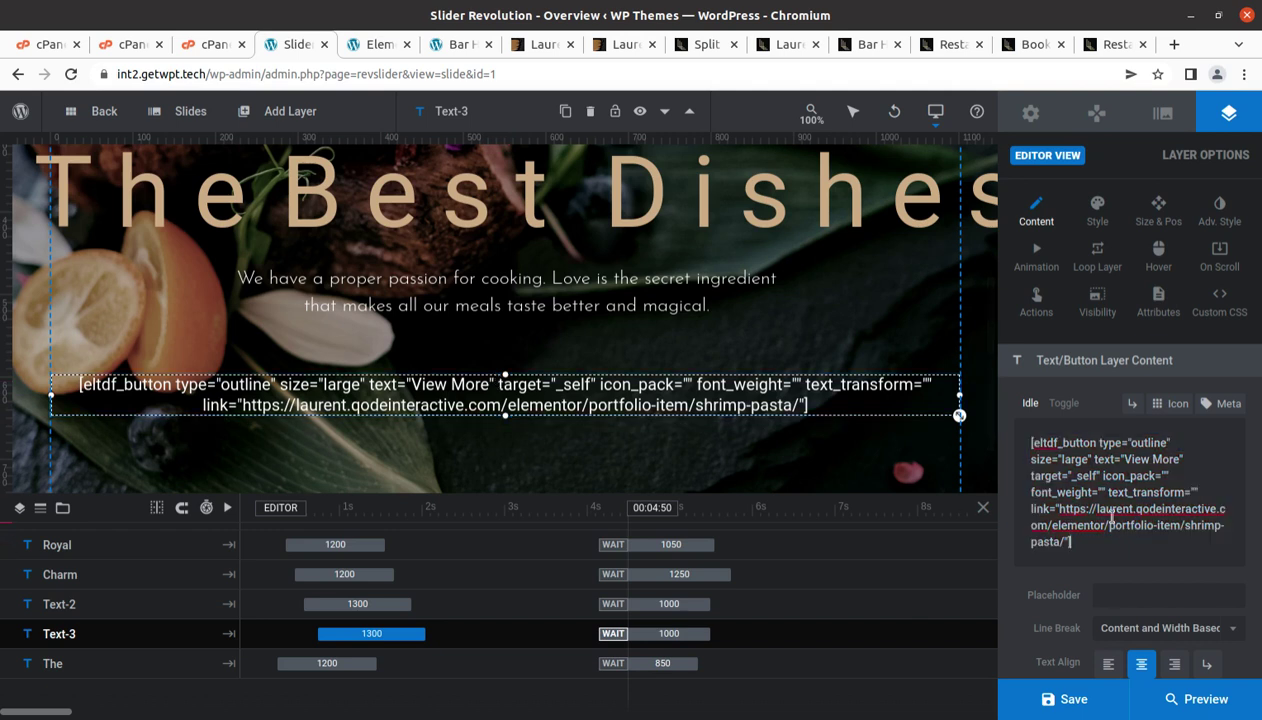
drag(1062, 510, 1059, 542)
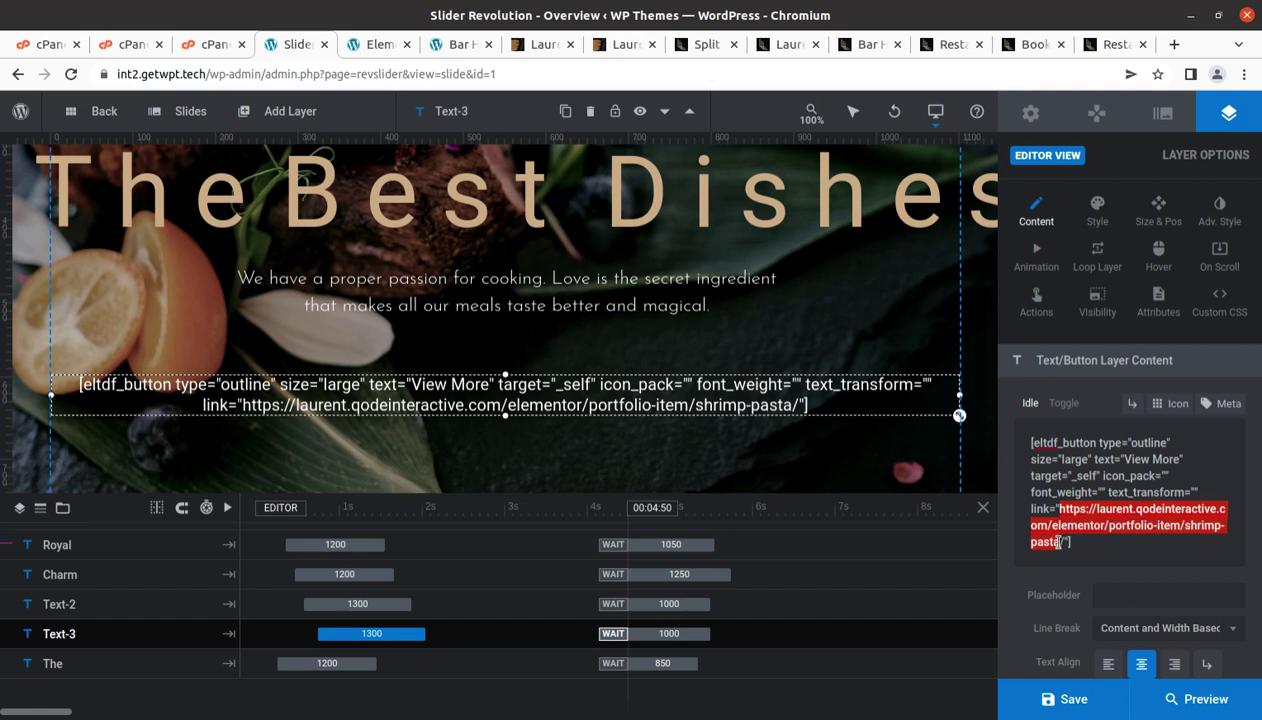
click(1116, 549)
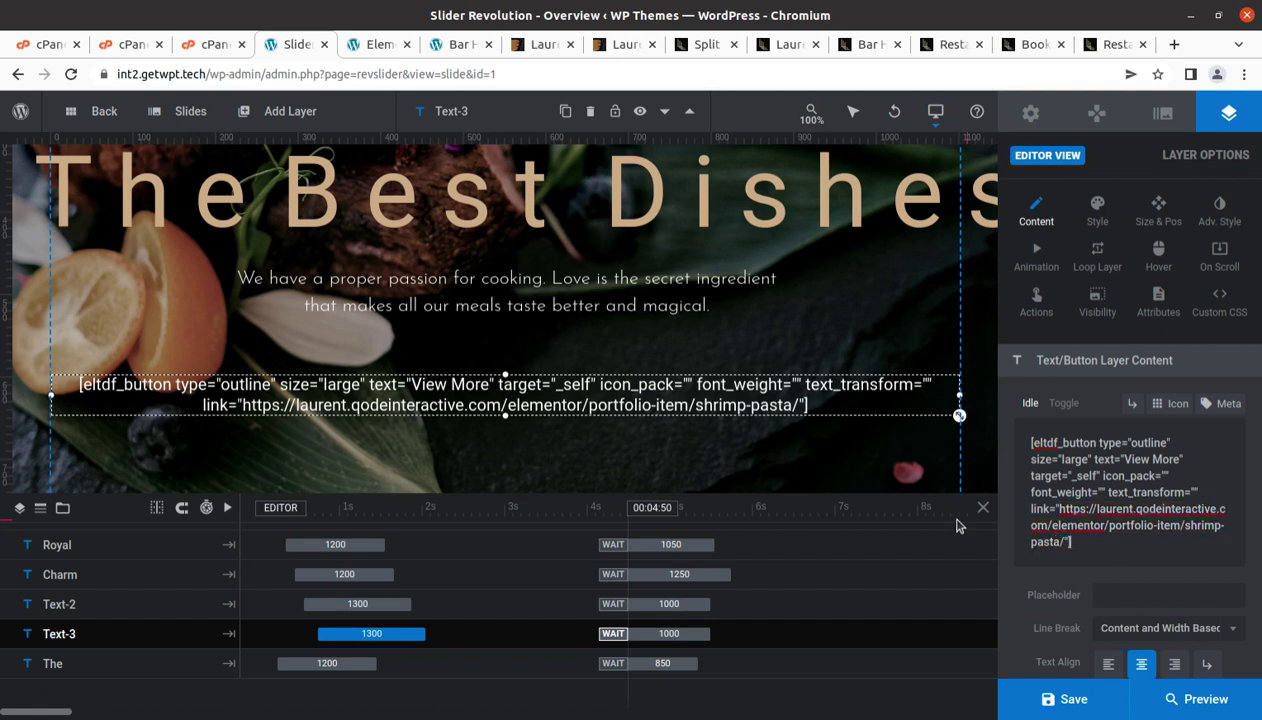
scroll(697, 447, down, 1)
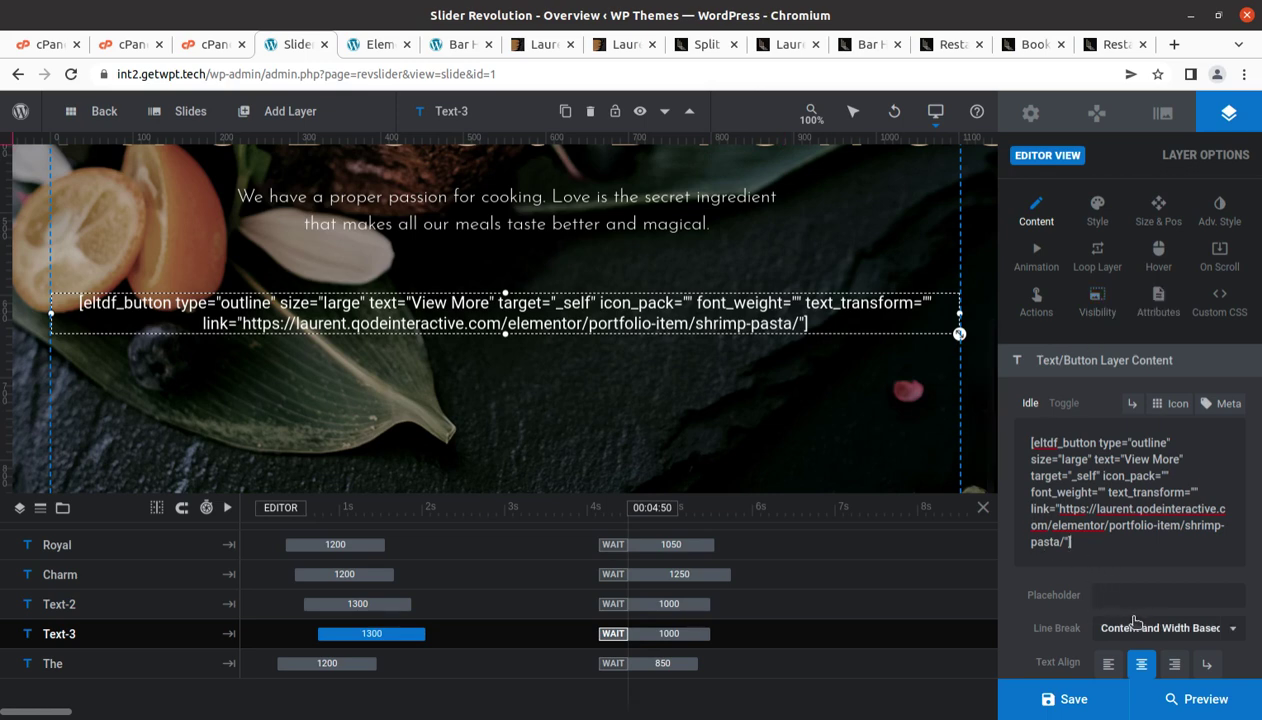
scroll(697, 398, up, 2)
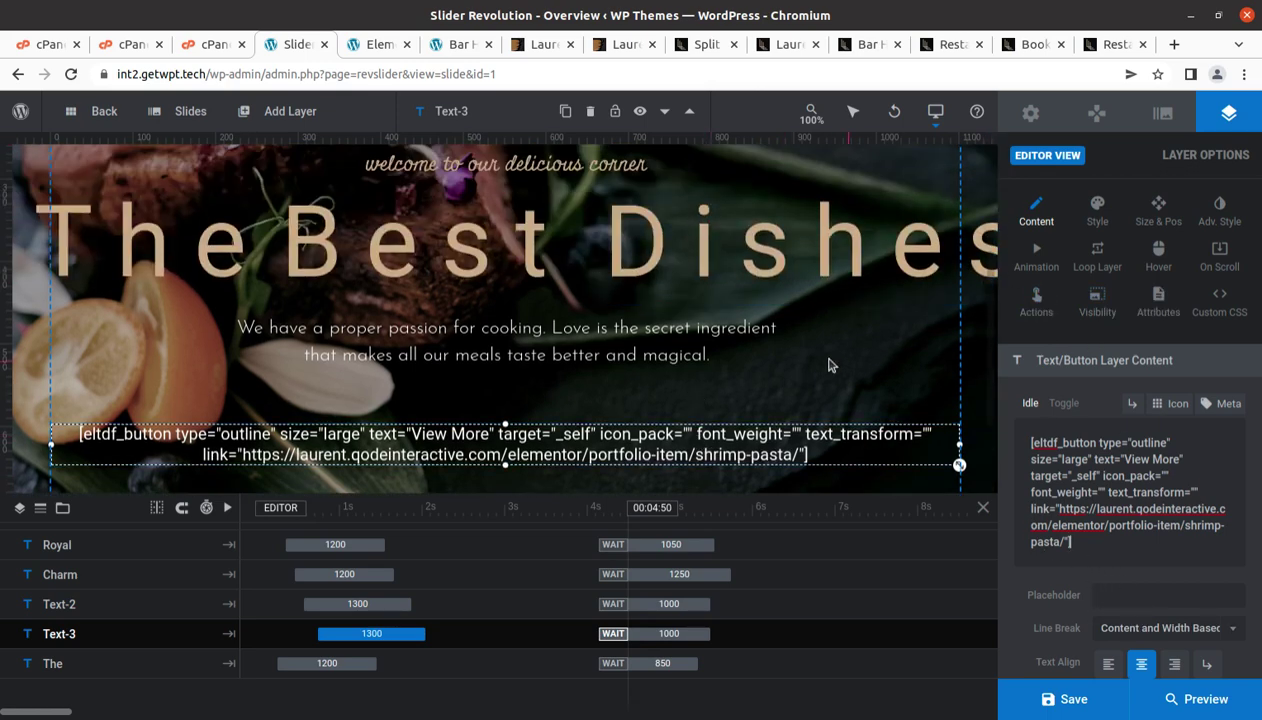
scroll(595, 340, up, 3)
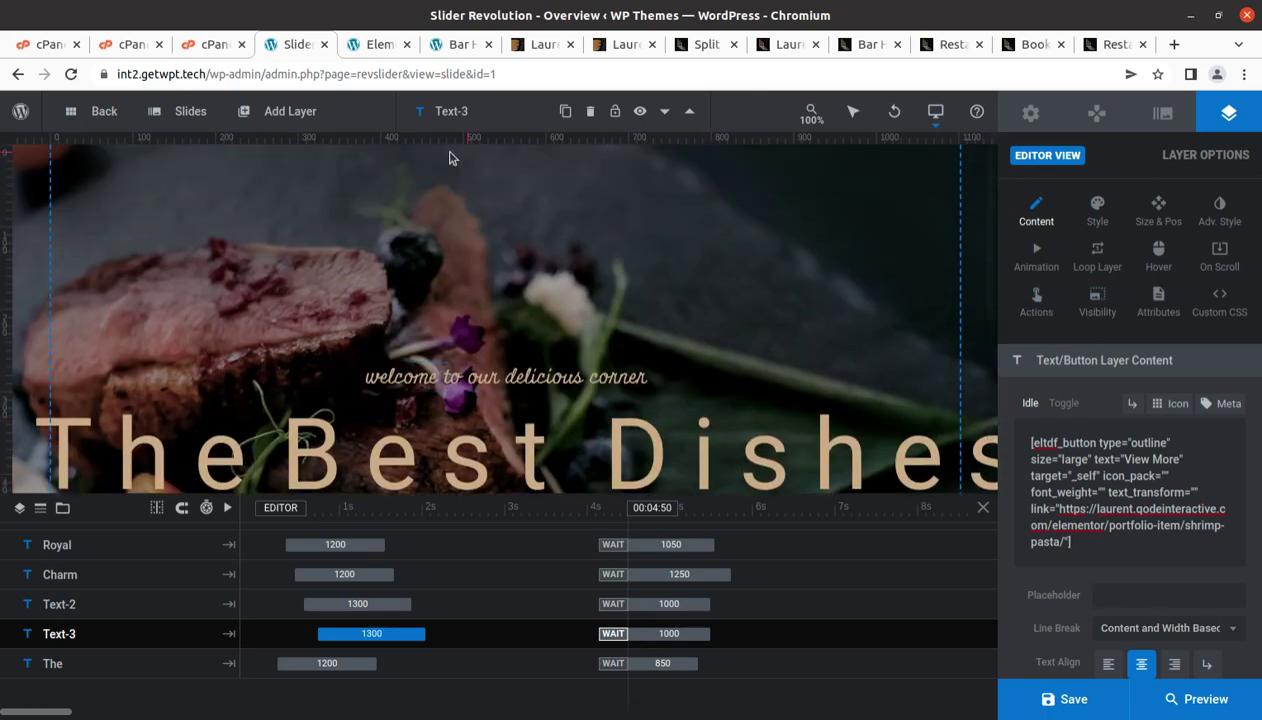
Switch to the Main home page in Elementor, open the About Us section title for editing, and highlight its description text.
click(377, 48)
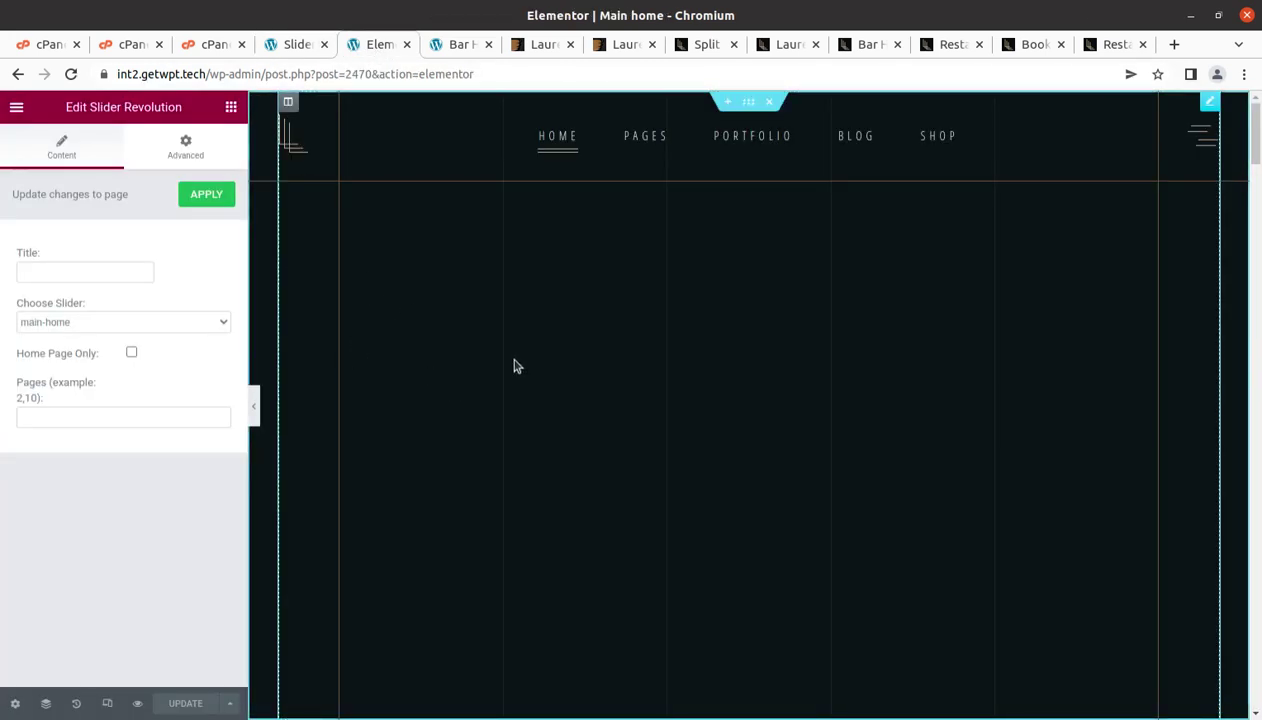
scroll(757, 351, down, 5)
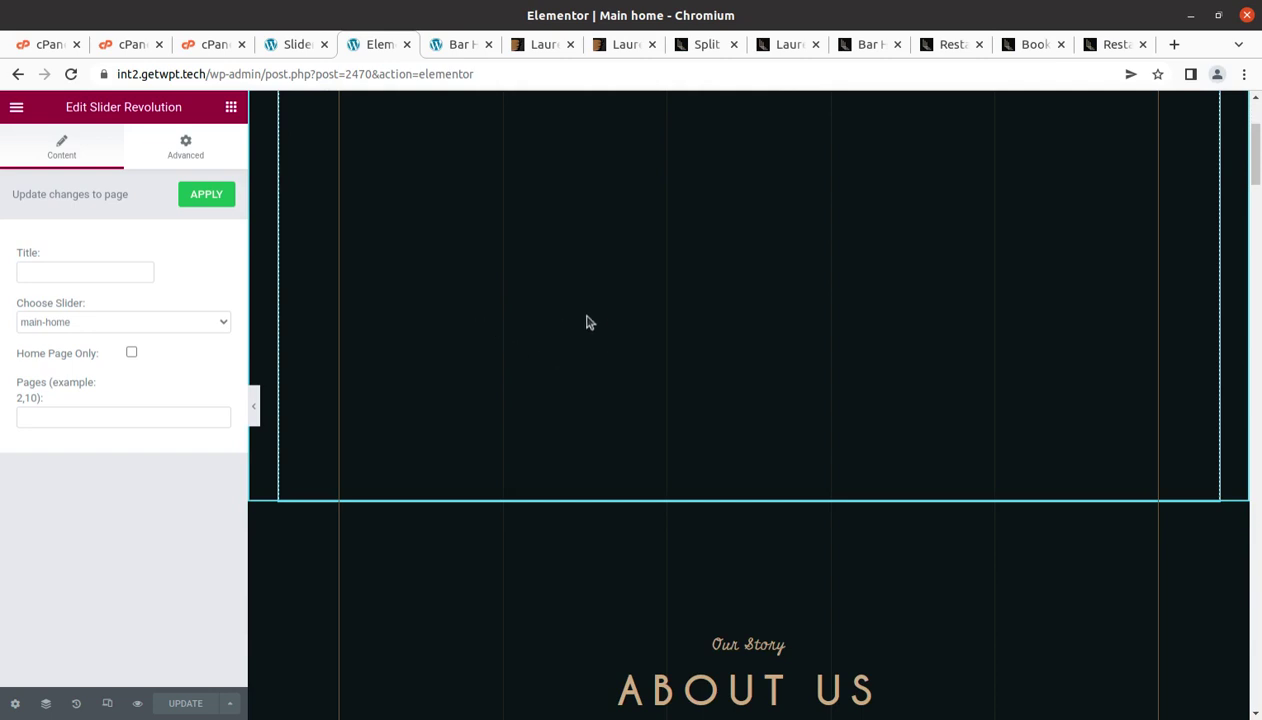
scroll(588, 322, down, 3)
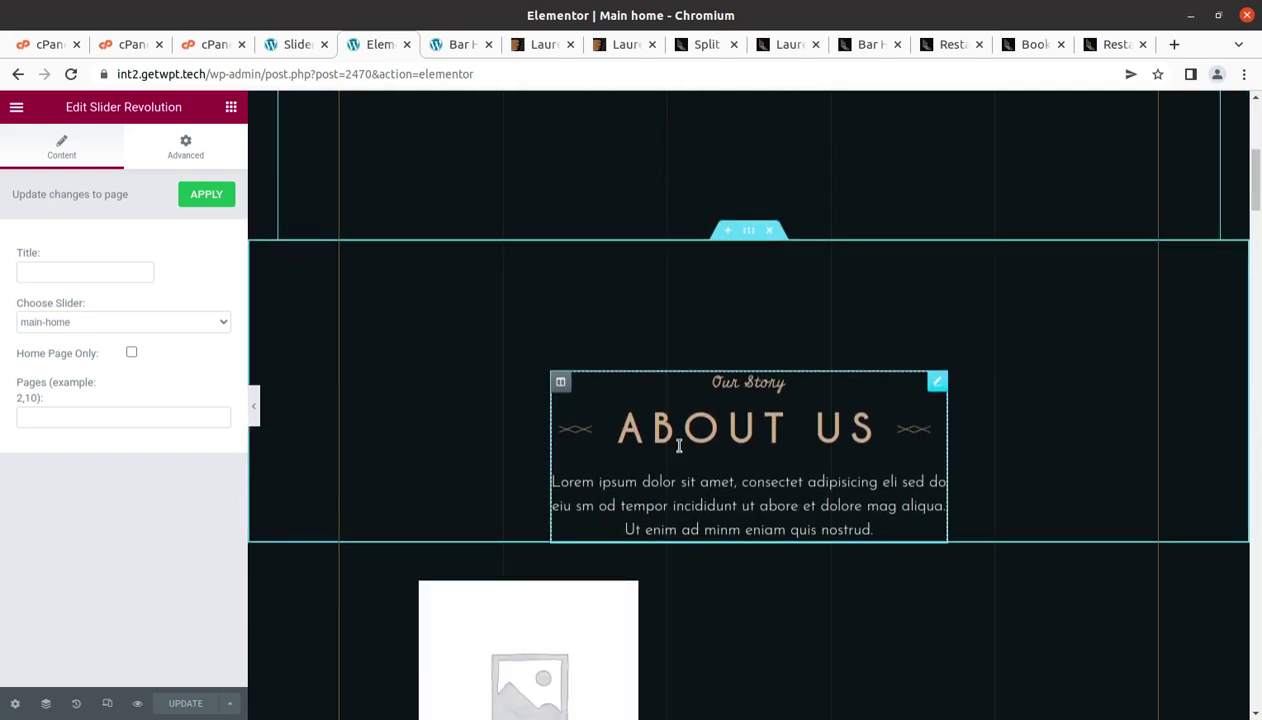
click(675, 481)
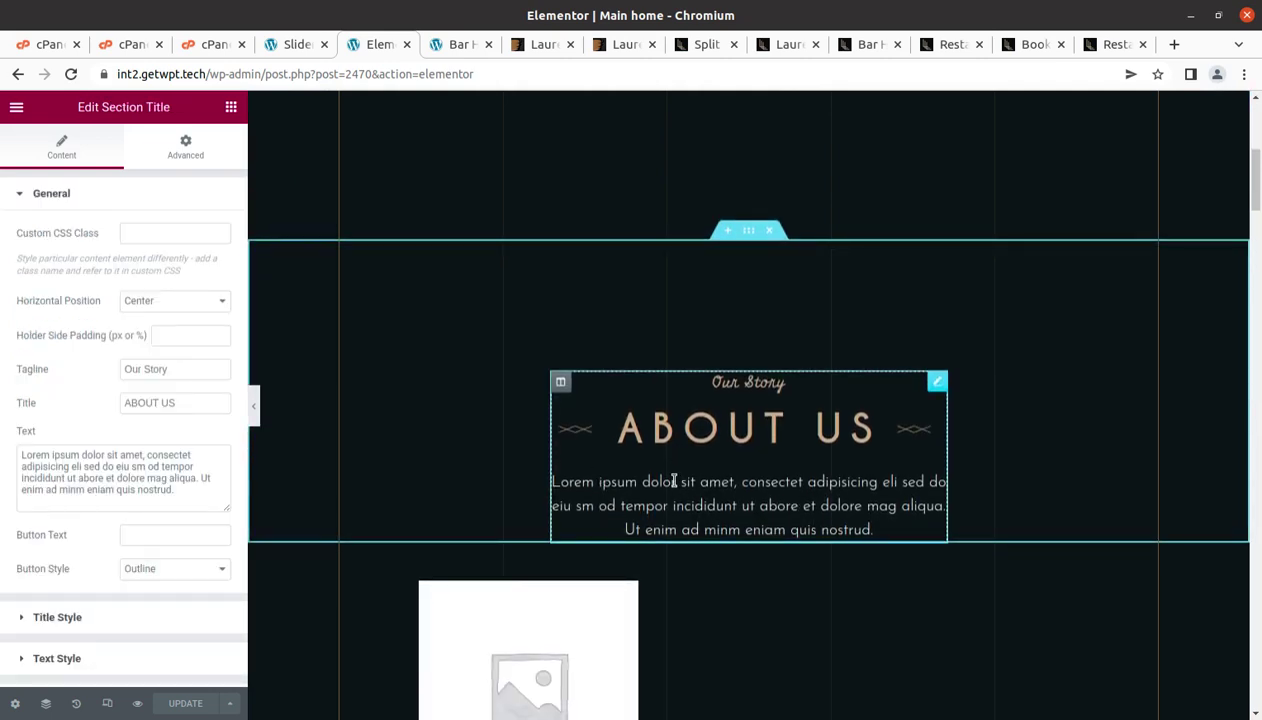
drag(205, 490, 5, 456)
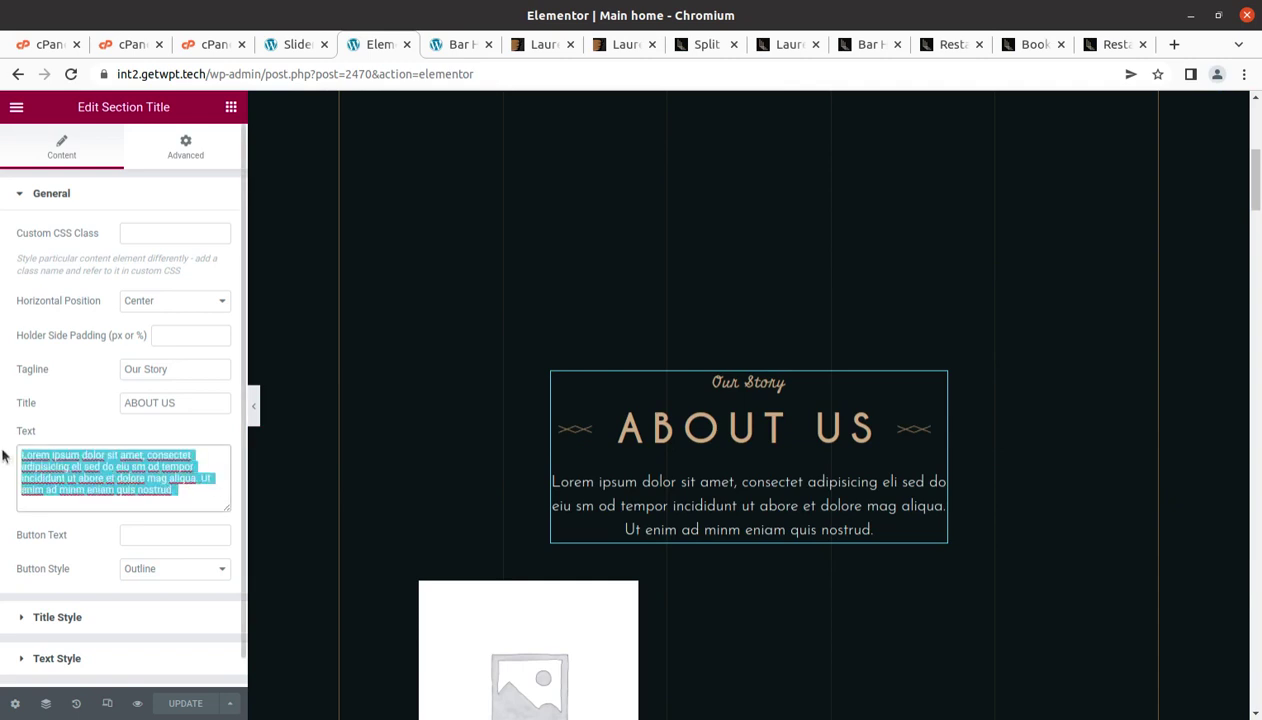
Inspect the widget settings of the geometric pattern image, the pasta image, and the From Our Menu pricing list further down the page.
scroll(651, 523, down, 1)
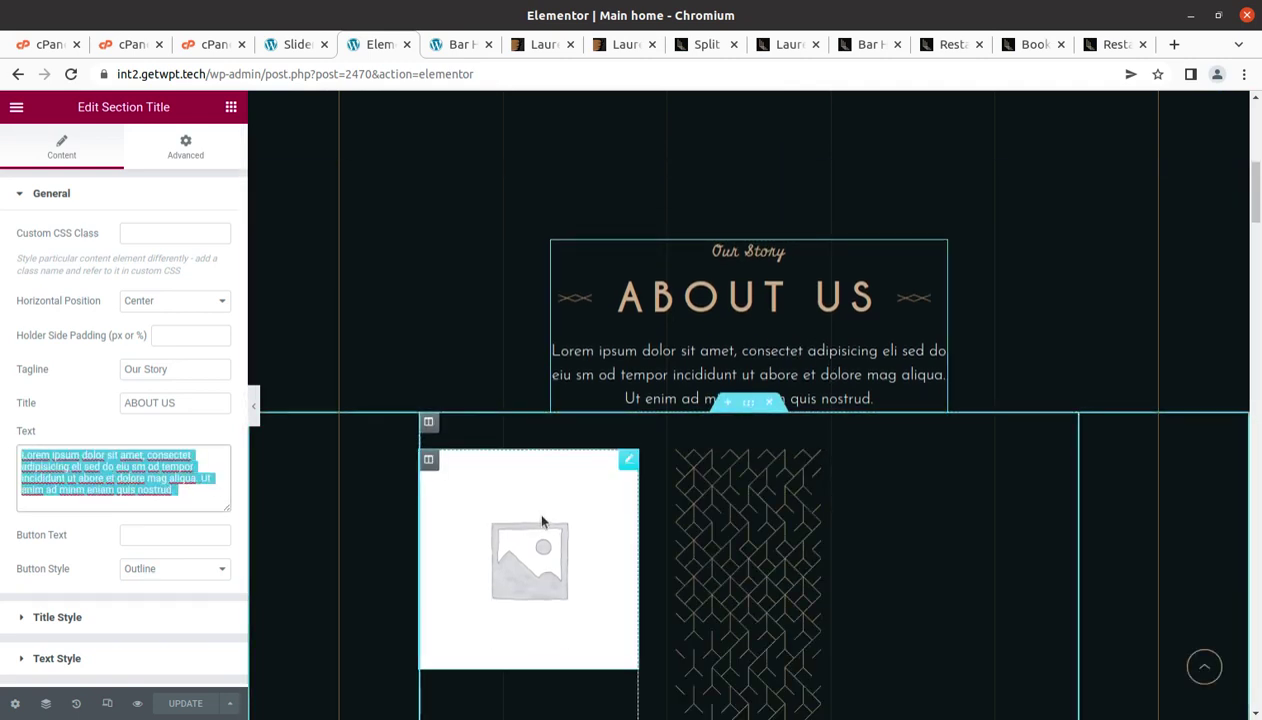
click(786, 540)
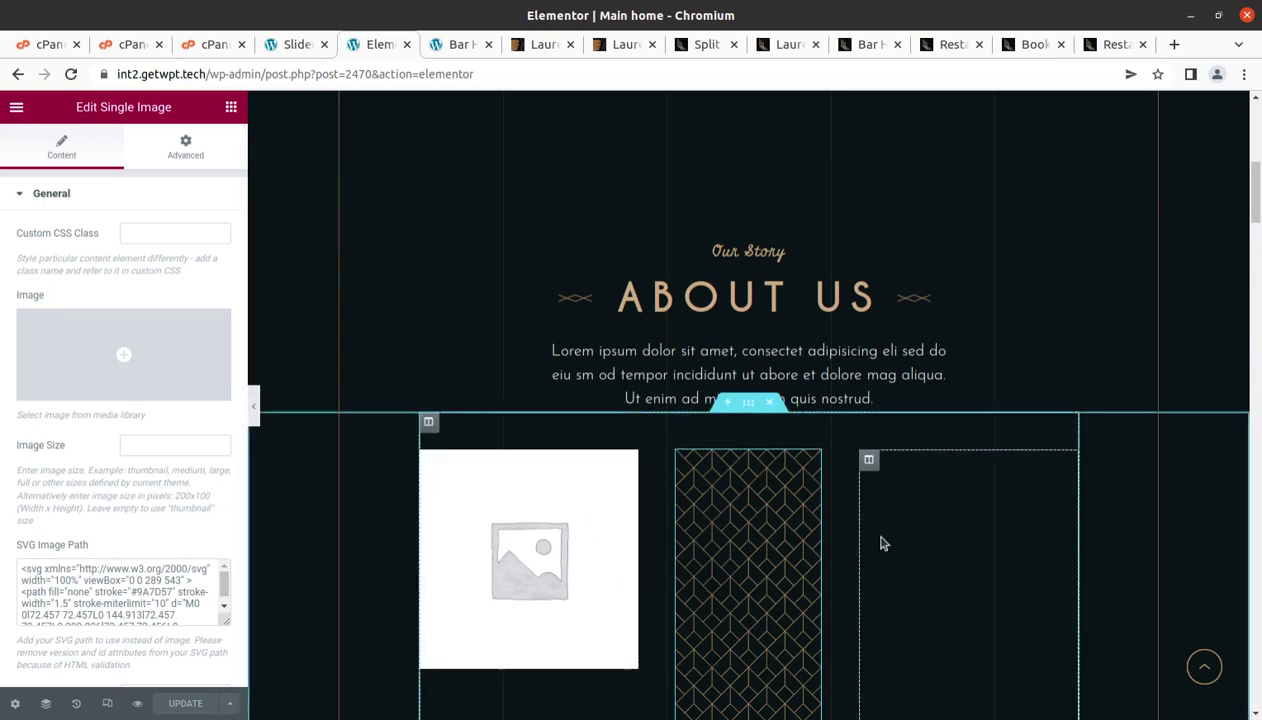
scroll(881, 543, down, 4)
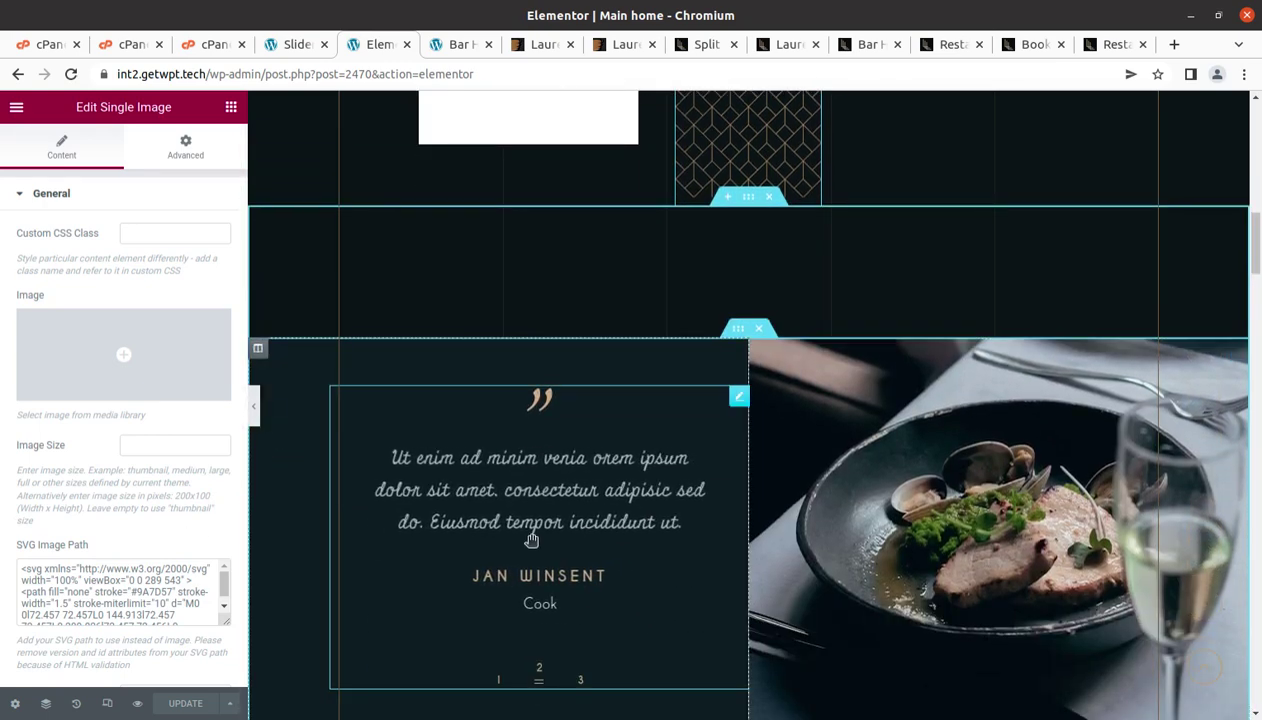
scroll(1110, 533, down, 4)
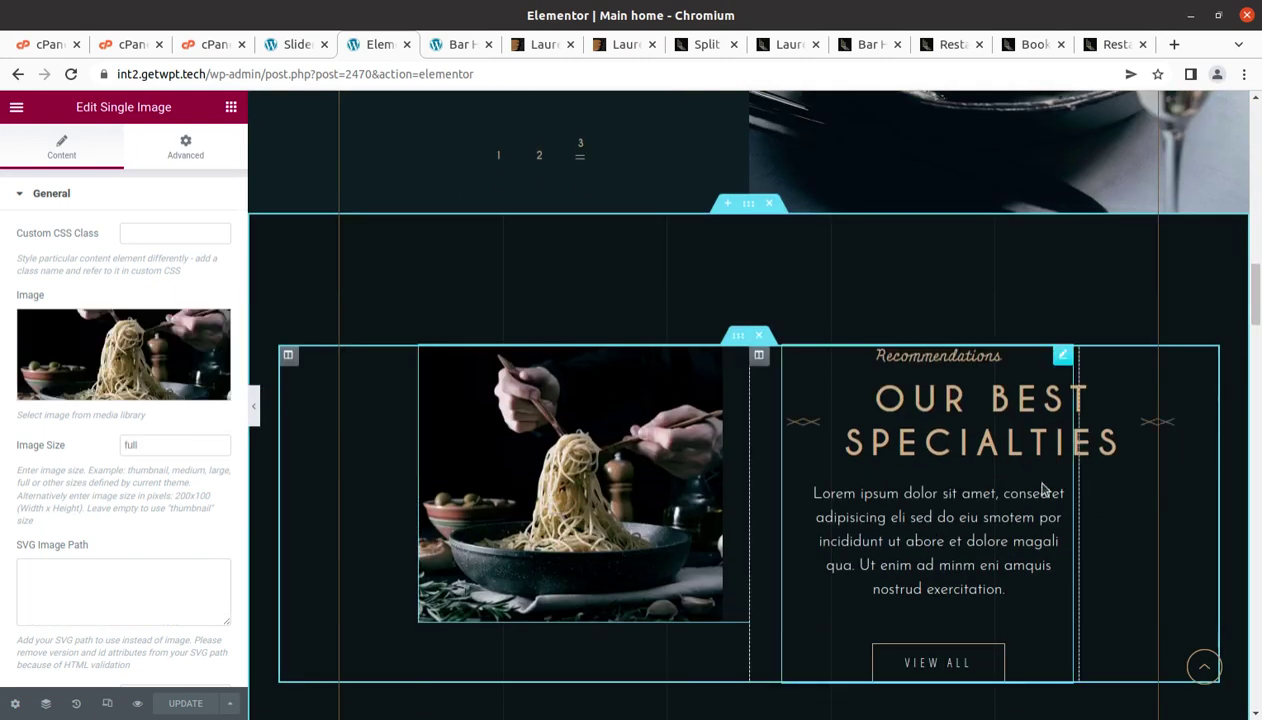
scroll(1043, 488, down, 4)
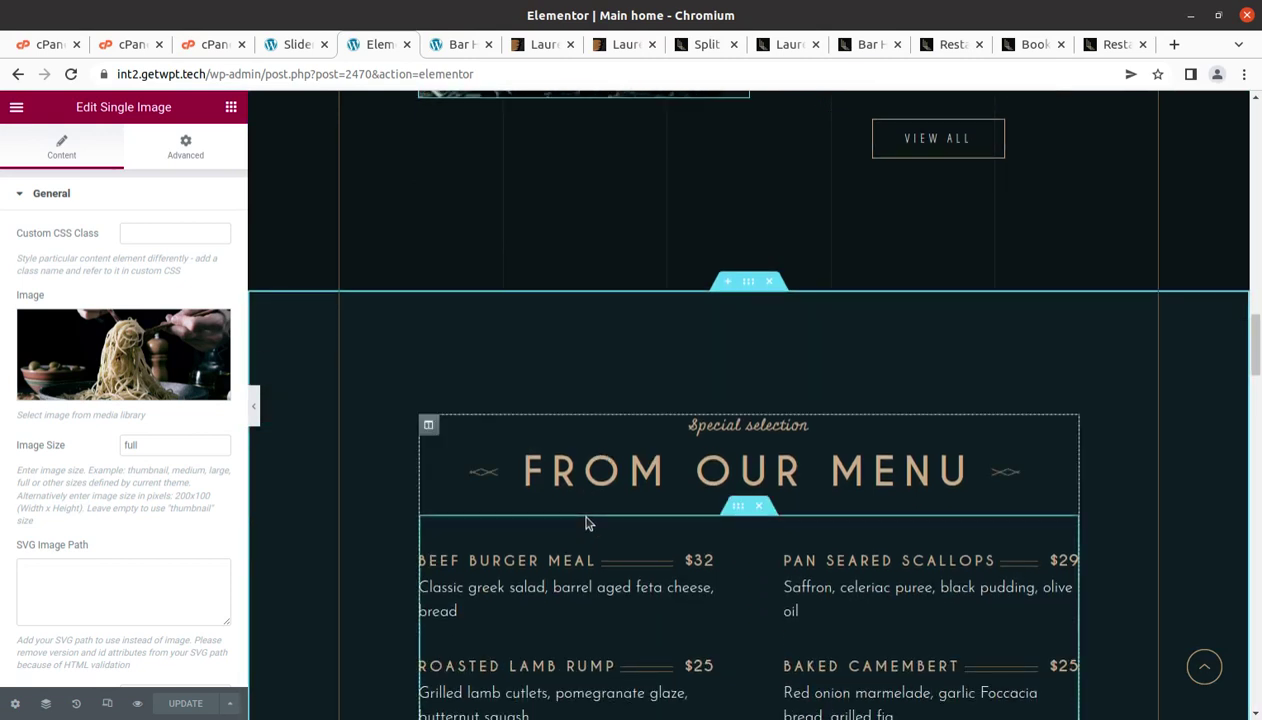
scroll(587, 522, down, 1)
click(585, 549)
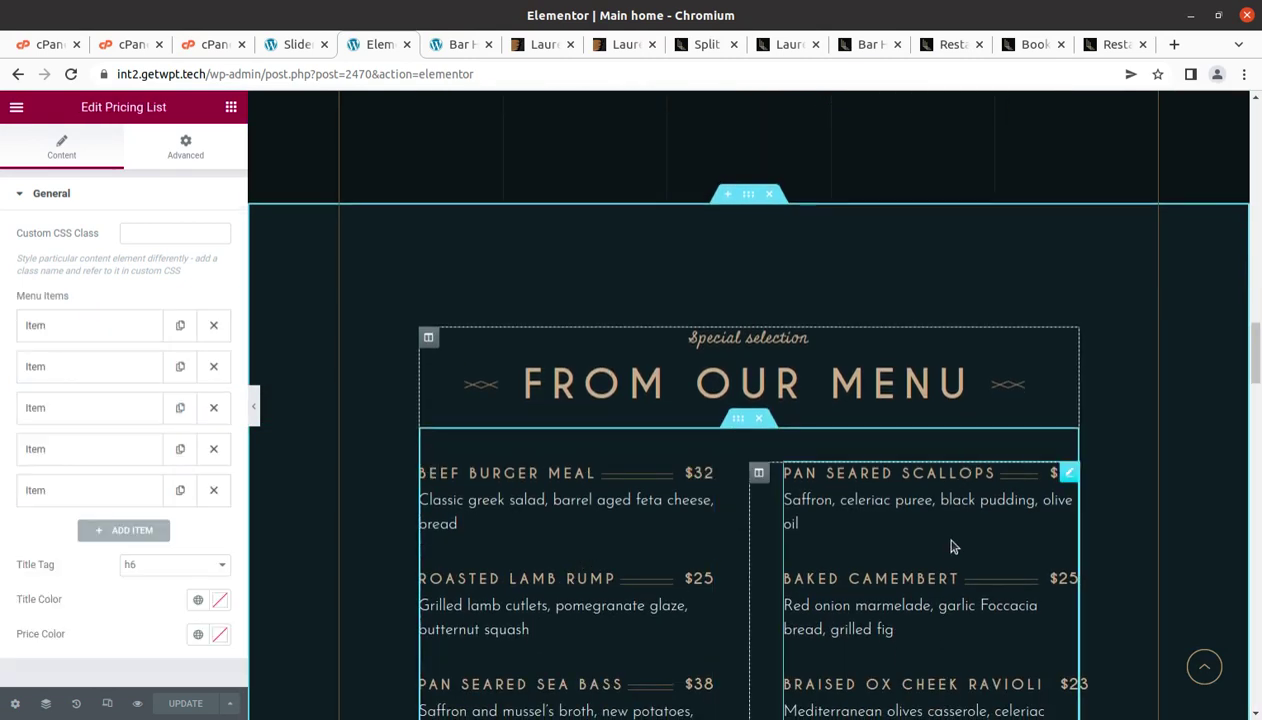
Exit the Elementor editor to the WordPress edit screen of the Main home page.
scroll(336, 409, up, 3)
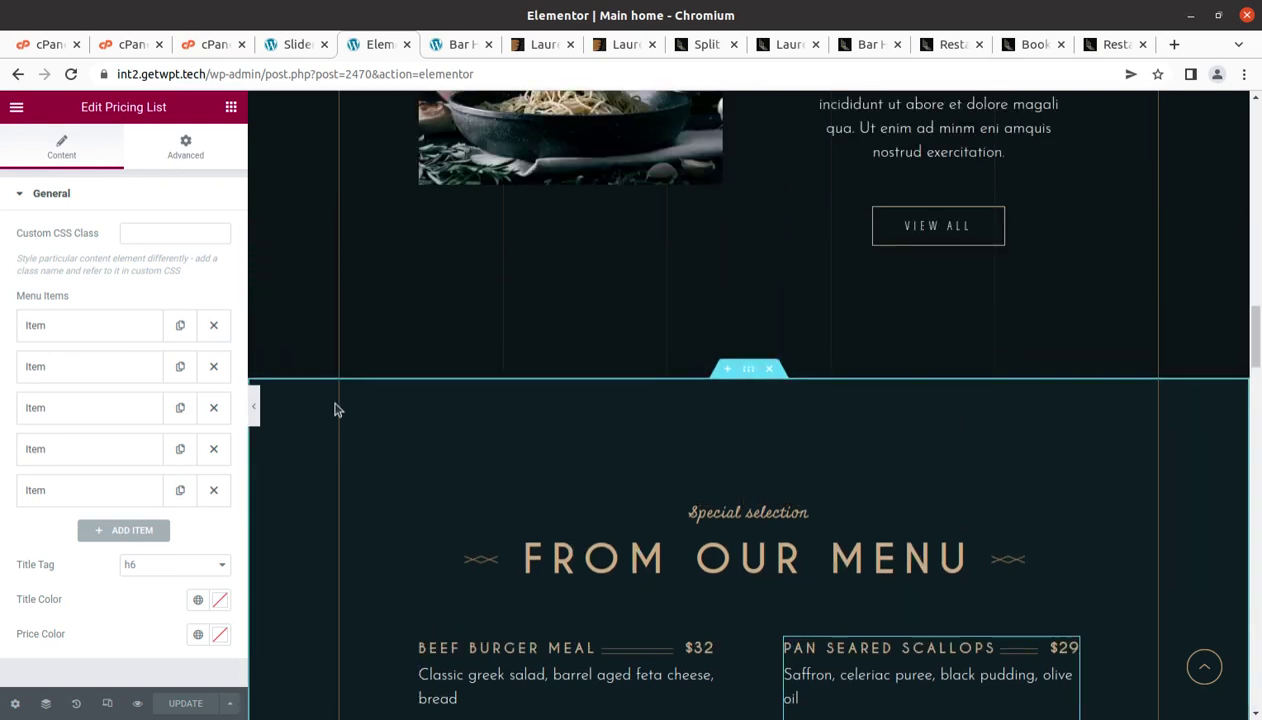
click(15, 107)
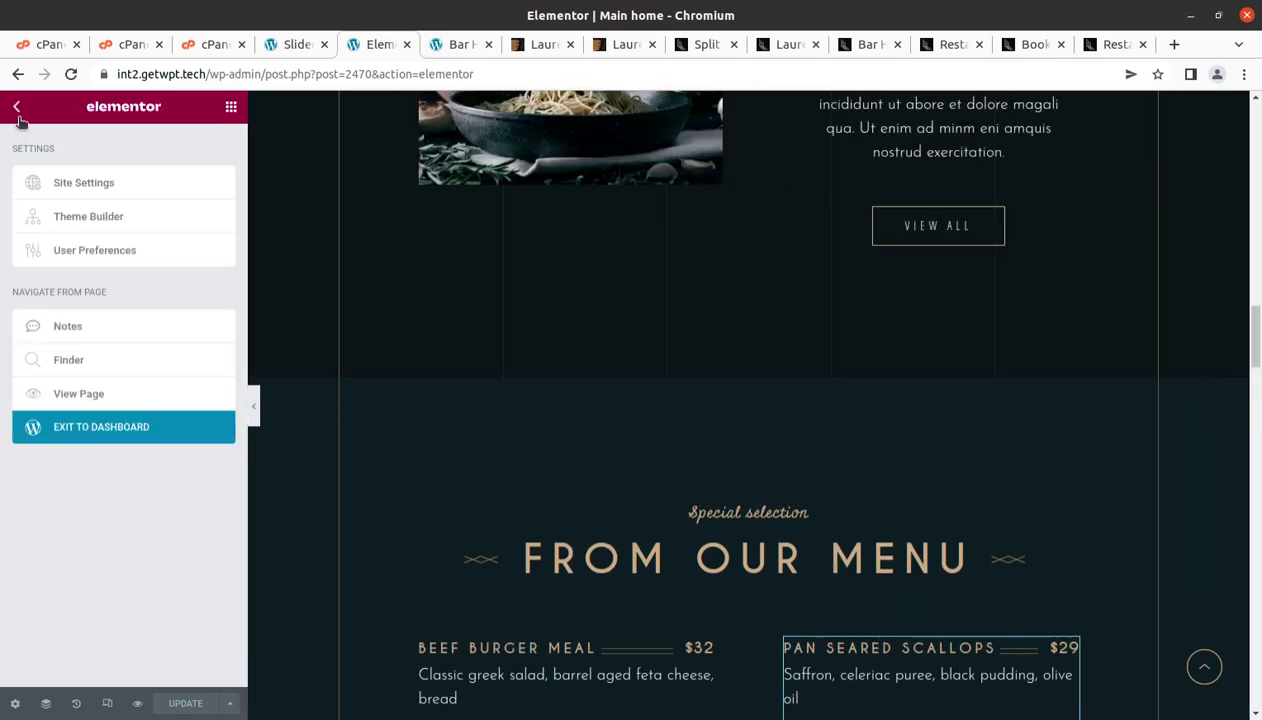
click(66, 428)
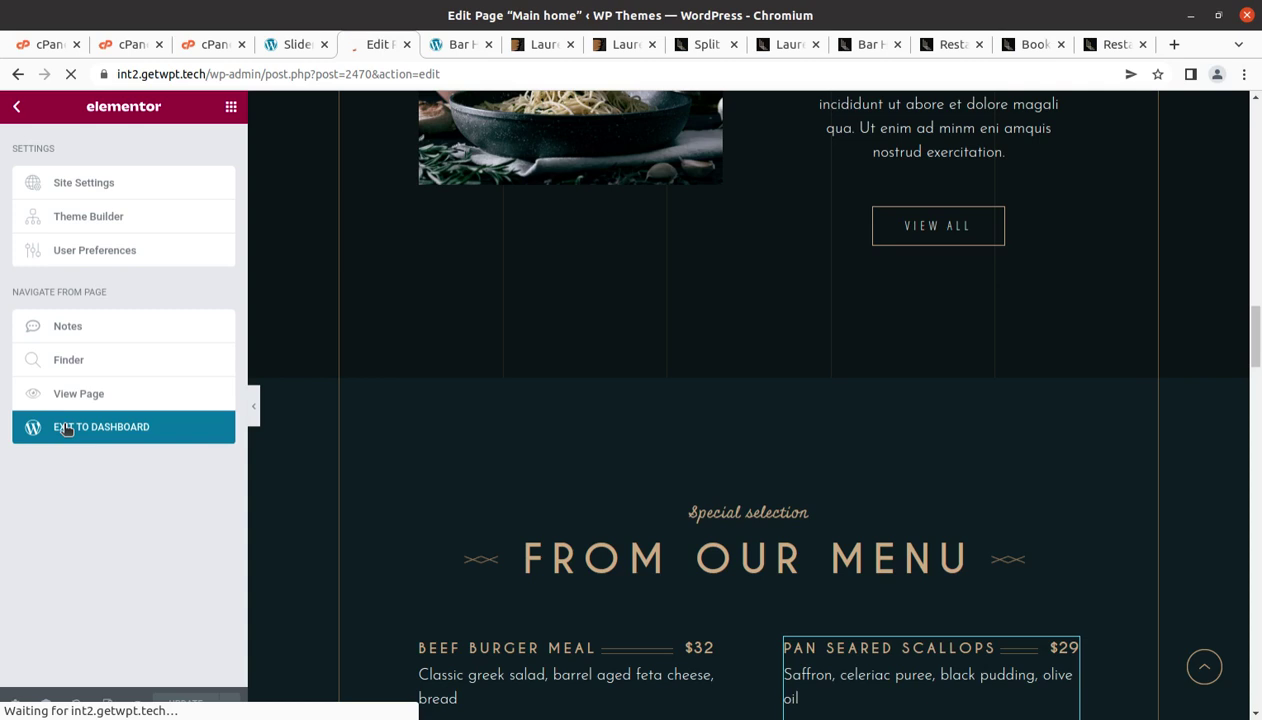